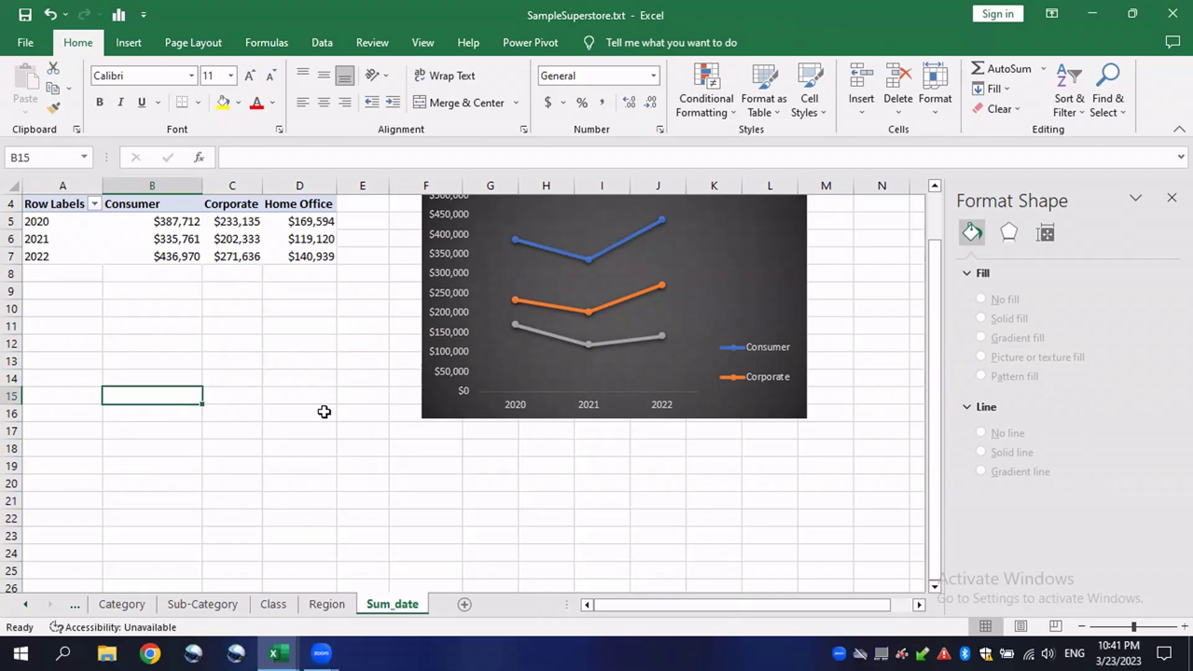
scroll(324, 413, down, 2)
scroll(230, 435, up, 3)
scroll(218, 454, down, 2)
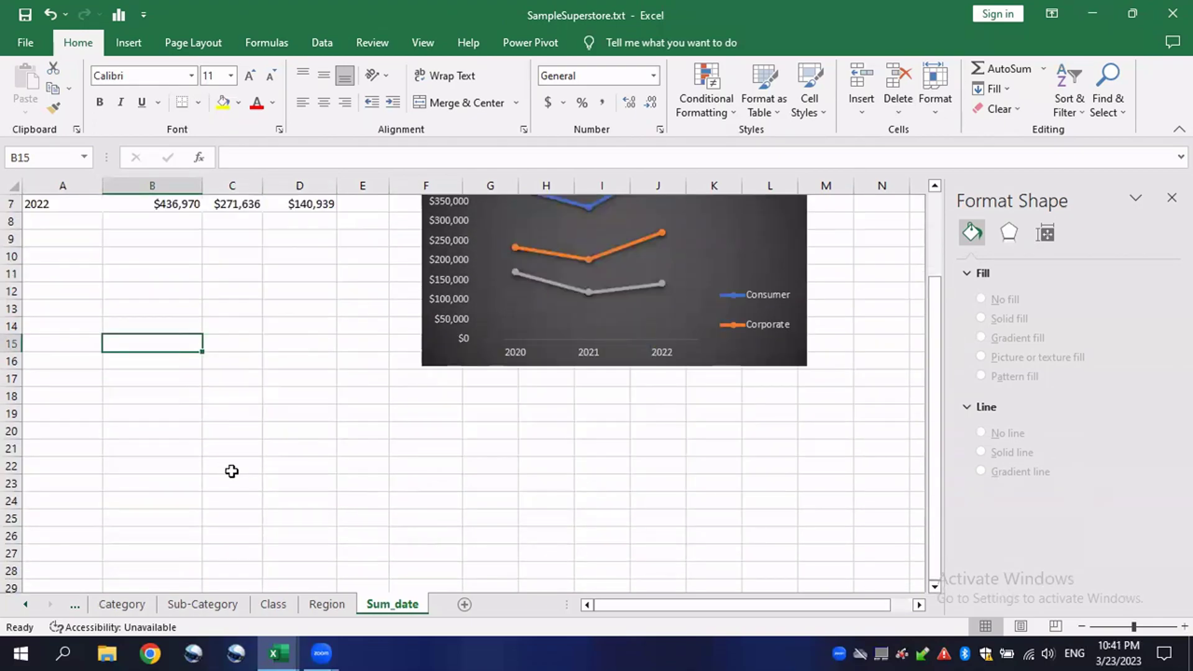
drag(151, 446, 199, 435)
scroll(261, 404, up, 2)
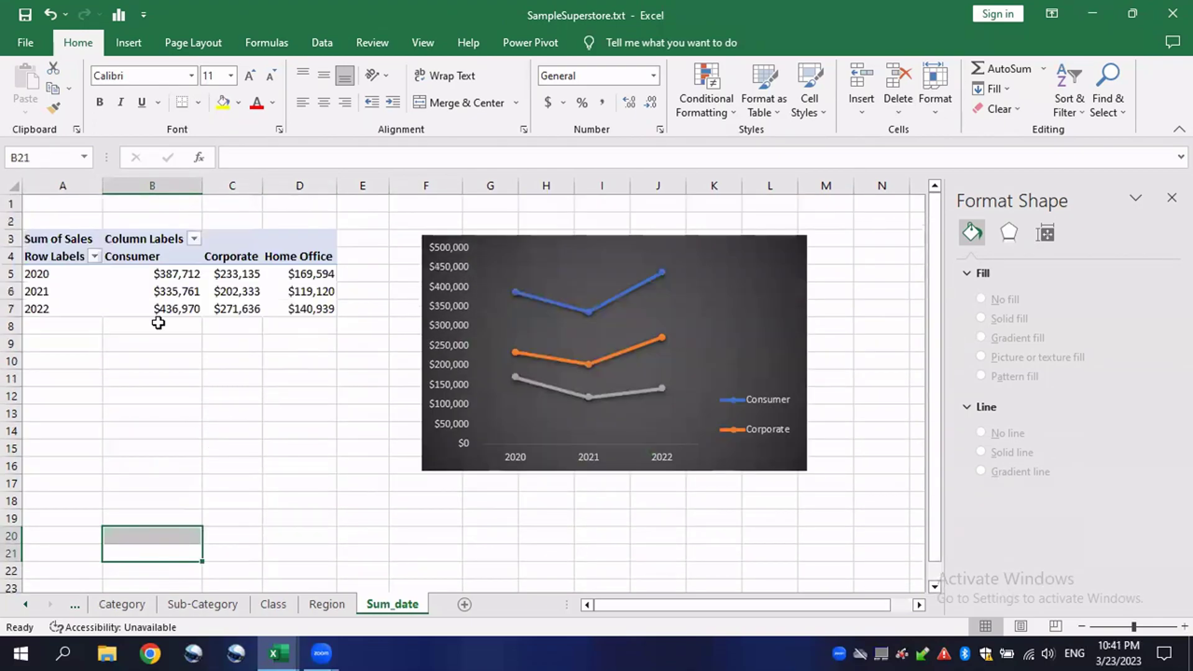
scroll(261, 395, down, 1)
scroll(184, 394, up, 1)
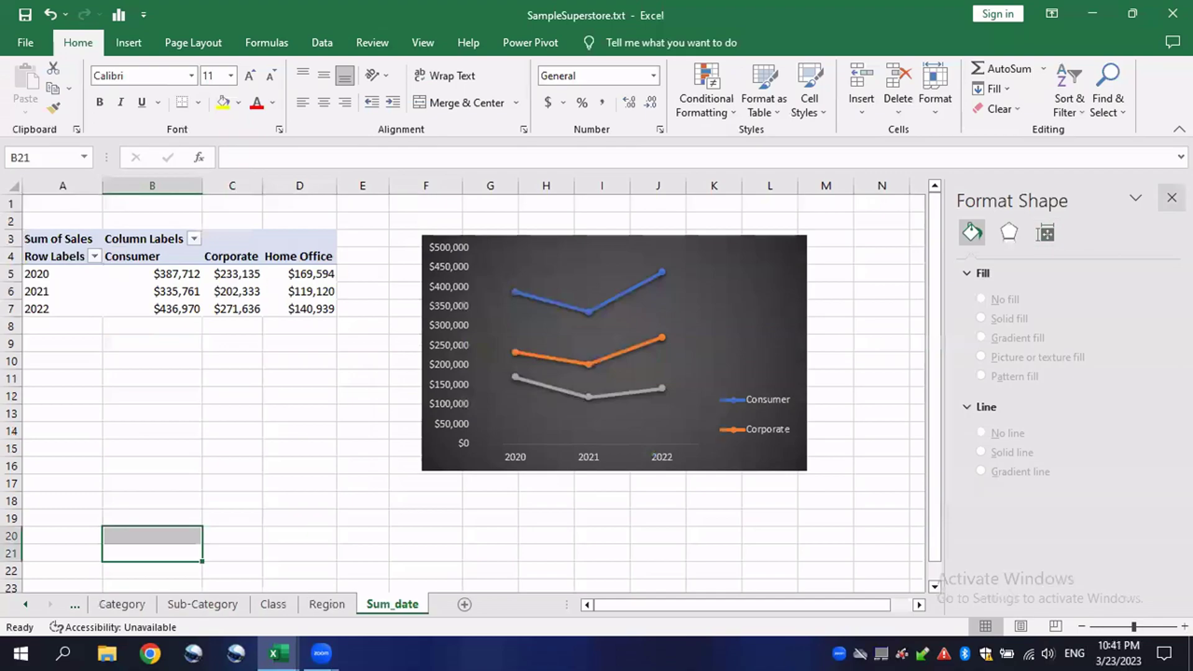
scroll(180, 354, down, 2)
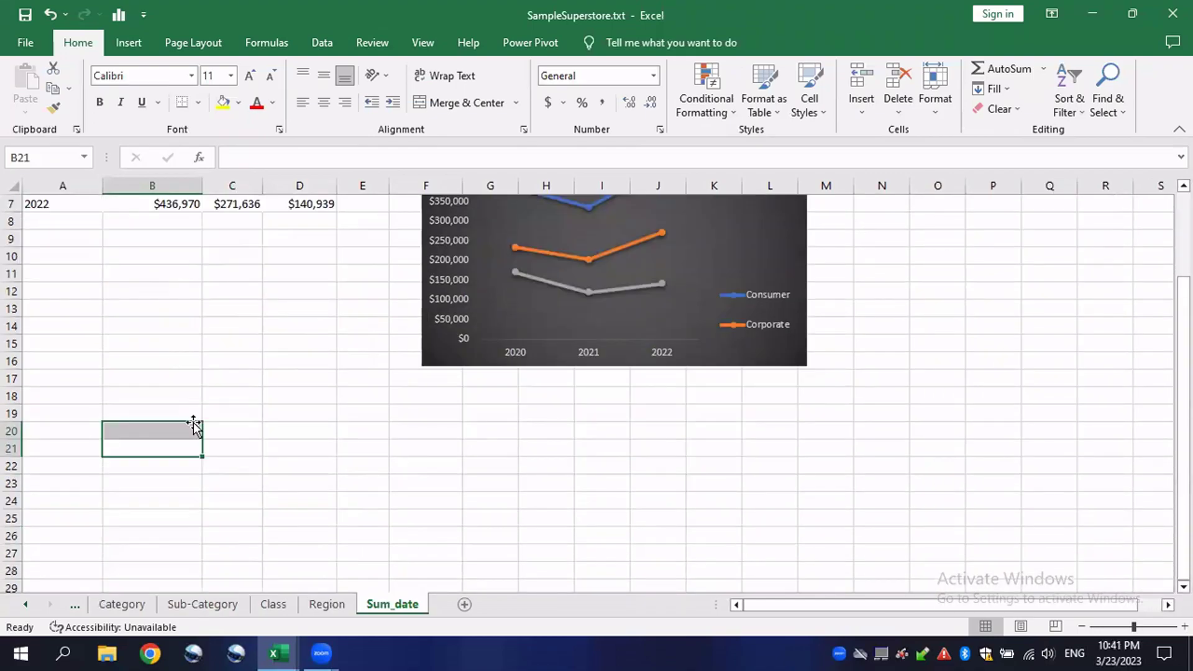
click(311, 464)
click(141, 470)
click(53, 456)
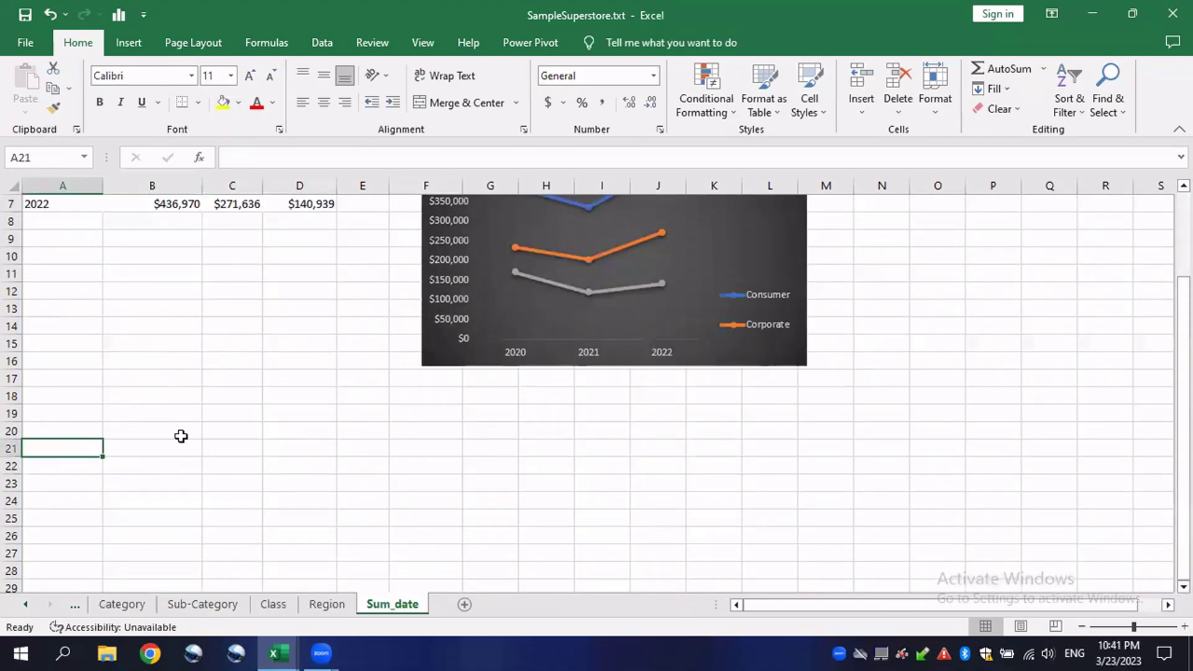
scroll(180, 445, down, 1)
scroll(125, 450, up, 2)
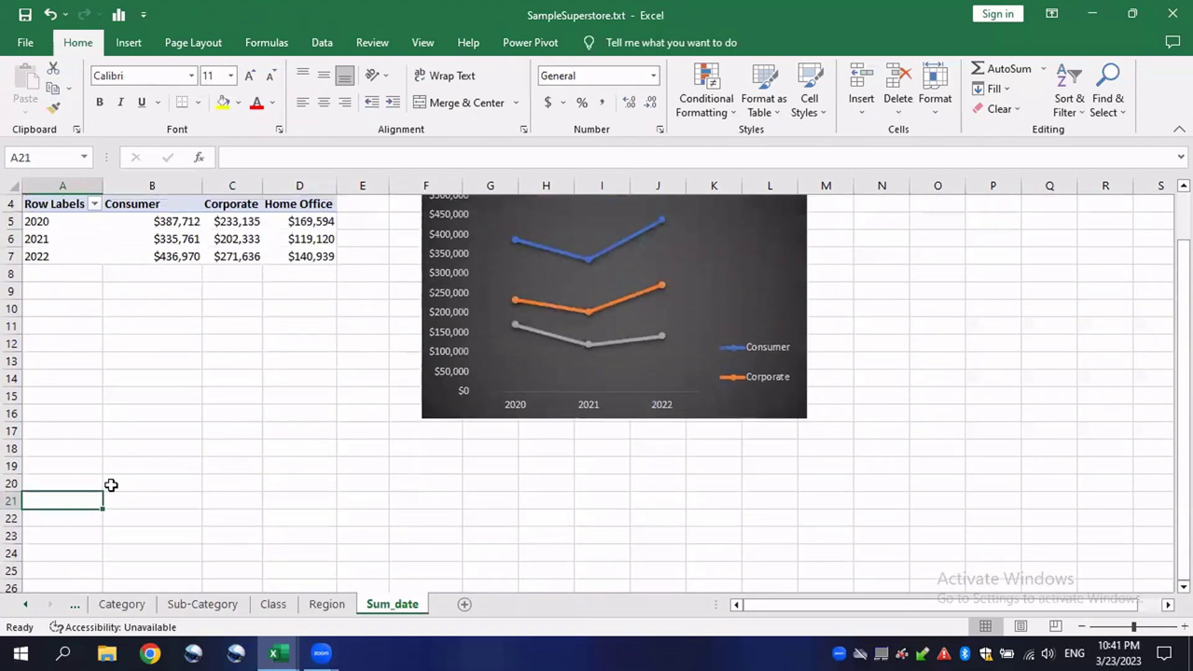
scroll(102, 482, down, 1)
click(192, 453)
click(373, 448)
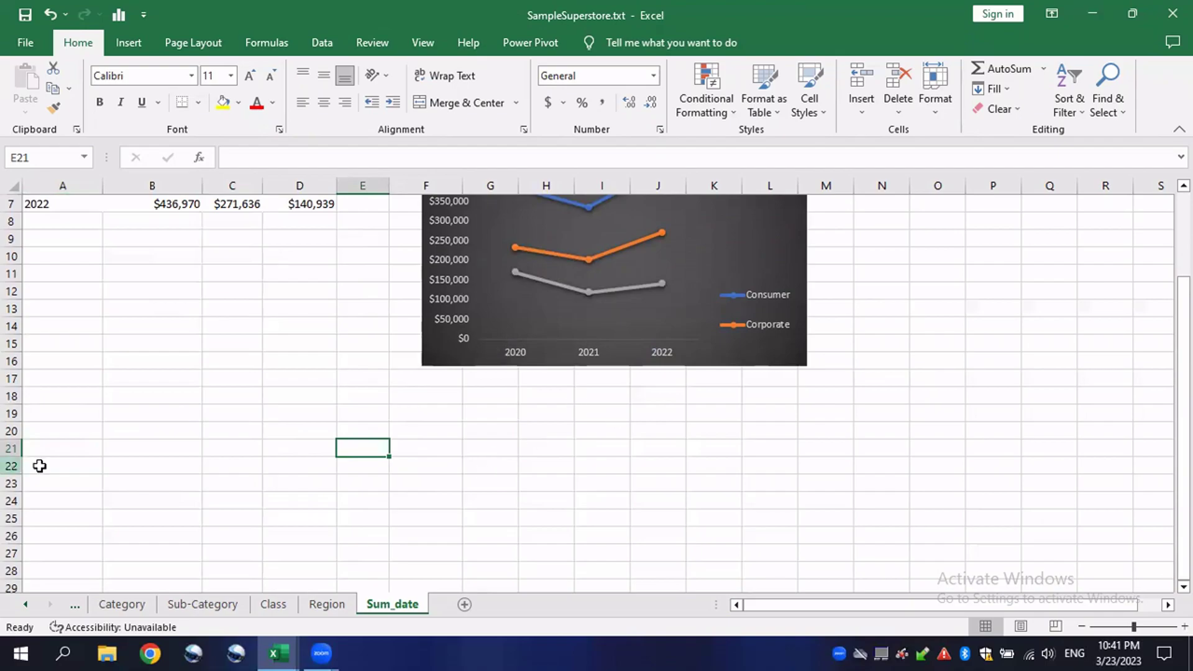
Step: Start a PivotTable placed at cell A19 of the Sum_date sheet and go to the SampleSuperstore sheet for its source range
click(96, 412)
scroll(93, 416, up, 2)
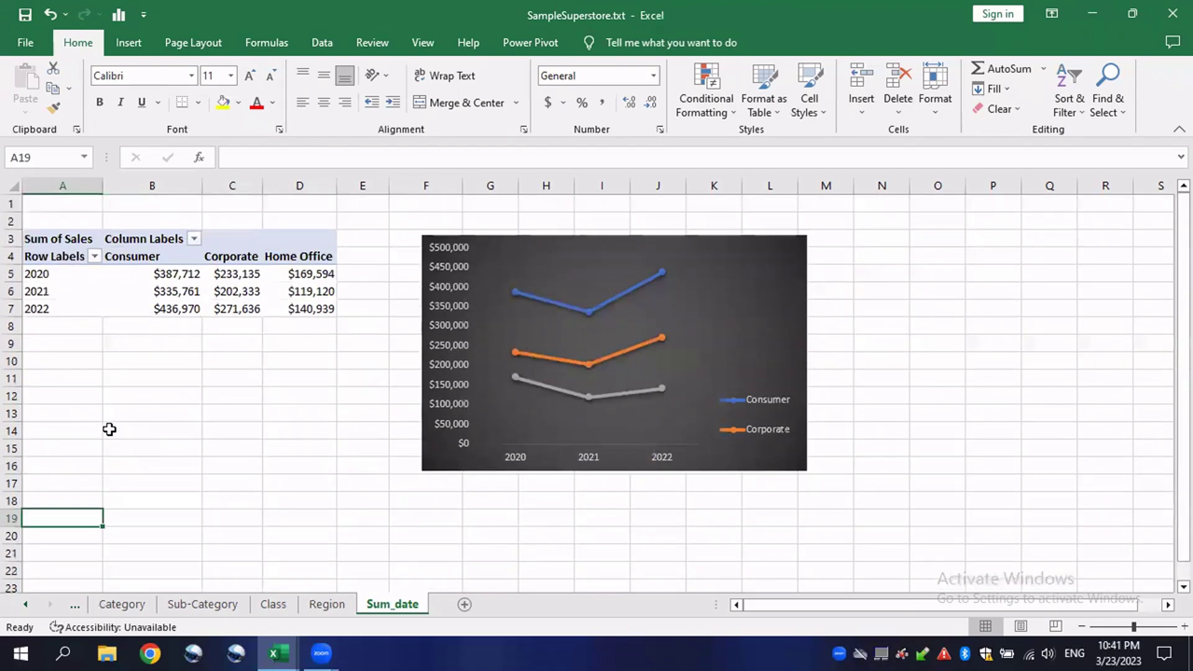
scroll(110, 436, down, 1)
click(128, 42)
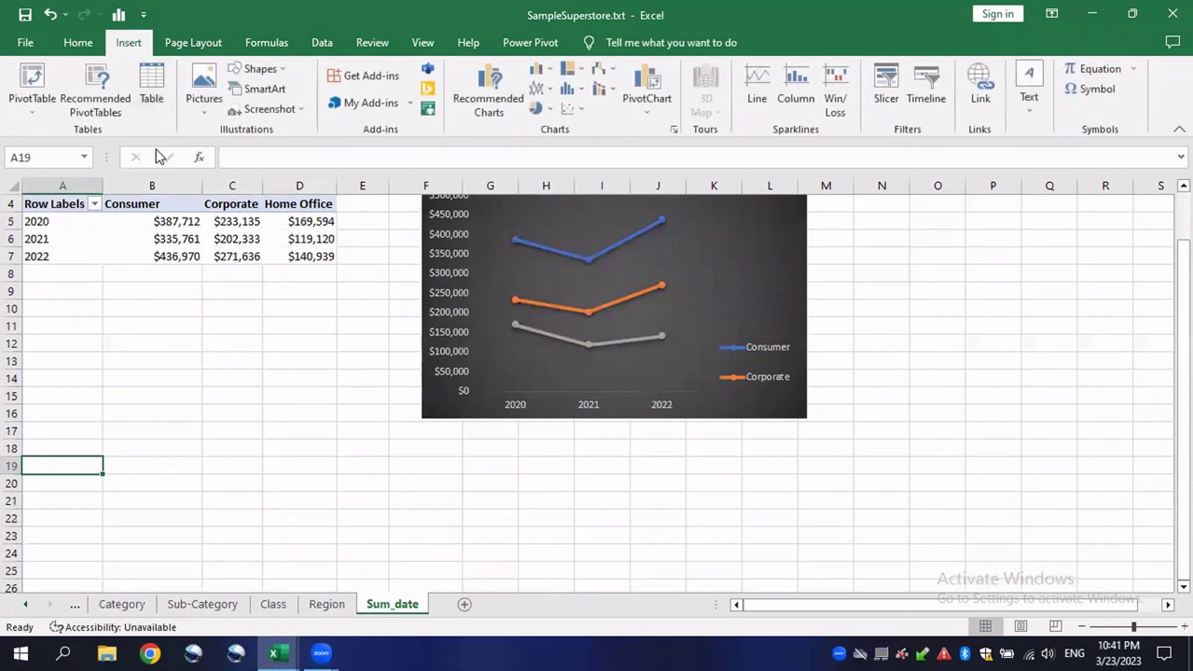
click(32, 79)
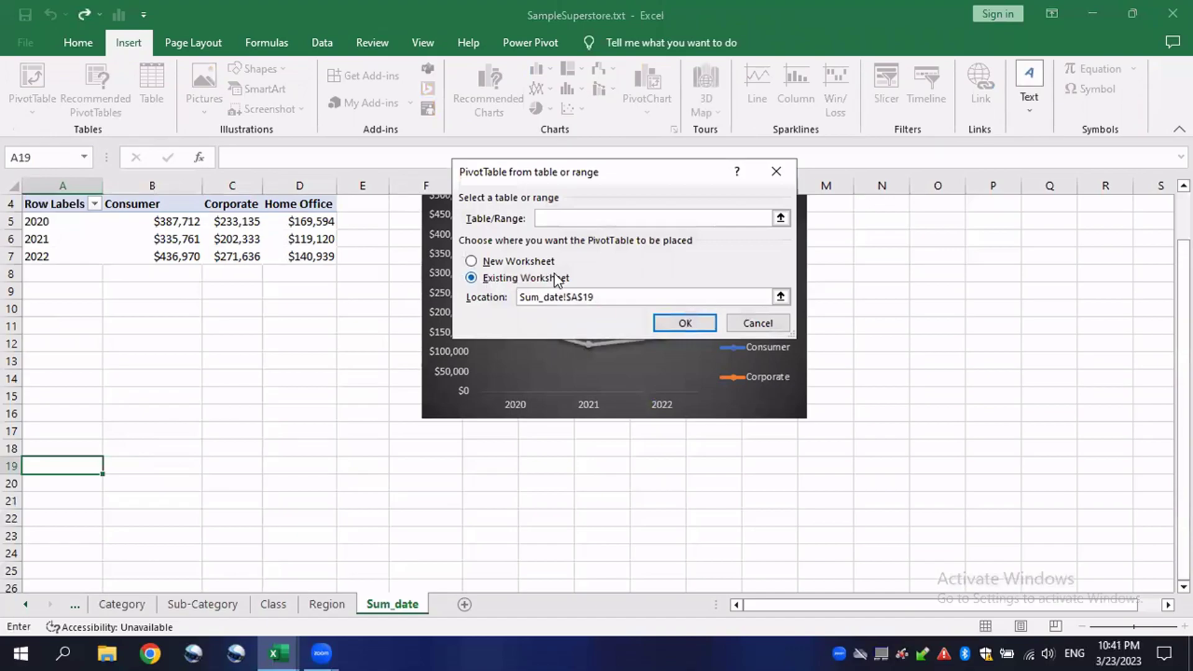
click(781, 219)
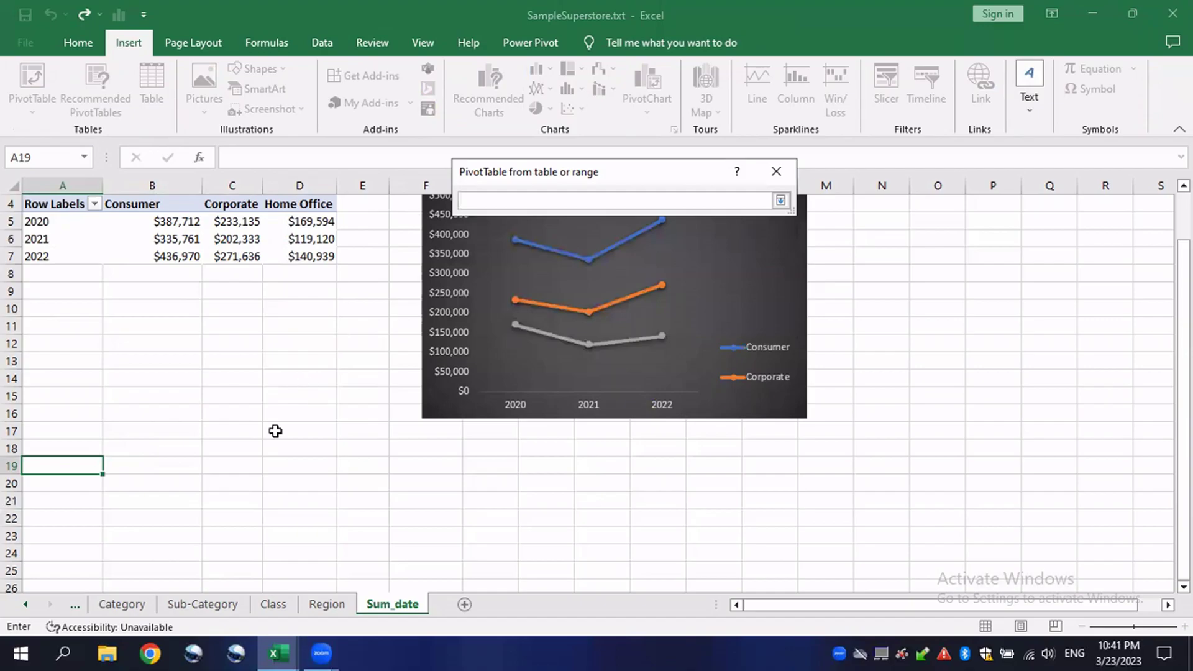
click(76, 607)
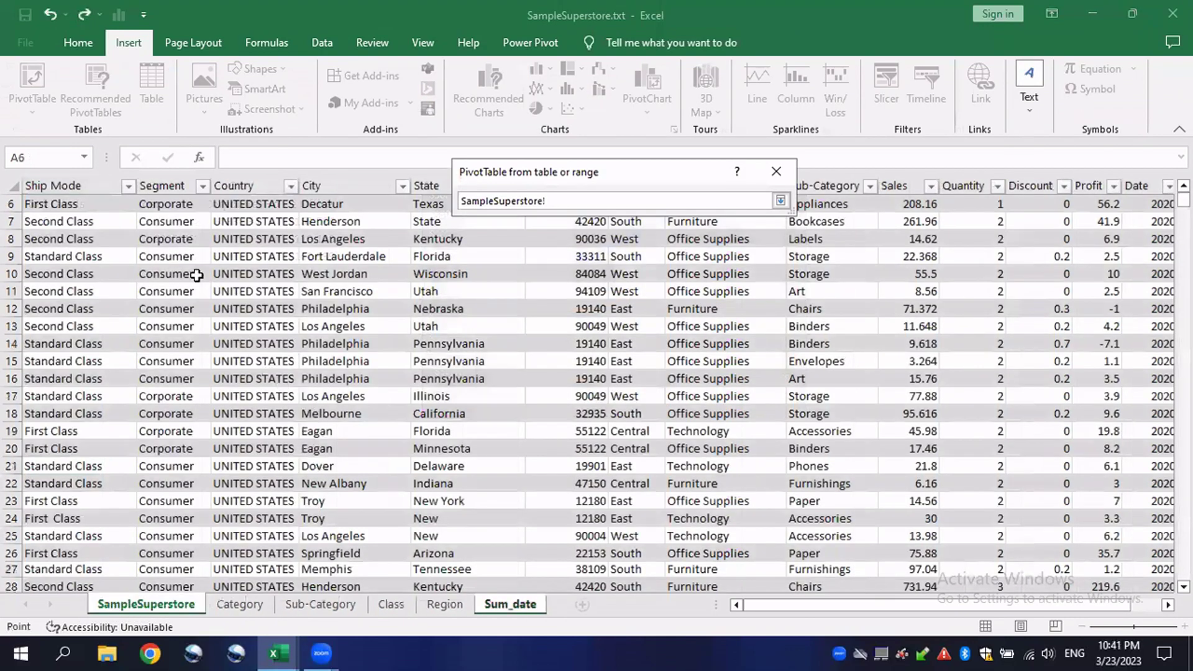
Step: Try to select the whole SampleSuperstore data table, starting from cell A2, as the PivotTable source range
click(147, 255)
click(55, 203)
scroll(75, 215, up, 2)
click(70, 224)
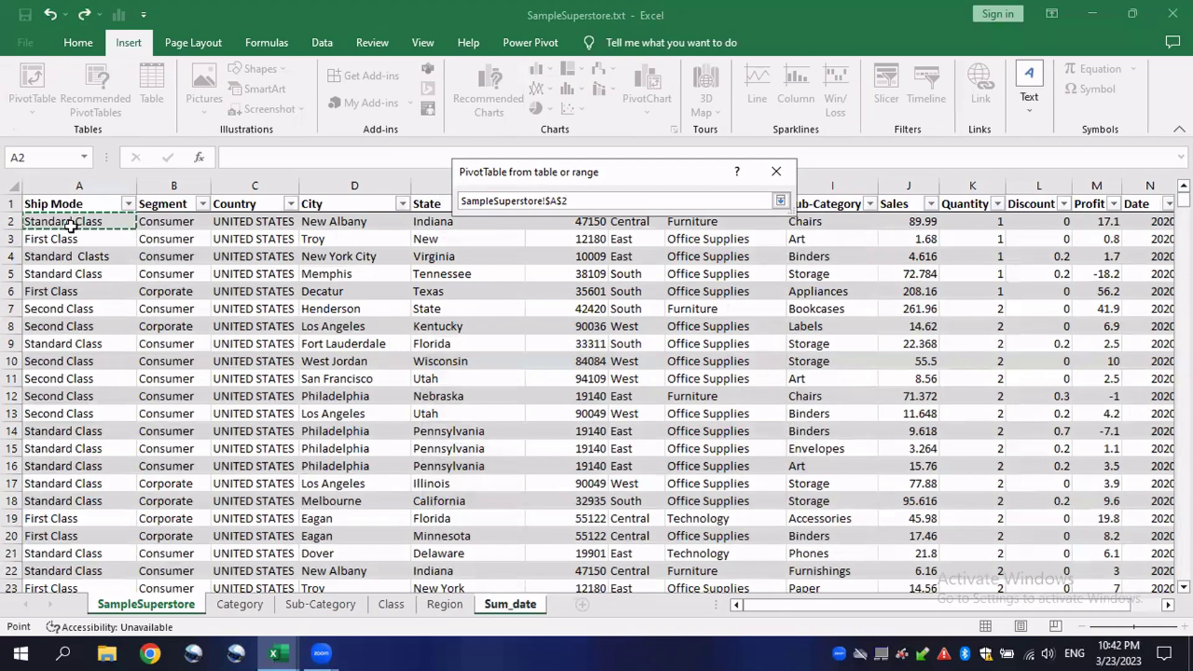
key(BackSpace)
text(2)
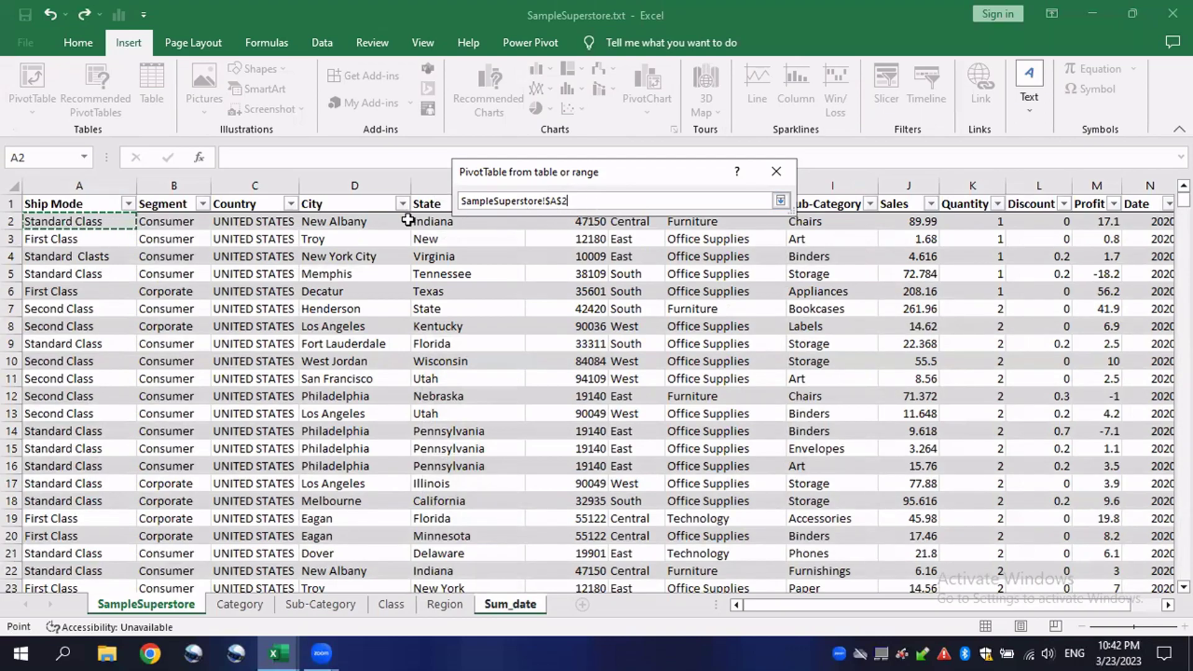
key(ctrl+shift+Right)
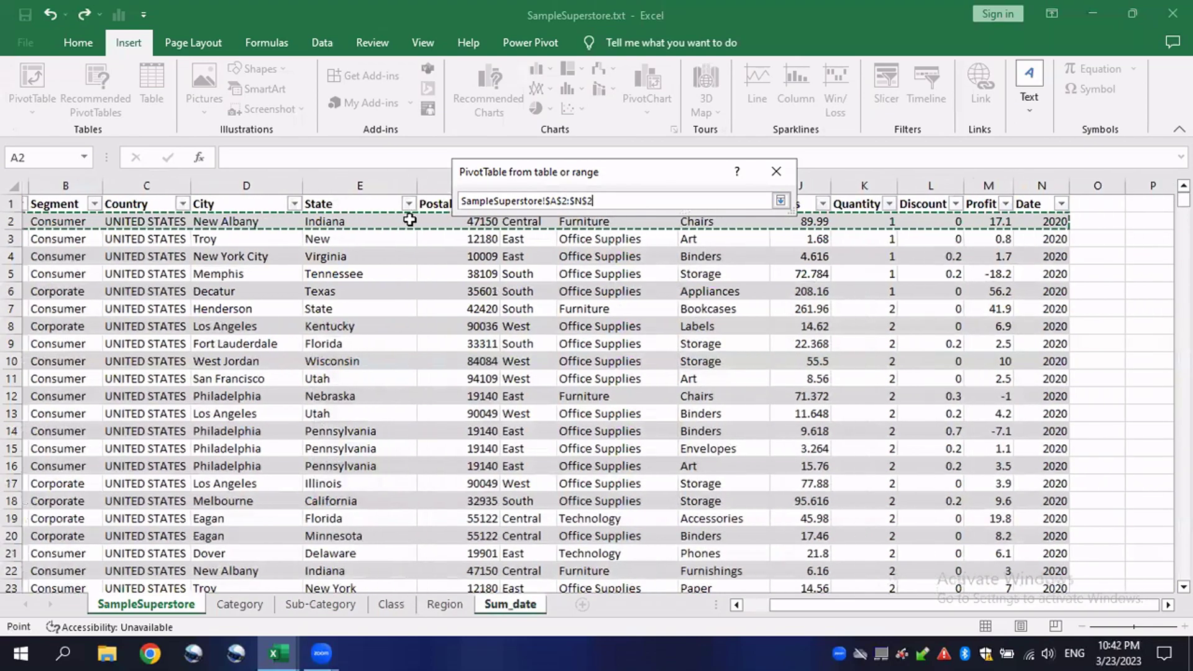
key(ctrl+shift+Down)
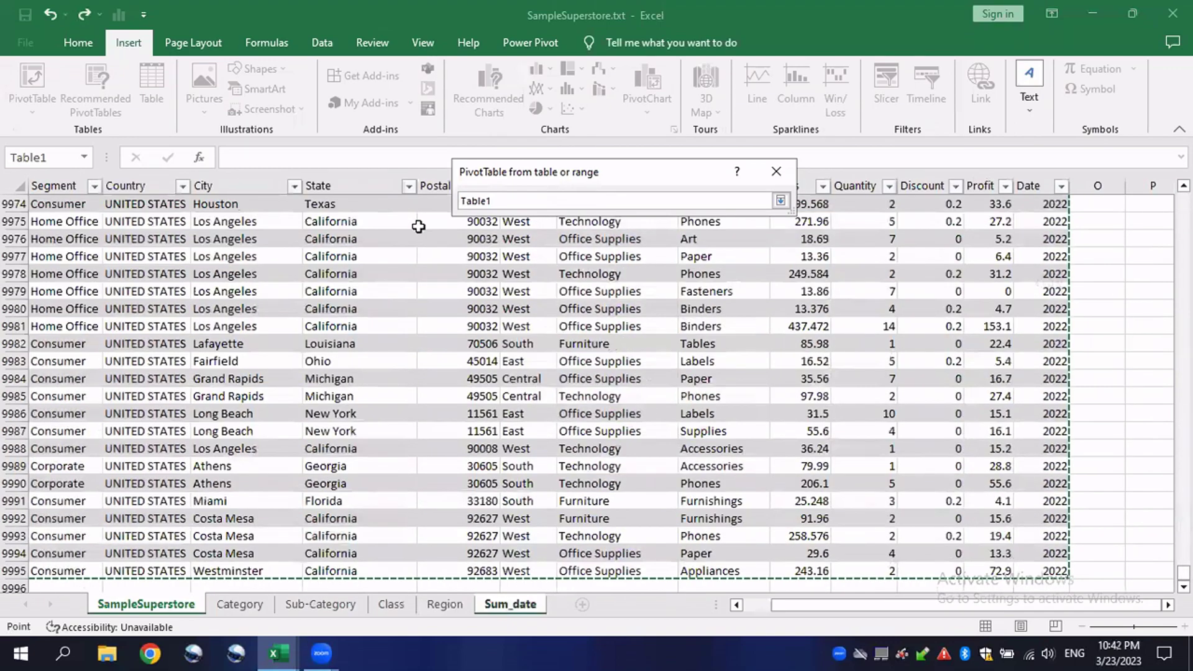
scroll(657, 313, down, 1)
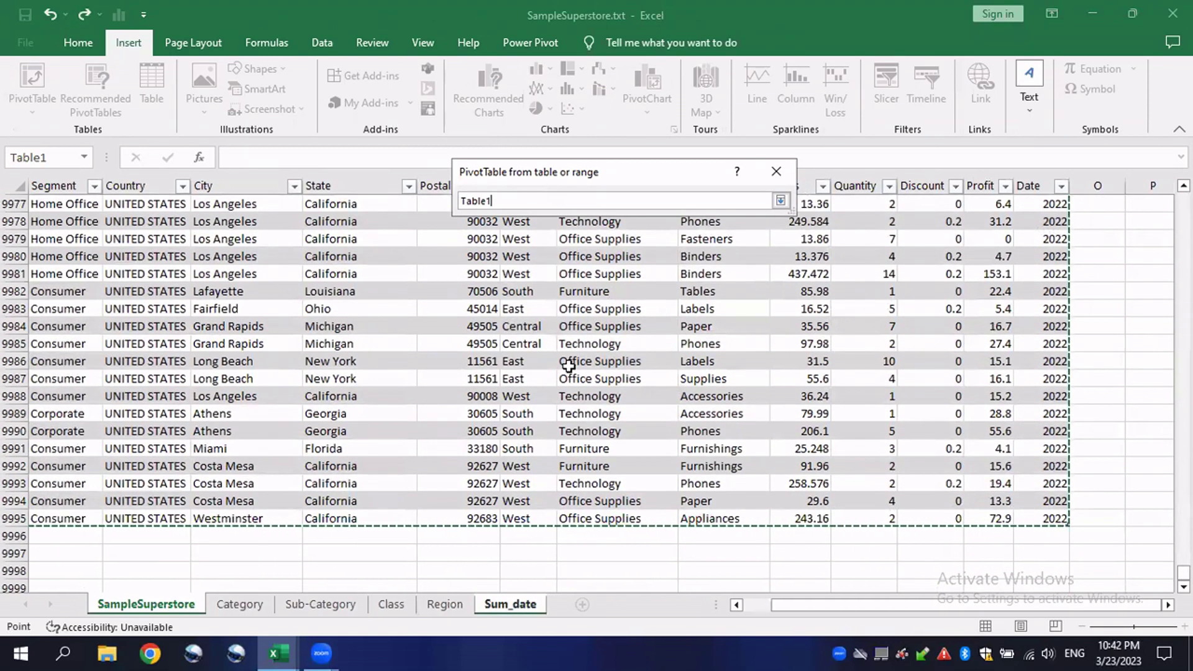
scroll(568, 366, up, 3)
click(386, 341)
key(ctrl+z)
click(474, 321)
scroll(40, 312, up, 14)
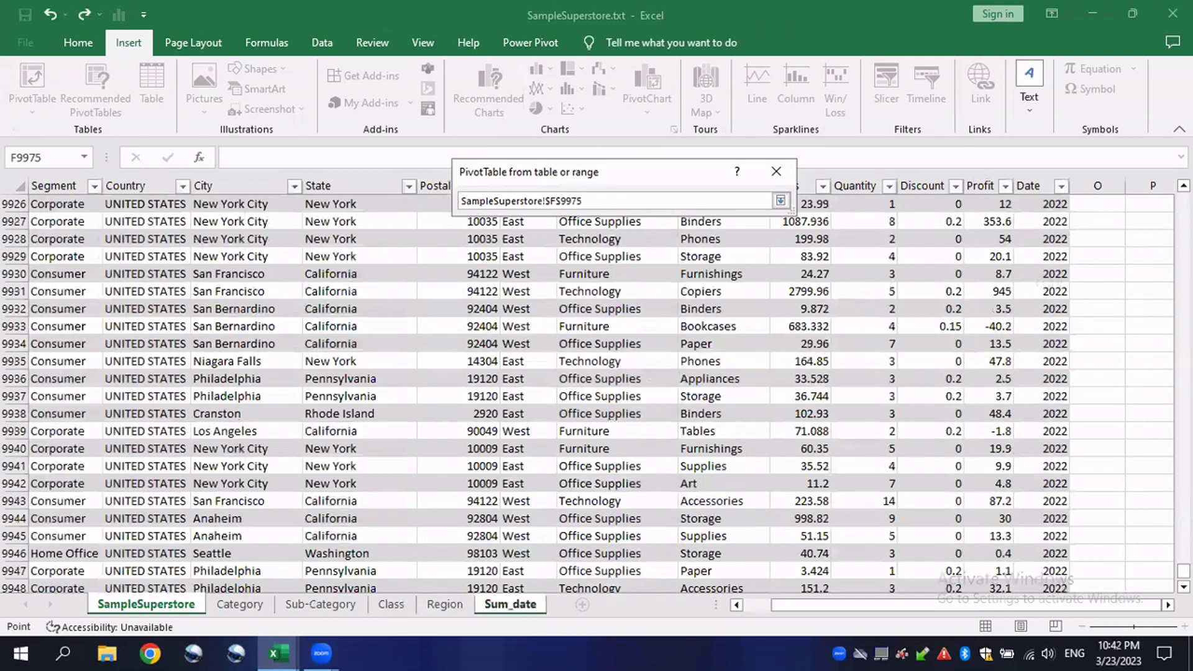
Step: Set the source range to the Segment through Date columns of Table1 and create the PivotTable
drag(1183, 571, 1183, 200)
click(31, 222)
key(ctrl+shift+Right)
key(ctrl+shift+Down)
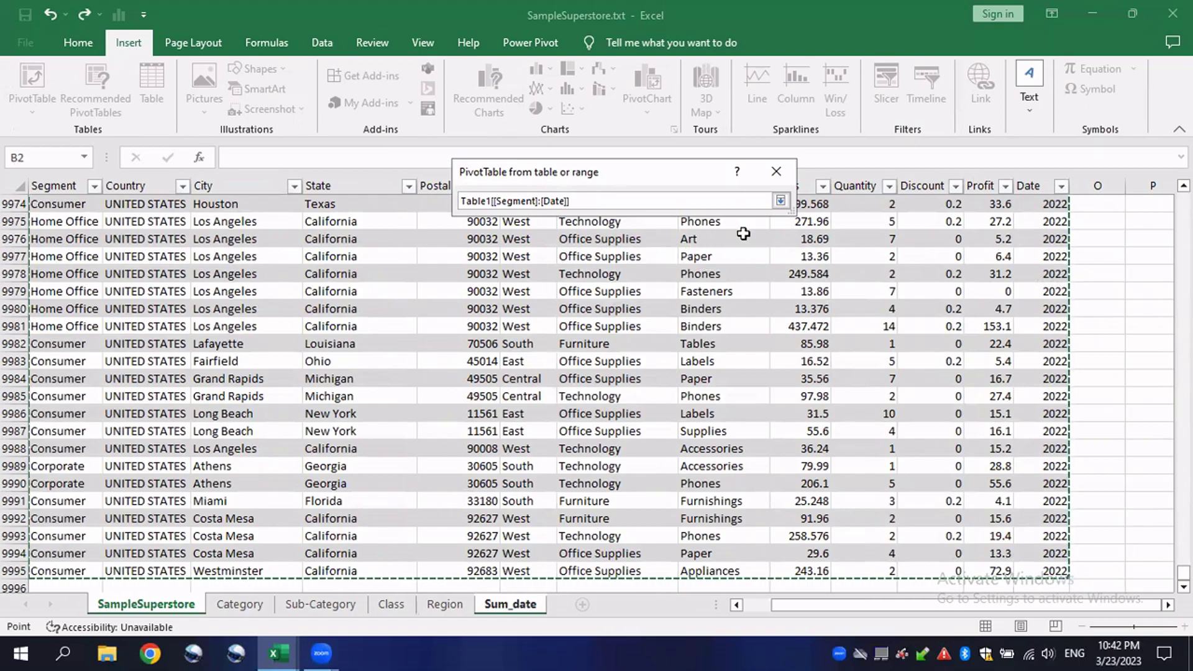
click(781, 201)
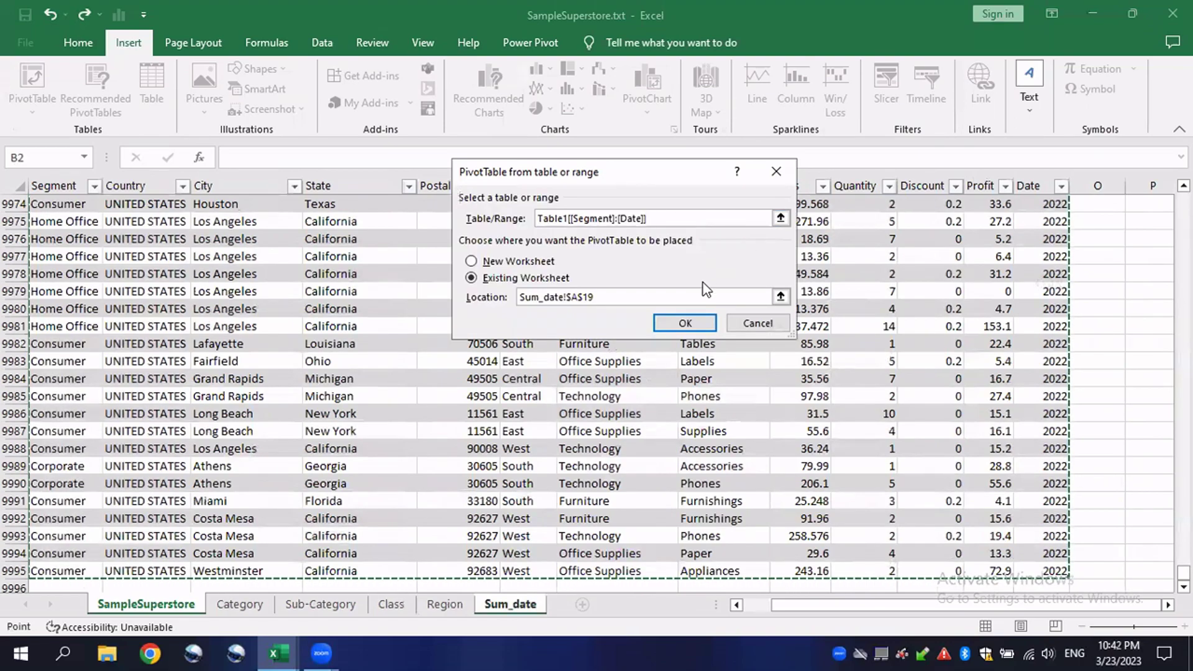
click(691, 326)
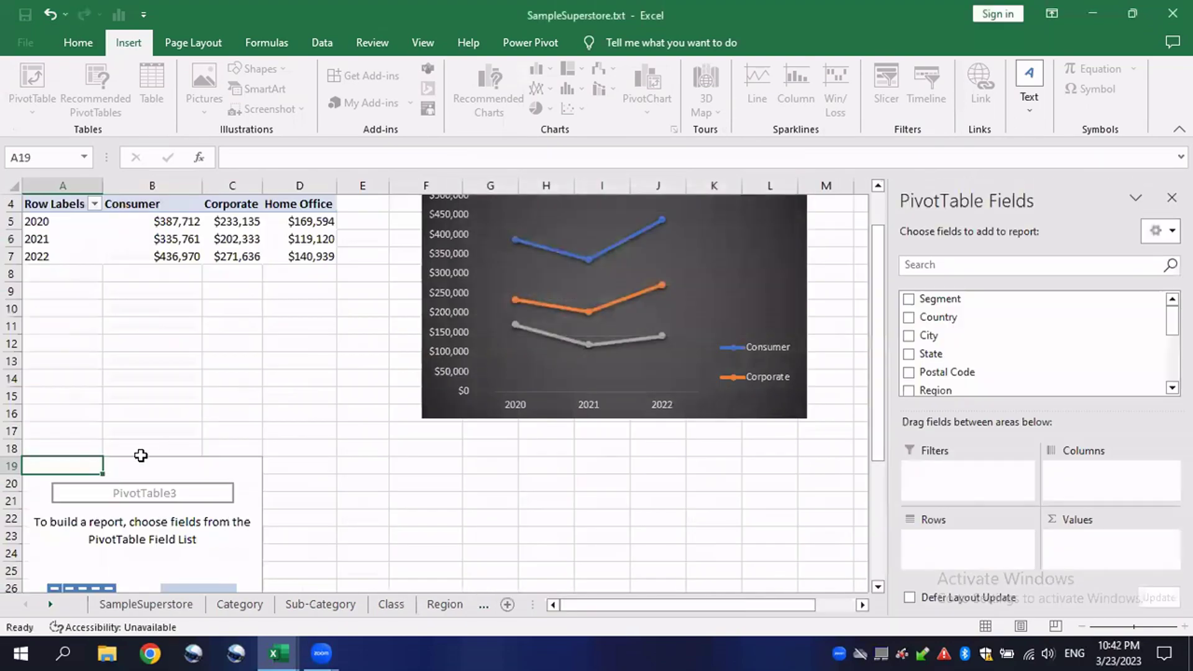
scroll(136, 460, down, 2)
click(132, 421)
scroll(94, 435, down, 1)
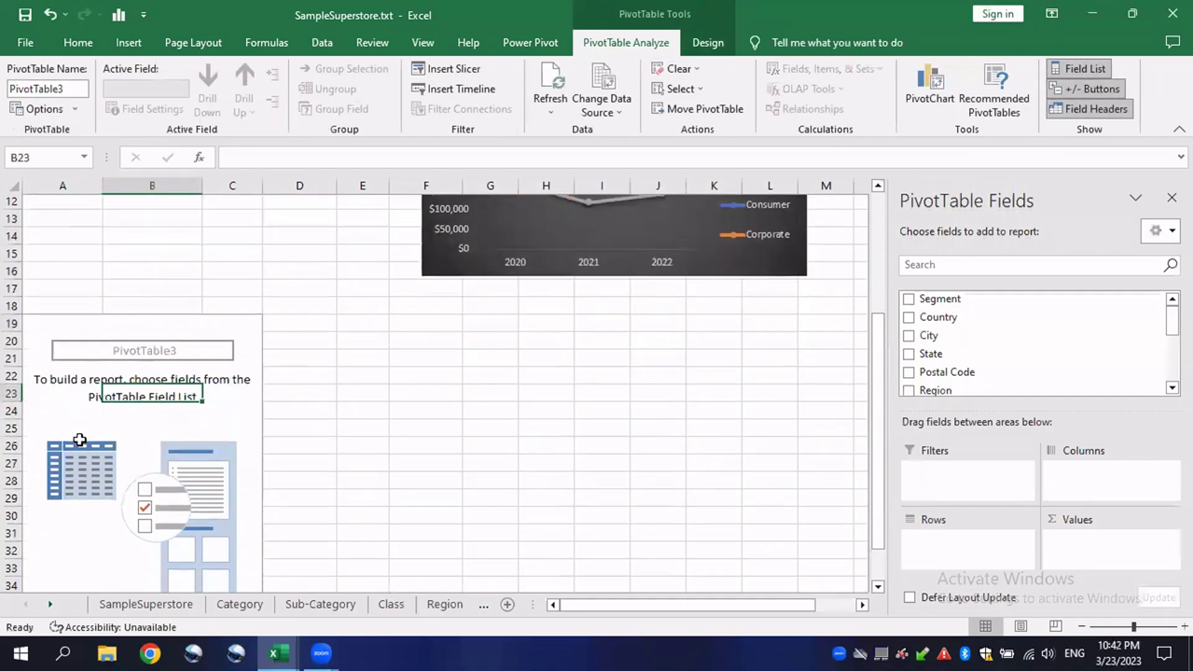
scroll(80, 435, up, 3)
scroll(124, 445, down, 4)
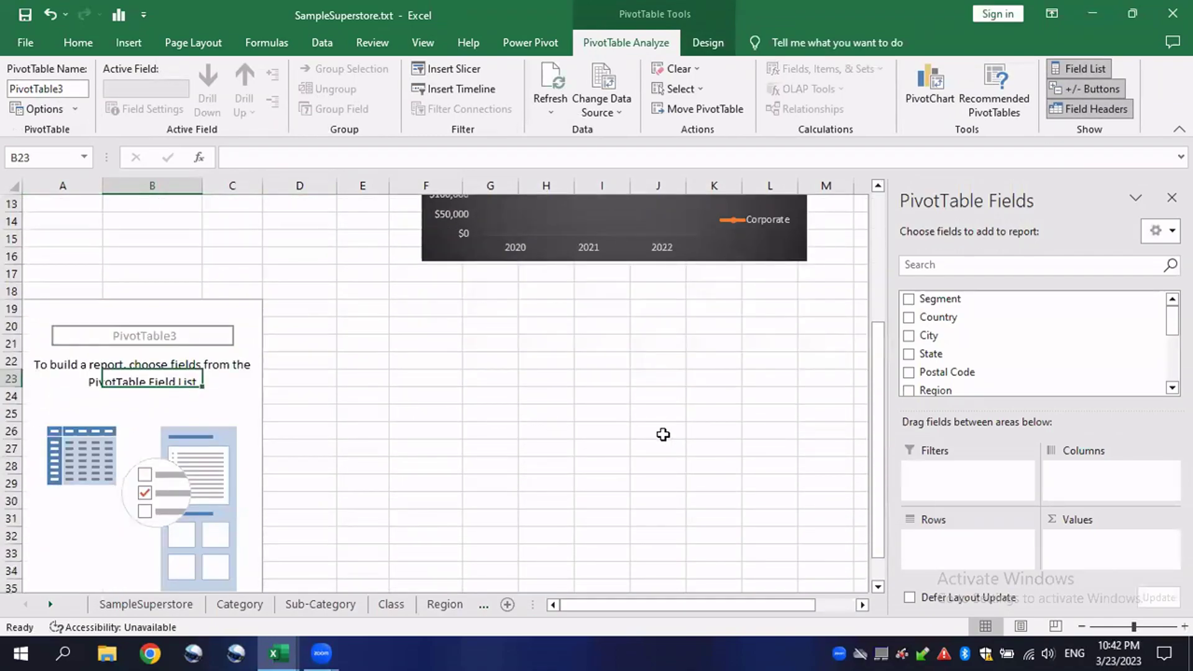
scroll(336, 420, down, 1)
scroll(305, 429, up, 2)
click(125, 368)
scroll(216, 431, down, 2)
scroll(245, 420, up, 3)
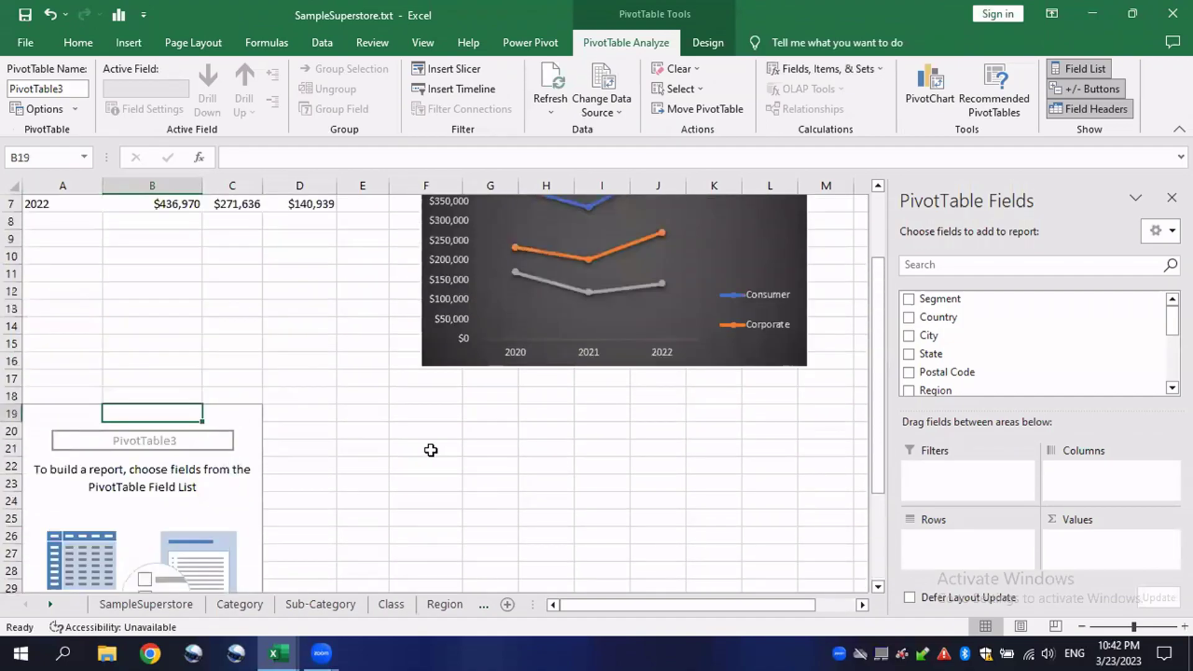
Step: Add the Date field to the rows of the new PivotTable
scroll(861, 485, down, 2)
scroll(994, 367, down, 5)
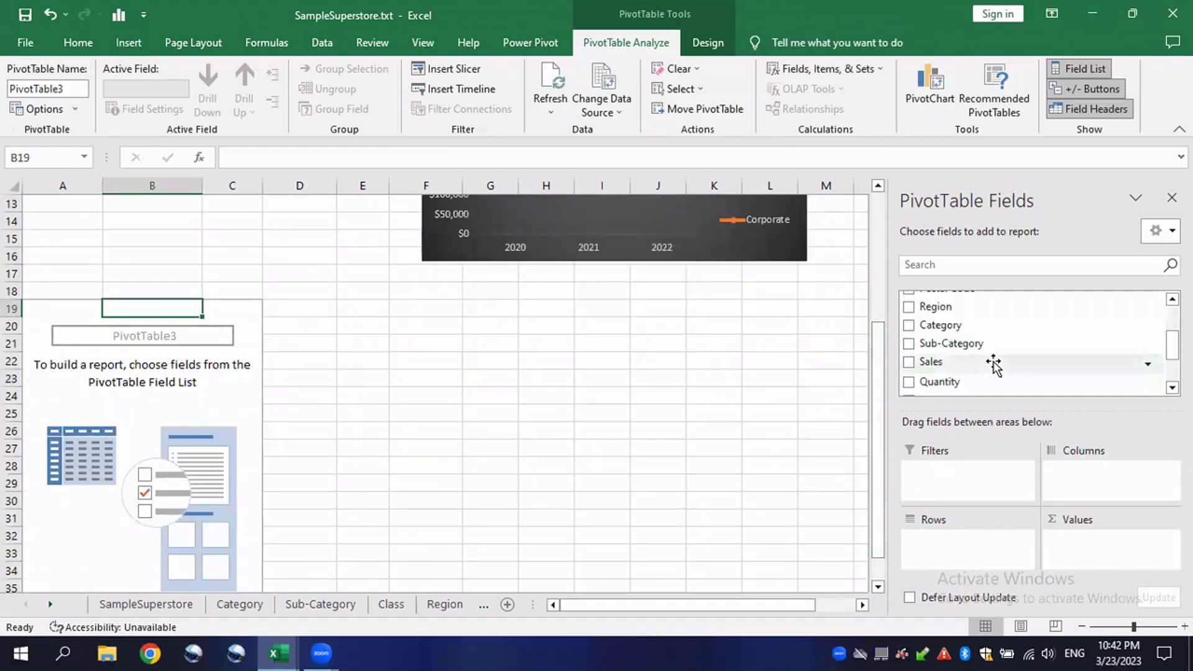
drag(951, 370, 957, 547)
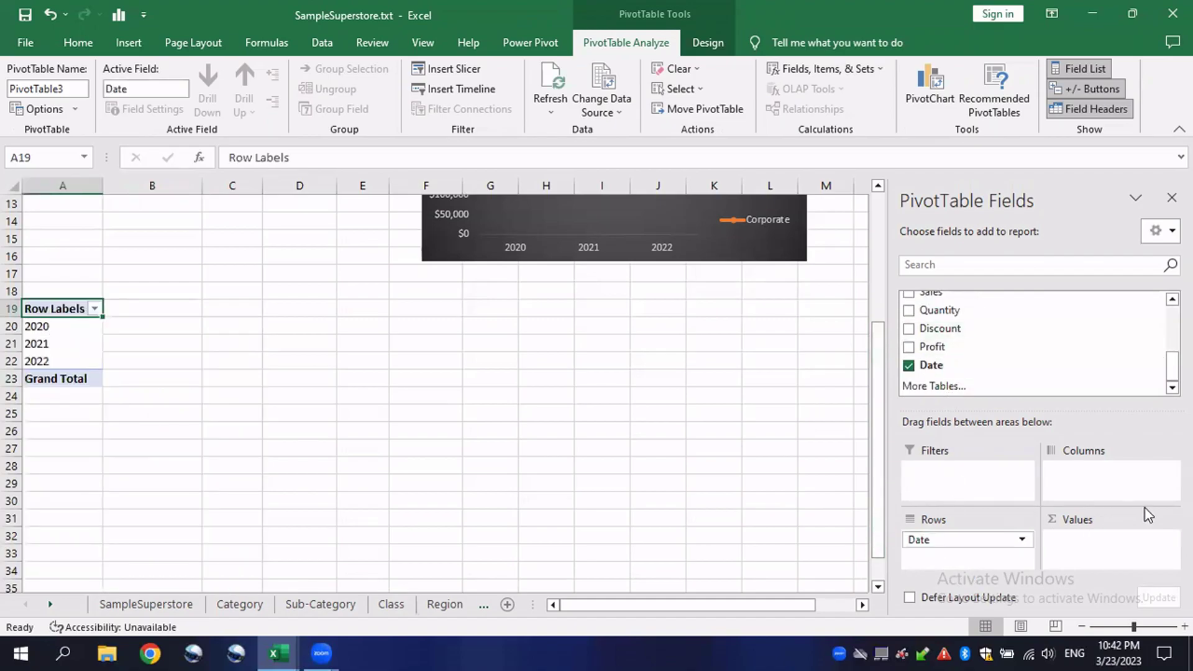
Step: Review the existing sales-by-segment pivot table and line chart above the new PivotTable
scroll(85, 447, up, 2)
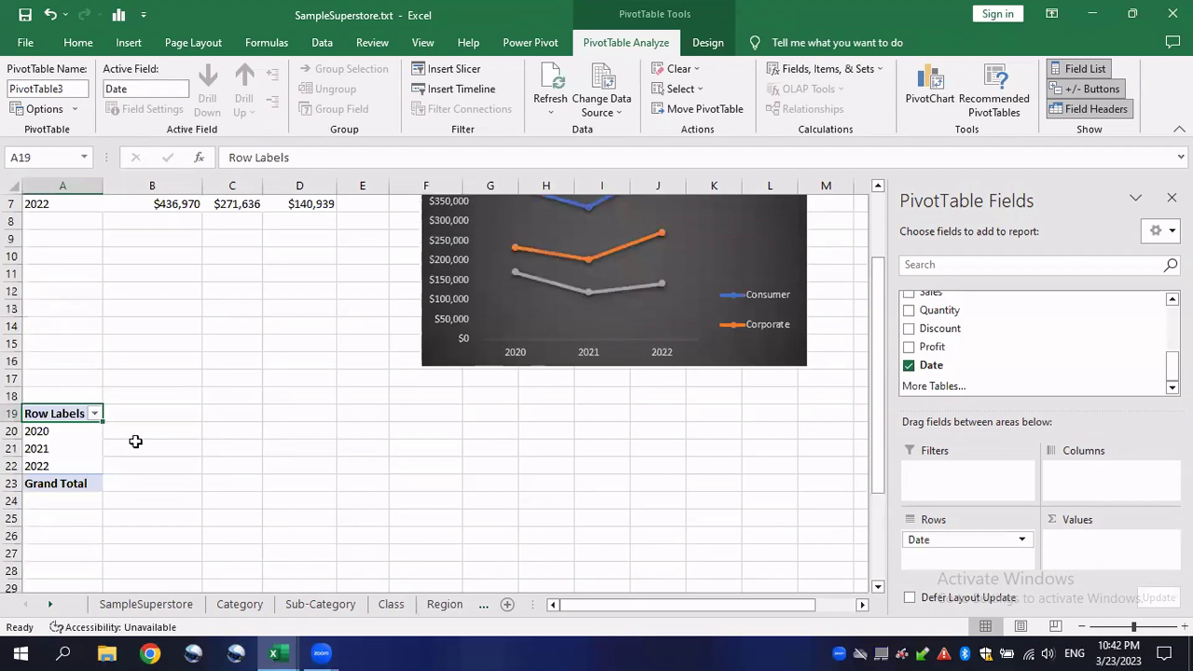
scroll(177, 447, up, 2)
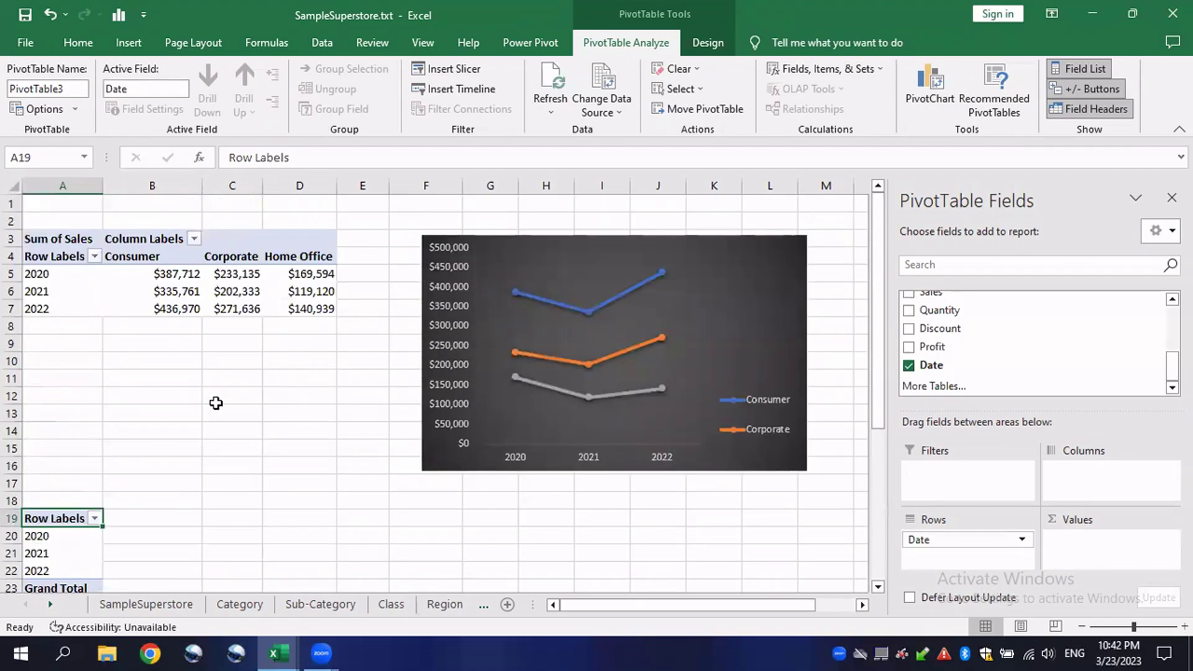
scroll(439, 417, down, 1)
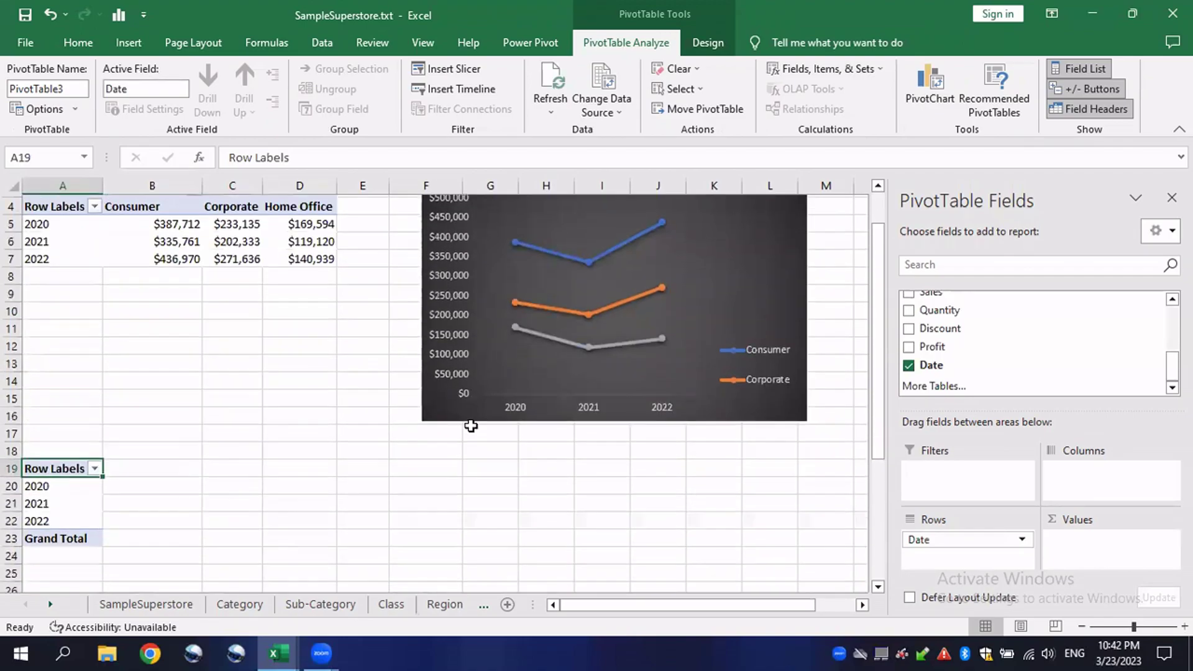
scroll(418, 440, down, 1)
scroll(373, 440, up, 2)
scroll(541, 453, down, 2)
scroll(360, 438, up, 2)
scroll(591, 442, down, 3)
drag(680, 607, 664, 611)
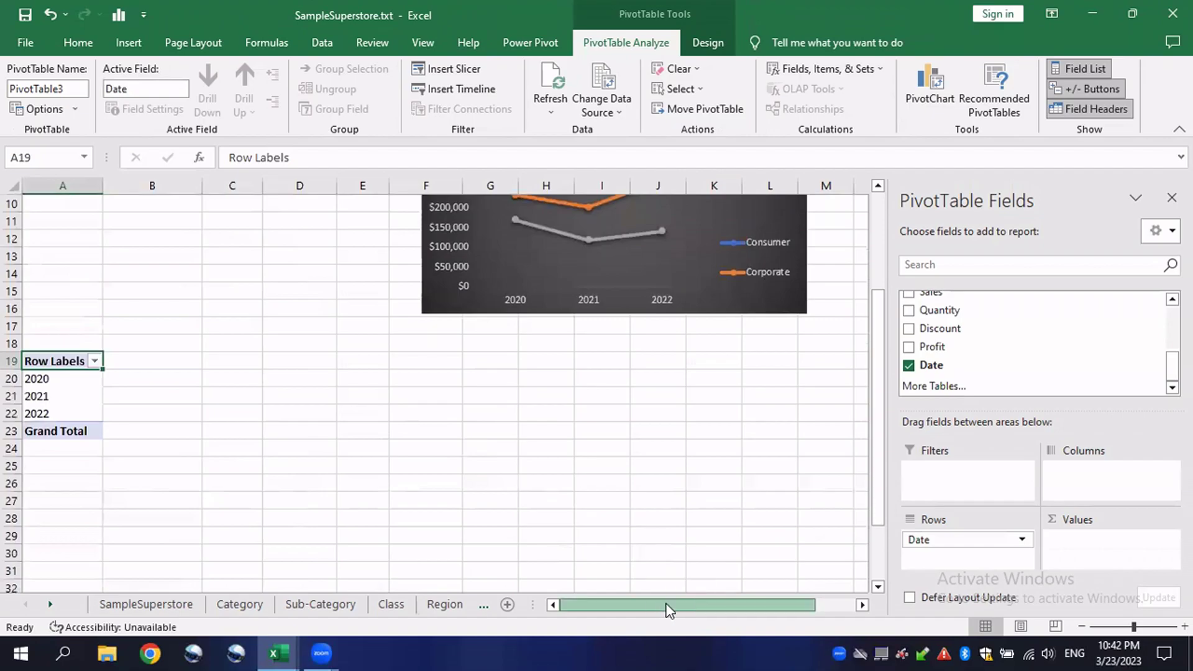
Step: Add the Sales field twice to the values of the new PivotTable
scroll(960, 381, up, 2)
scroll(982, 382, up, 2)
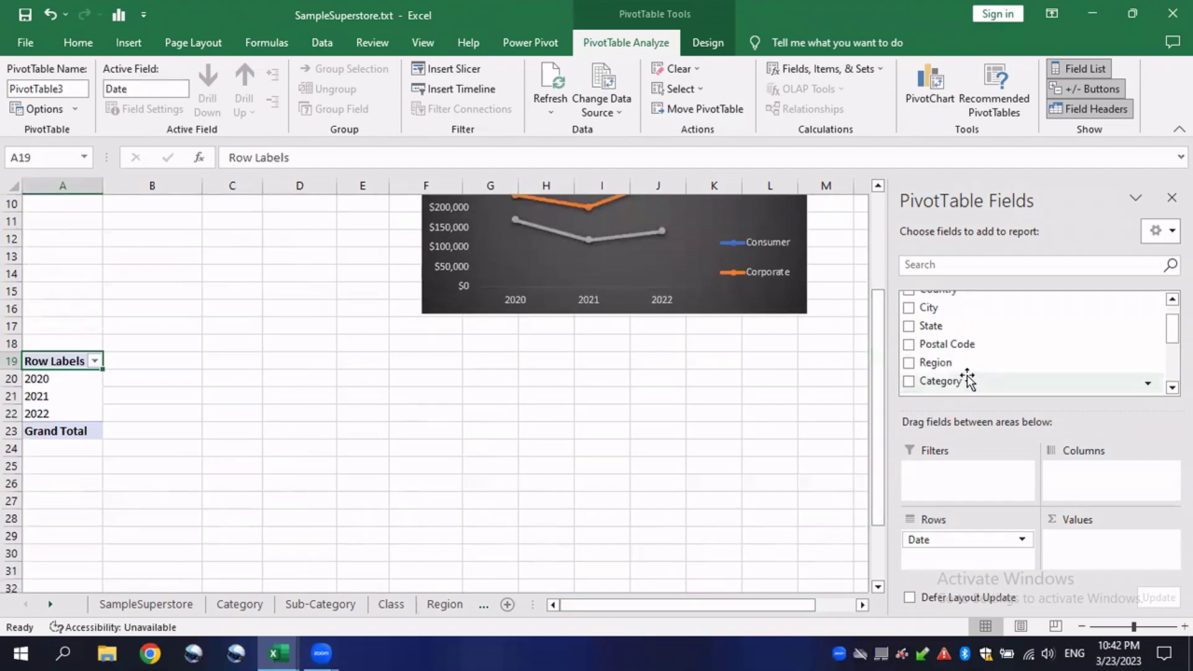
scroll(970, 373, down, 3)
scroll(968, 359, up, 2)
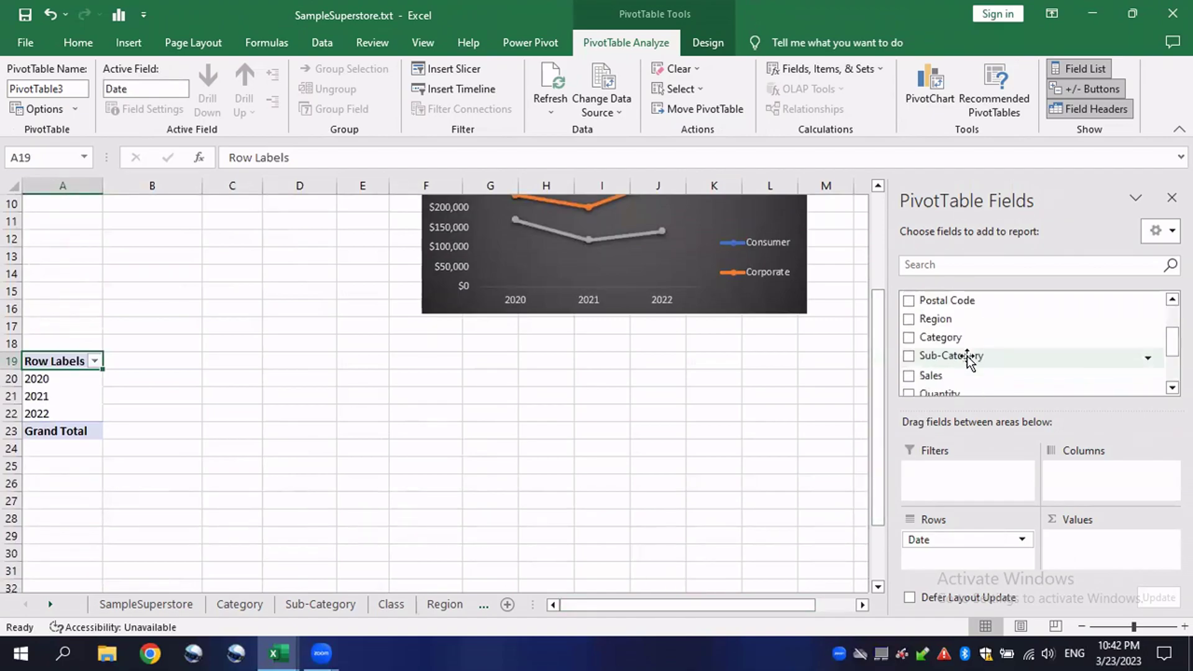
drag(946, 373, 1081, 553)
scroll(945, 376, down, 1)
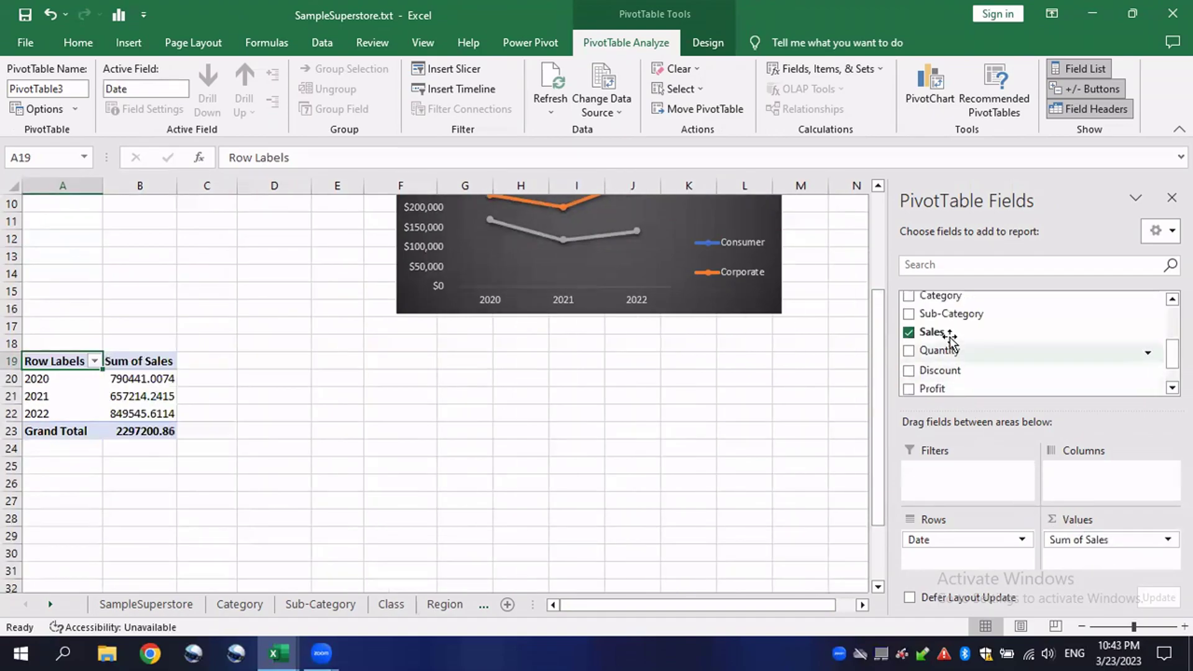
drag(950, 343, 1084, 559)
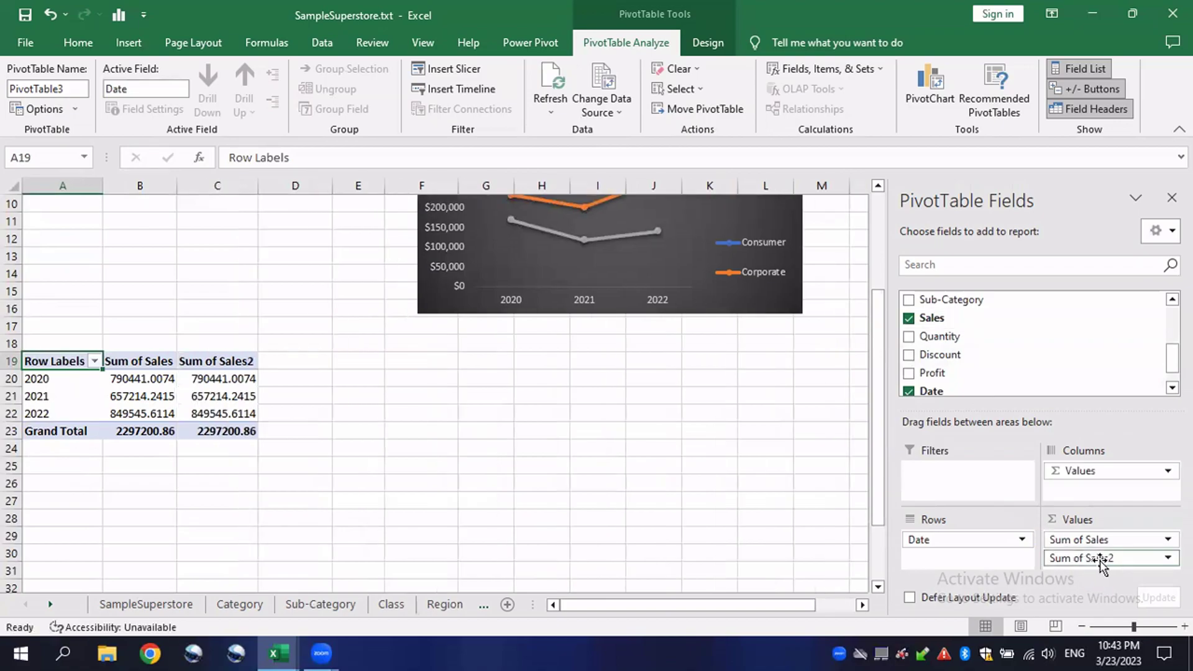
click(201, 379)
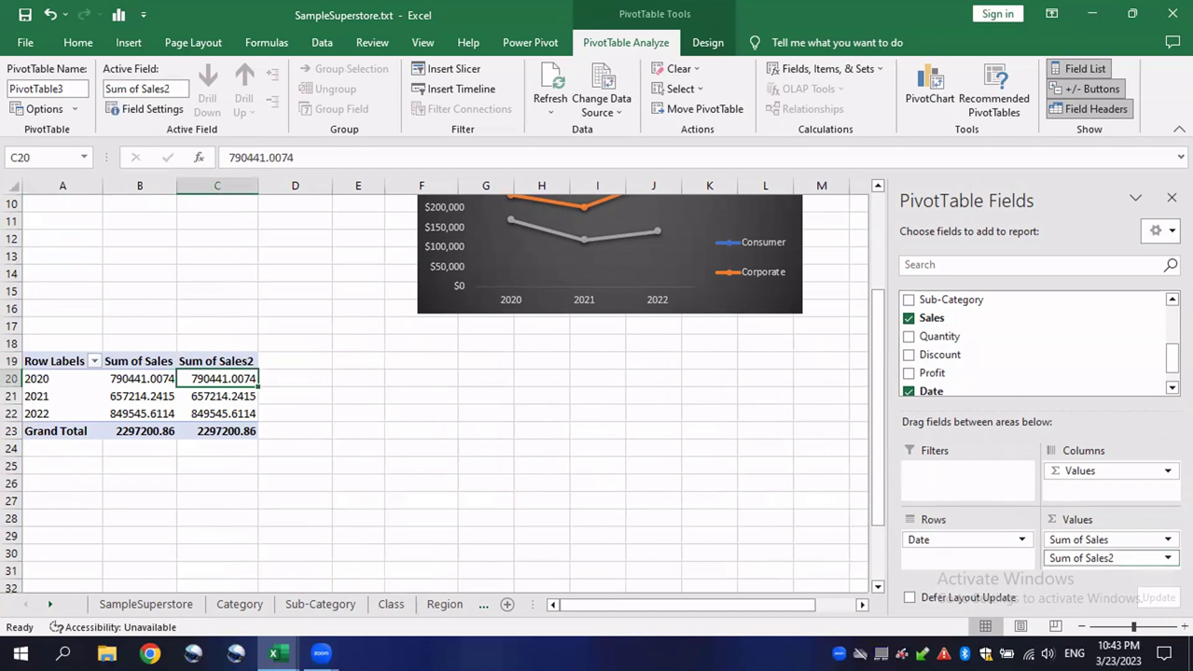
click(1131, 558)
key(Escape)
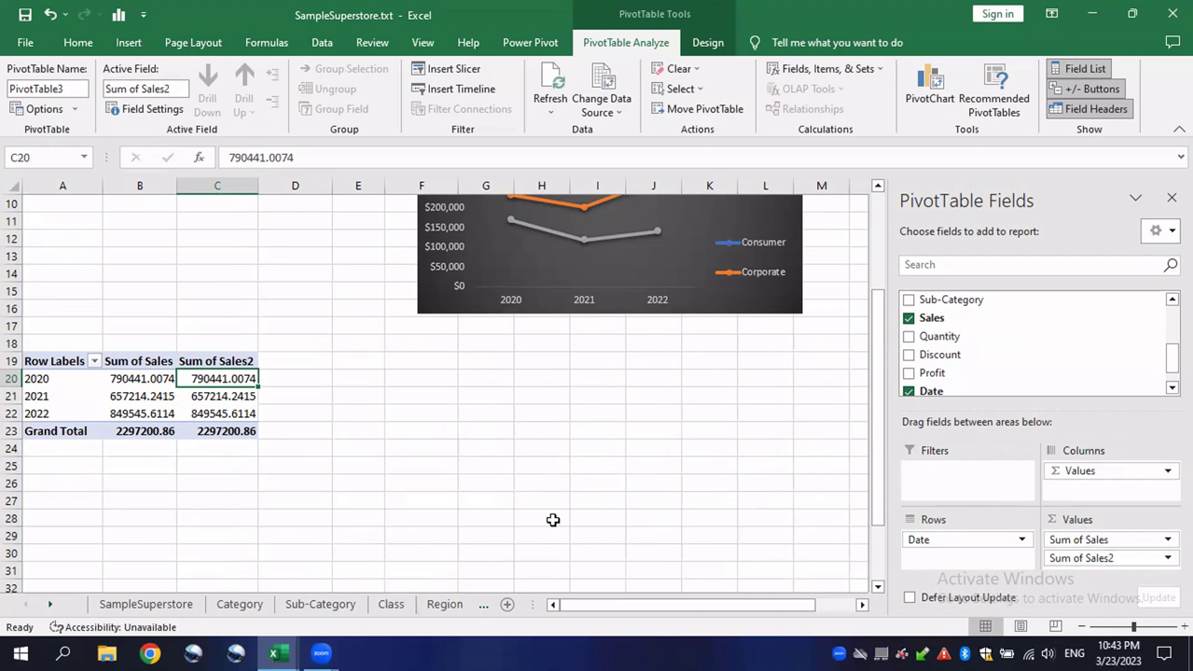
Step: Review the yearly Sum of Sales values and the grand total row in the new PivotTable
scroll(180, 417, up, 2)
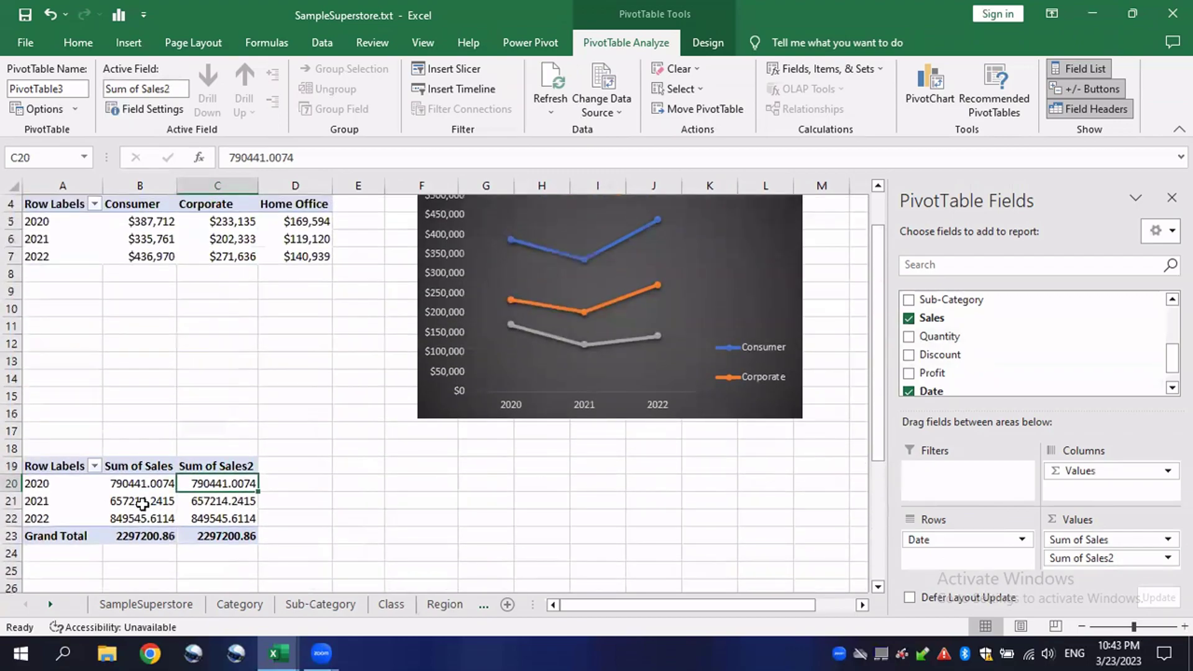
click(150, 500)
click(148, 484)
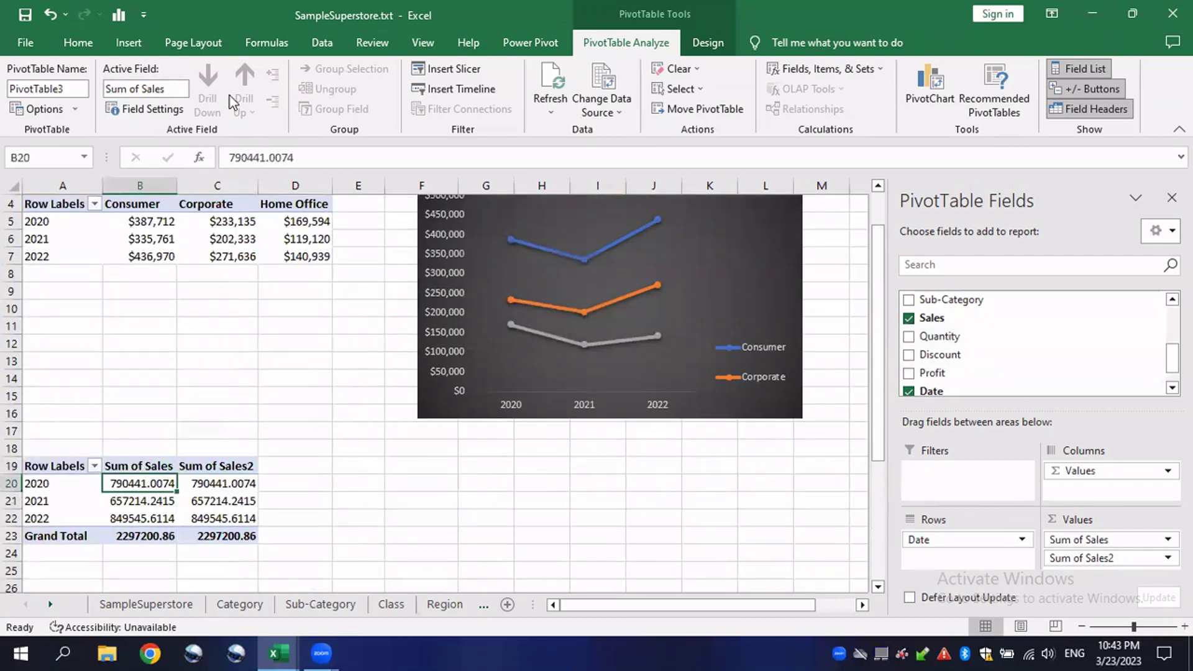
click(78, 42)
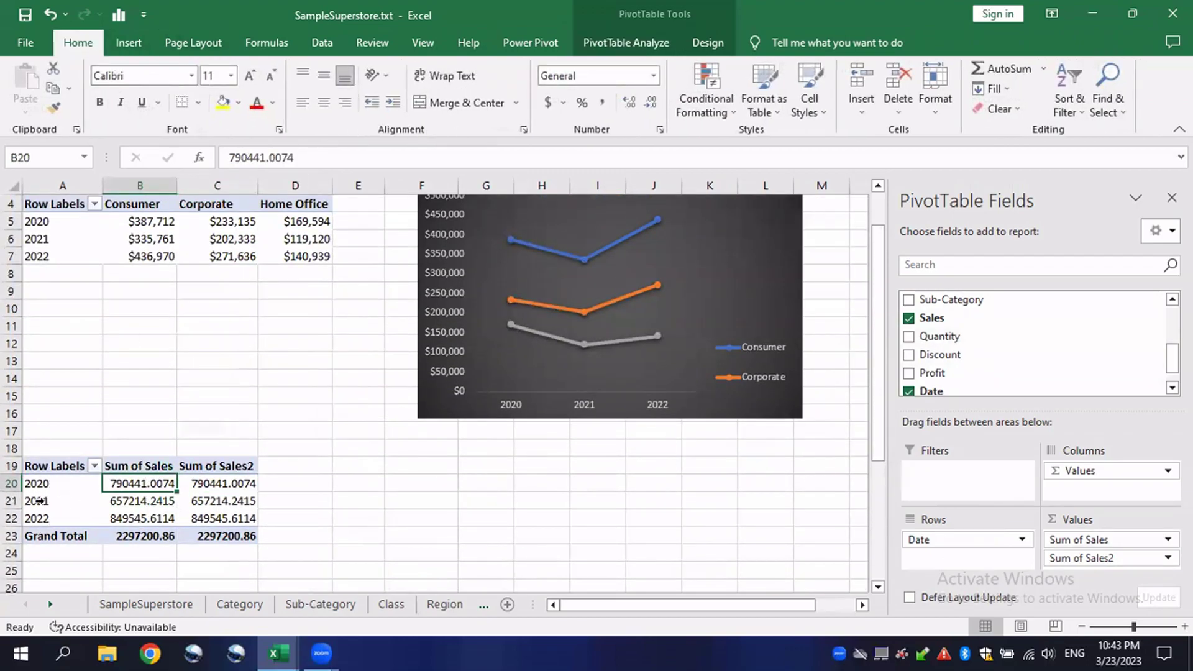
scroll(159, 472, up, 1)
scroll(149, 458, down, 1)
drag(159, 516, 161, 488)
click(149, 484)
click(146, 502)
click(156, 465)
mouse_move(152, 518)
mouse_down()
mouse_move(155, 490)
mouse_move(159, 532)
mouse_up()
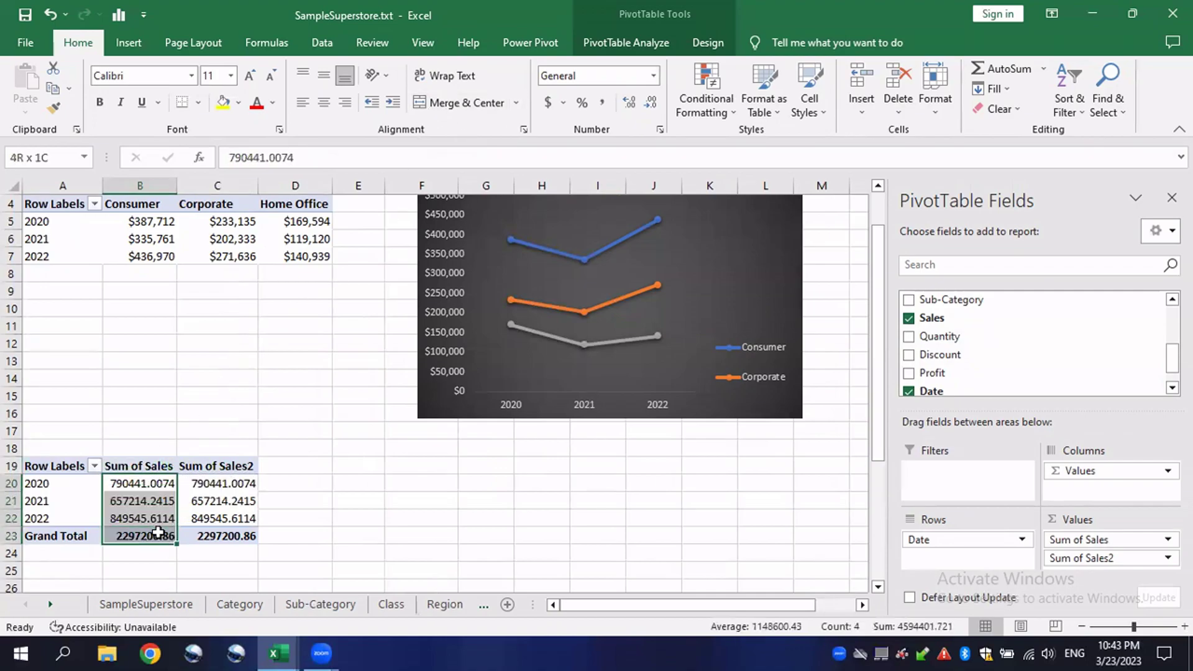
click(219, 517)
key(Down)
key(Left)
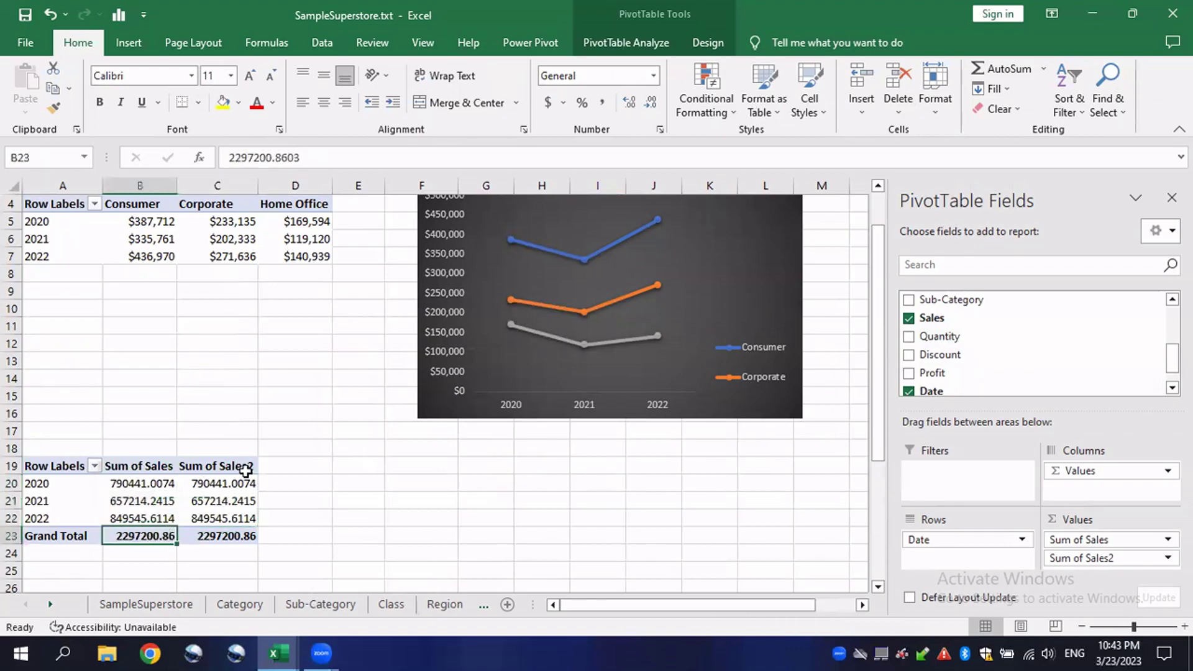
Step: Turn off grand totals for rows and columns in the new PivotTable
click(534, 43)
click(606, 44)
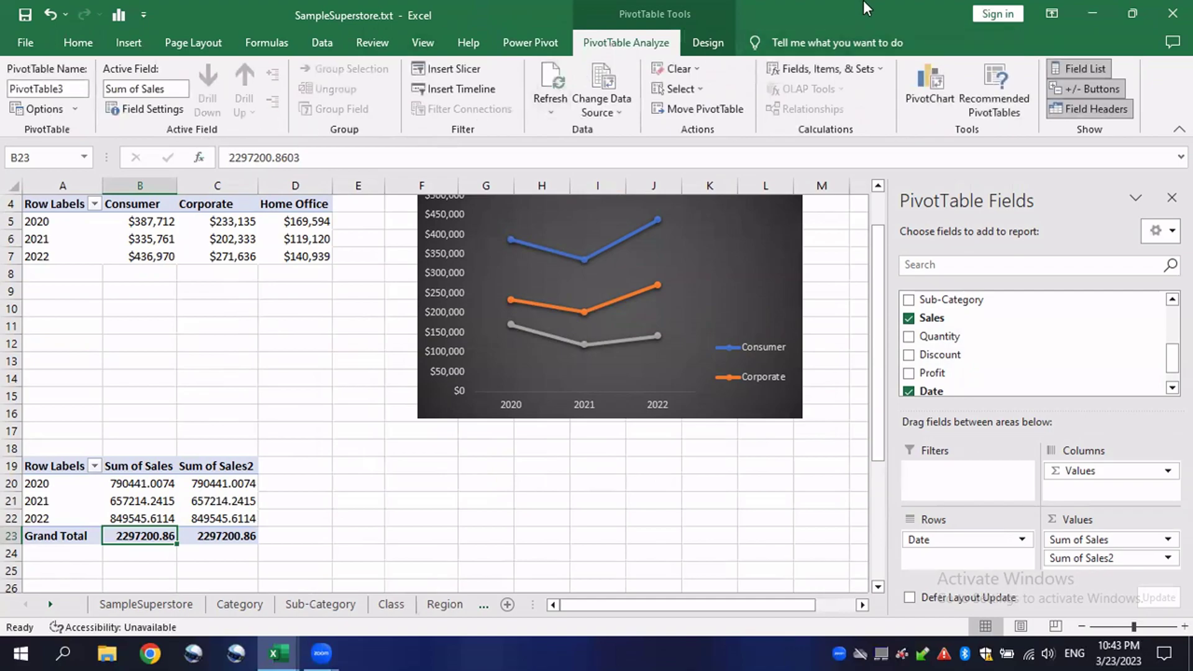
click(712, 41)
click(91, 111)
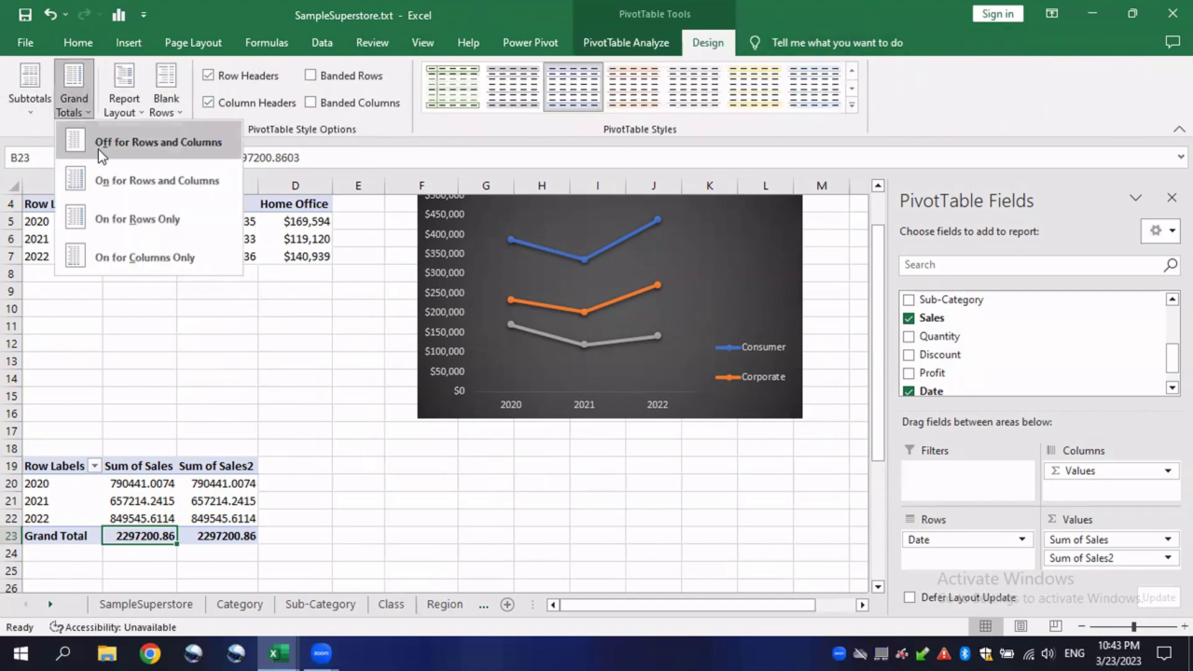
click(138, 142)
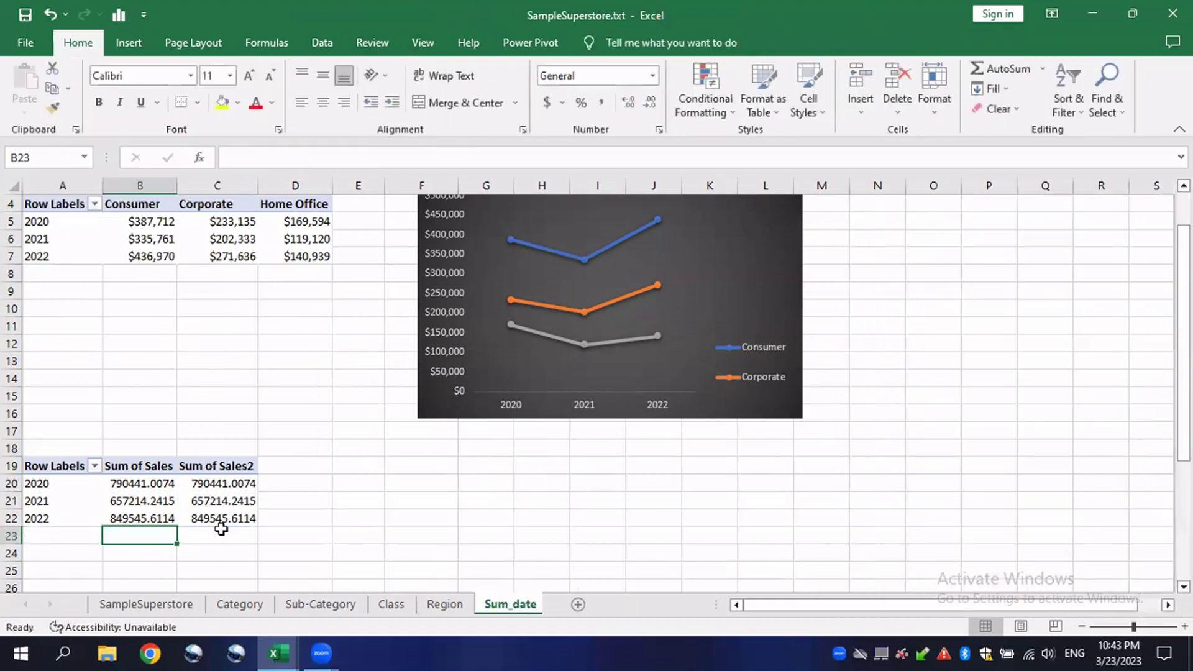
Step: Show the Sum of Sales2 values in the new PivotTable as % of Grand Total
click(214, 500)
drag(231, 481, 243, 503)
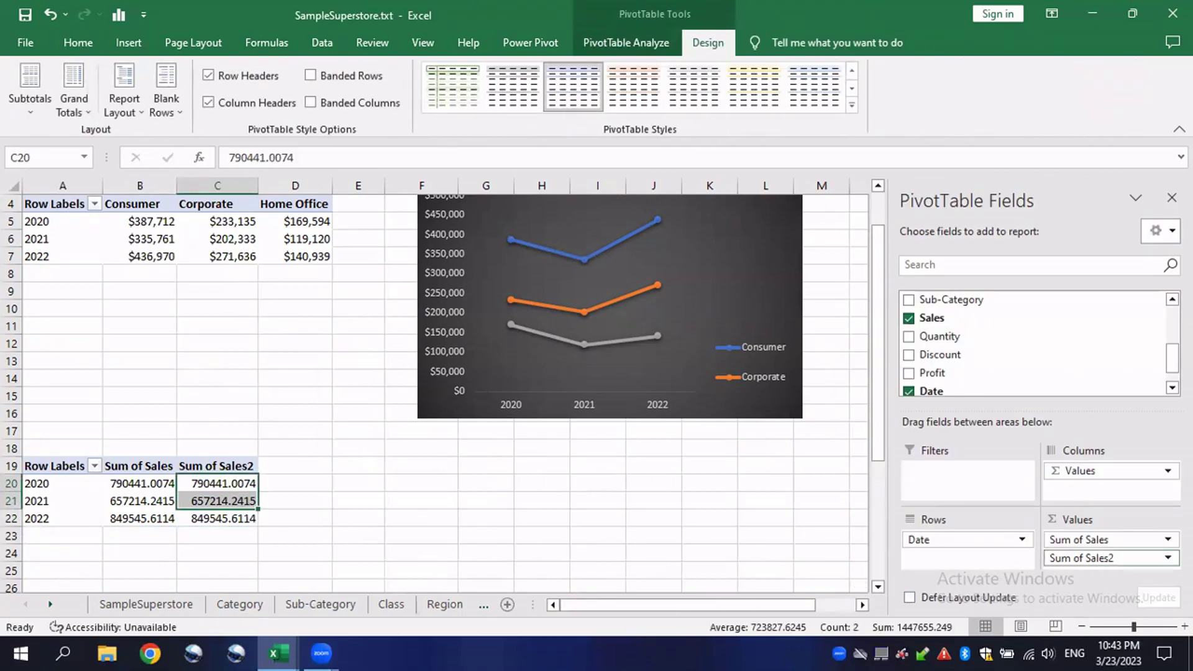
click(283, 485)
click(232, 484)
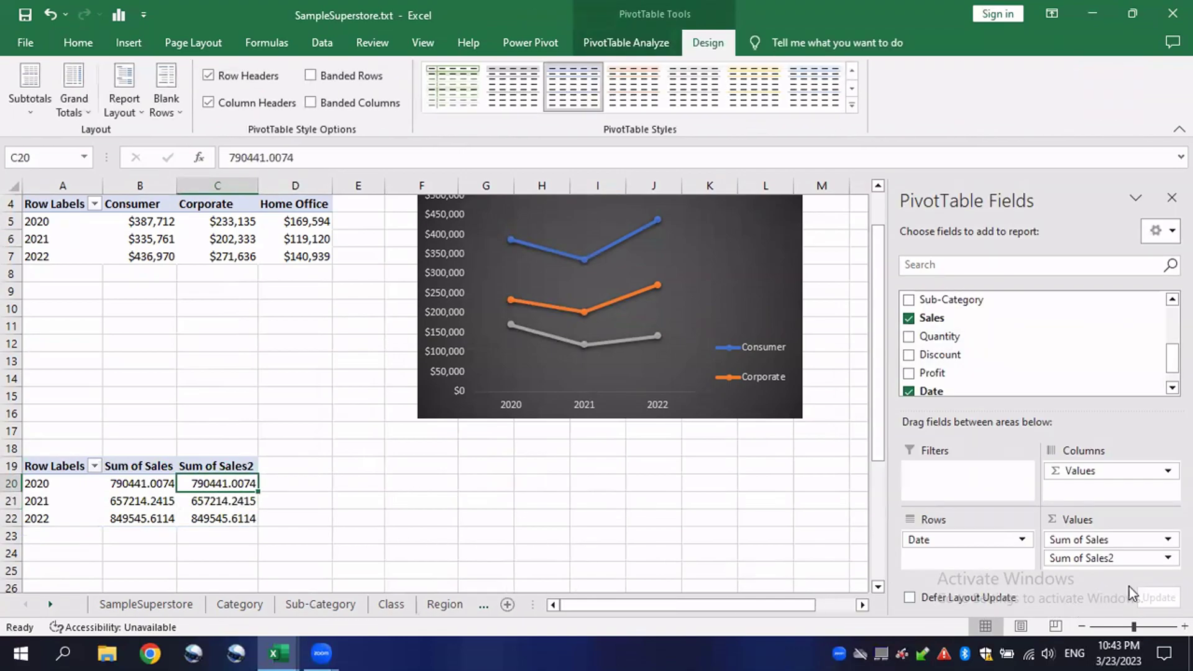
click(1153, 558)
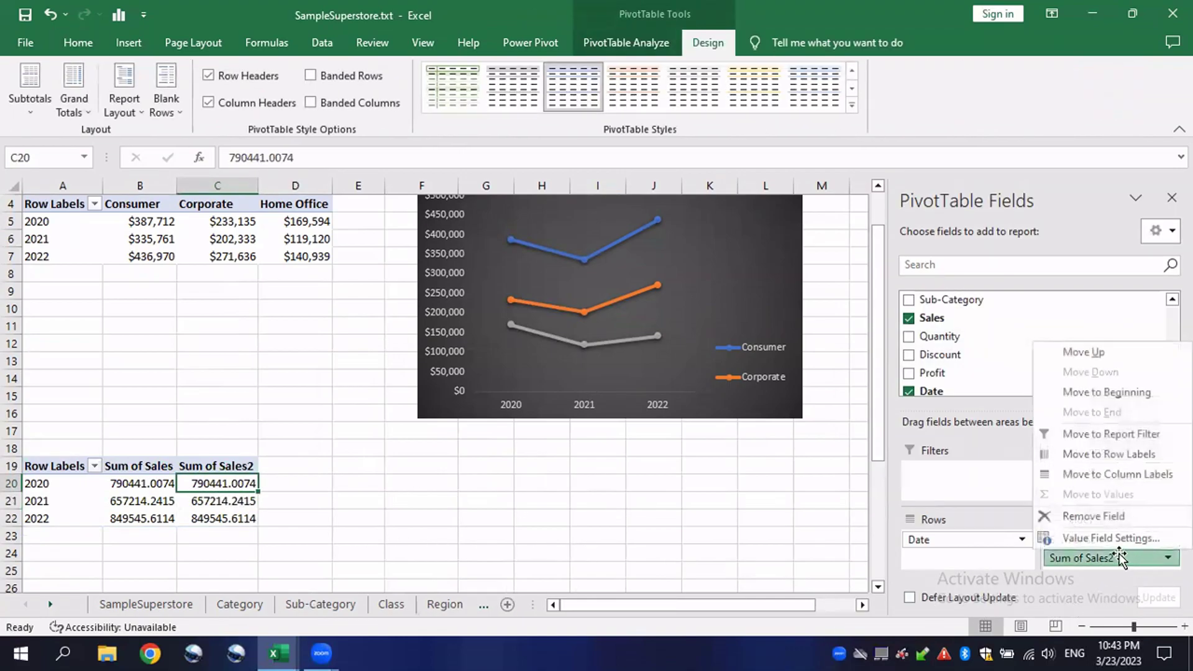
click(1102, 540)
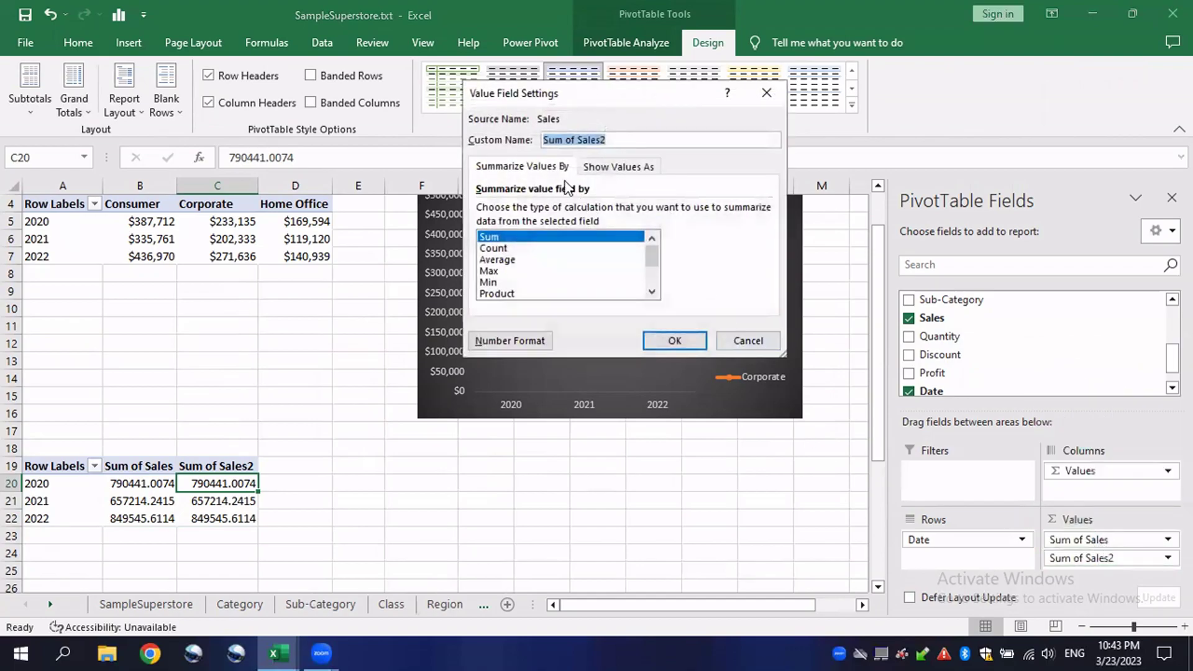
click(599, 168)
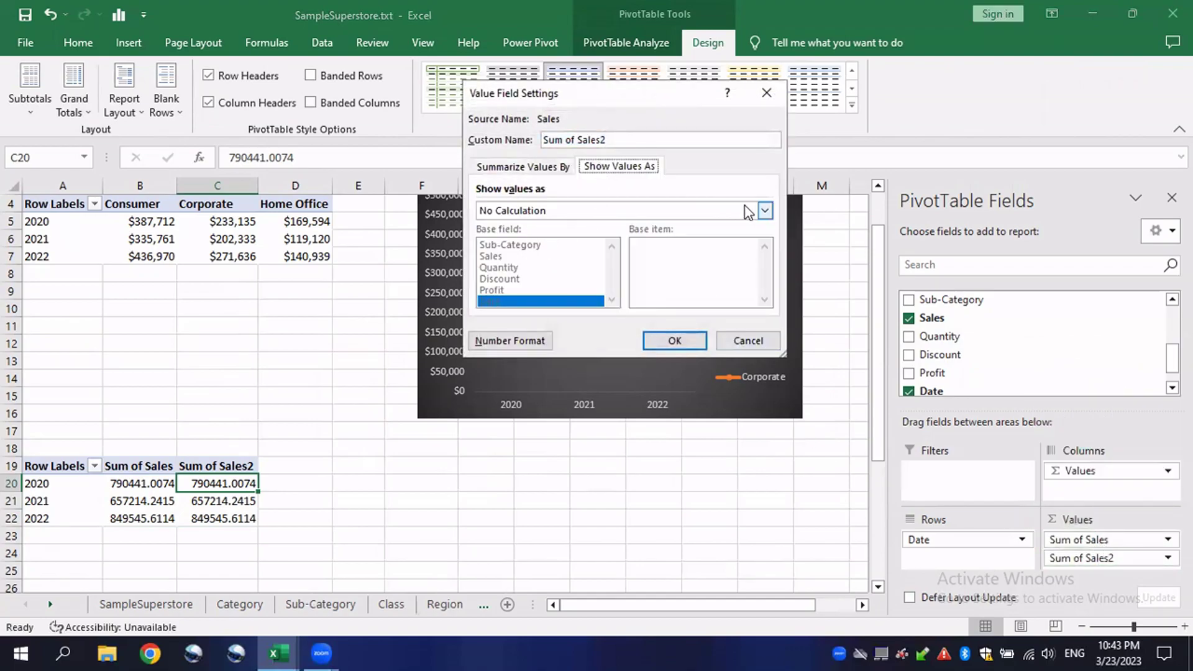
click(765, 211)
click(547, 234)
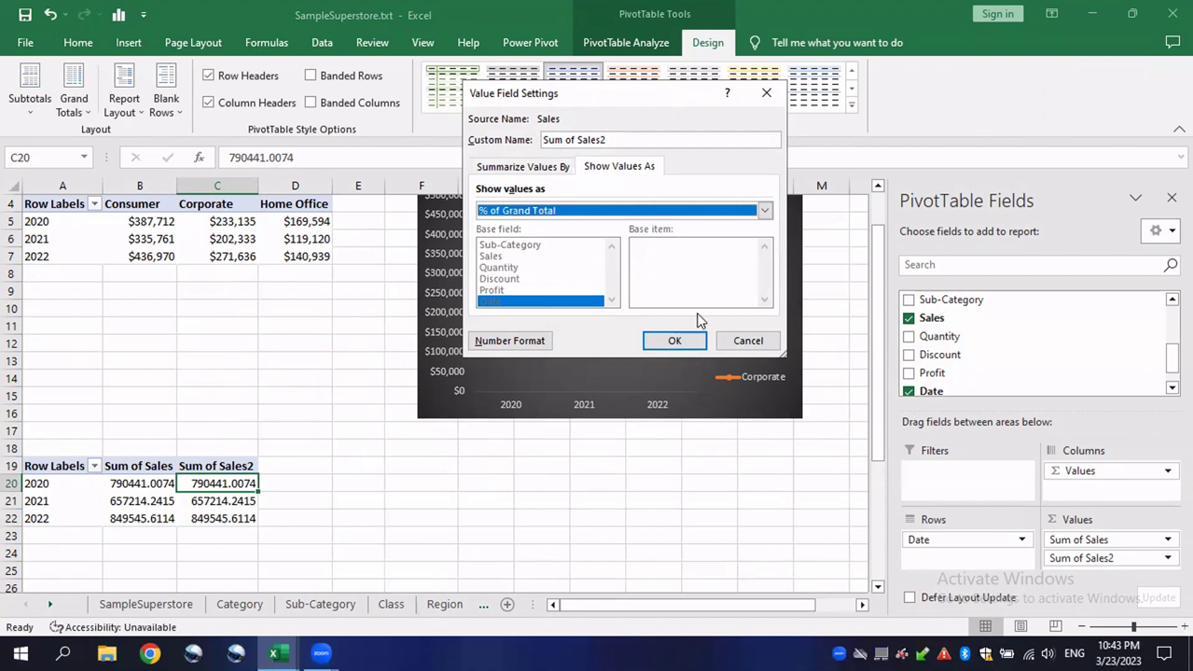
click(675, 342)
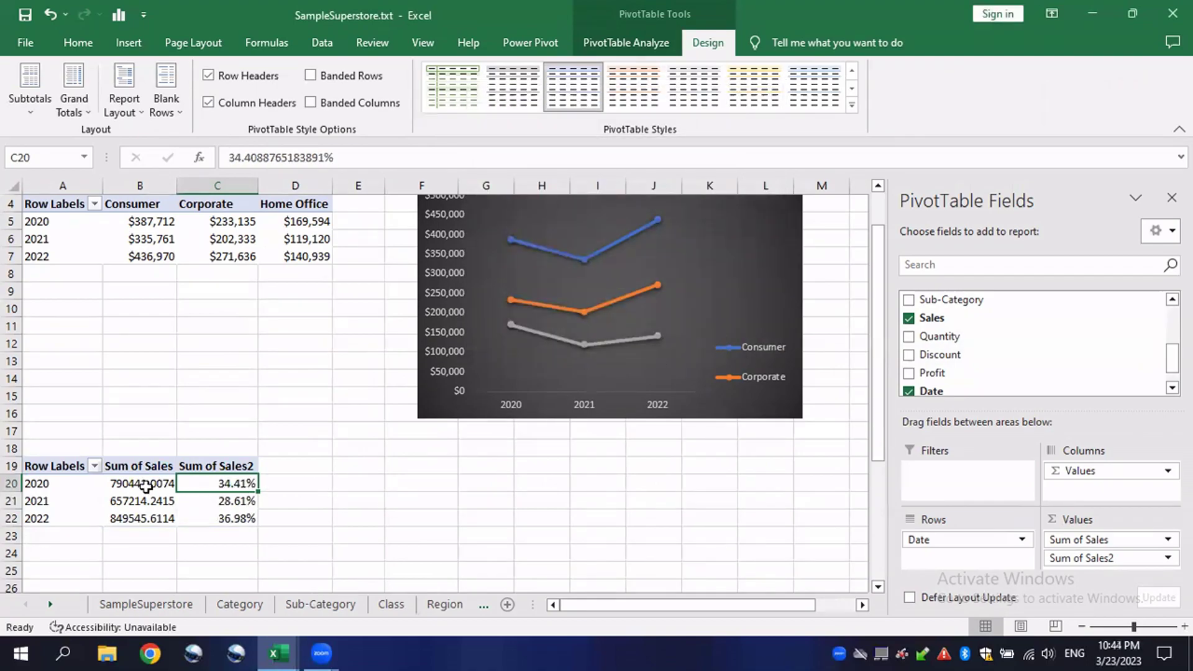
Step: Format the three yearly Sum of Sales values in the new PivotTable as Currency
click(141, 487)
drag(139, 505, 142, 519)
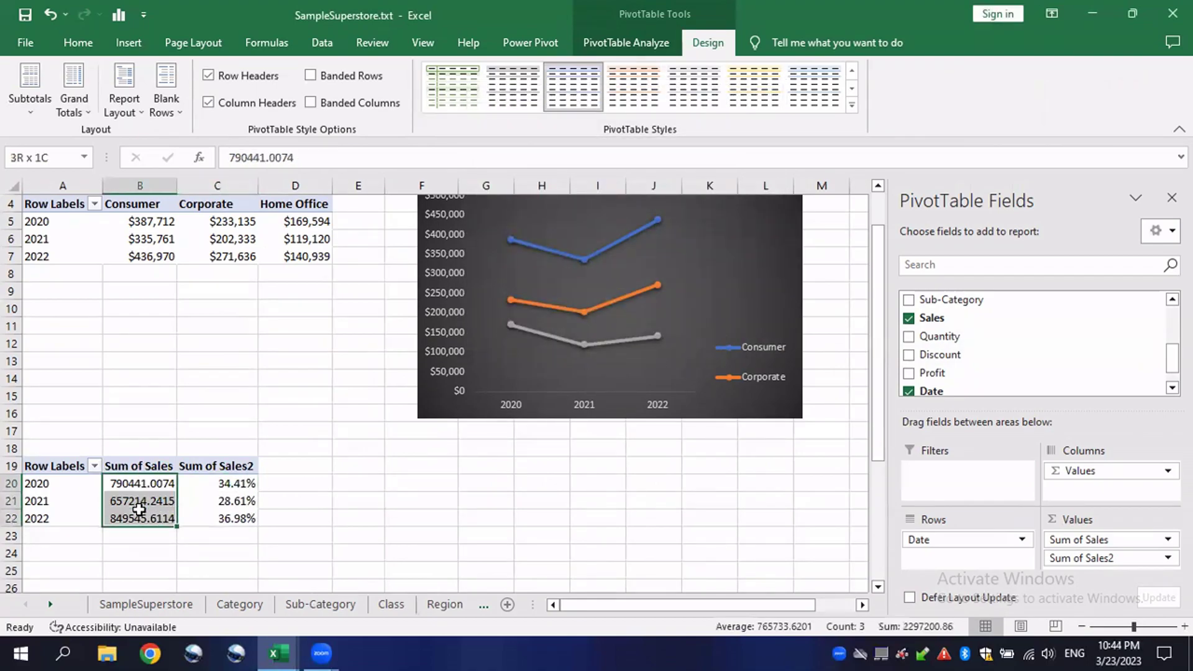
click(77, 43)
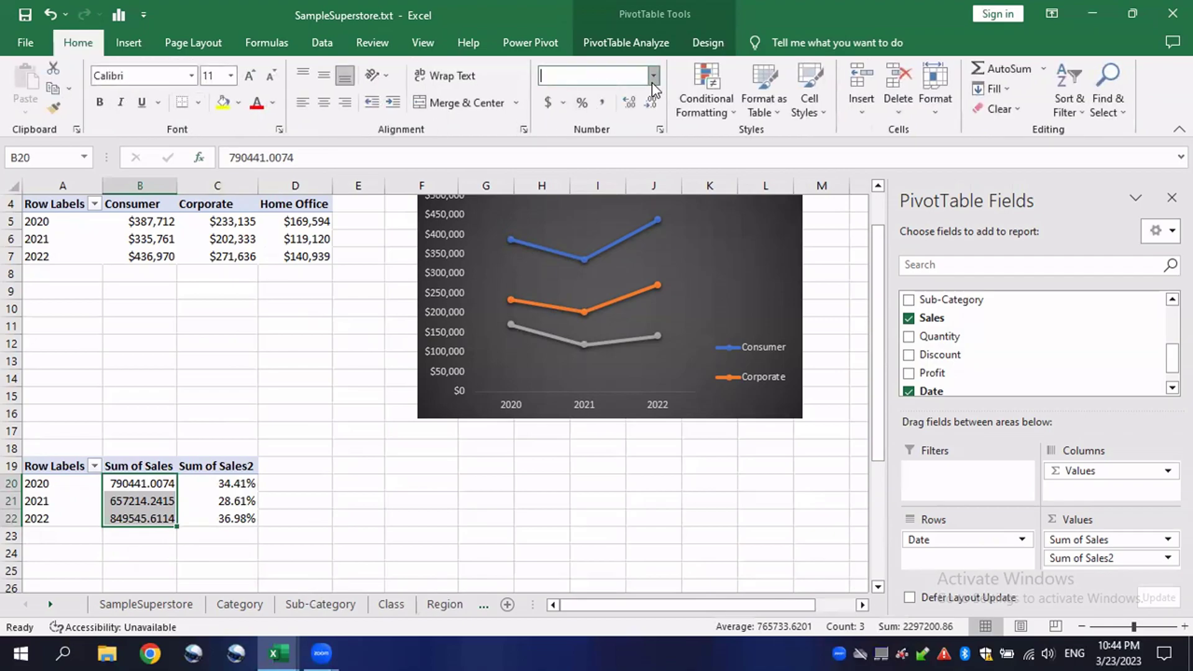
click(653, 76)
click(597, 175)
click(165, 499)
Step: Insert a standard pie PivotChart from the yearly sales PivotTable
scroll(187, 485, down, 2)
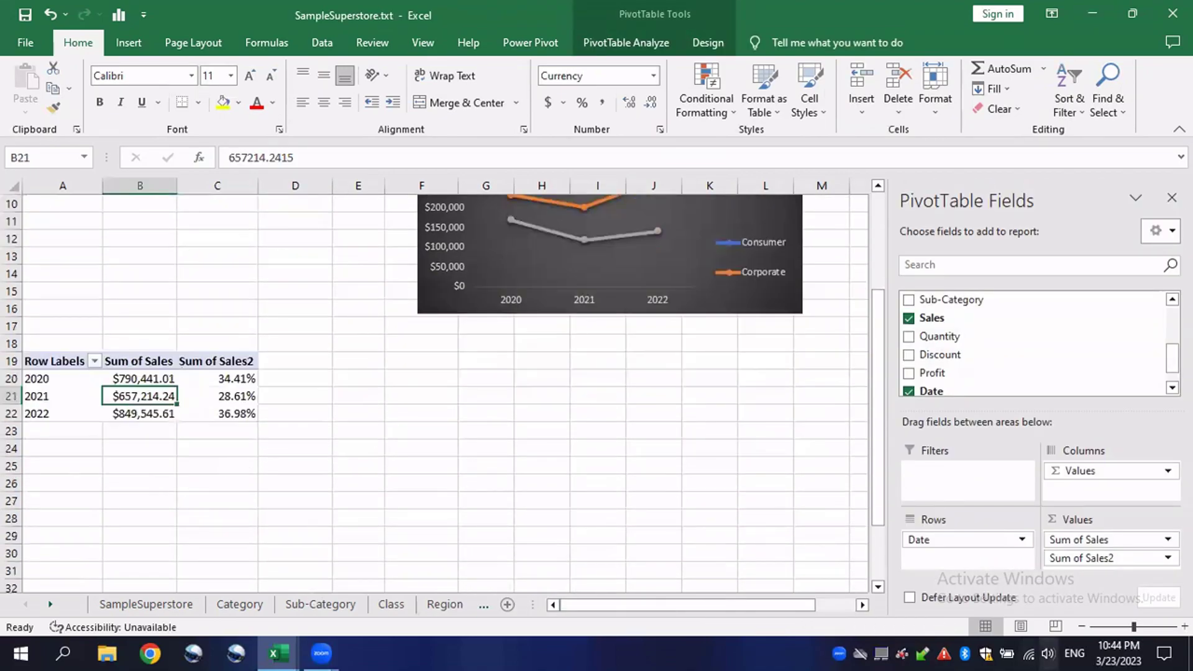
click(114, 43)
click(489, 94)
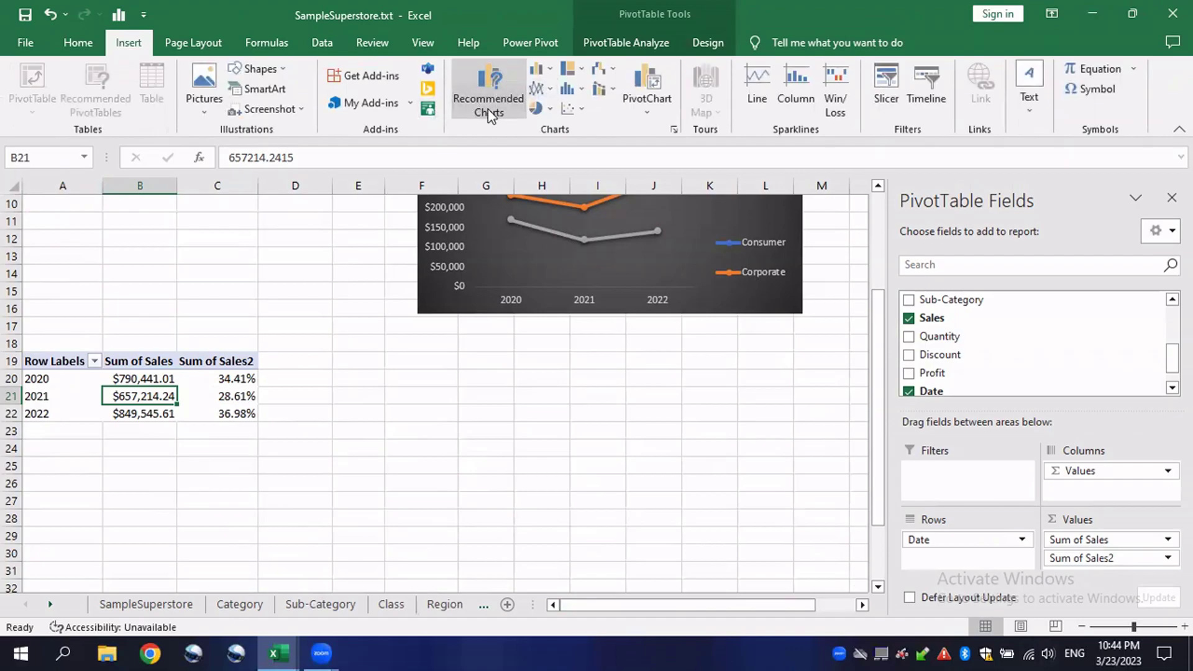
click(373, 211)
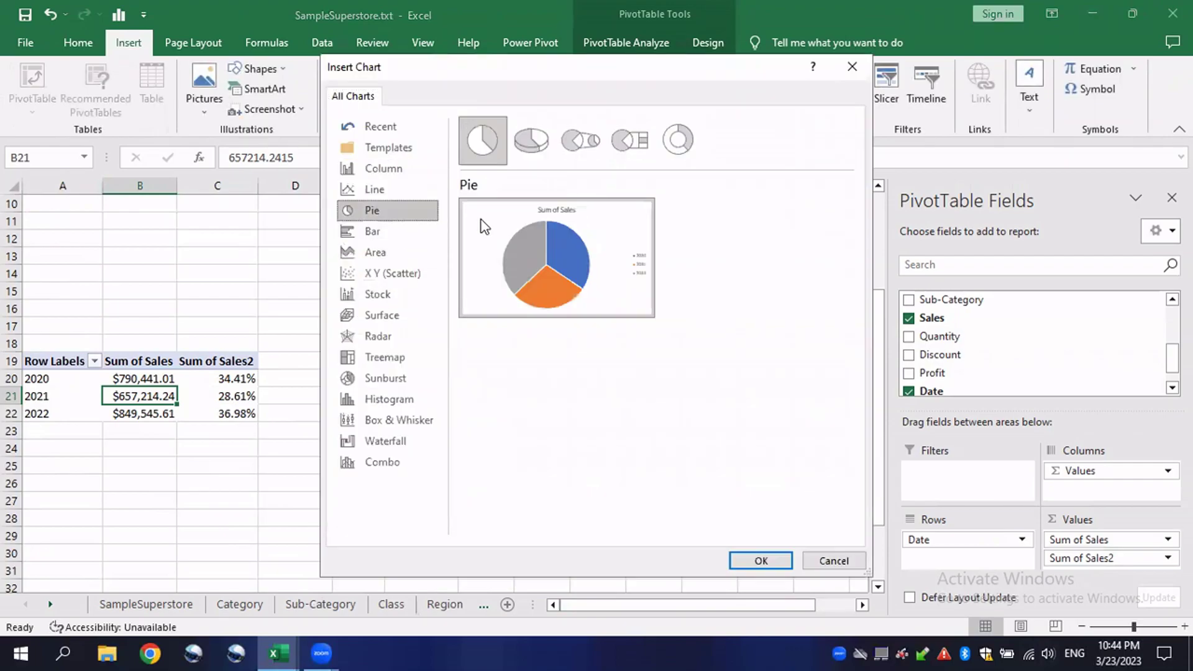
click(749, 561)
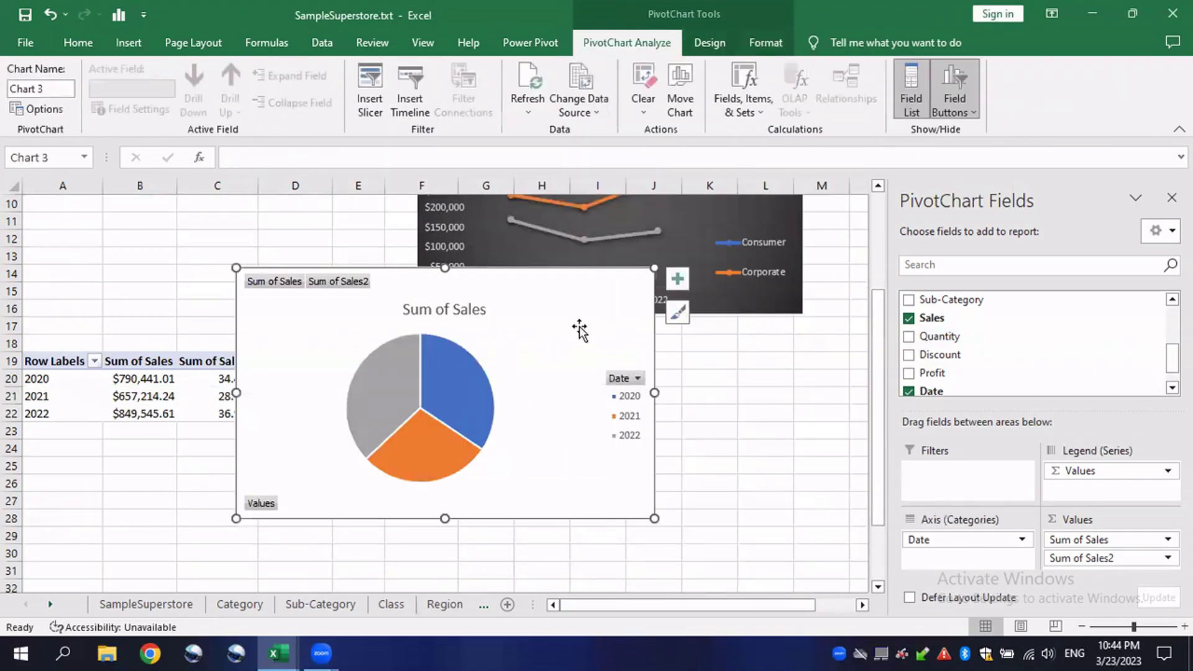
Step: Shrink the pie chart and place it beneath the line chart, and remove Sum of Sales2 from its values
drag(655, 268, 531, 327)
drag(439, 337, 600, 353)
scroll(880, 525, down, 1)
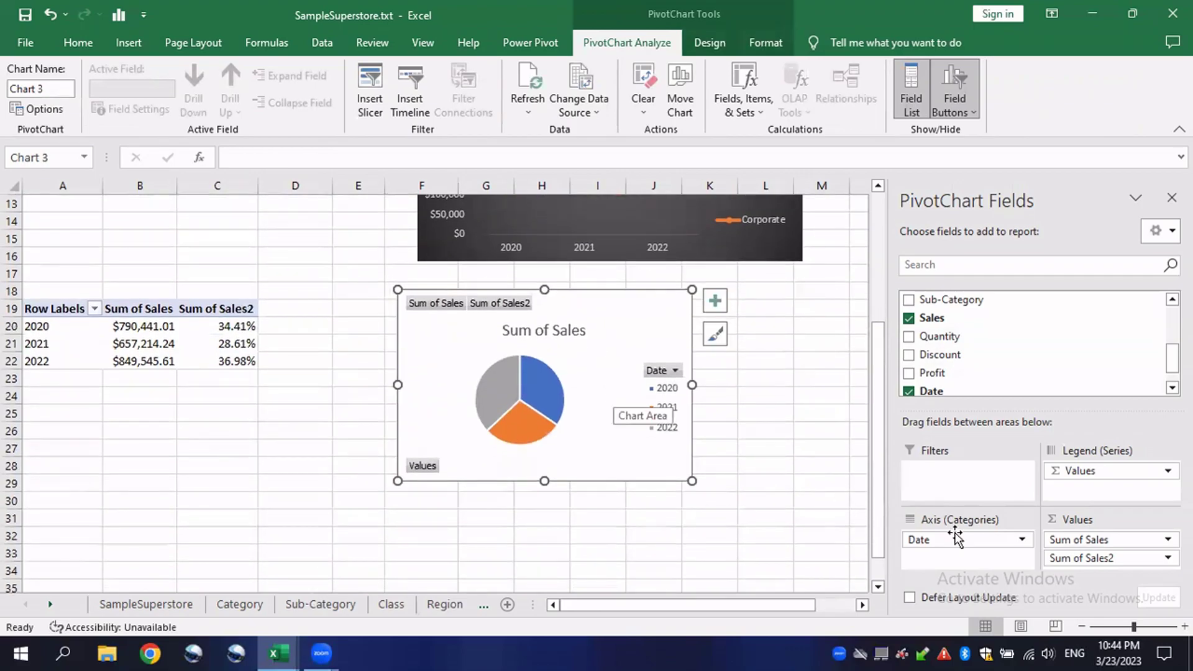
drag(1086, 559, 739, 543)
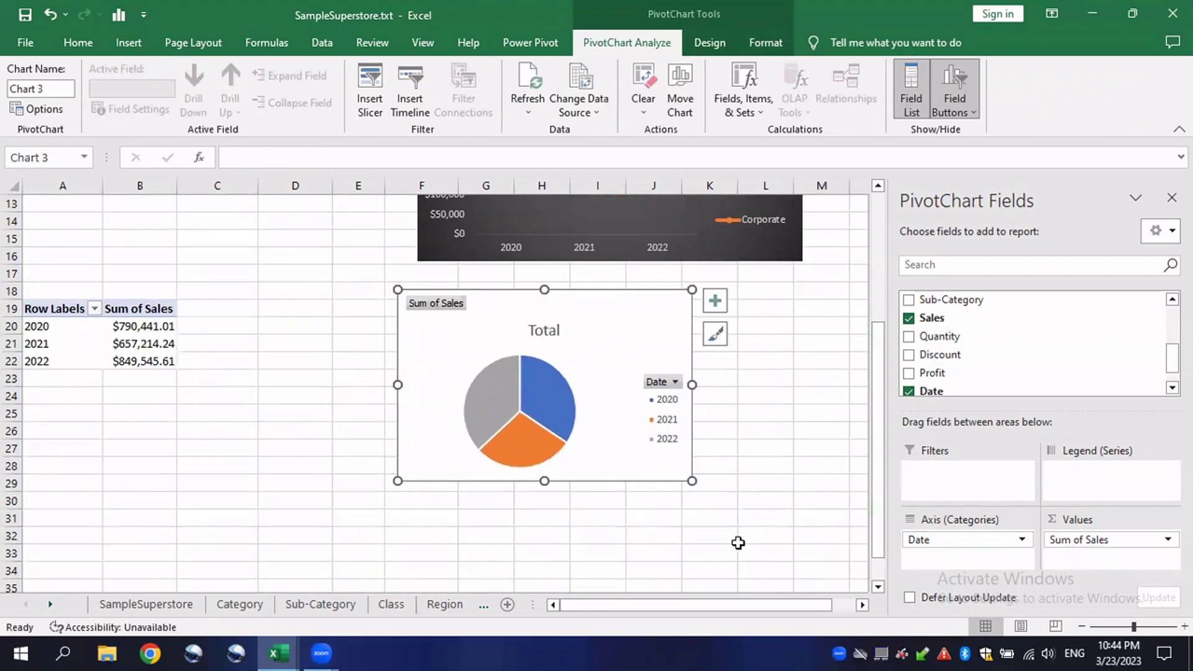
Step: Add a data label to the 2020 slice of the pie chart and enlarge the chart
click(524, 369)
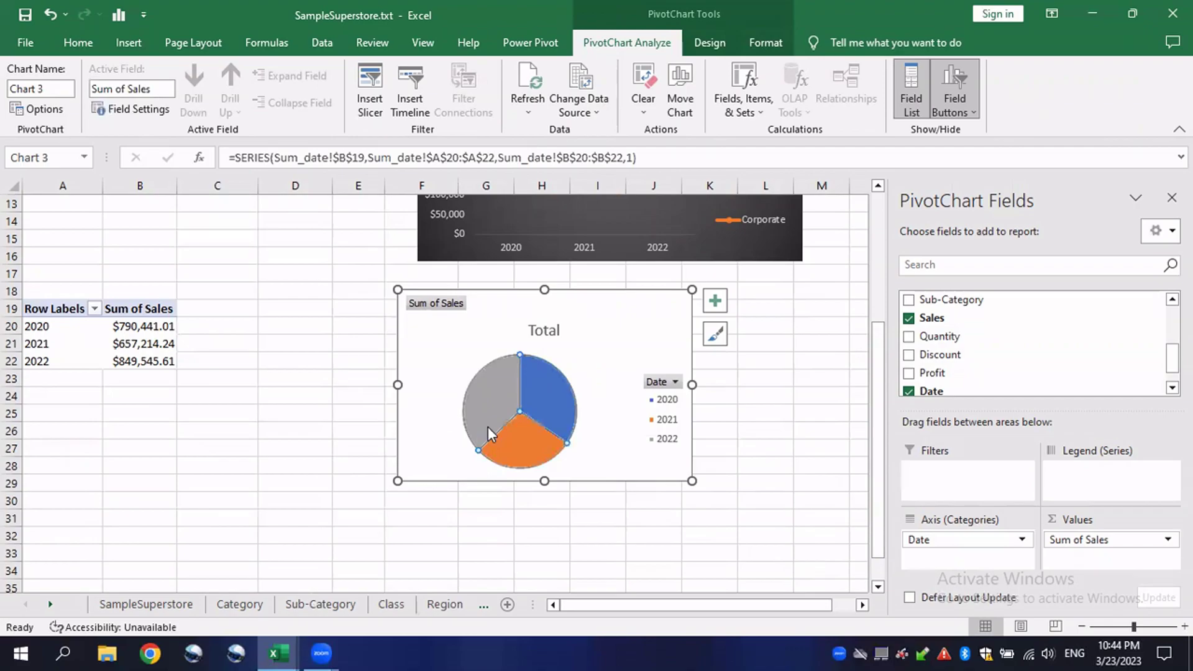
click(539, 383)
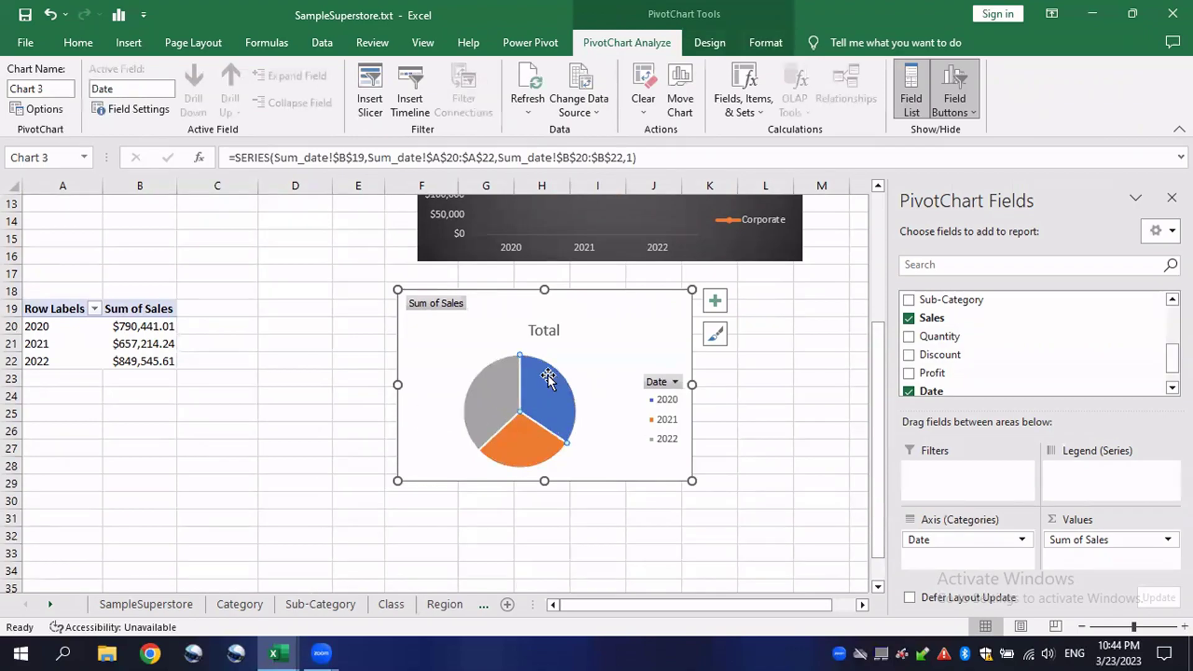
scroll(524, 368, down, 1)
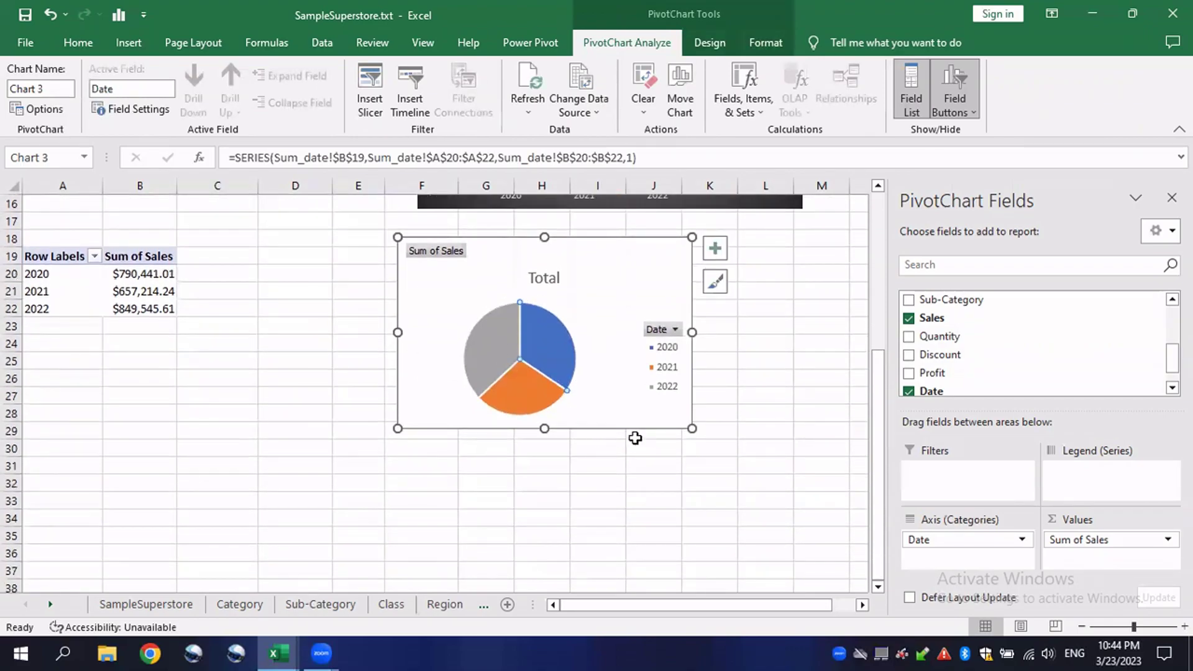
scroll(644, 438, up, 1)
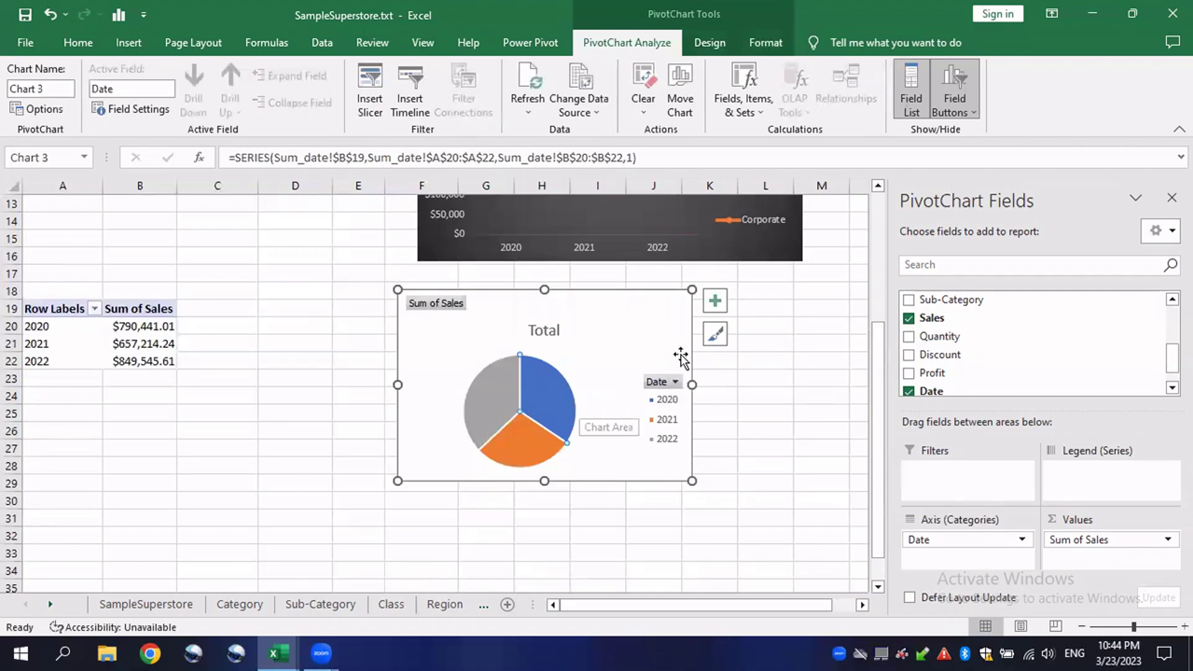
click(715, 301)
click(758, 340)
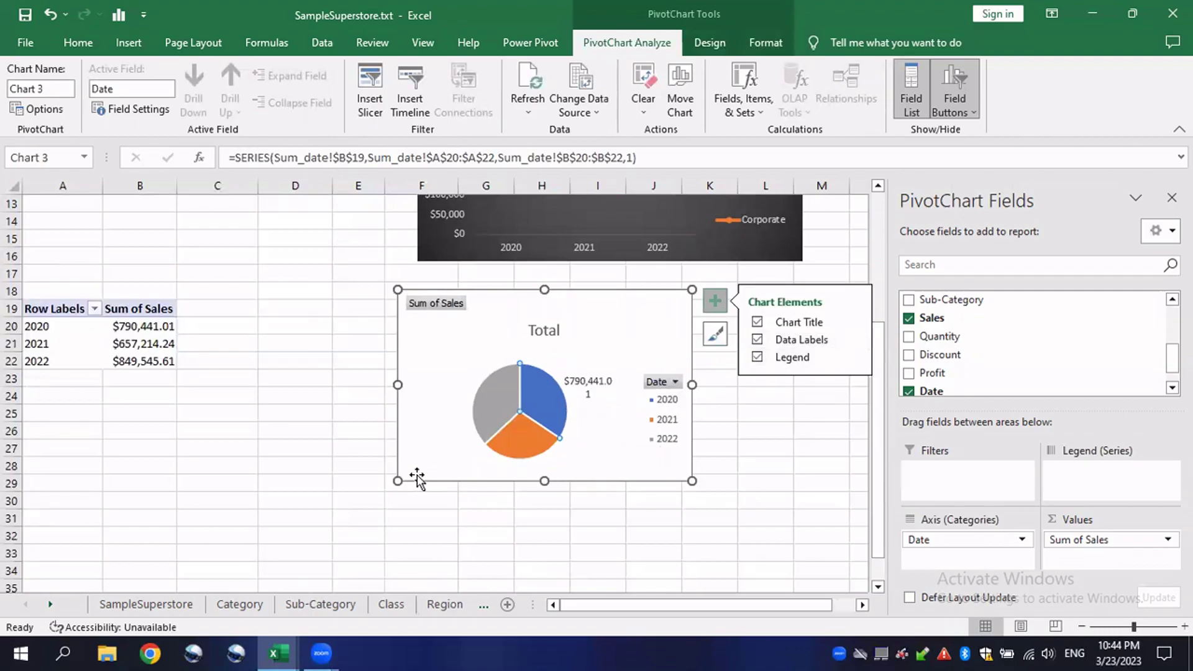
drag(399, 482, 328, 503)
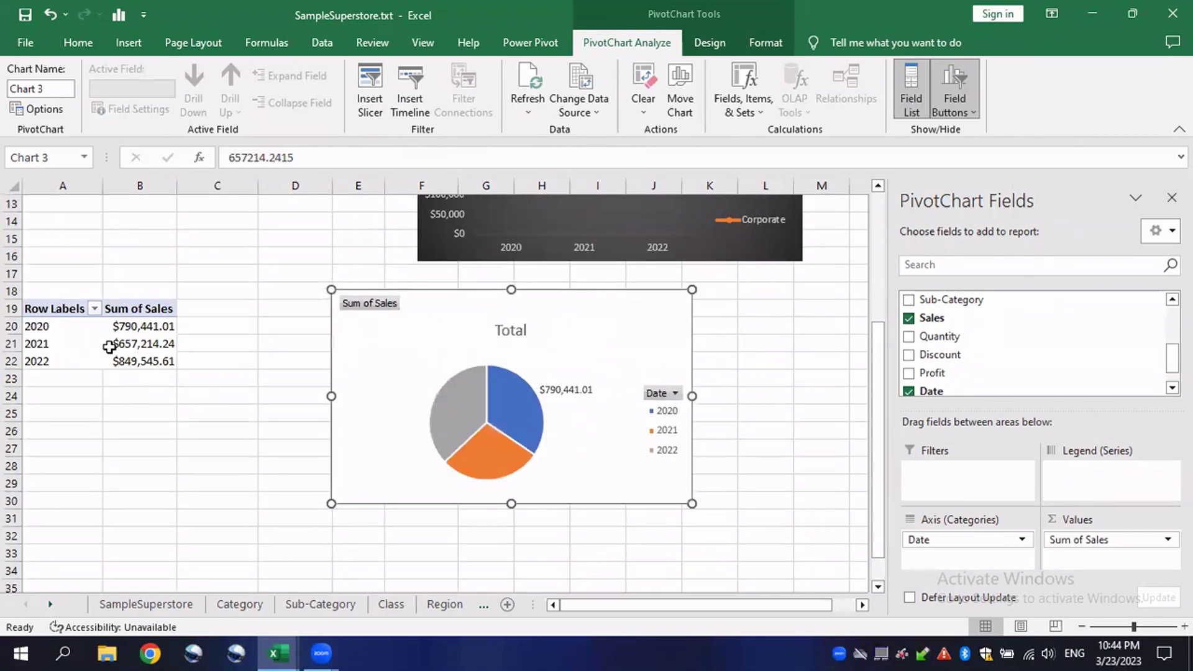
Step: Apply the chart style with a light patterned background, bold title and percentage labels inside the slices to the pie chart
click(109, 343)
click(606, 368)
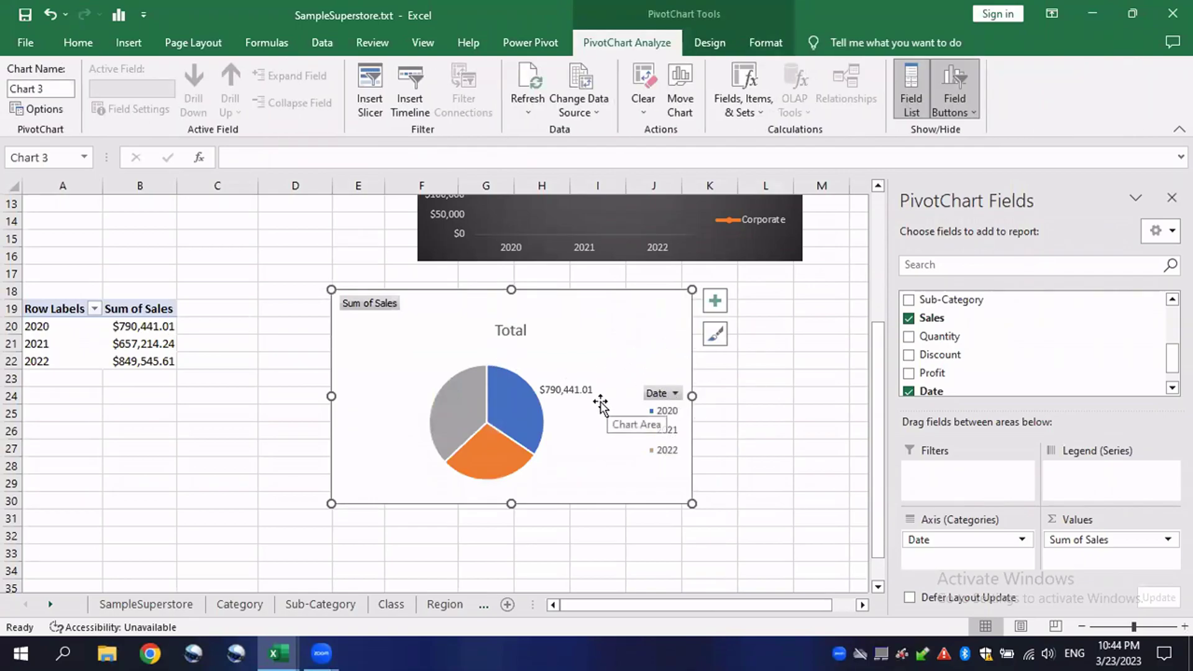
click(664, 411)
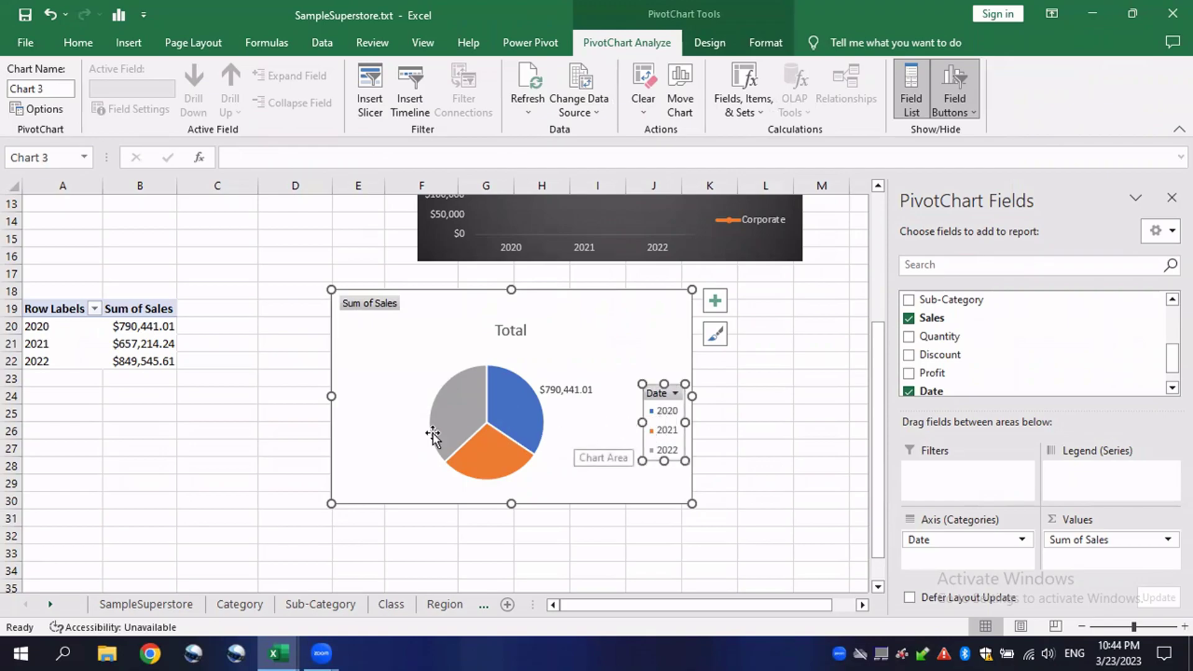
click(715, 334)
scroll(798, 454, down, 5)
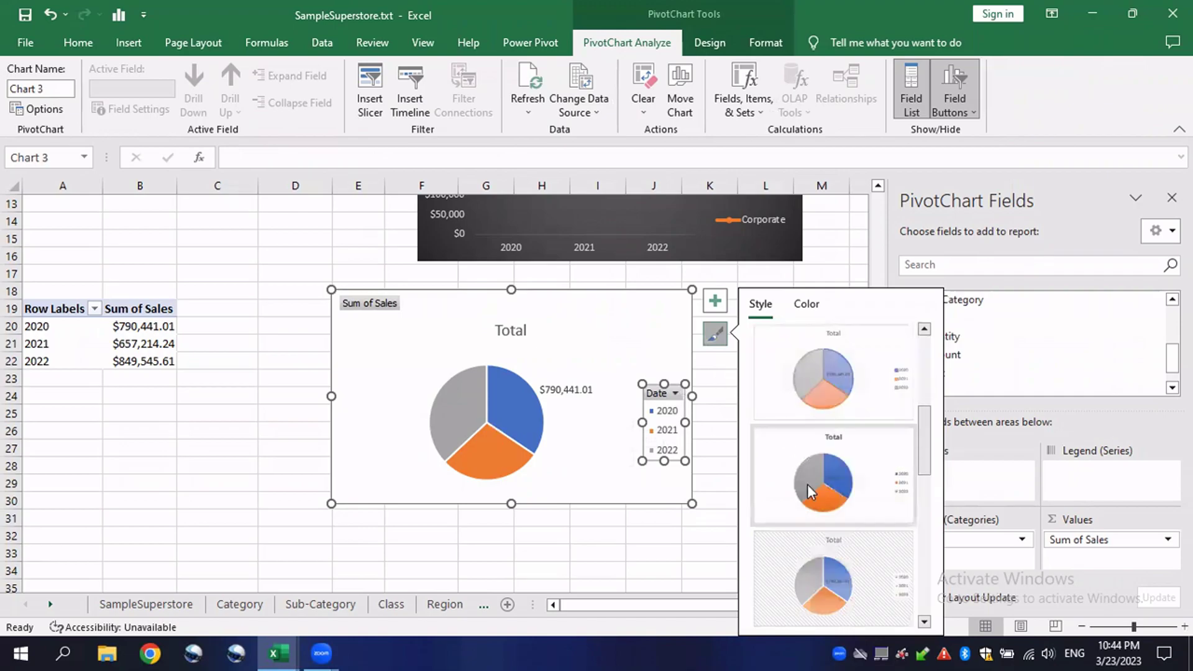
click(829, 482)
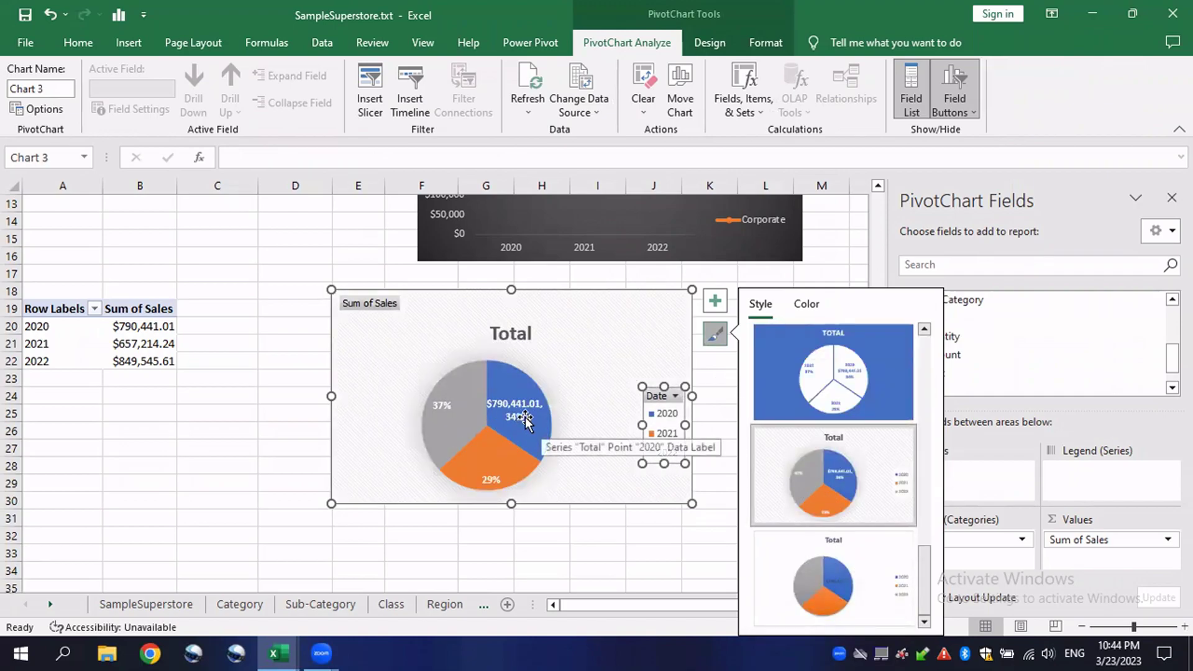
Step: Widen the pie chart so that it extends to about the start of column L
click(716, 334)
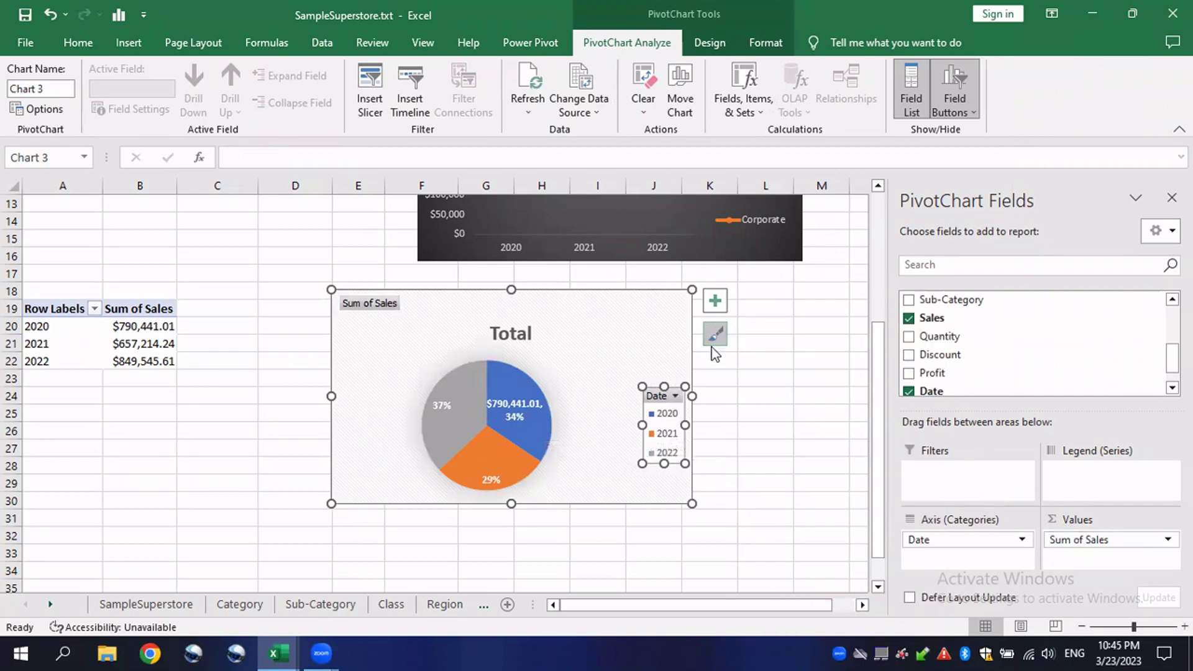
drag(692, 396, 743, 396)
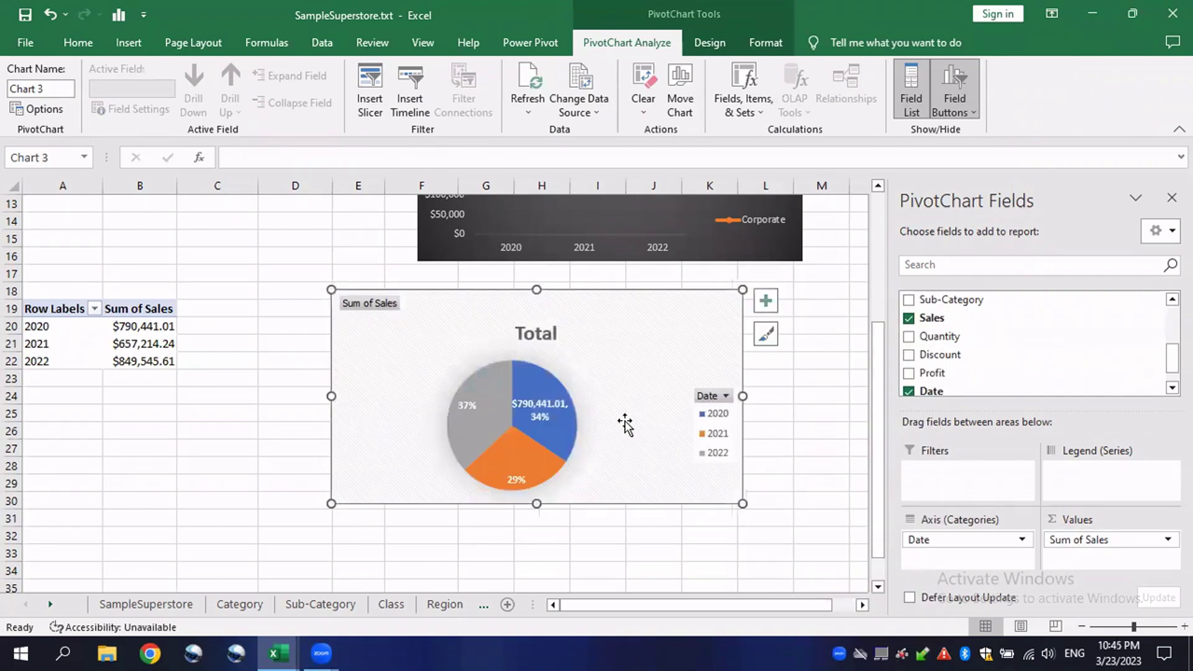
click(563, 411)
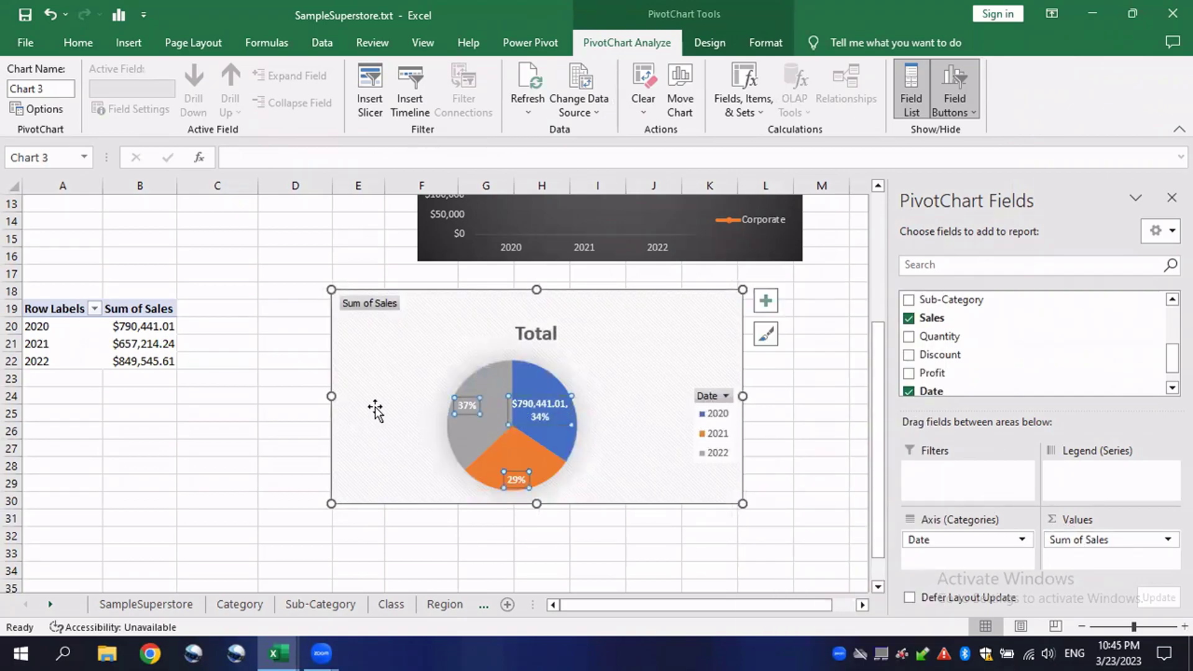
Step: Format the yearly sales amounts in B20:B22 as whole dollars without decimals
click(122, 340)
drag(133, 325, 138, 361)
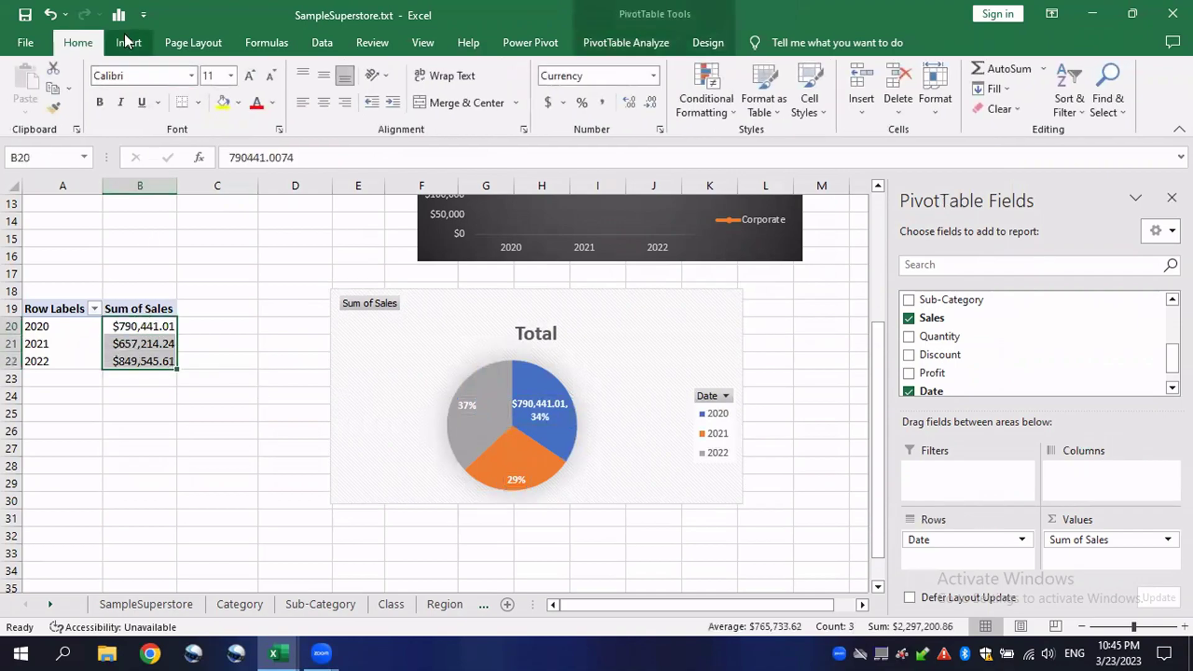
click(650, 102)
click(651, 102)
Step: Remove Sum of Sales from the pie chart's values and add Sales back, and shrink the chart from its upper-left corner
click(550, 452)
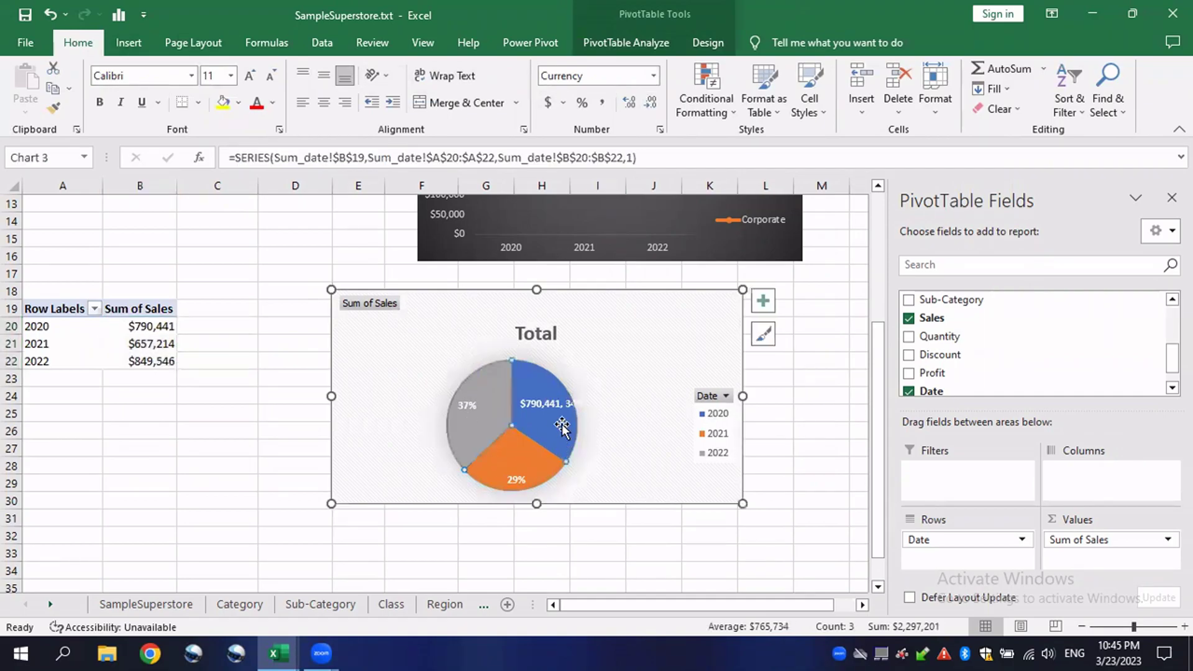
click(562, 405)
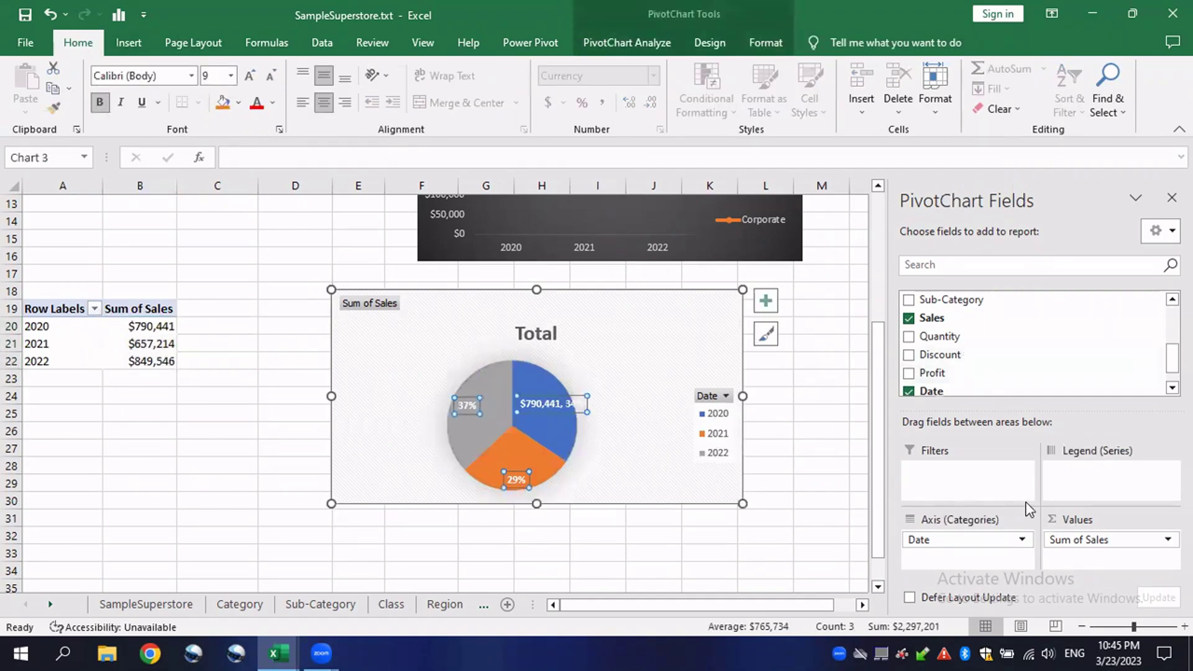
drag(1075, 540, 746, 553)
drag(937, 318, 1102, 554)
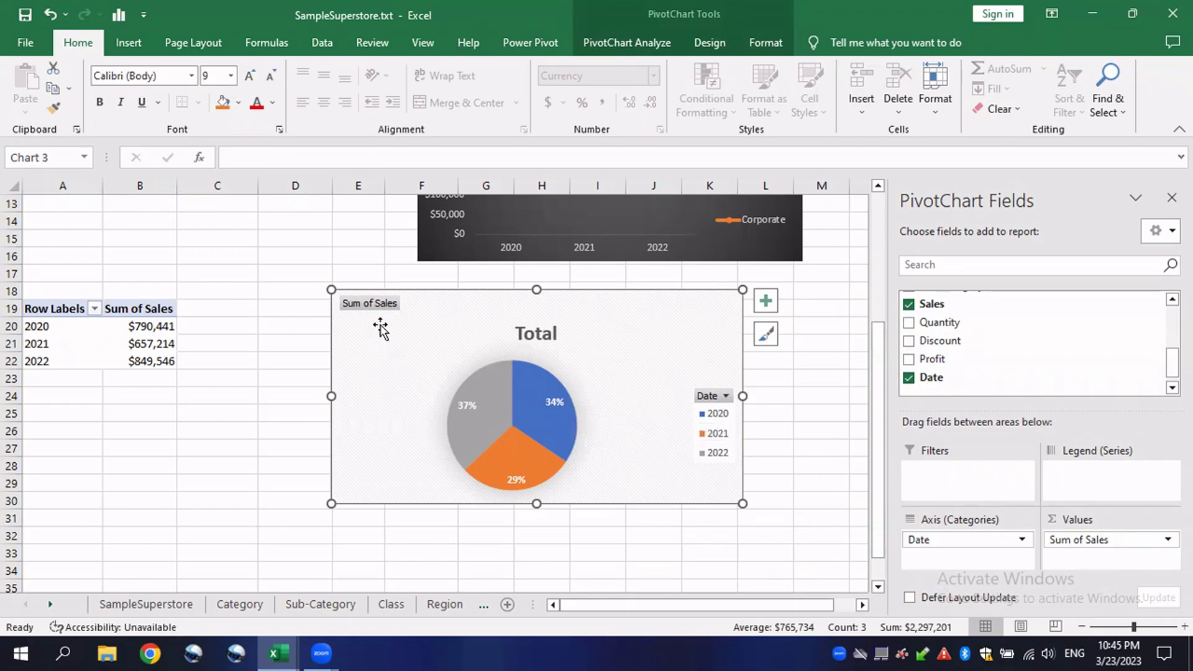
drag(331, 290, 366, 323)
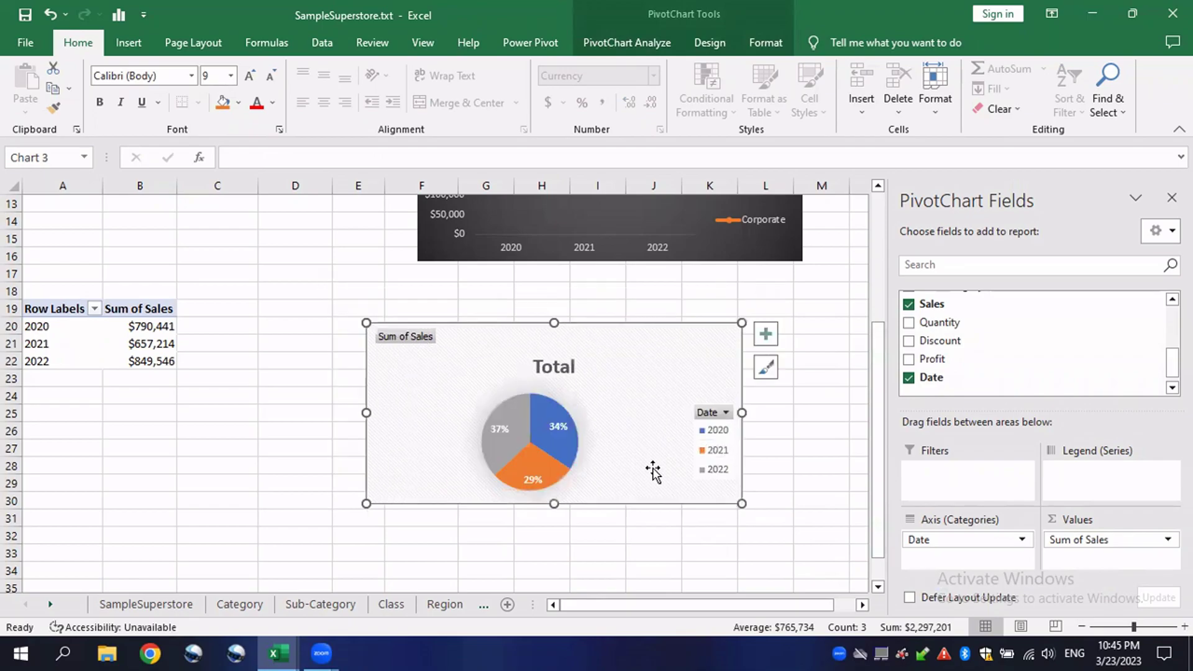
Step: Add Sales to the values a second time and show Sum of Sales2 as a percentage of the total
scroll(597, 450, down, 1)
scroll(594, 451, up, 1)
drag(932, 304, 1094, 566)
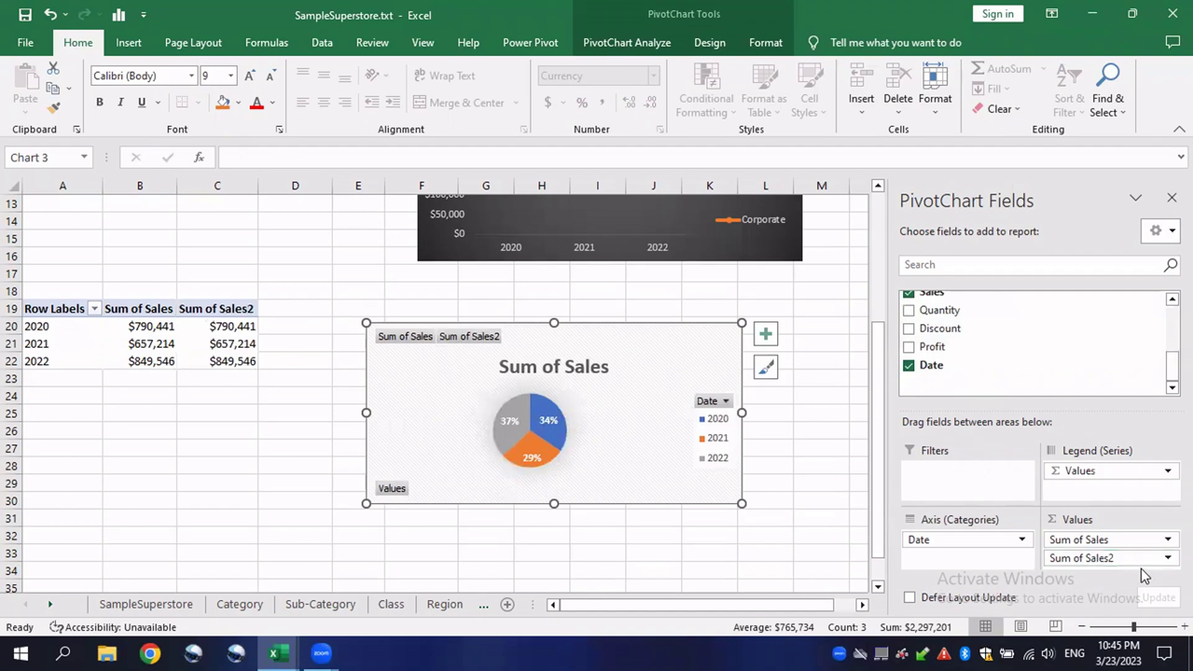
click(1094, 557)
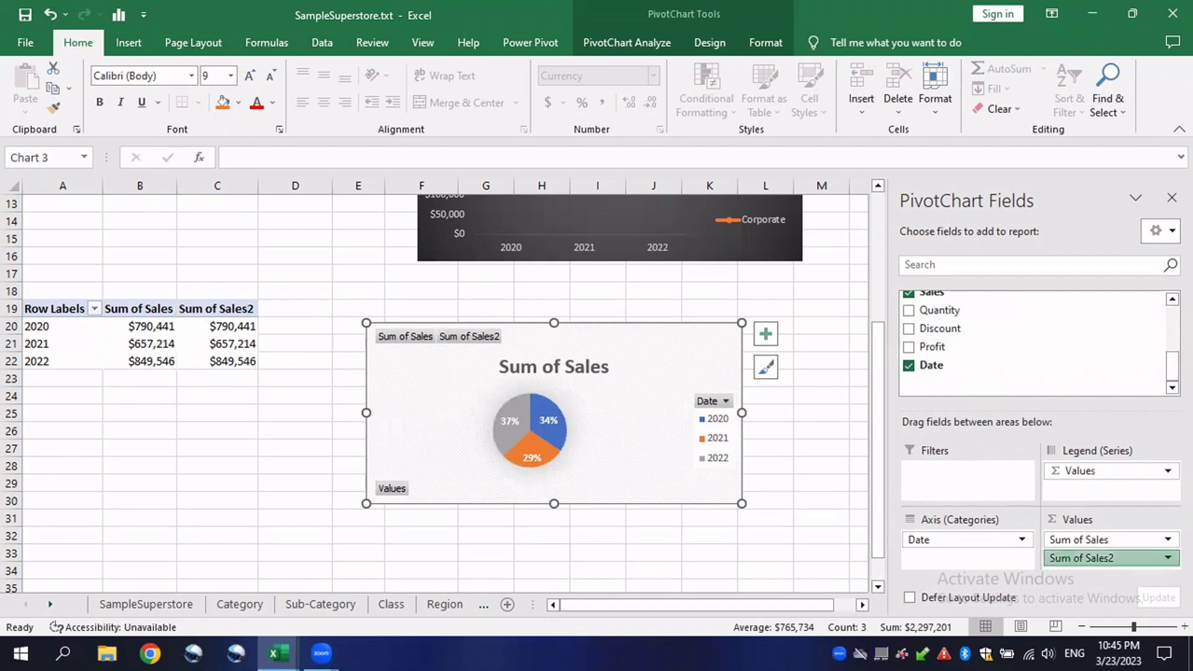
click(1099, 537)
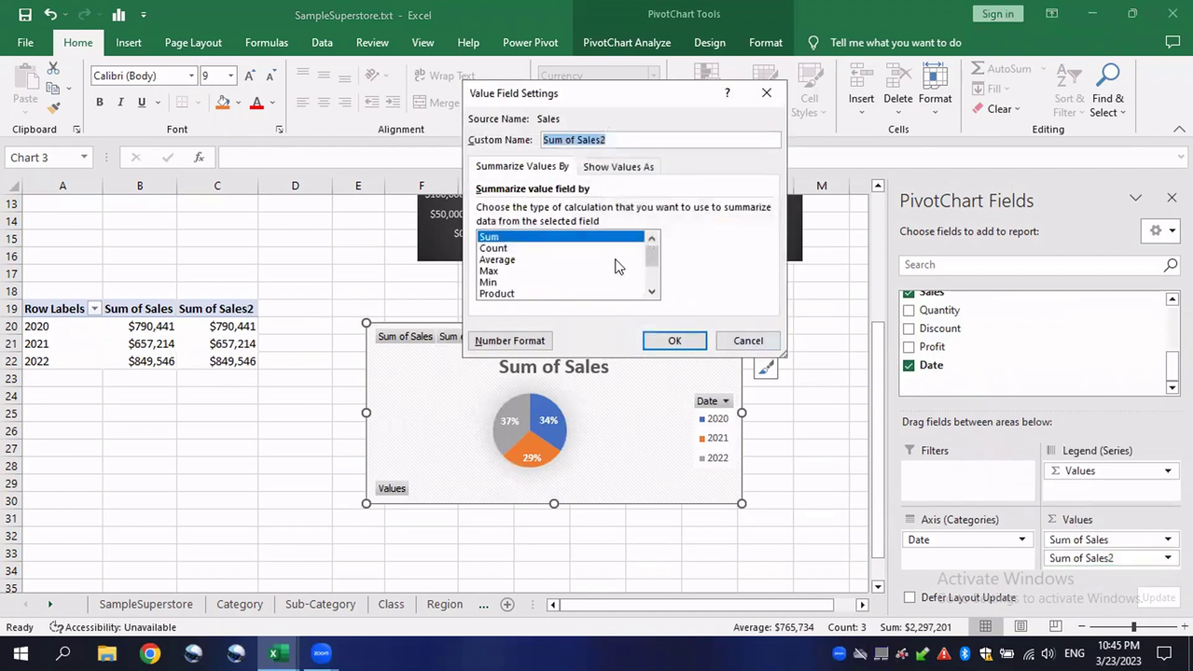
click(599, 168)
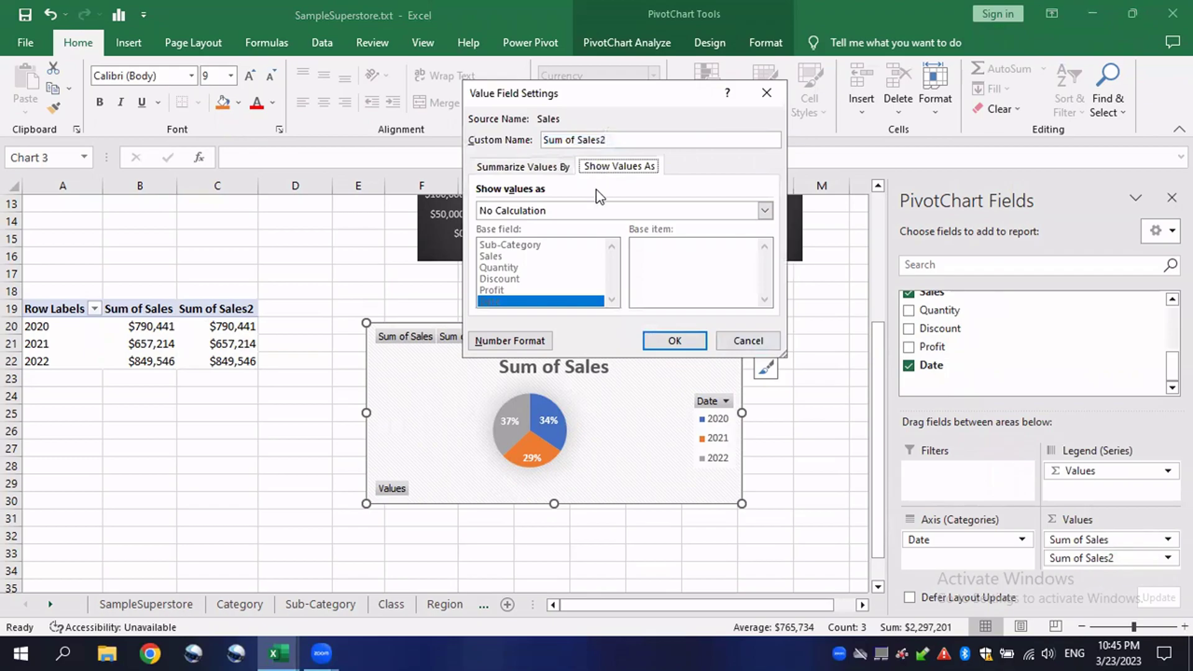
click(765, 211)
click(586, 238)
click(657, 343)
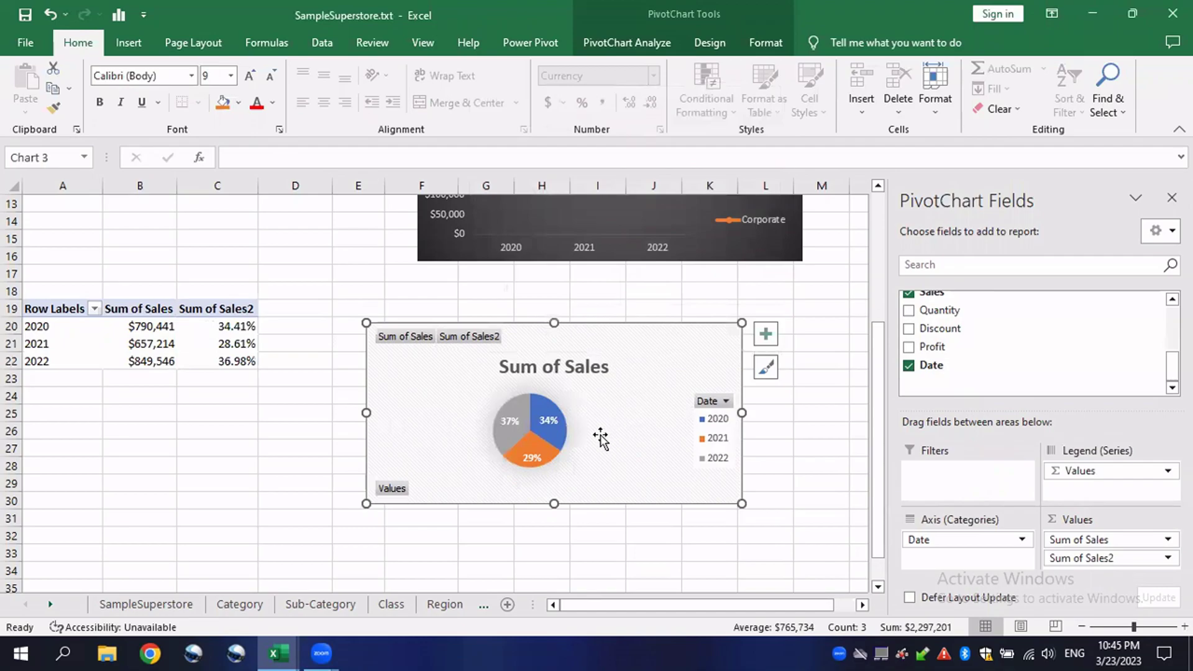
Step: Hide all field buttons on the pie chart, make it narrower, and reposition it beneath the line chart
right_click(446, 340)
click(493, 528)
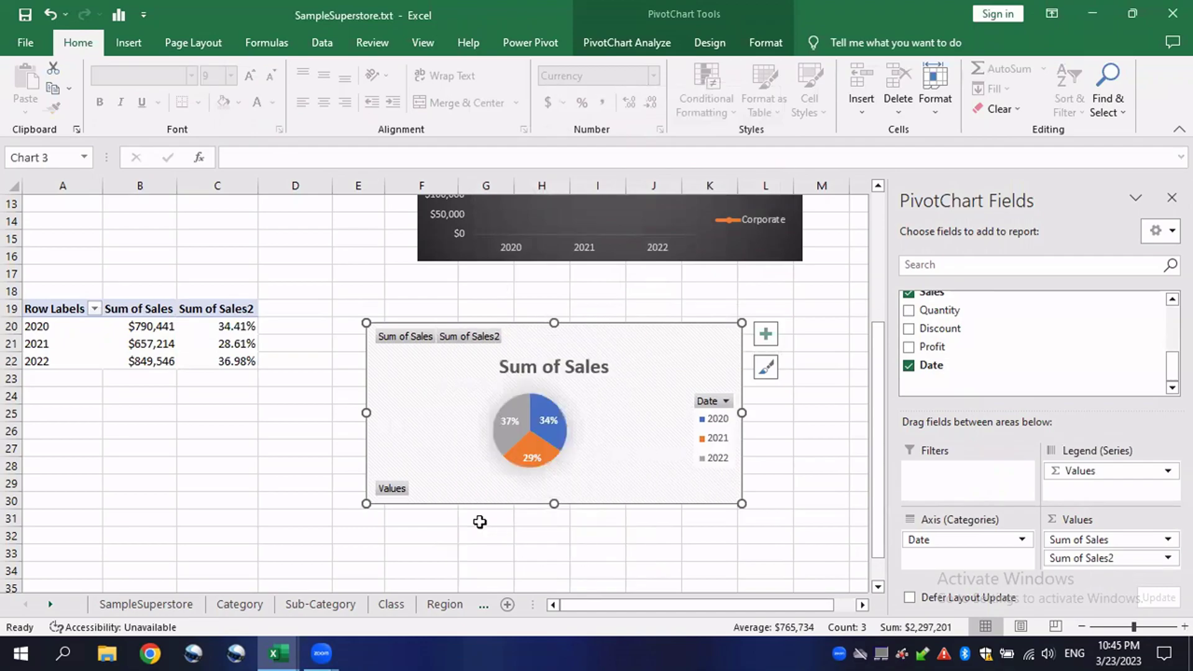
drag(740, 502, 634, 495)
click(519, 342)
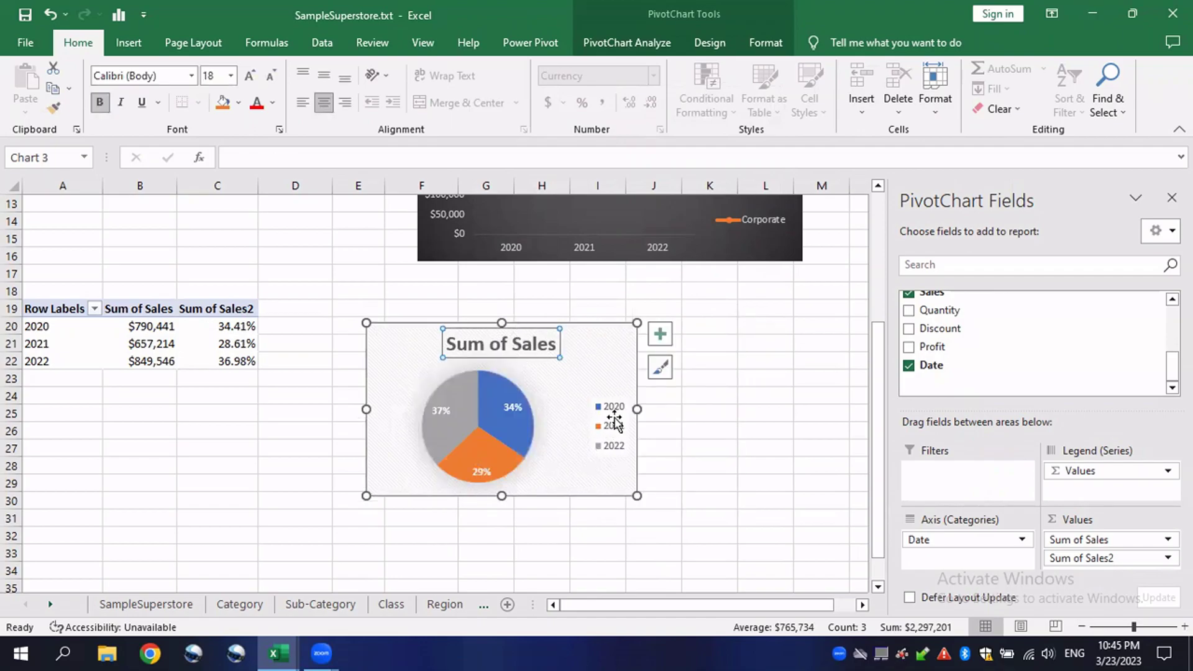
drag(604, 342, 661, 357)
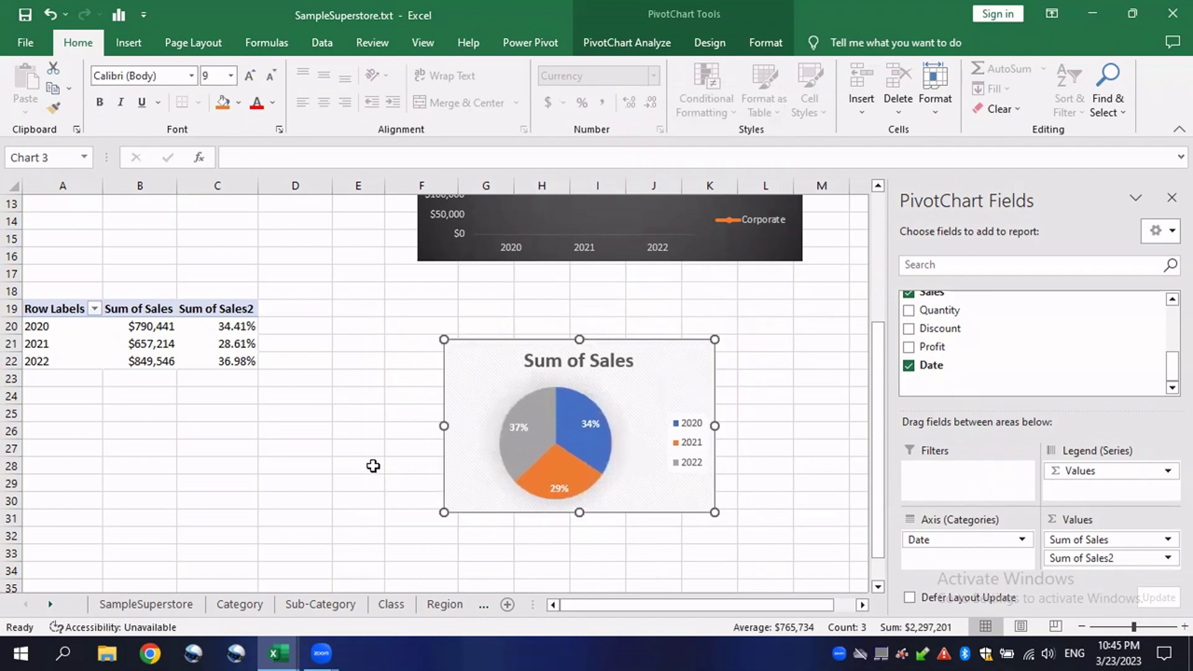
Step: Examine the yearly percentages in the Sum of Sales2 column and compare them with the pie chart on Sum_date
scroll(271, 328, down, 1)
drag(234, 260, 234, 305)
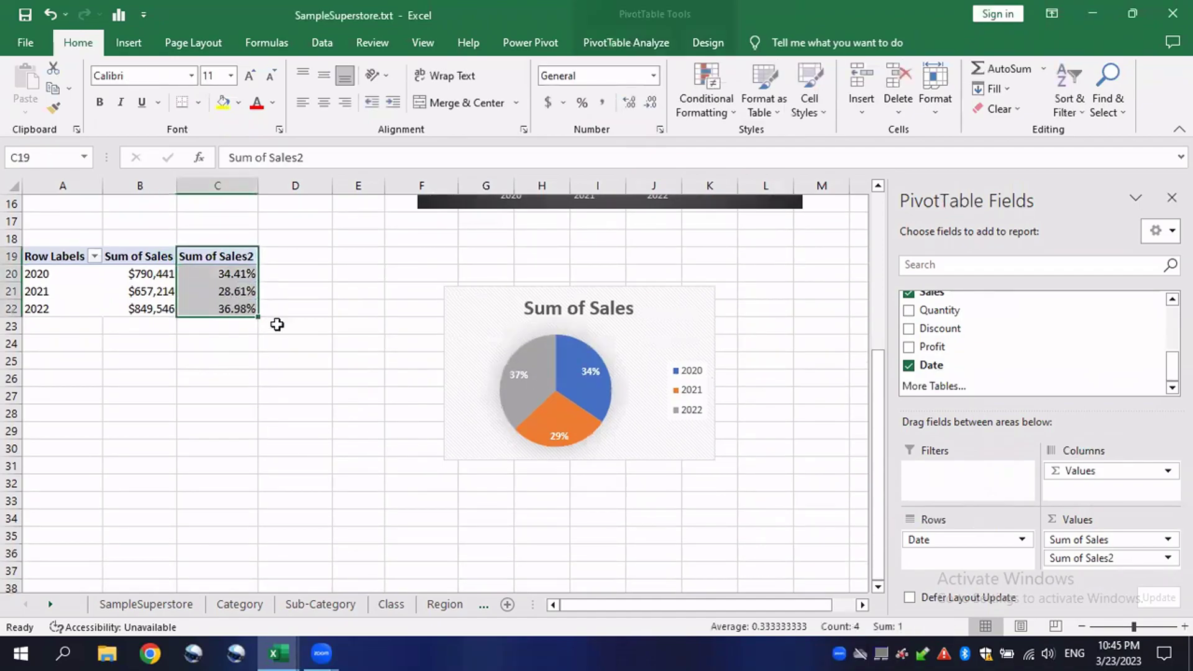
click(286, 311)
click(236, 291)
click(234, 256)
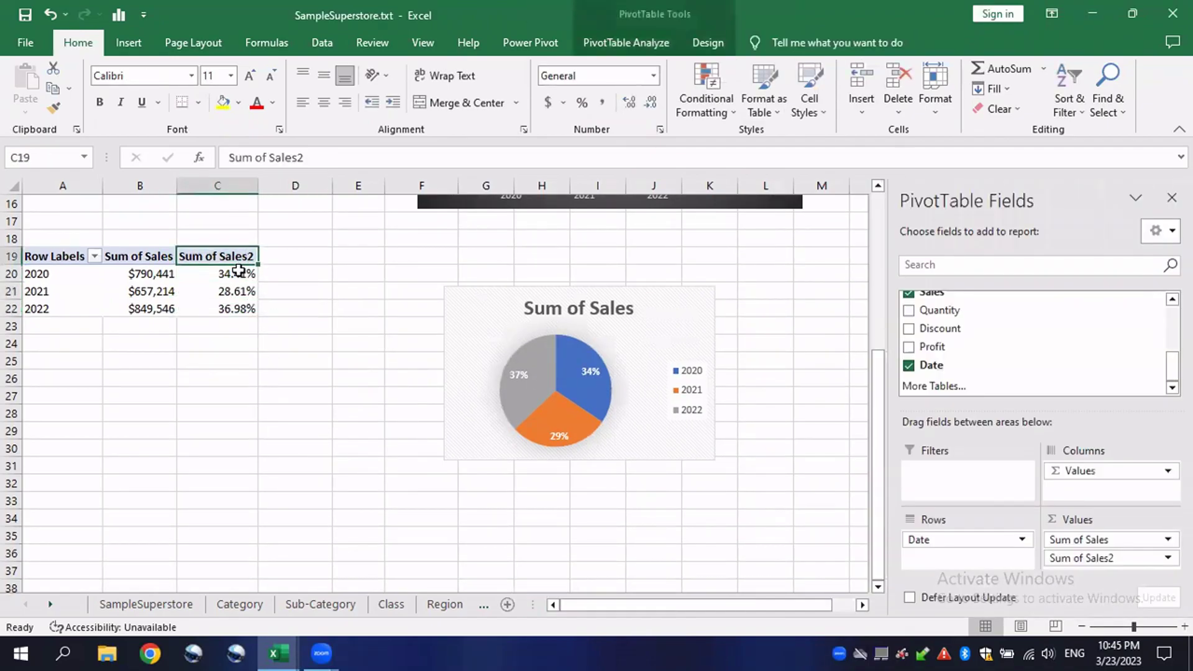
click(235, 291)
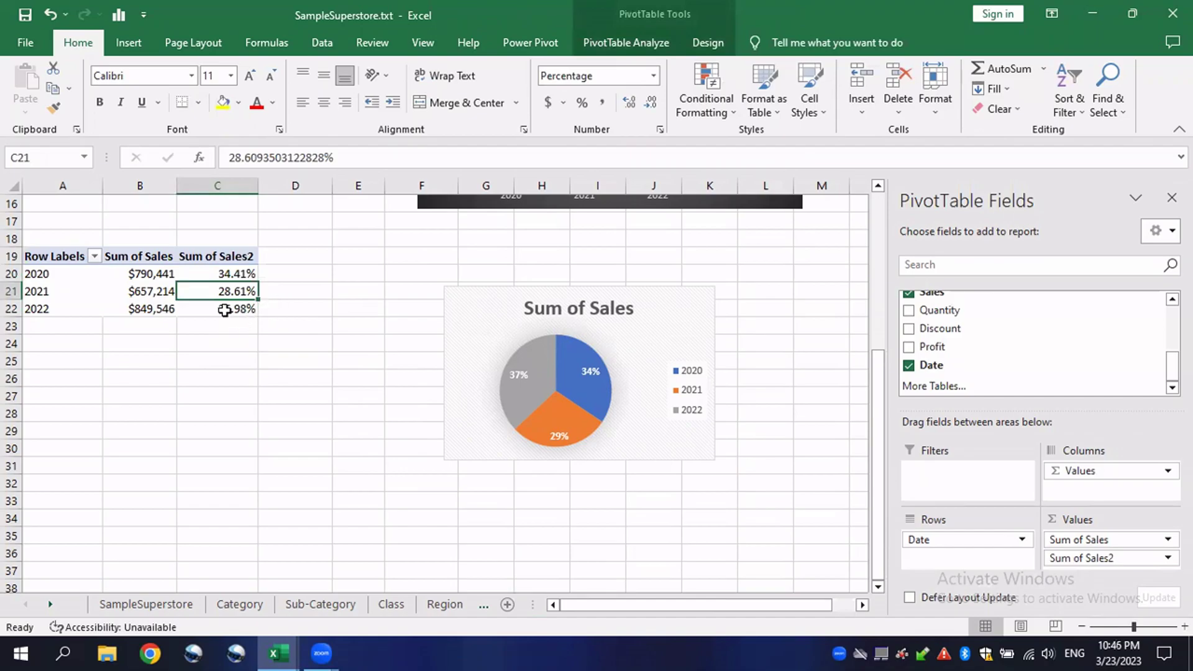
click(286, 311)
click(237, 309)
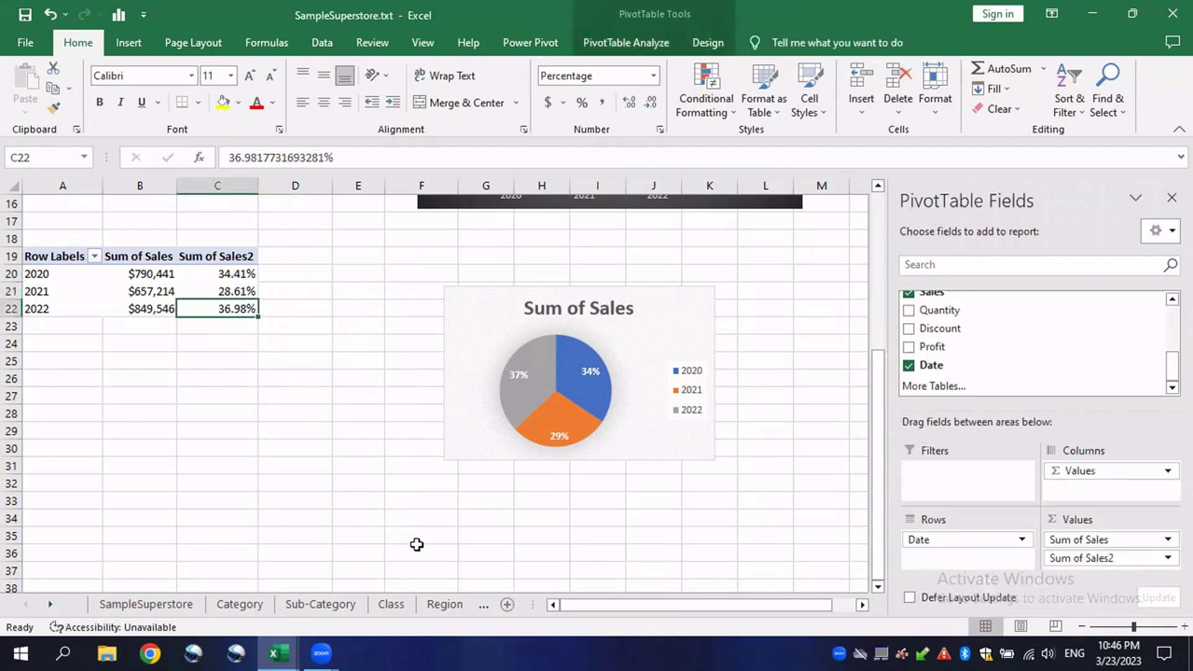
click(486, 606)
click(405, 603)
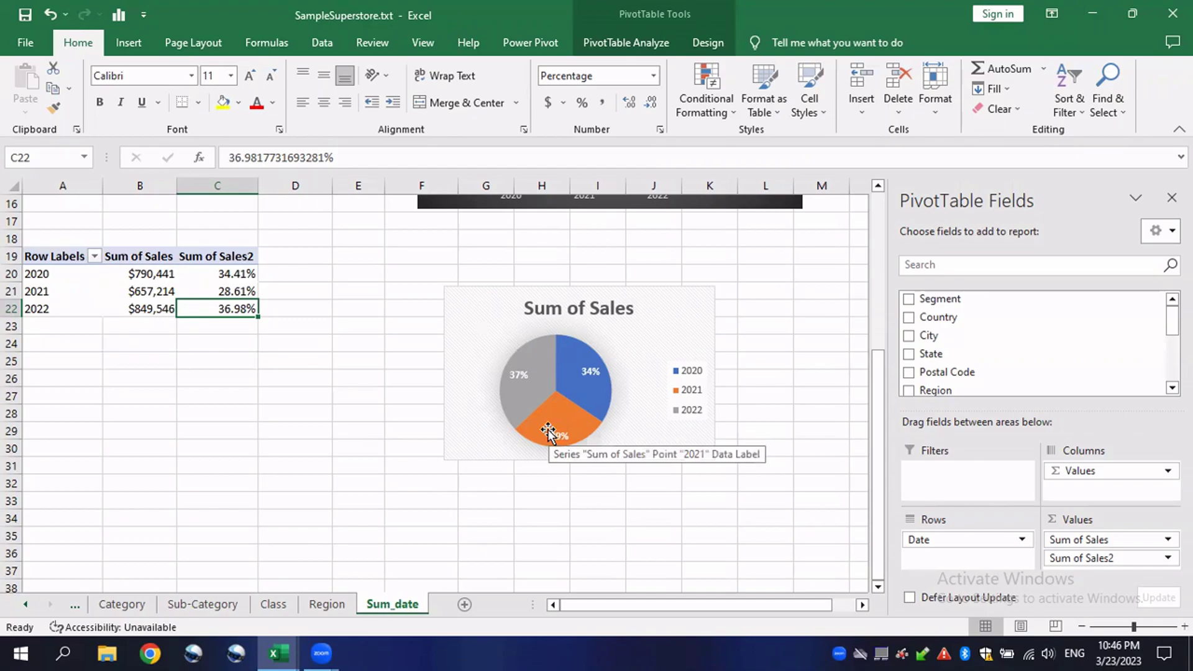
click(142, 395)
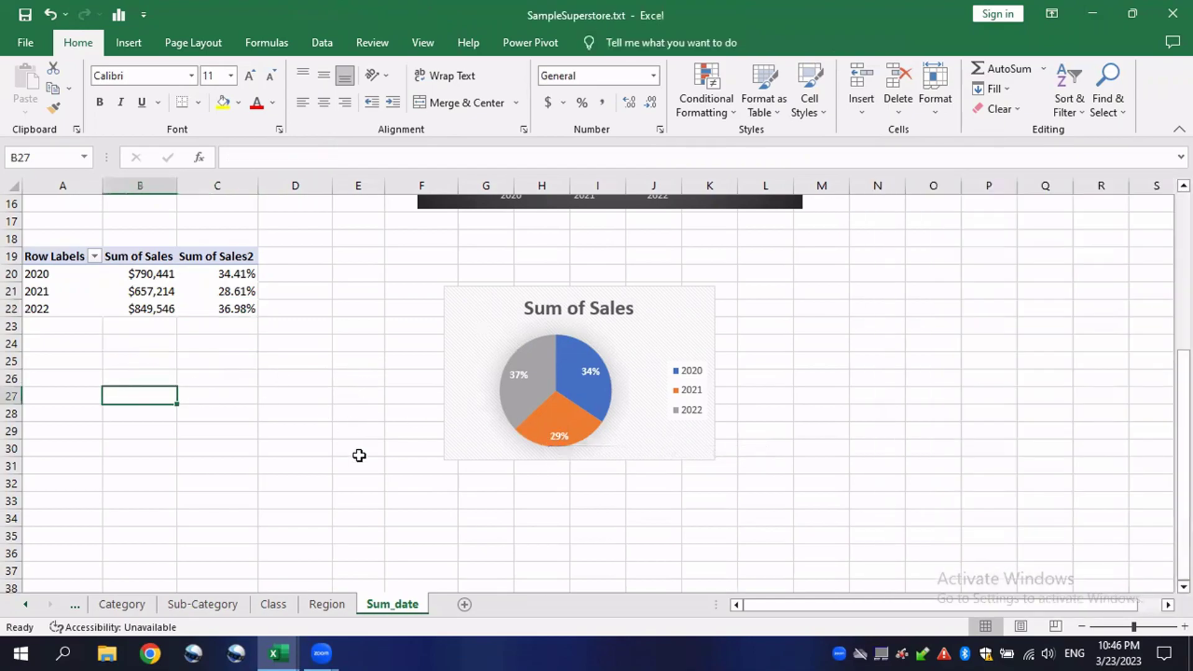
click(465, 604)
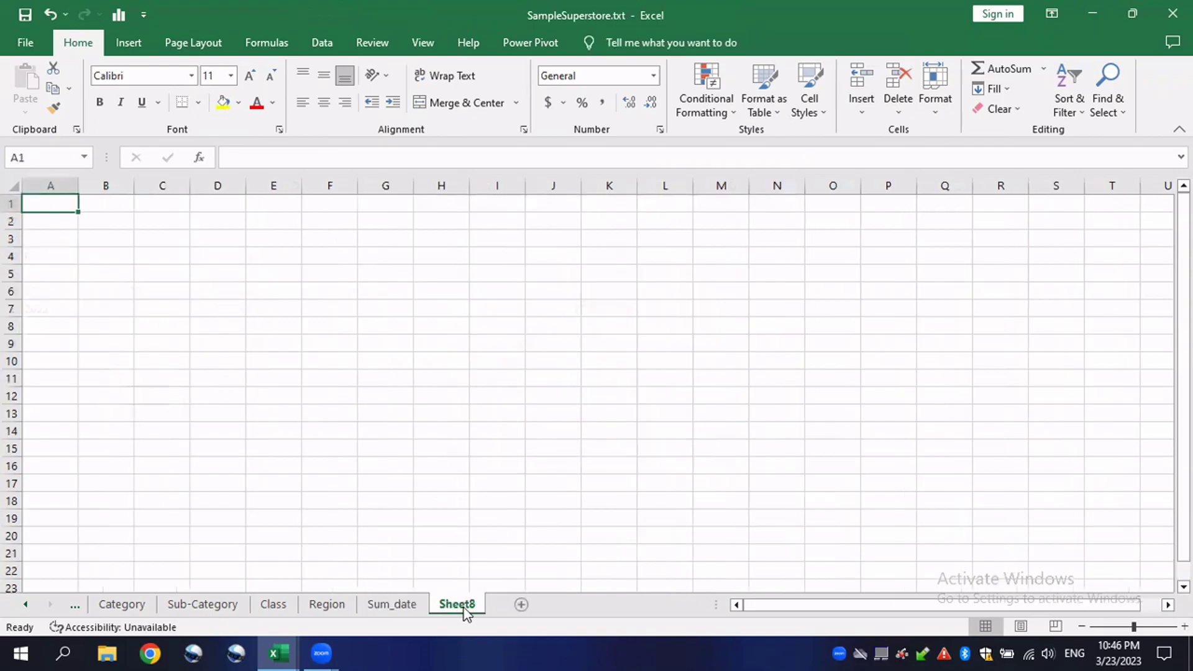
right_click(477, 602)
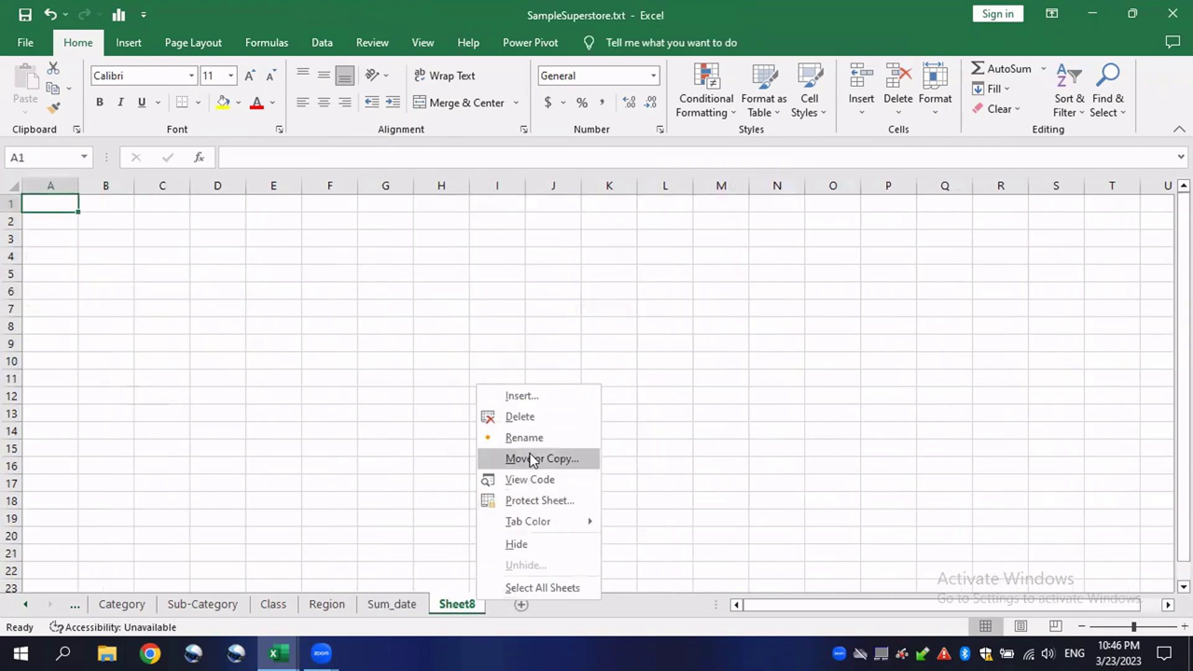
click(523, 417)
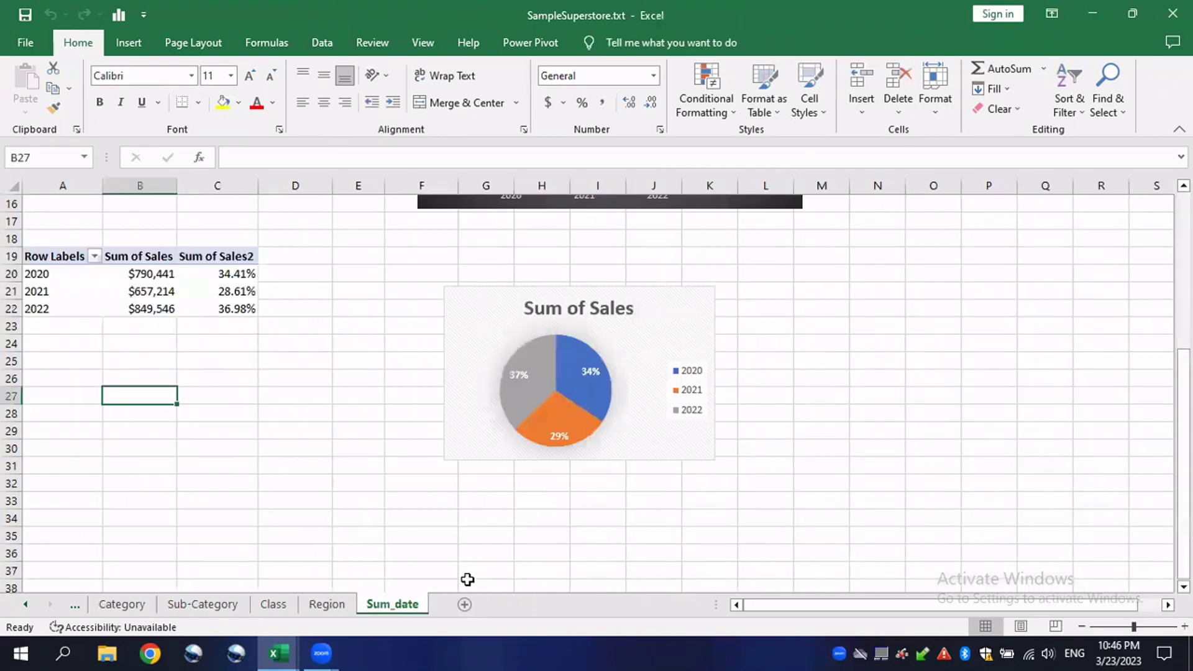
Step: Move the Class sheet to the end of the workbook, after Sum_date
ctrl+click(332, 600)
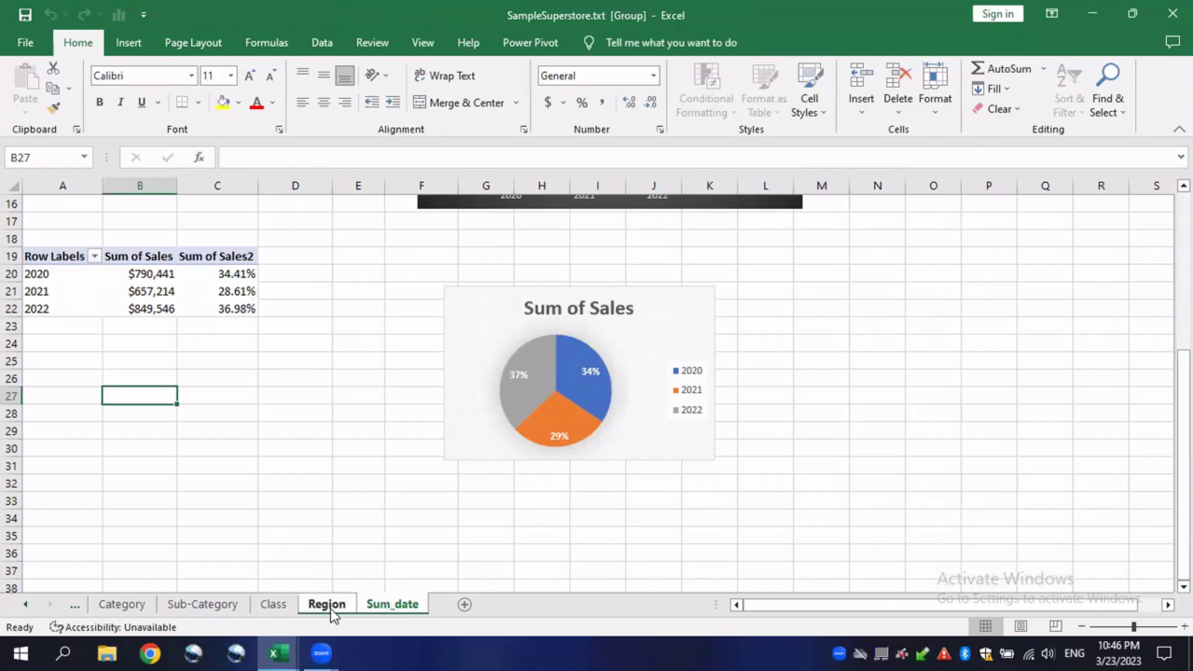
click(326, 604)
drag(328, 600, 454, 605)
click(277, 605)
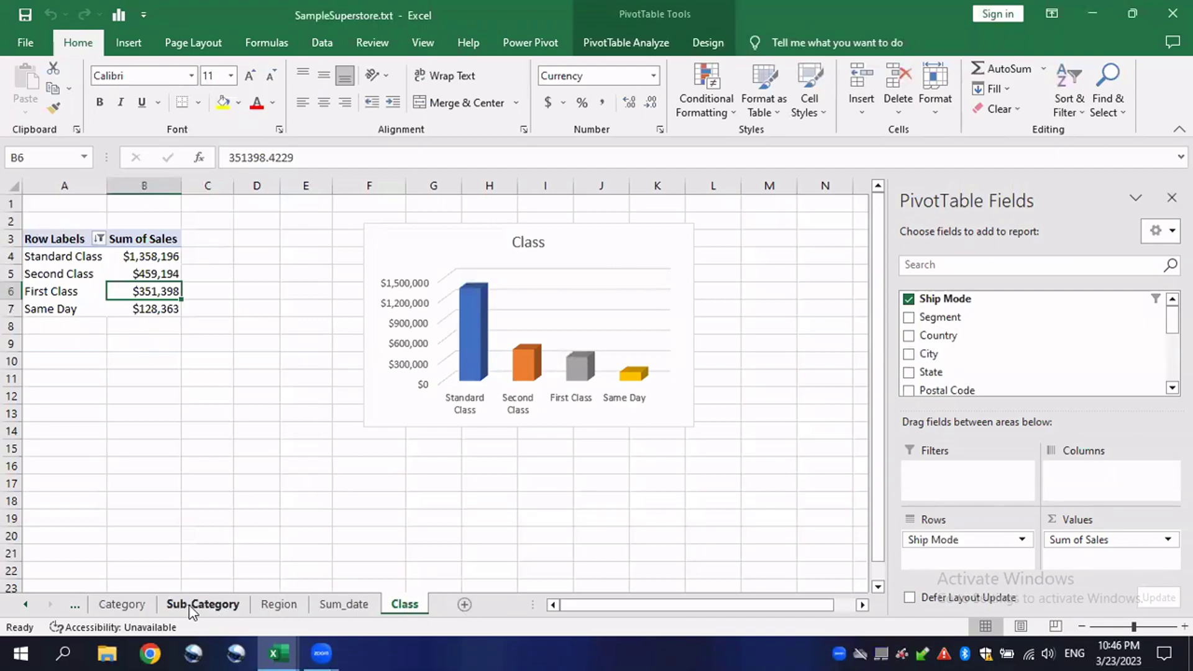
Step: Duplicate the Class sheet and place the copy at the end of the workbook
click(74, 605)
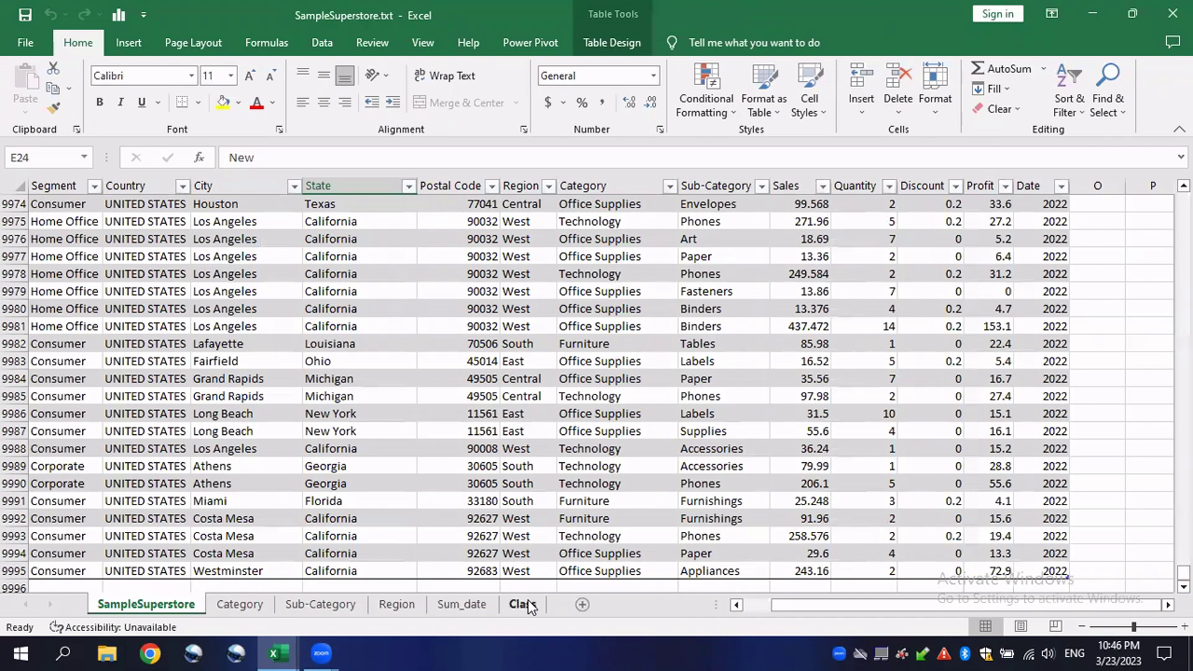
click(523, 604)
click(443, 602)
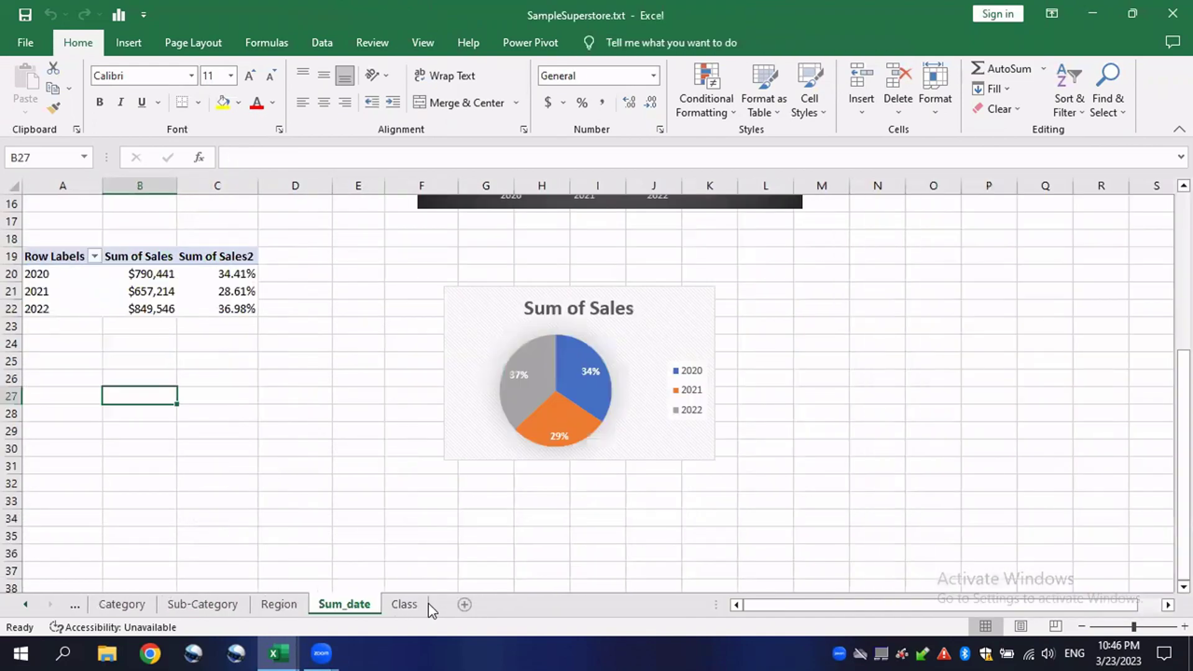
click(407, 604)
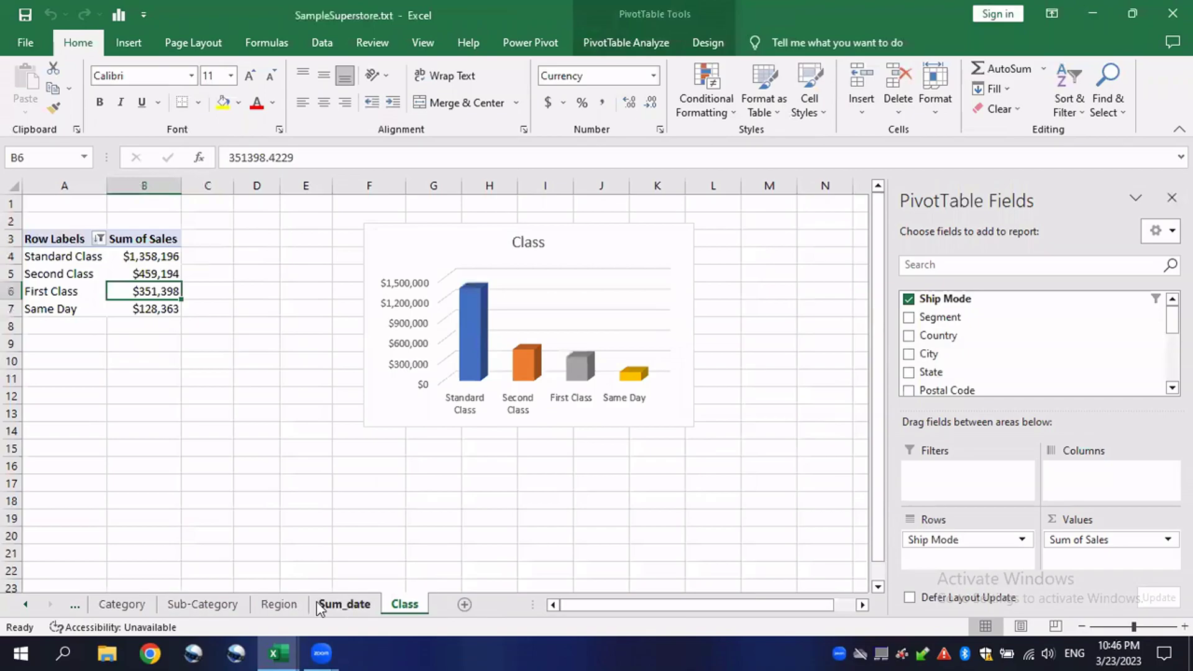
mouse_move(414, 569)
mouse_down()
mouse_move(452, 565)
mouse_move(453, 607)
mouse_up()
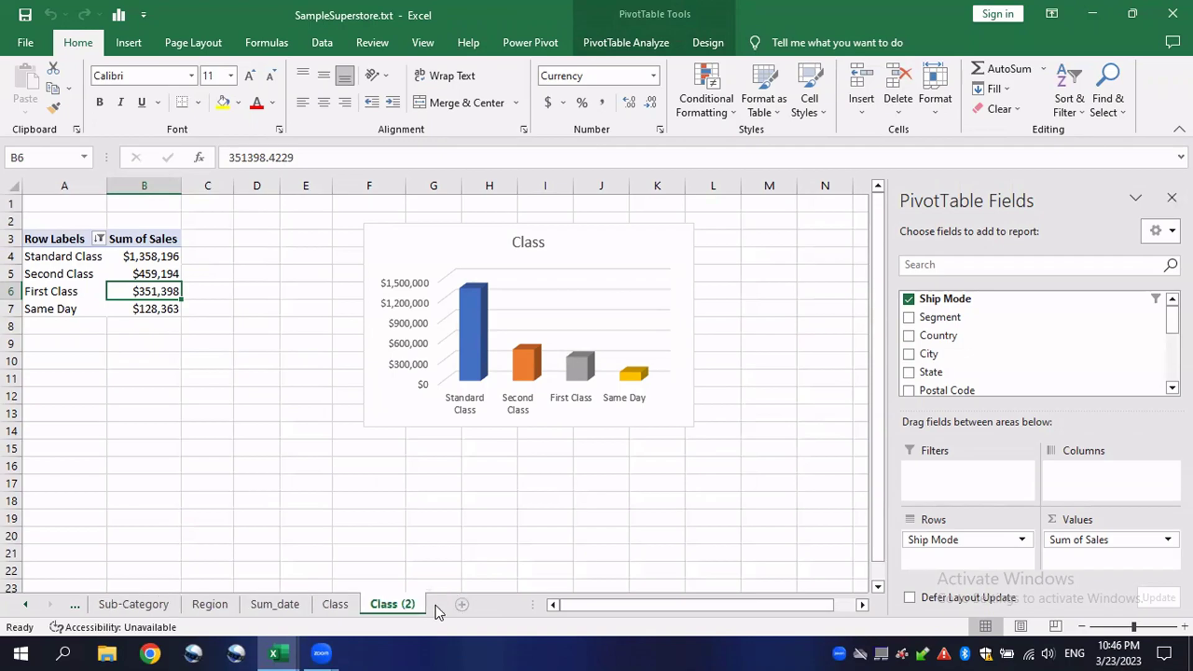
Step: Rename the copied Class (2) sheet to Count_of_operation
right_click(388, 606)
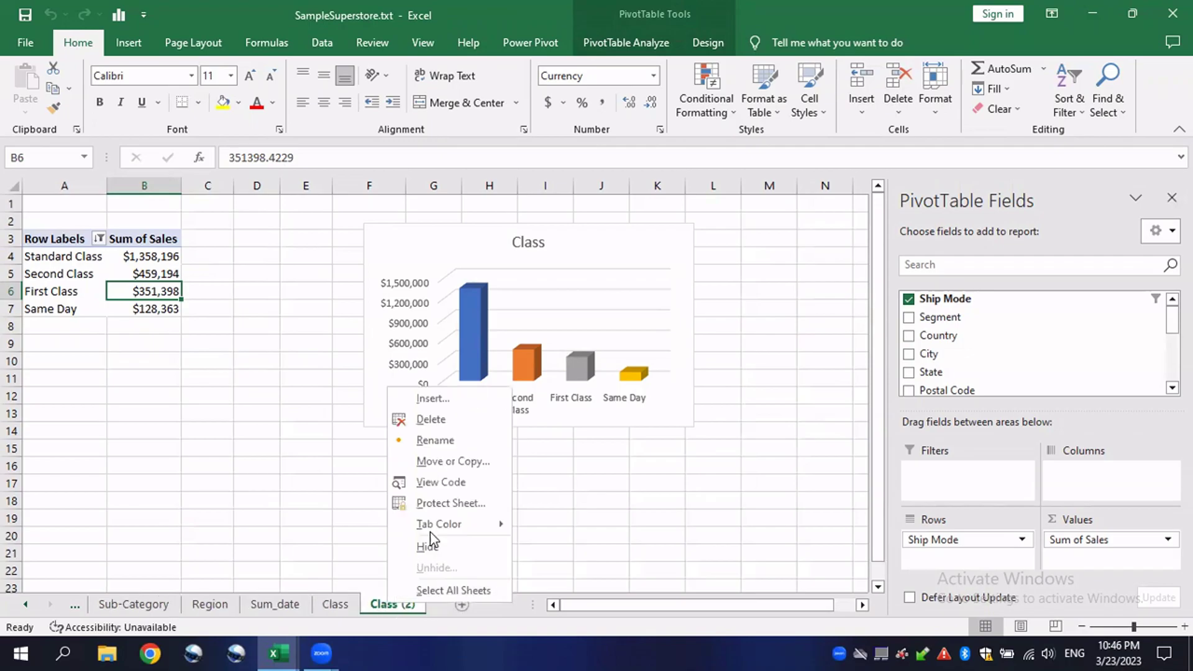
click(457, 442)
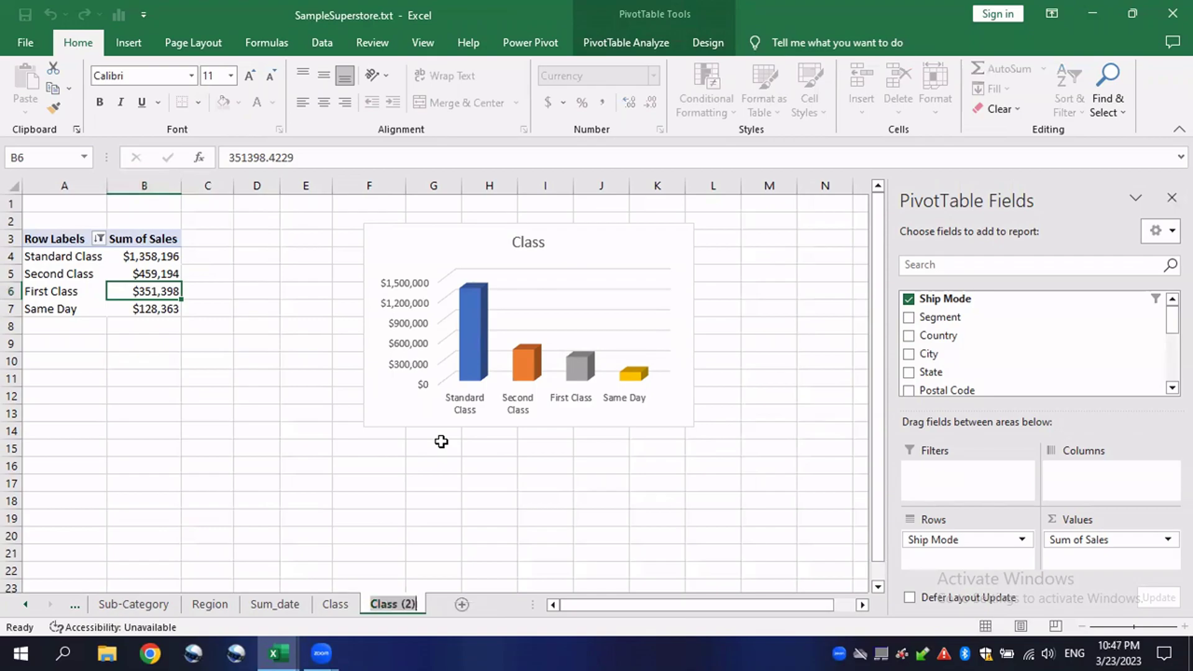
text(Count_o)
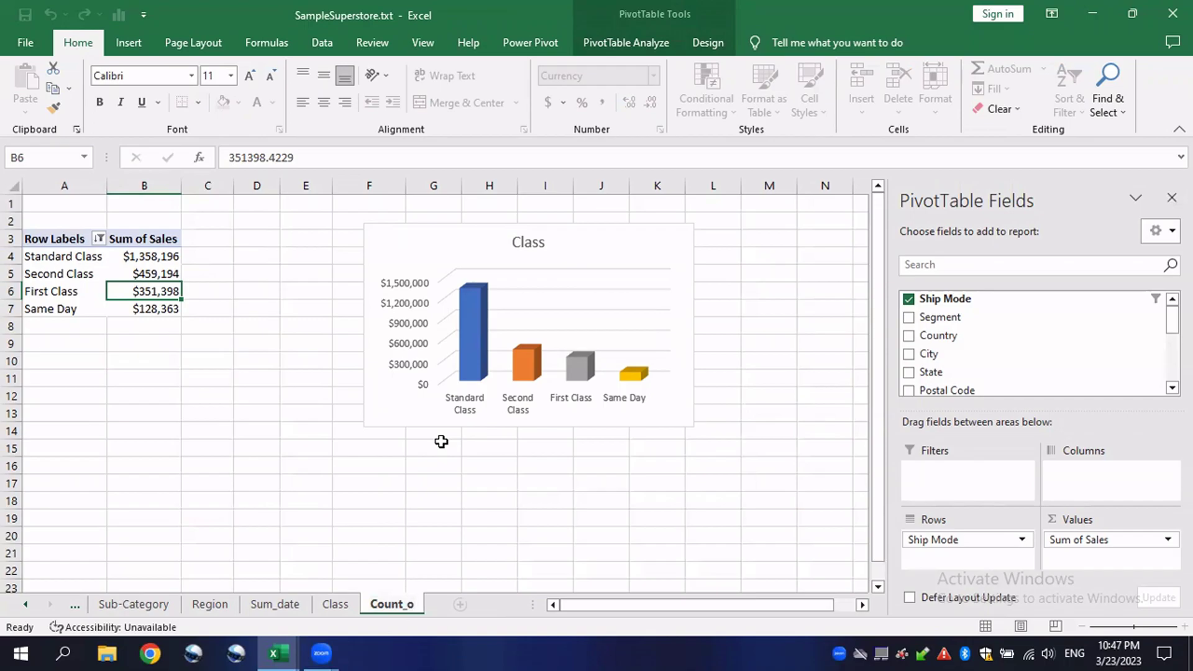
text(f_operation)
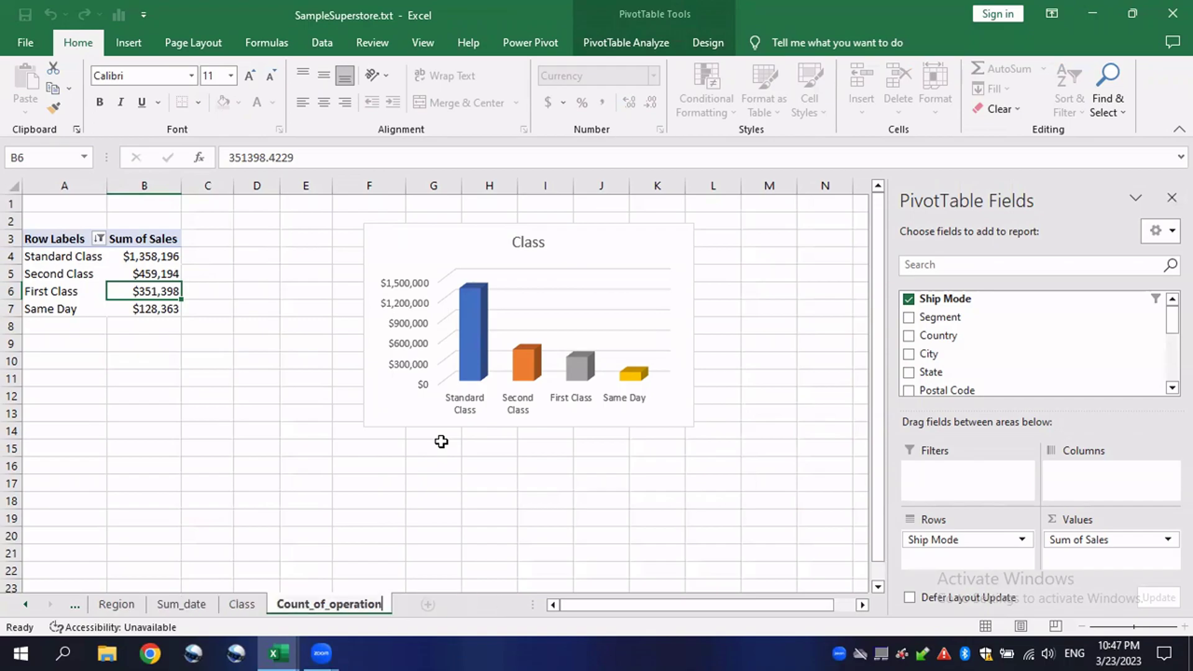
key(Return)
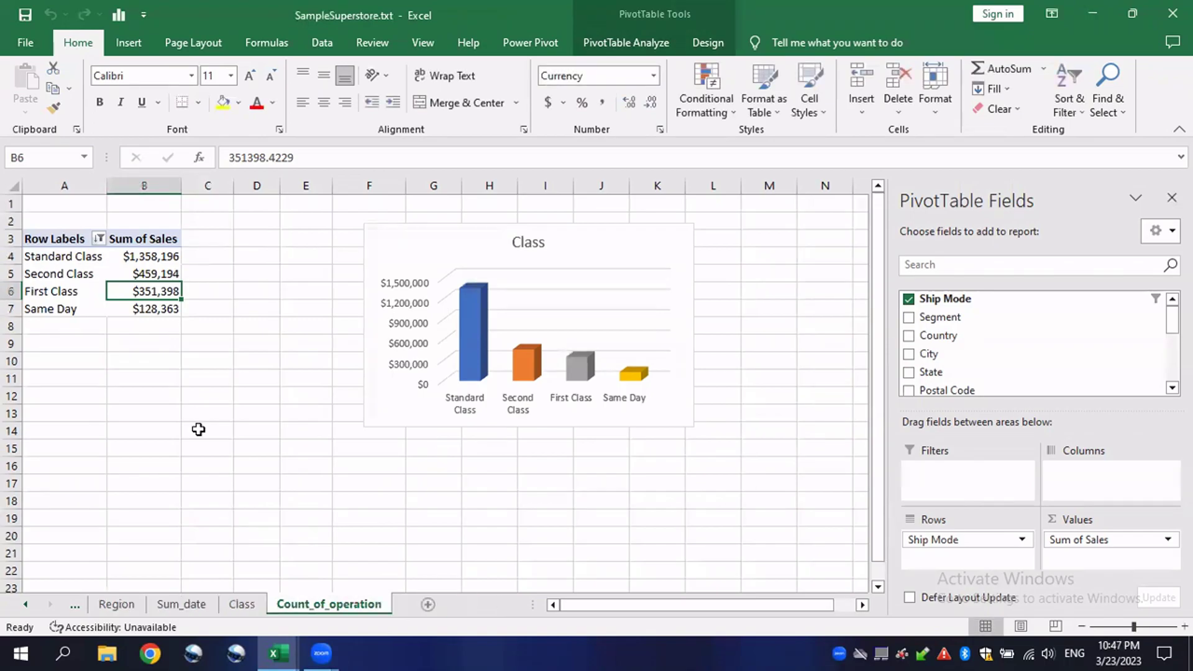
Step: Examine the Quantity and Sales columns of the source table on the SampleSuperstore sheet
click(73, 606)
click(73, 606)
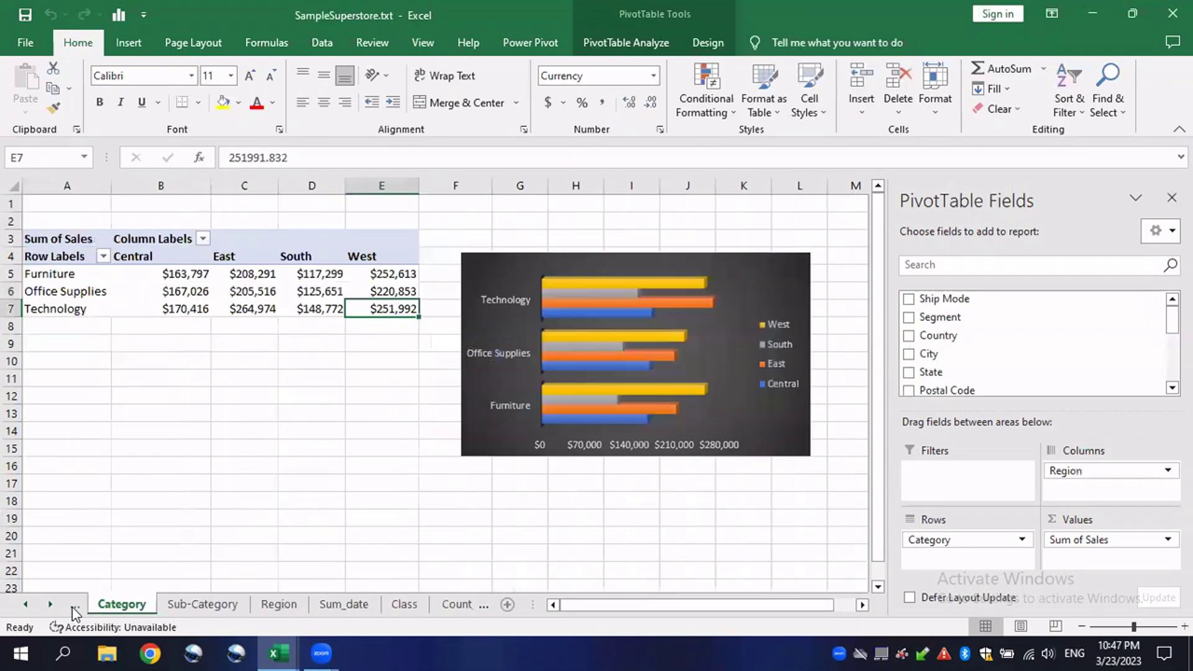
click(73, 606)
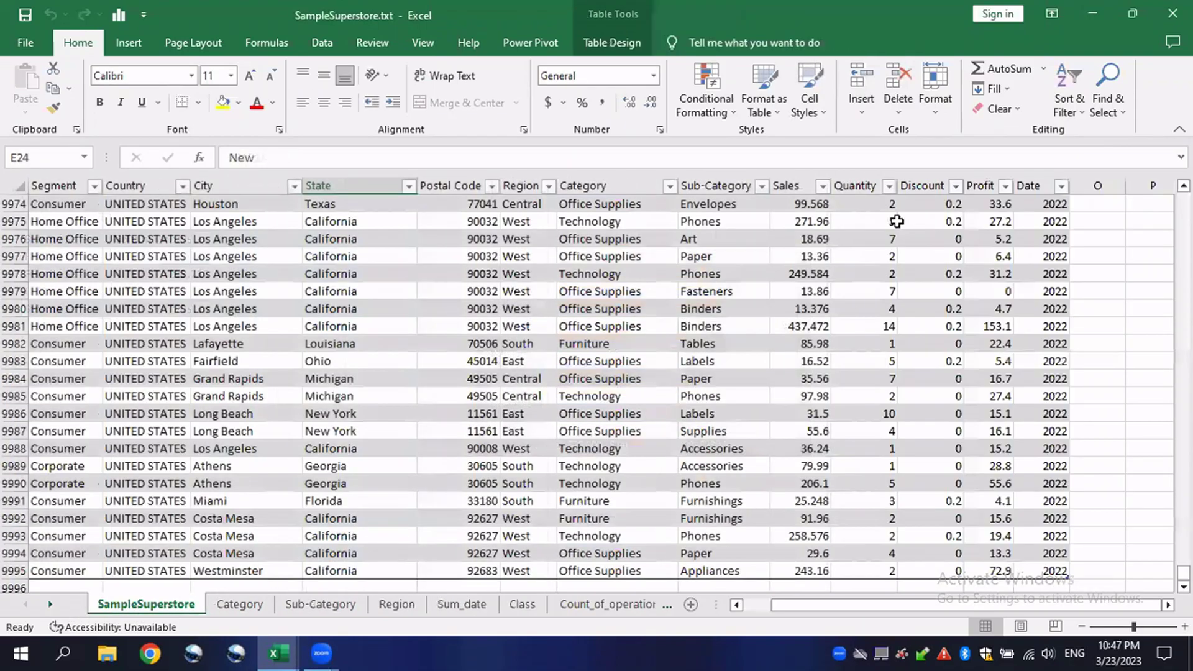
click(899, 221)
click(864, 182)
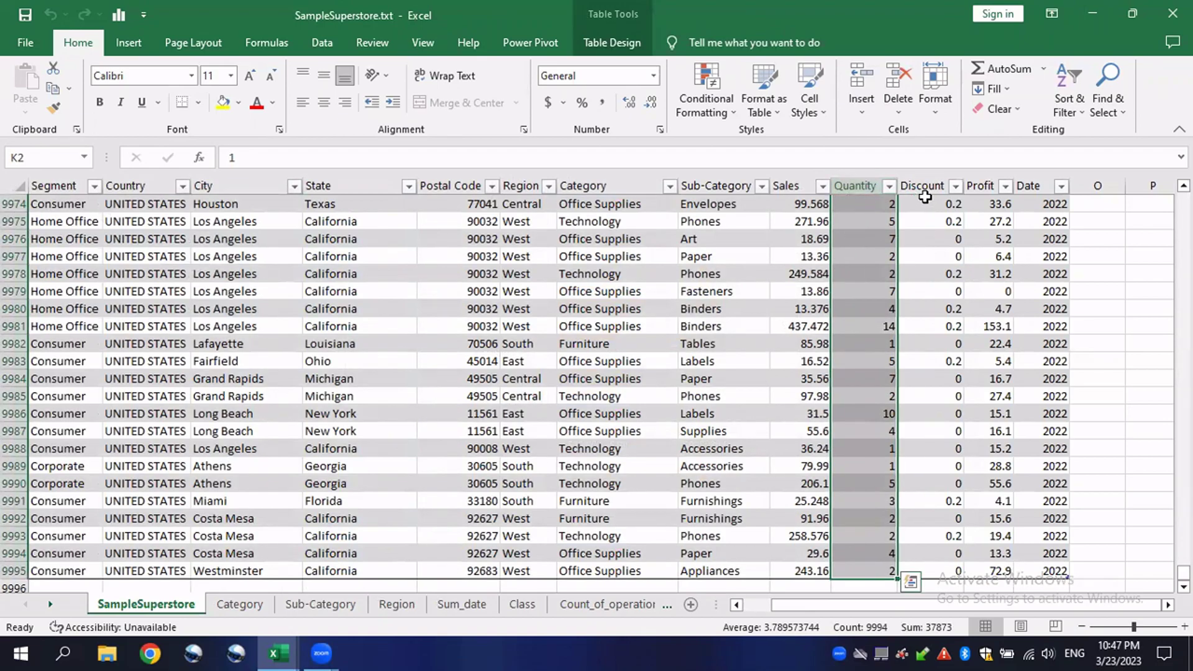
click(801, 187)
click(863, 239)
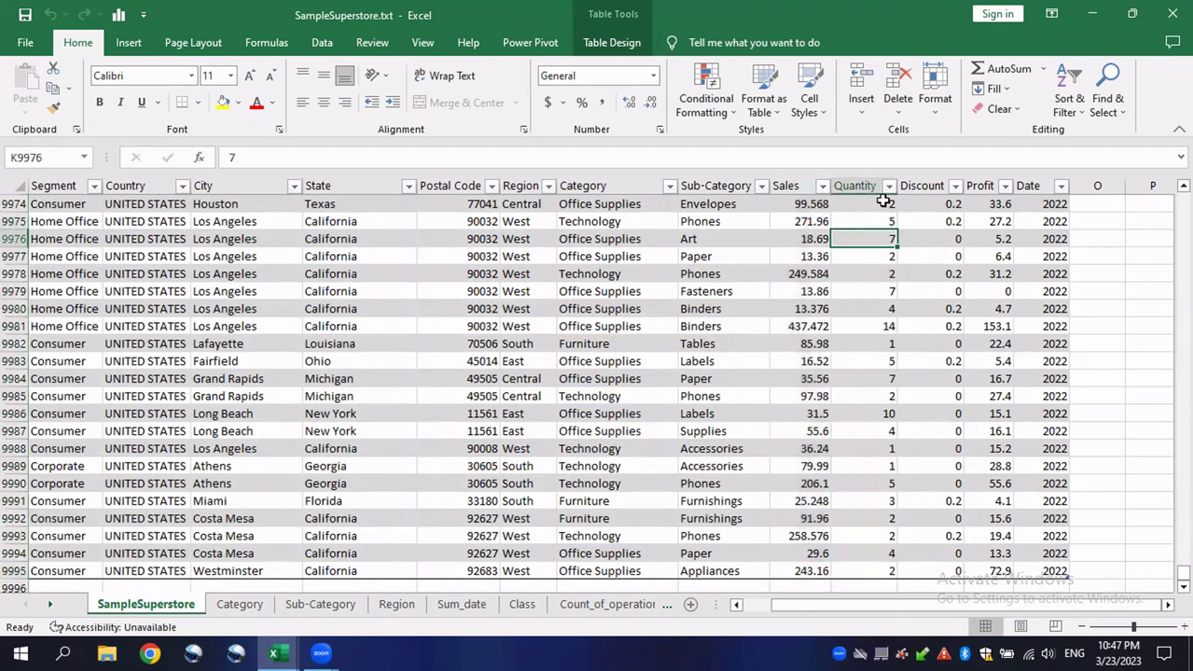
click(861, 185)
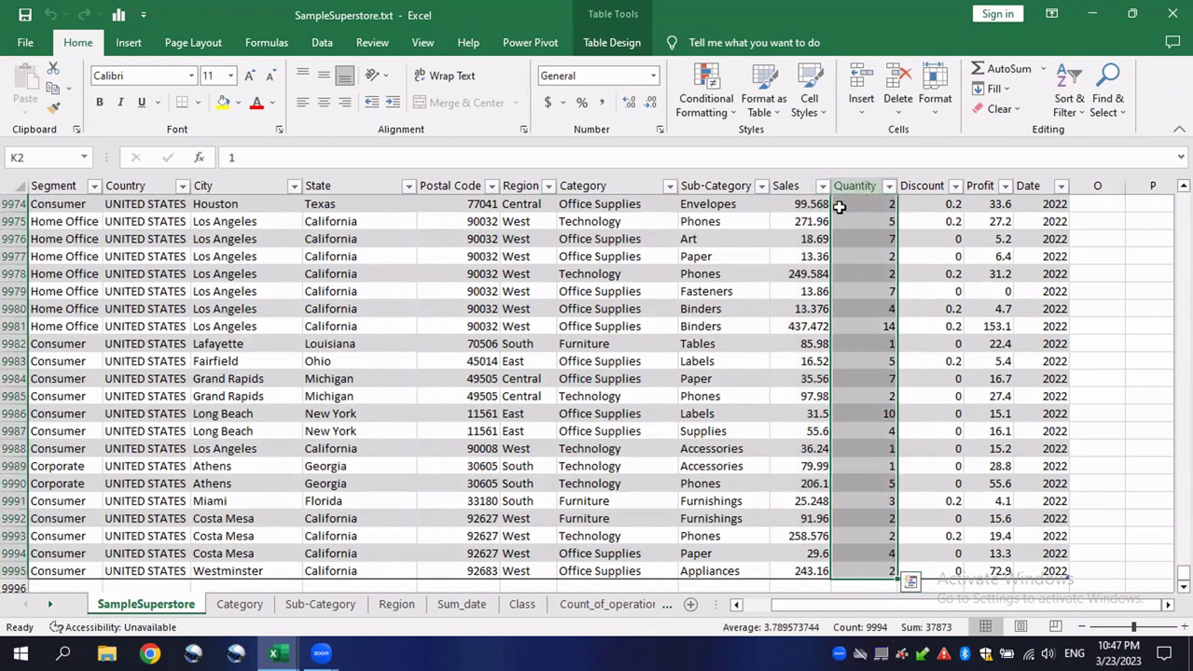
click(806, 202)
click(802, 187)
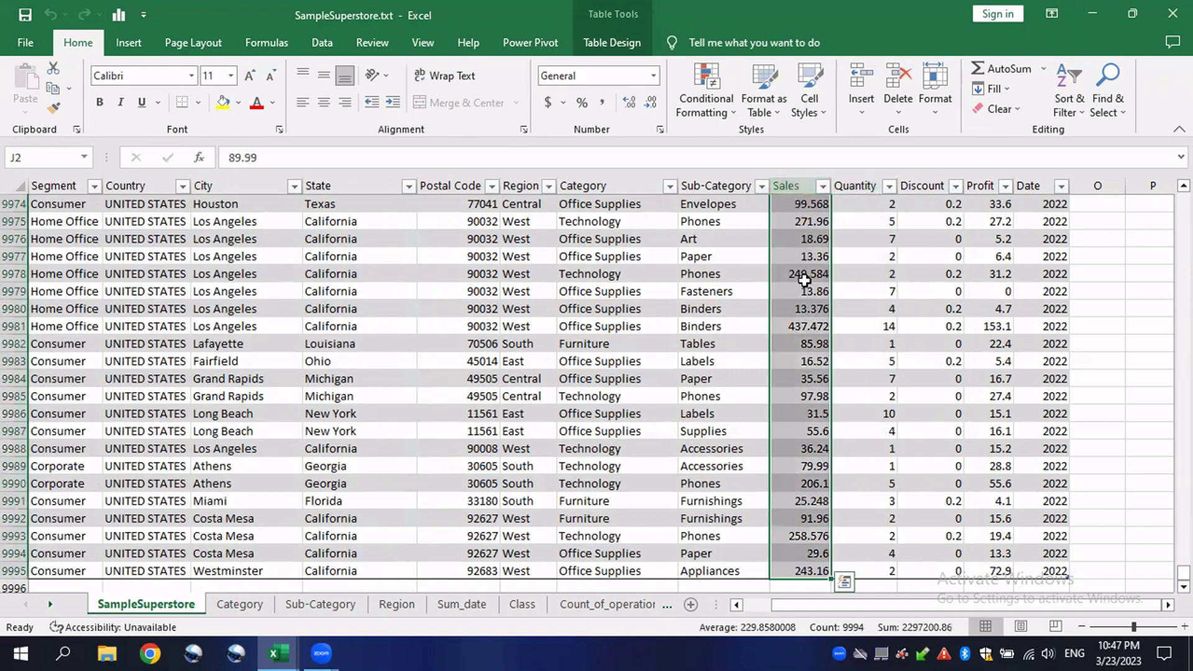
click(877, 223)
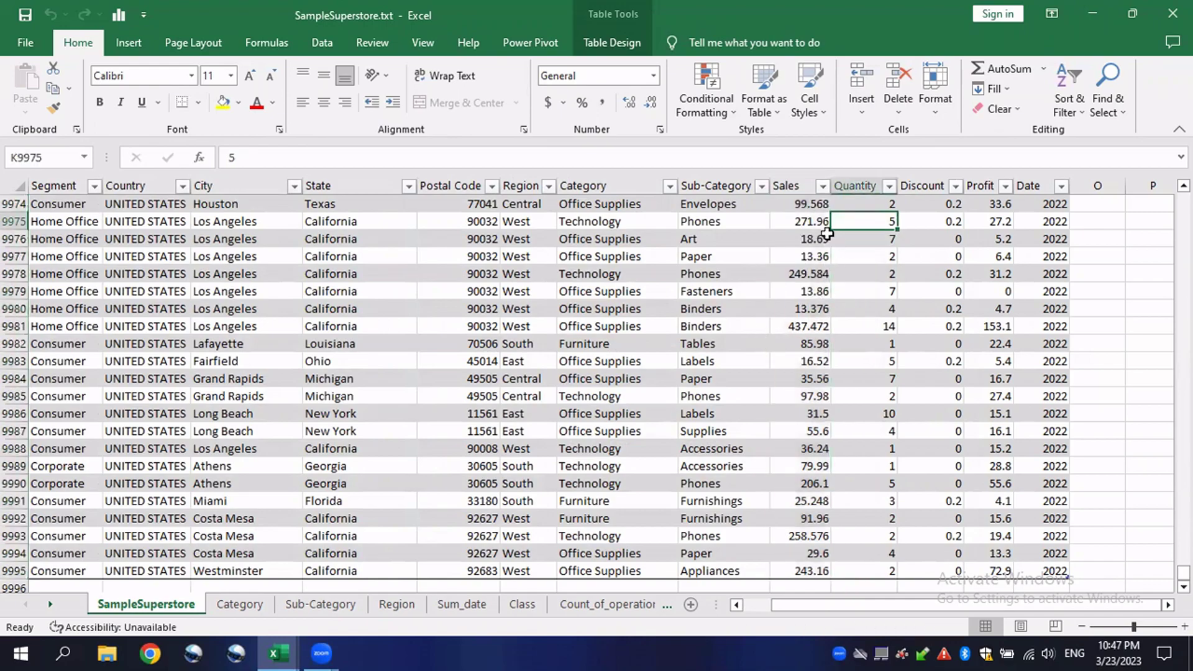
click(808, 215)
click(808, 186)
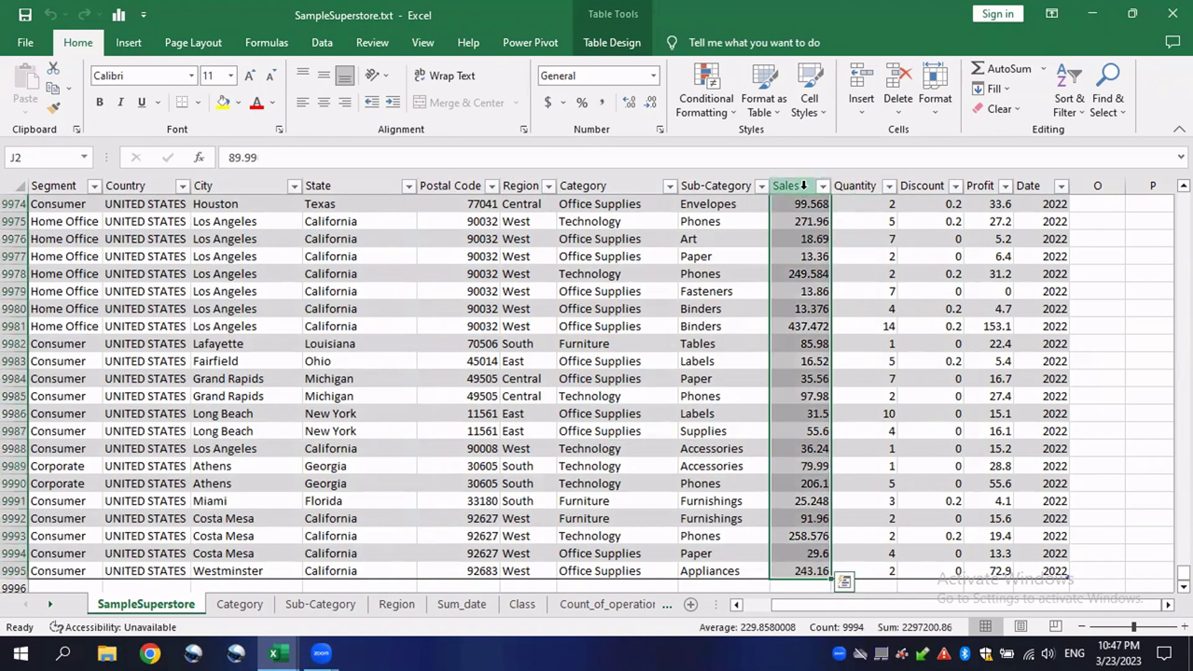
Step: Return to the Count_of_operation sheet and delete the copied Class column chart
click(670, 605)
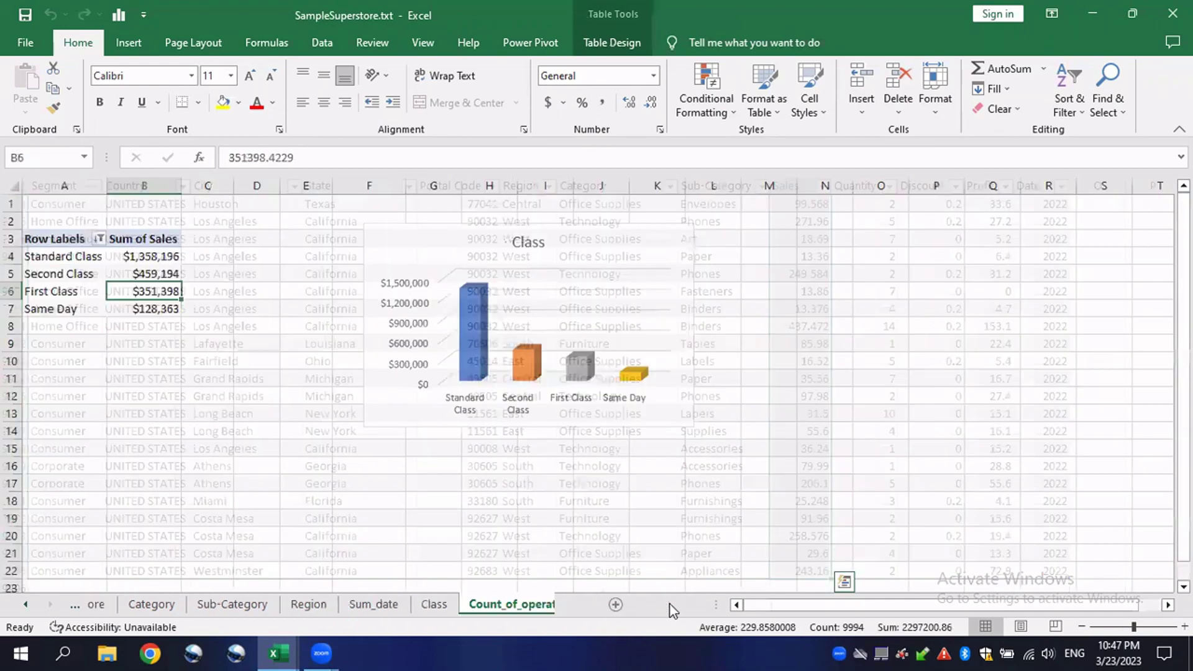
click(450, 606)
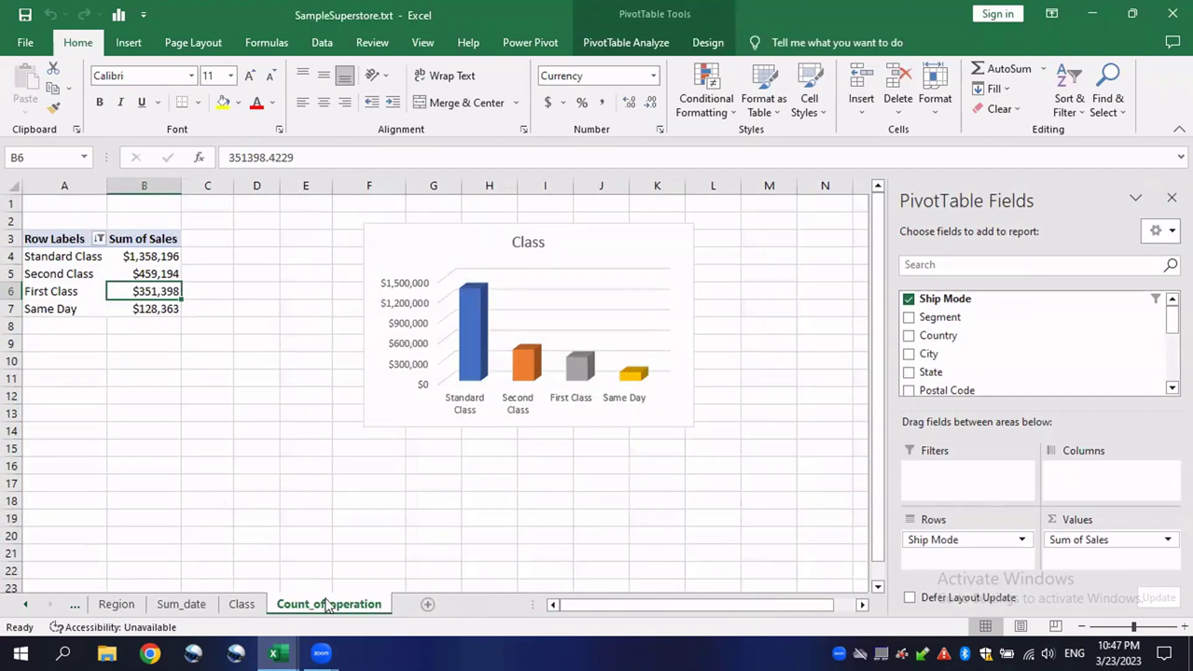
click(448, 509)
click(556, 308)
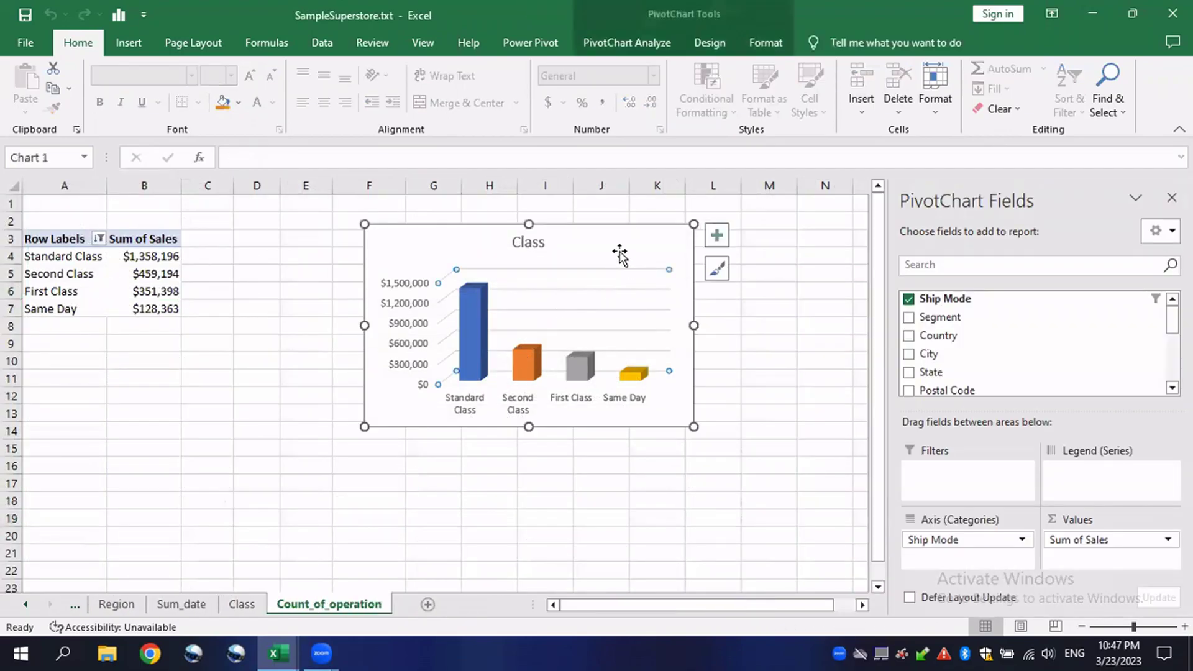
key(Delete)
Step: Remove Ship Mode from the PivotTable's rows and move Sales from the values to the rows
click(131, 286)
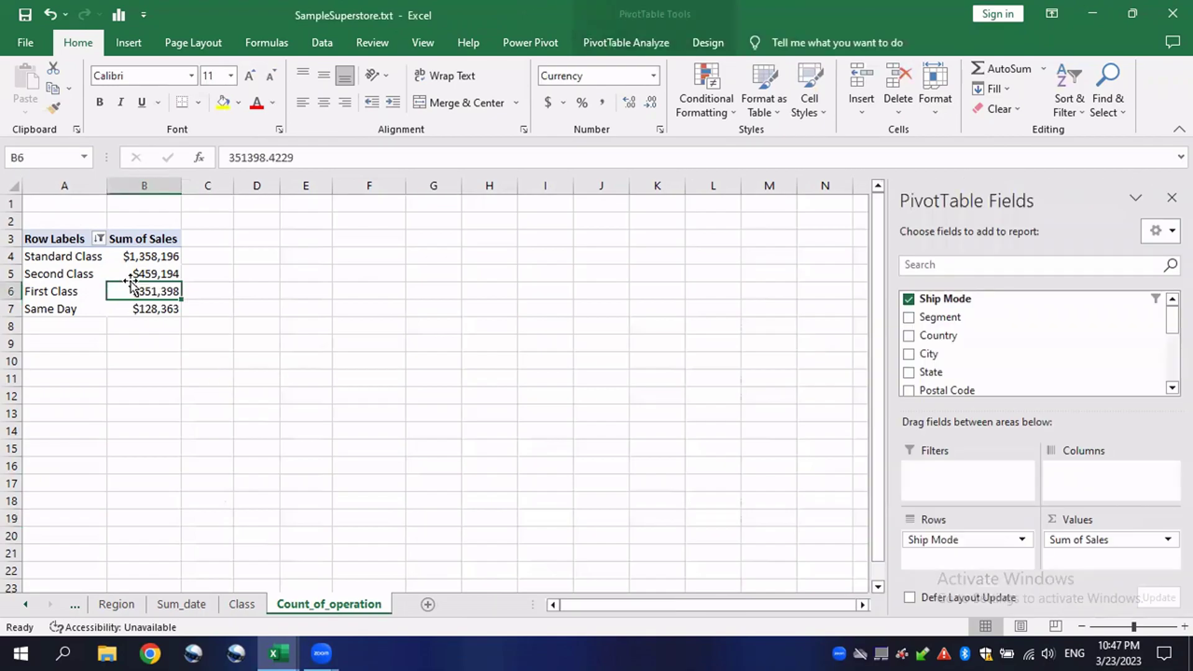
click(79, 272)
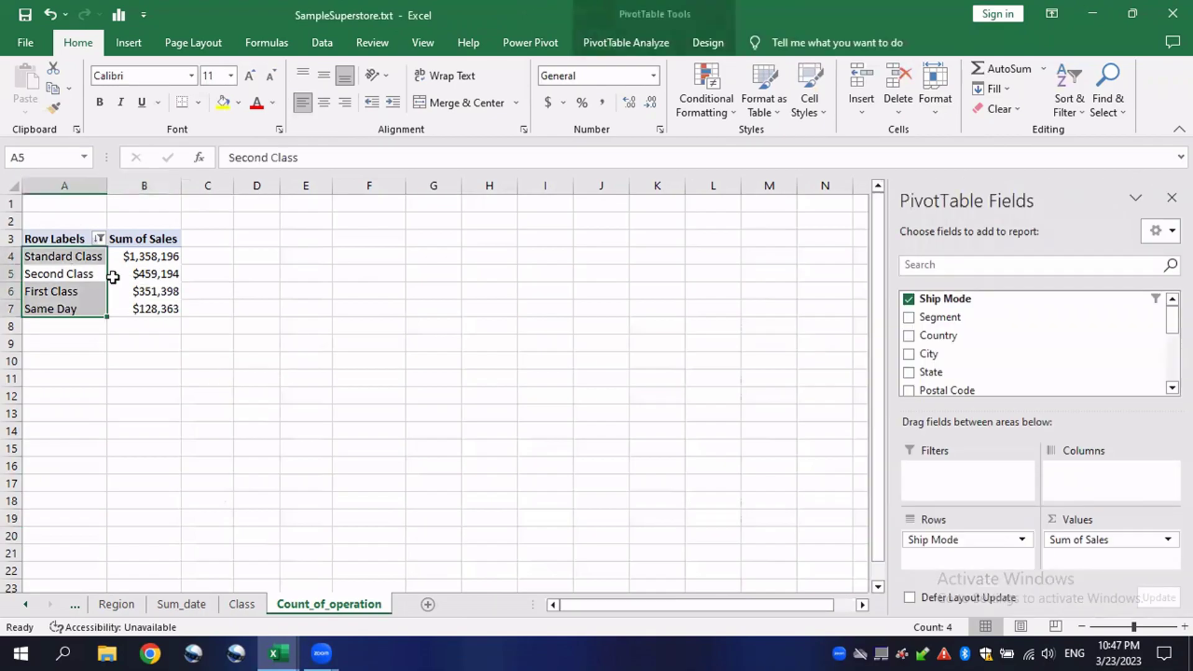
drag(992, 534, 687, 535)
scroll(978, 360, down, 2)
scroll(978, 360, up, 2)
scroll(979, 360, down, 2)
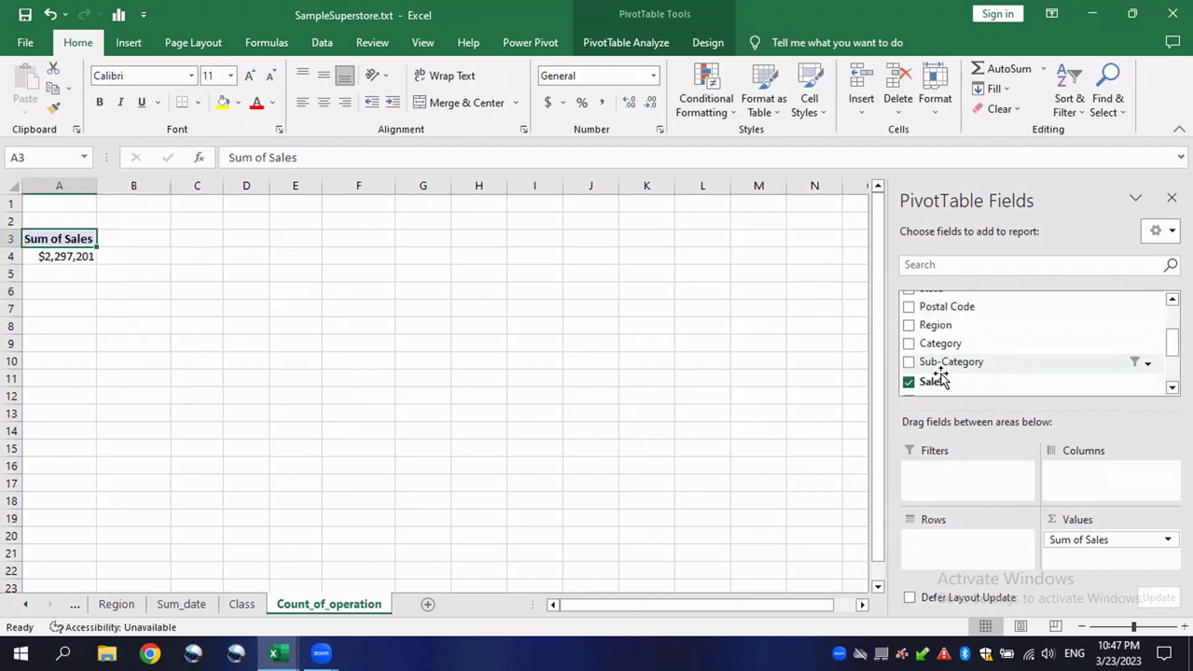
drag(949, 380, 947, 549)
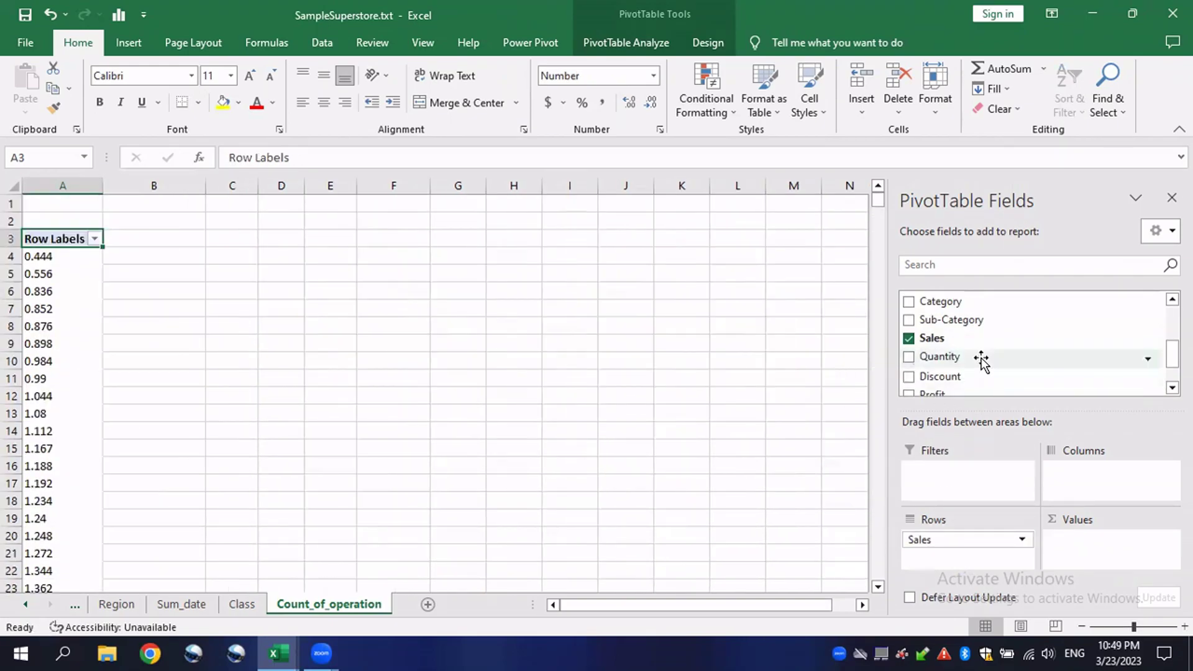
Step: Add Quantity to the PivotTable's values as a sum and look through the resulting list
drag(950, 359, 1096, 558)
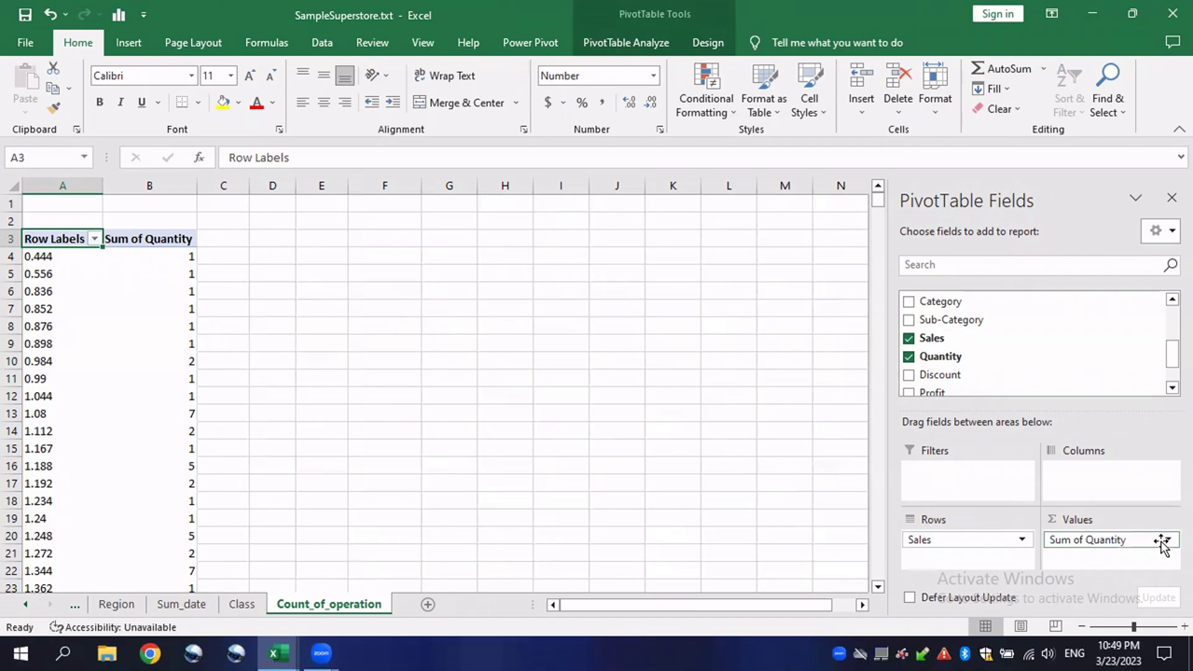
double_click(1088, 540)
click(177, 285)
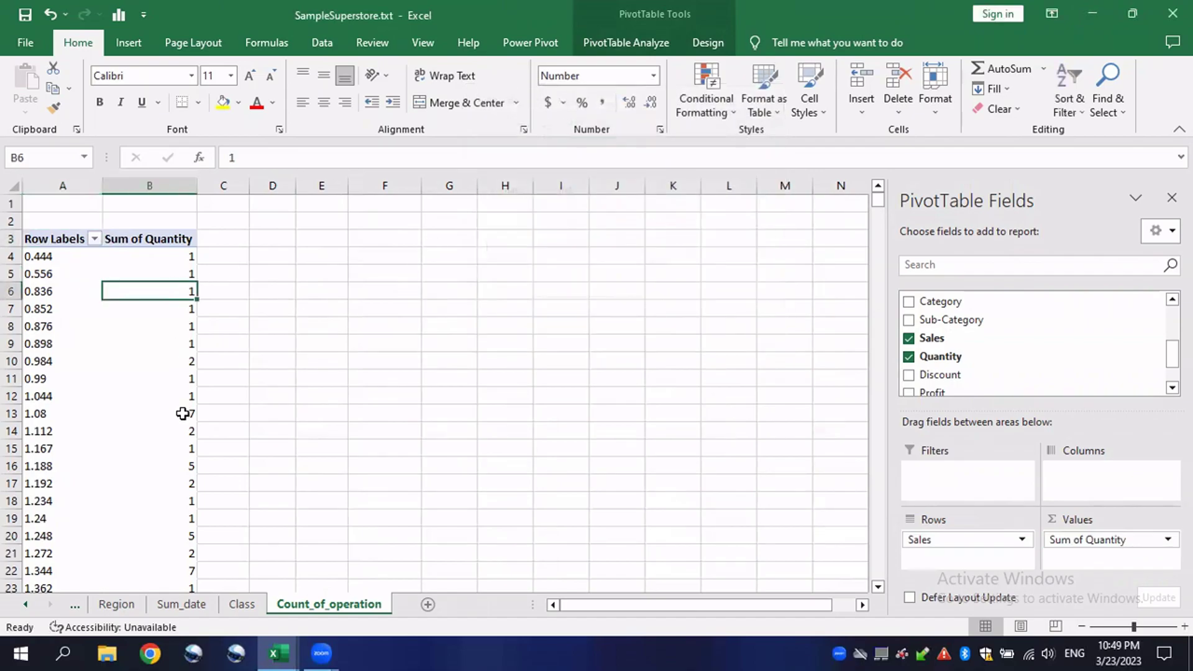
scroll(186, 412, down, 15)
scroll(67, 345, up, 10)
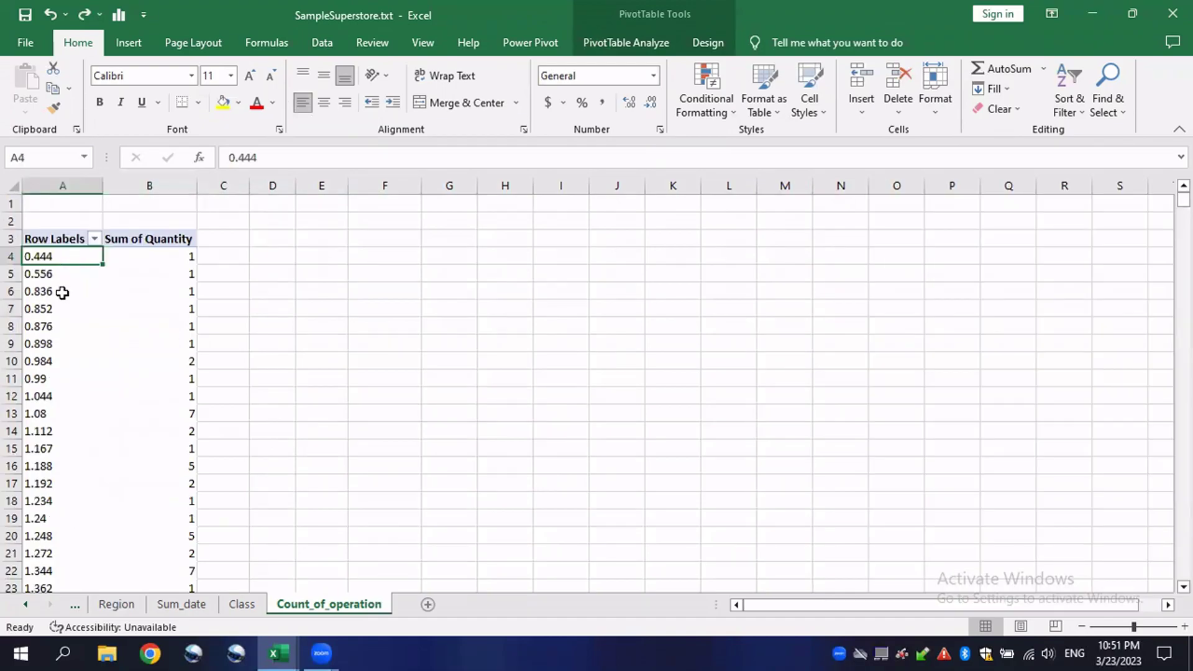
scroll(75, 348, down, 10)
scroll(75, 349, up, 11)
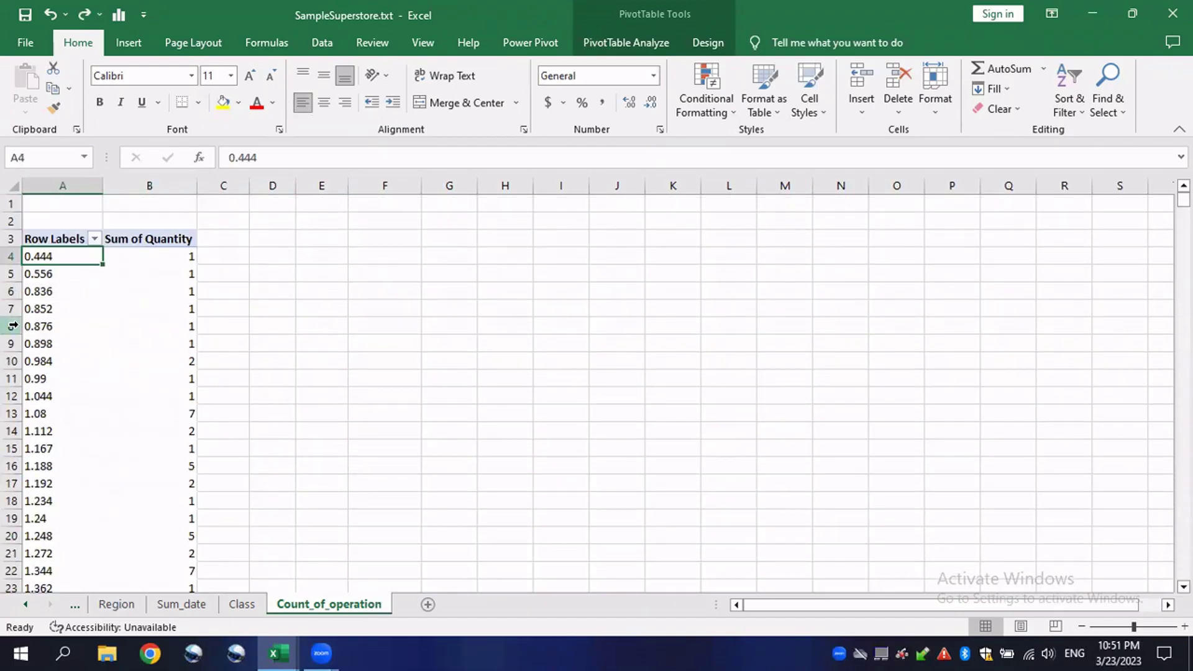
Step: Group the Sales row labels into ranges of 1000 starting at 0
right_click(59, 262)
key(Escape)
click(63, 253)
key(Return)
click(56, 256)
right_click(56, 256)
click(118, 454)
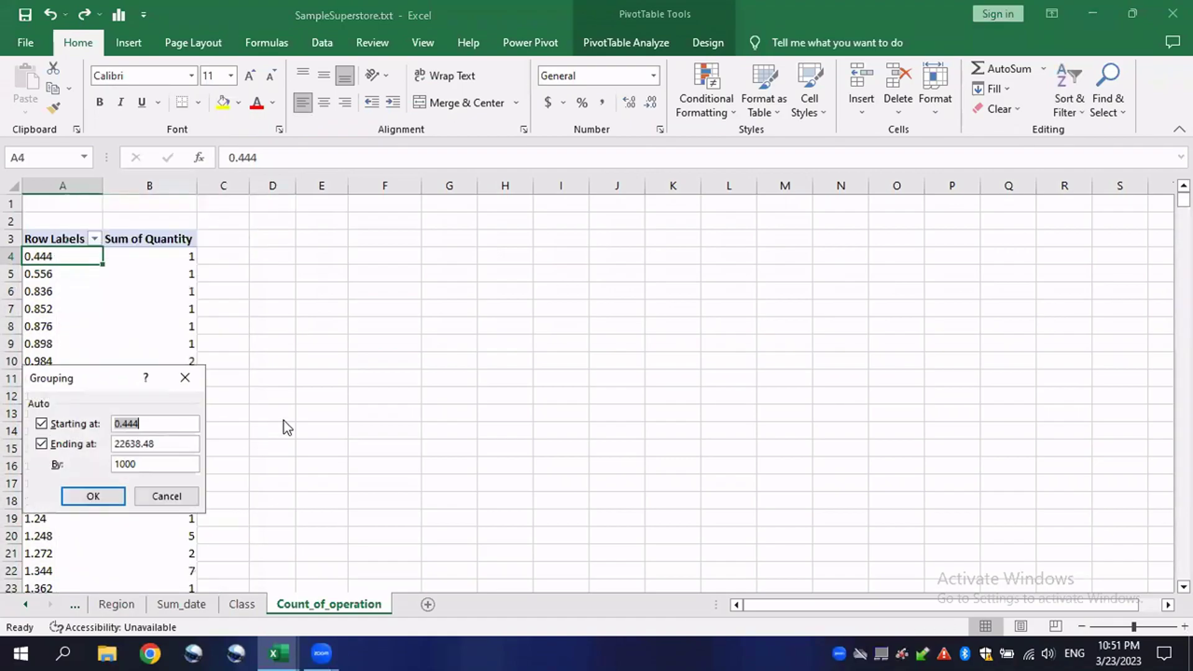
drag(127, 374, 353, 296)
click(370, 347)
double_click(371, 347)
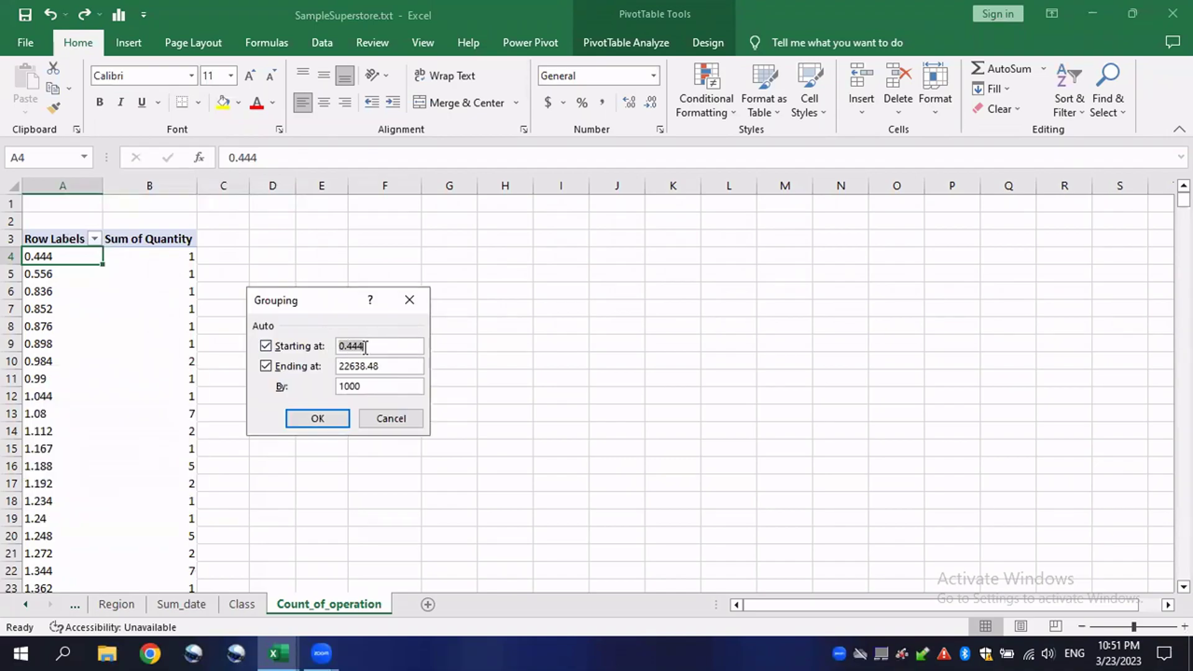
text(0)
click(318, 419)
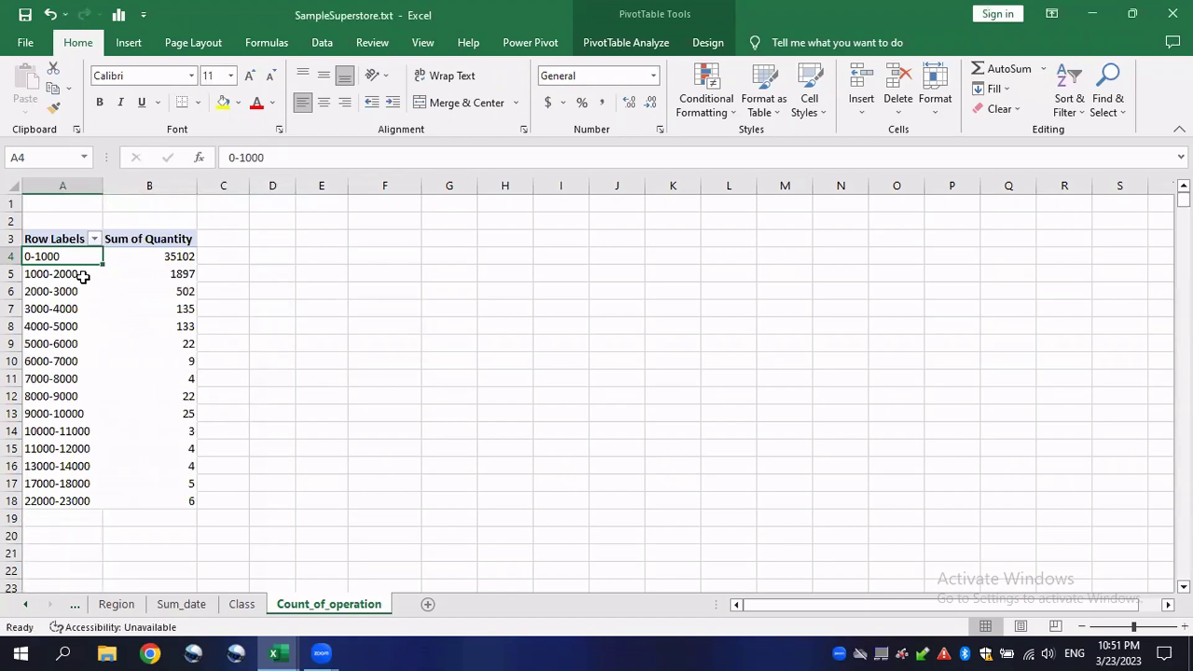
Step: Sort the grouped sales ranges by Sum of Quantity from largest to smallest
click(136, 274)
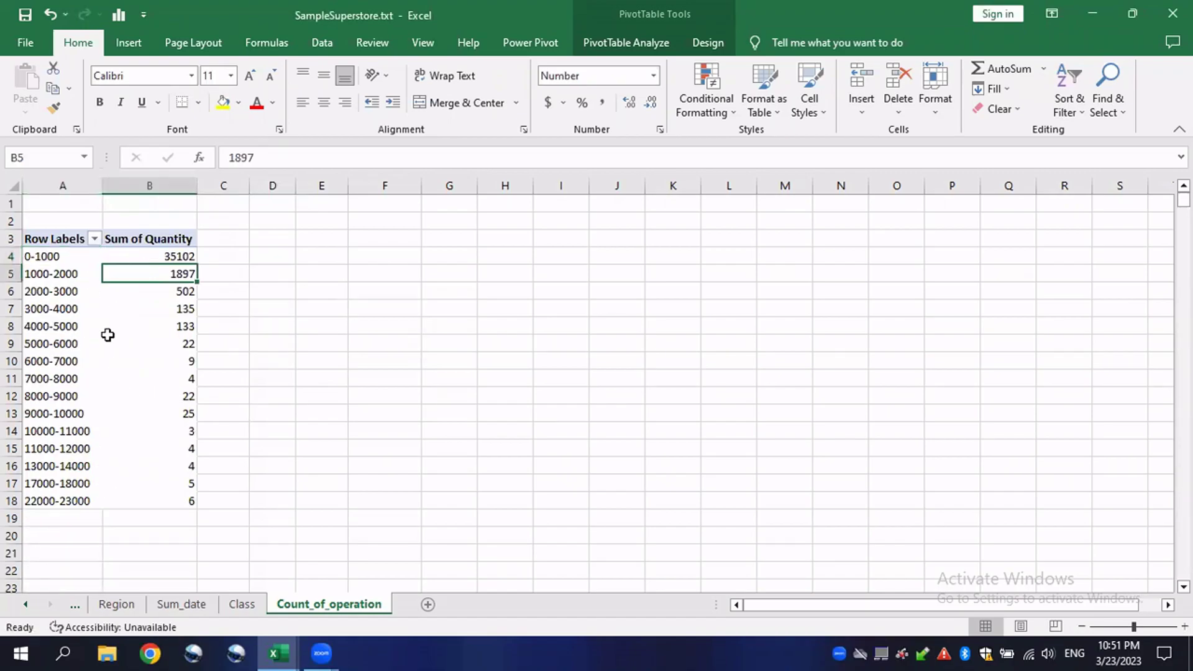
click(176, 344)
click(171, 257)
right_click(170, 258)
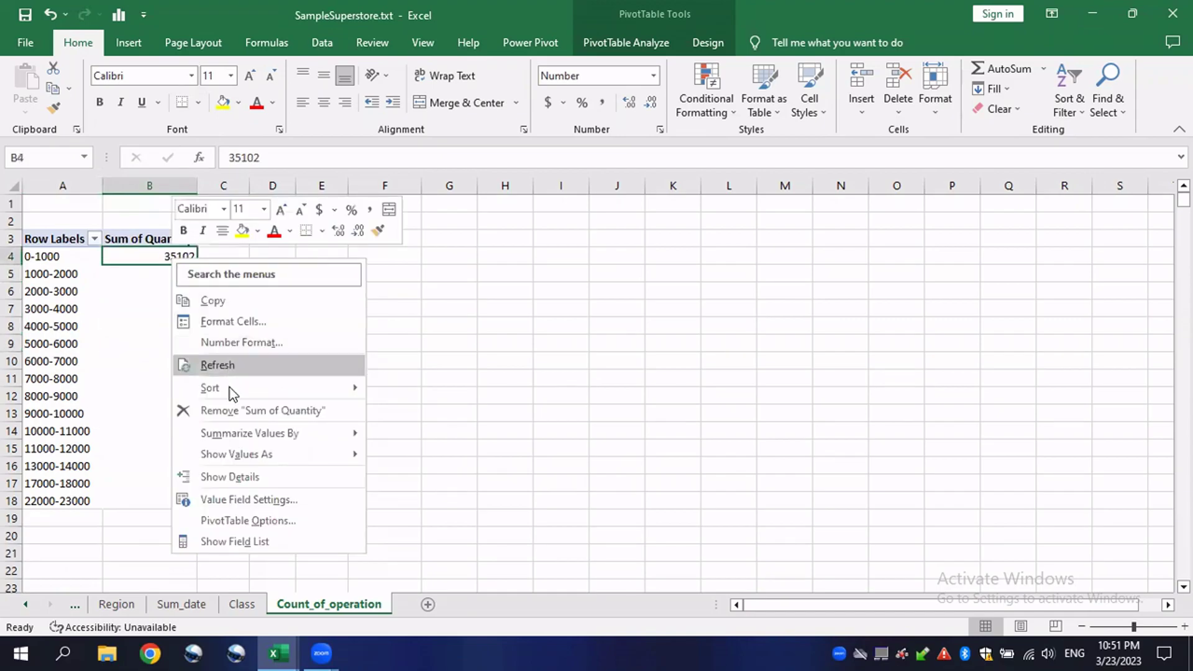
mouse_move(230, 388)
click(423, 410)
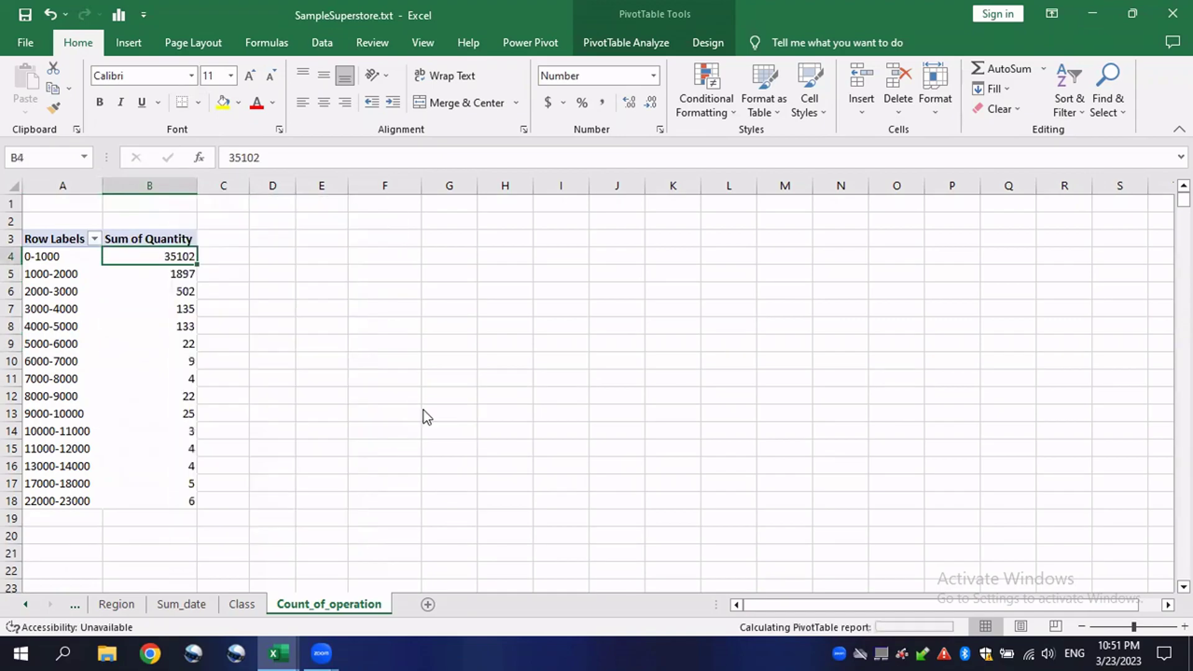
Step: Filter the sales ranges to the top 5 items by Sum of Quantity
click(69, 274)
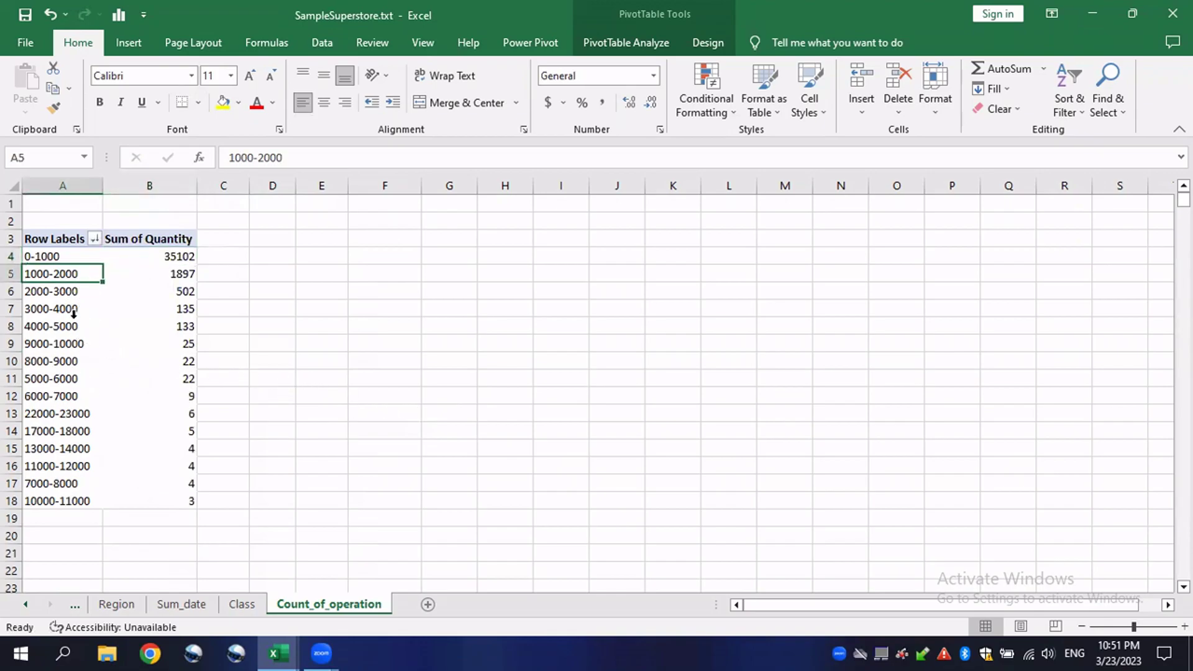
click(51, 310)
click(92, 240)
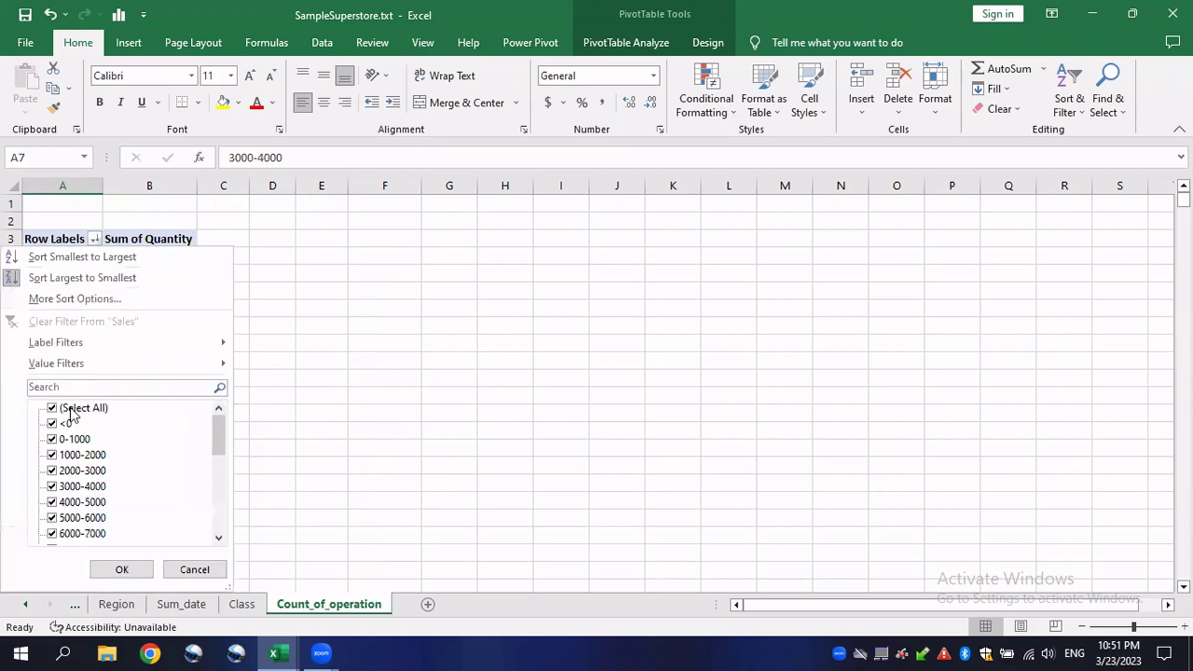
mouse_move(173, 364)
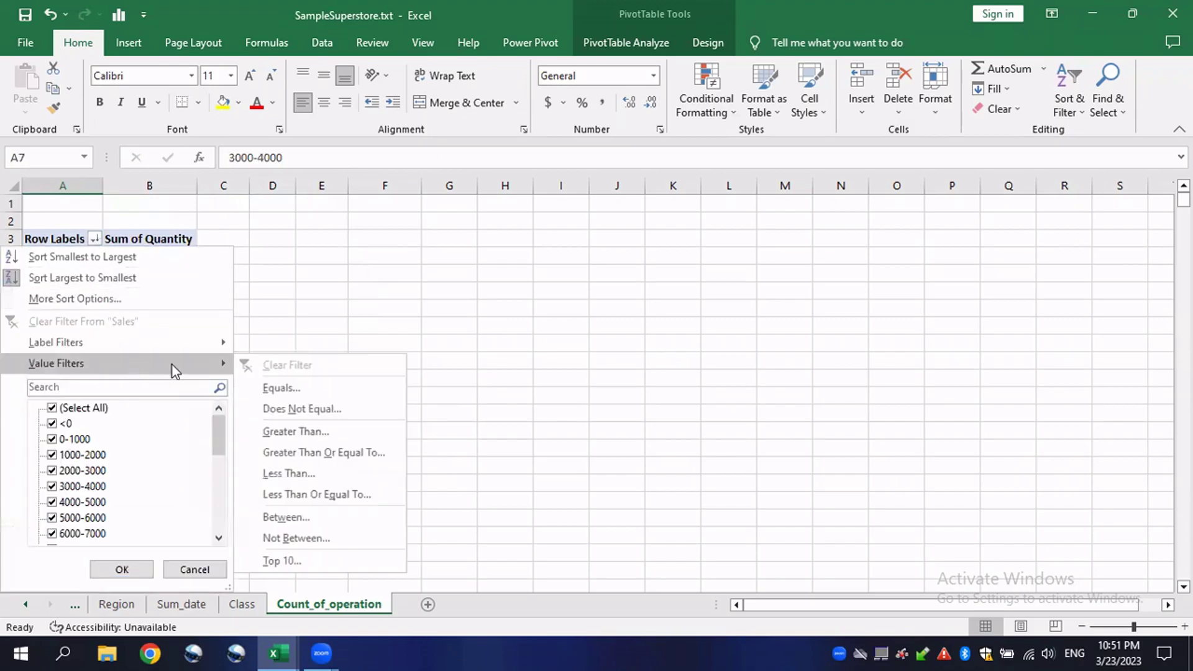
click(291, 561)
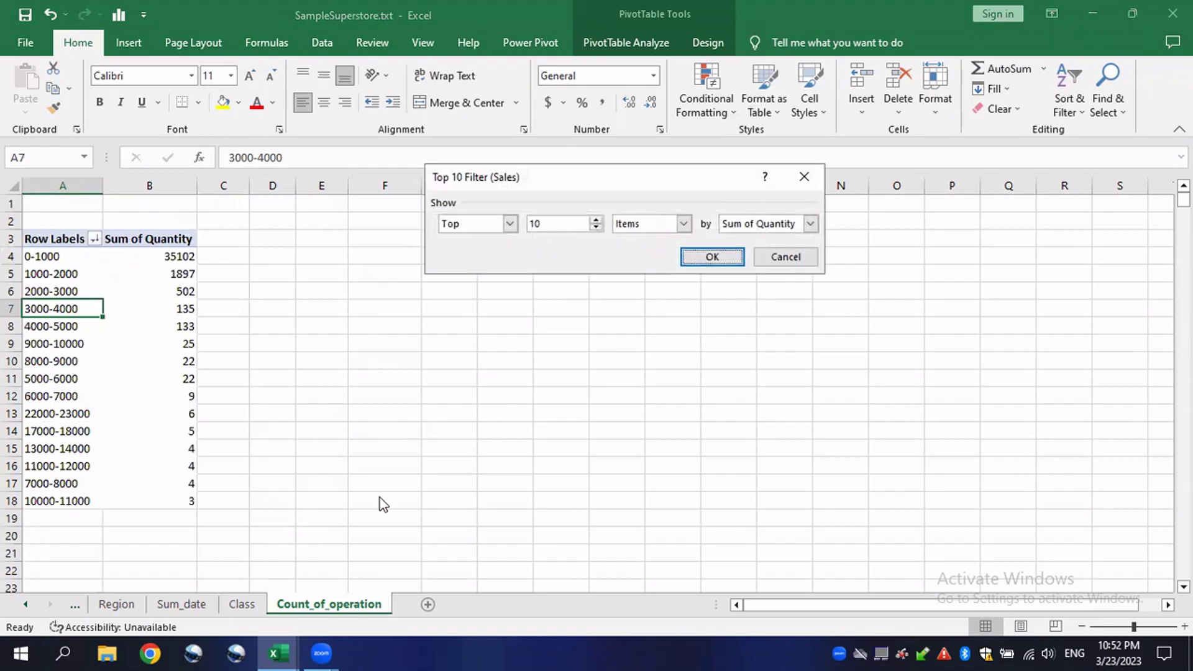
double_click(560, 222)
text(5)
click(684, 257)
click(190, 305)
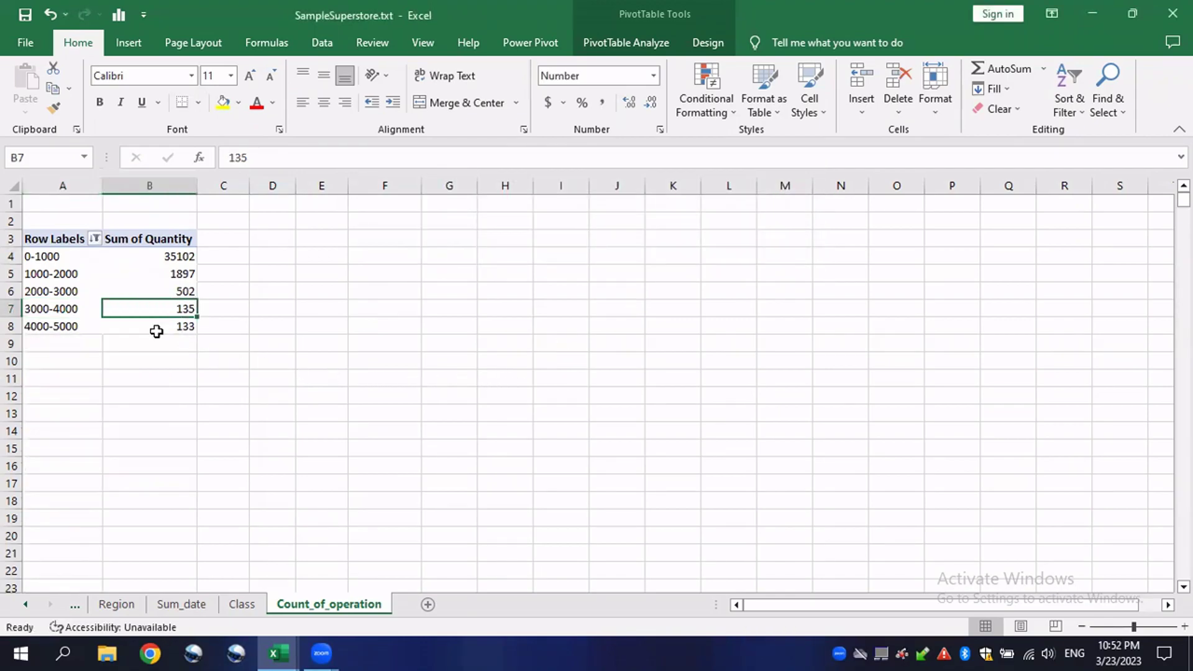
Step: Examine the quantity values for the 0-1000 and 1000-2000 sales ranges in the PivotTable
click(141, 261)
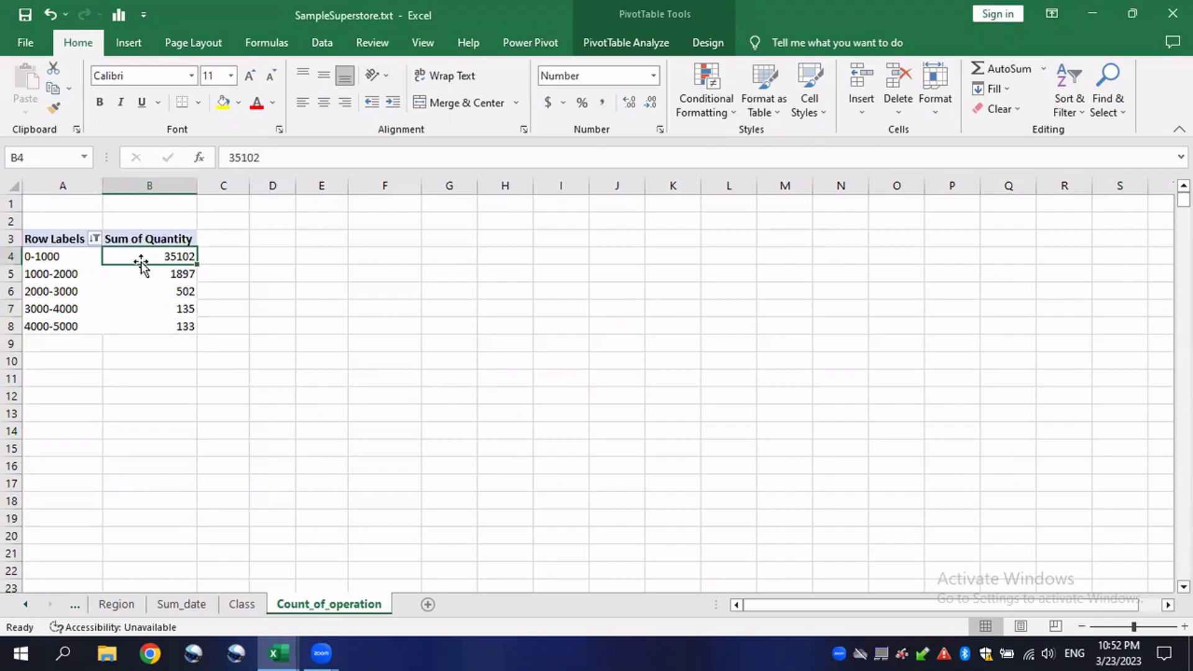
click(59, 256)
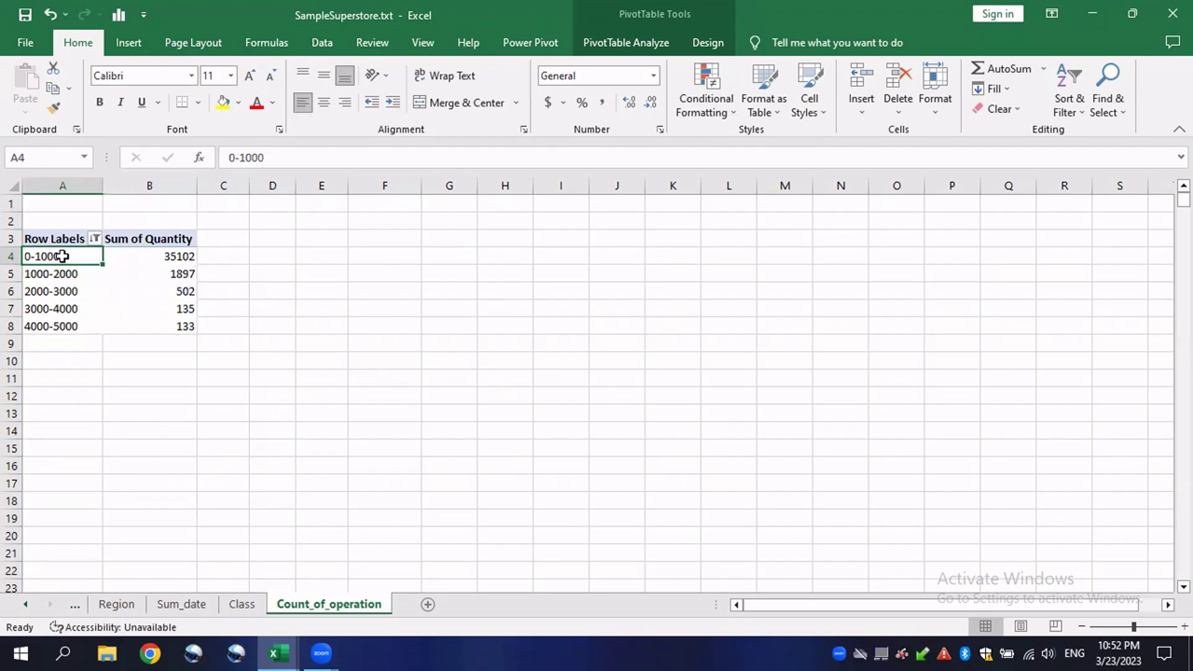
click(165, 257)
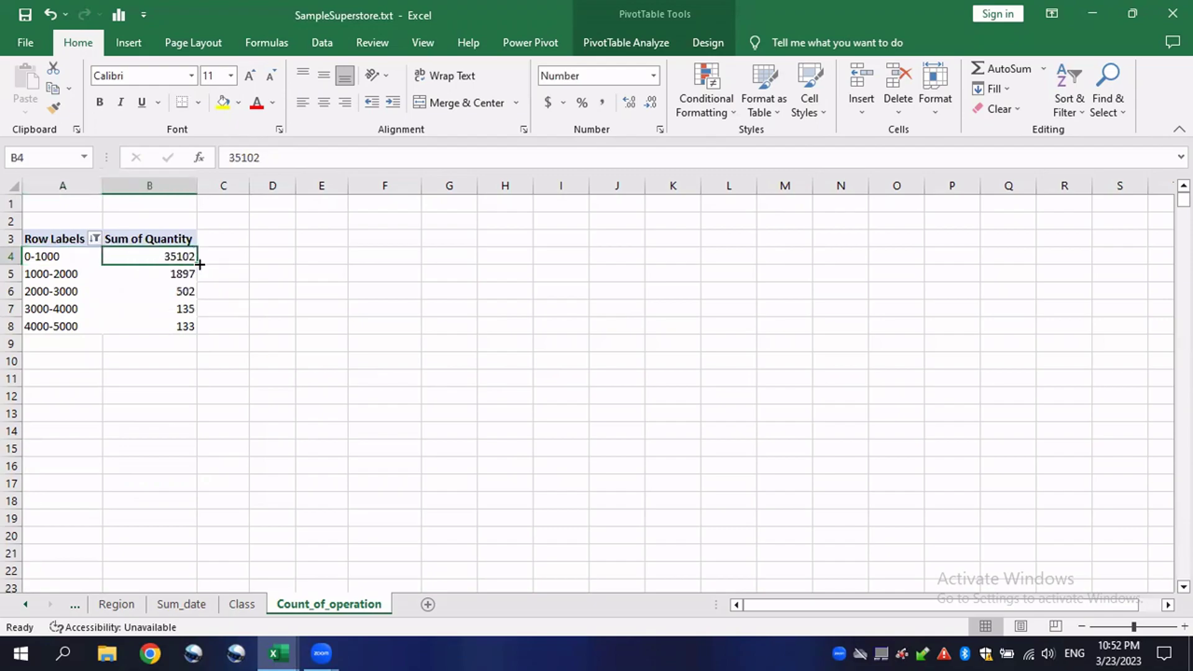
click(143, 273)
click(87, 275)
click(138, 275)
click(69, 258)
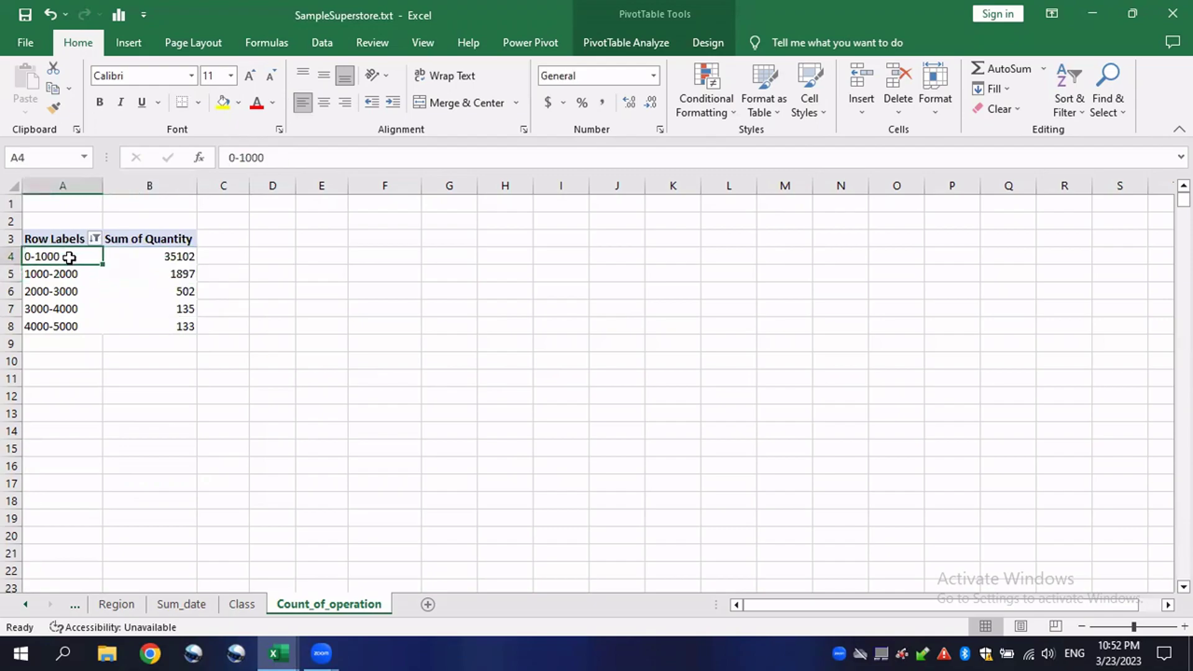
Step: Insert a 3-D Clustered Column PivotChart from the sales range PivotTable
click(128, 276)
click(131, 43)
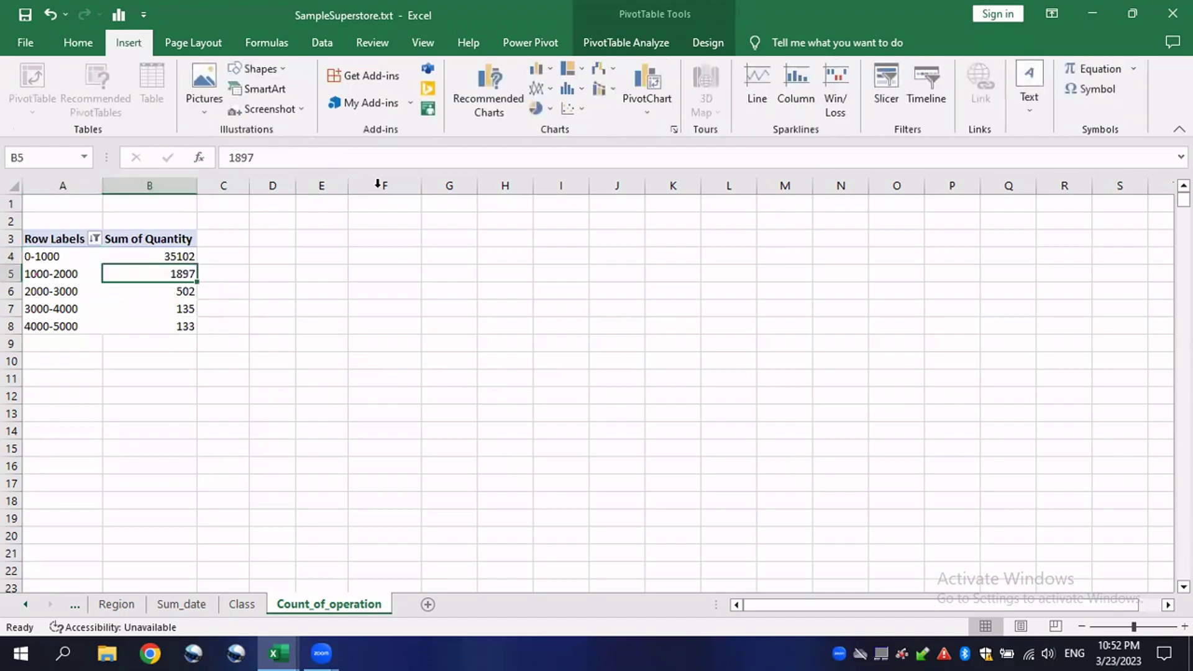
click(483, 84)
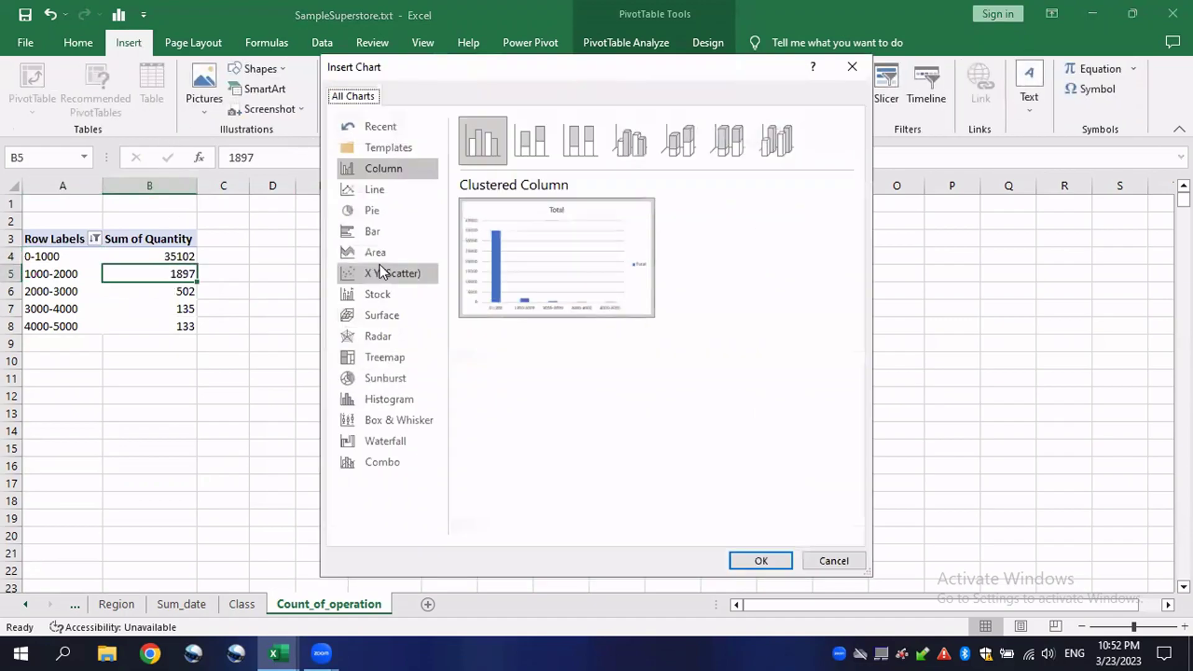
click(383, 233)
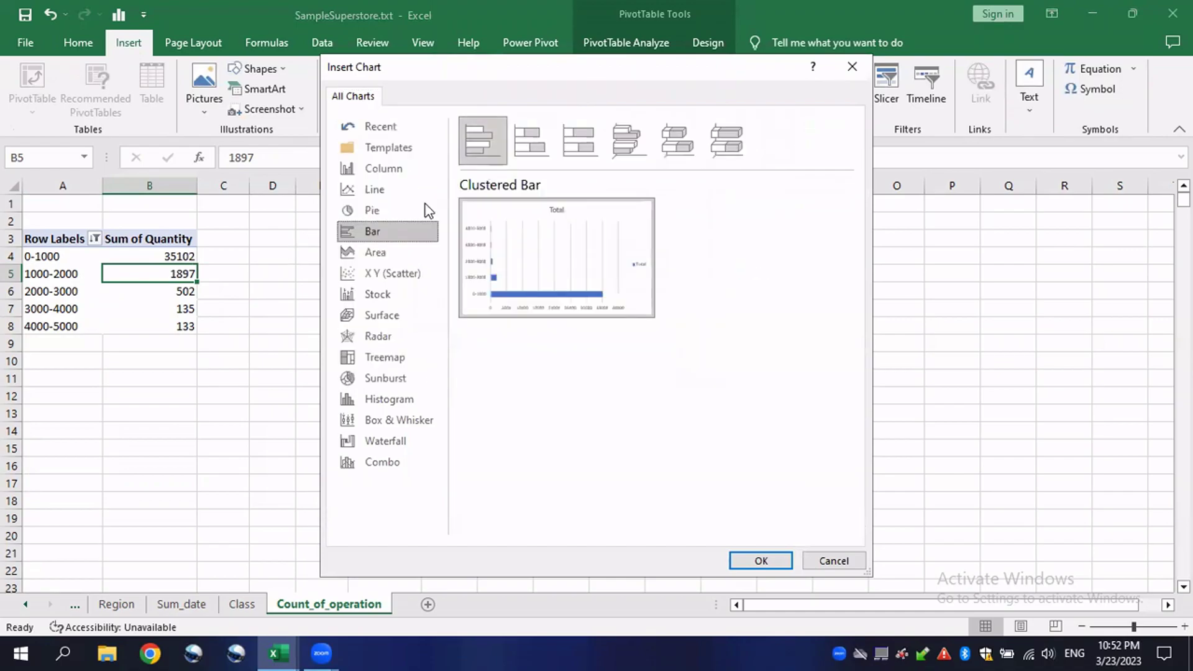
click(386, 176)
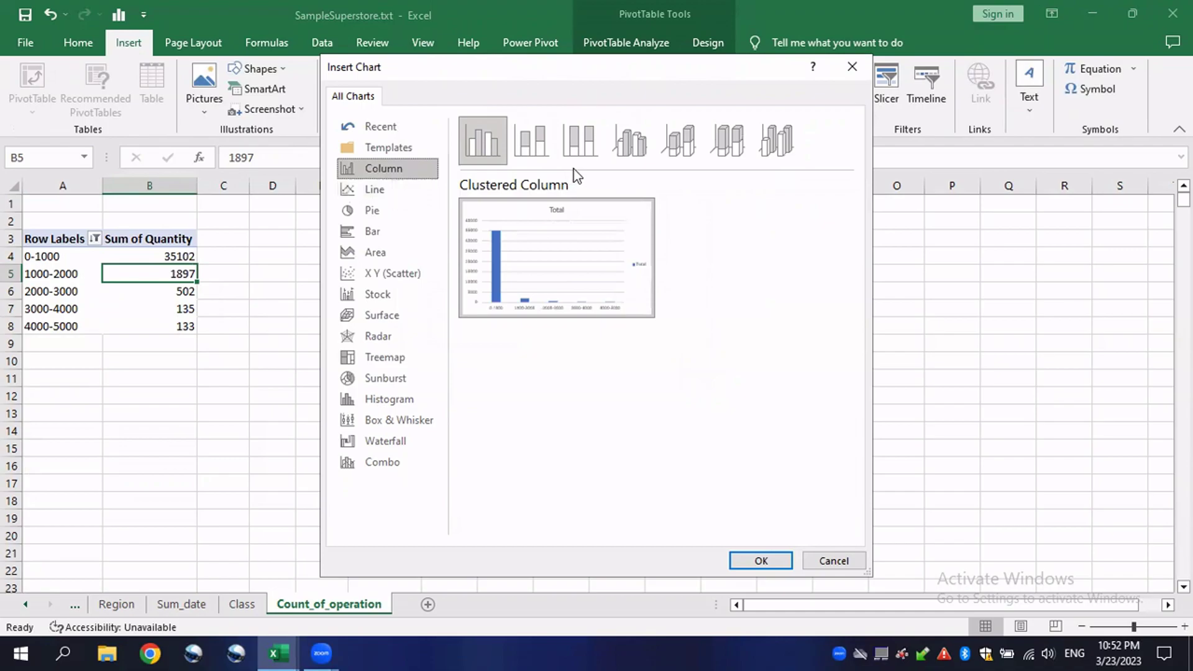
click(629, 143)
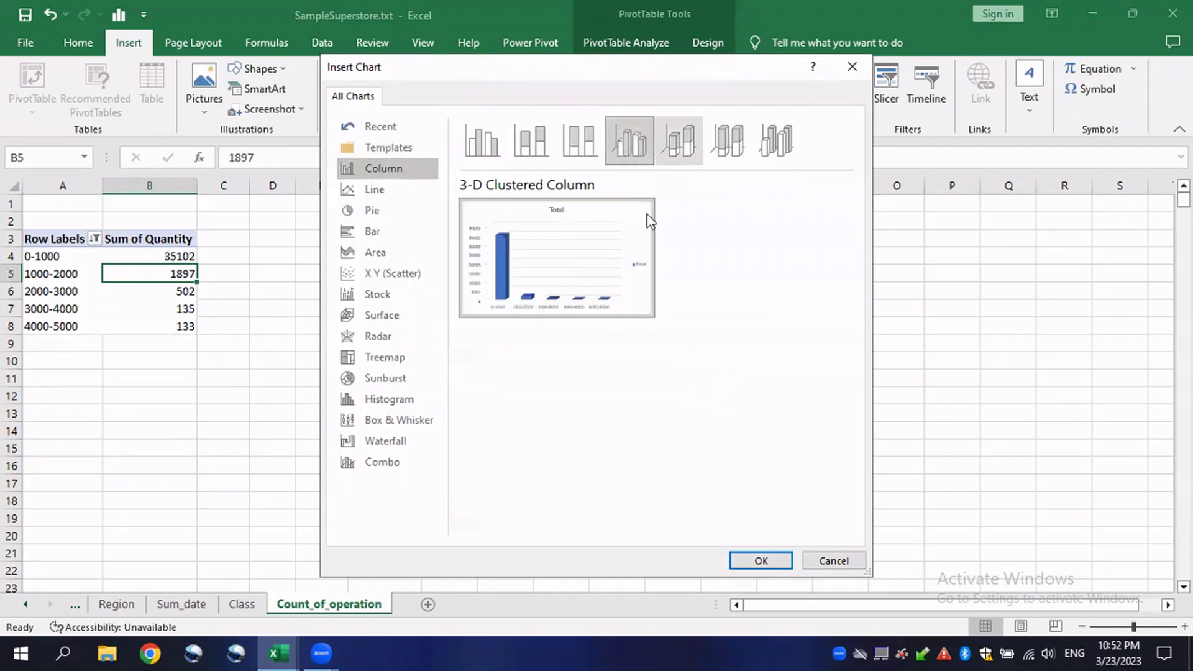
click(751, 563)
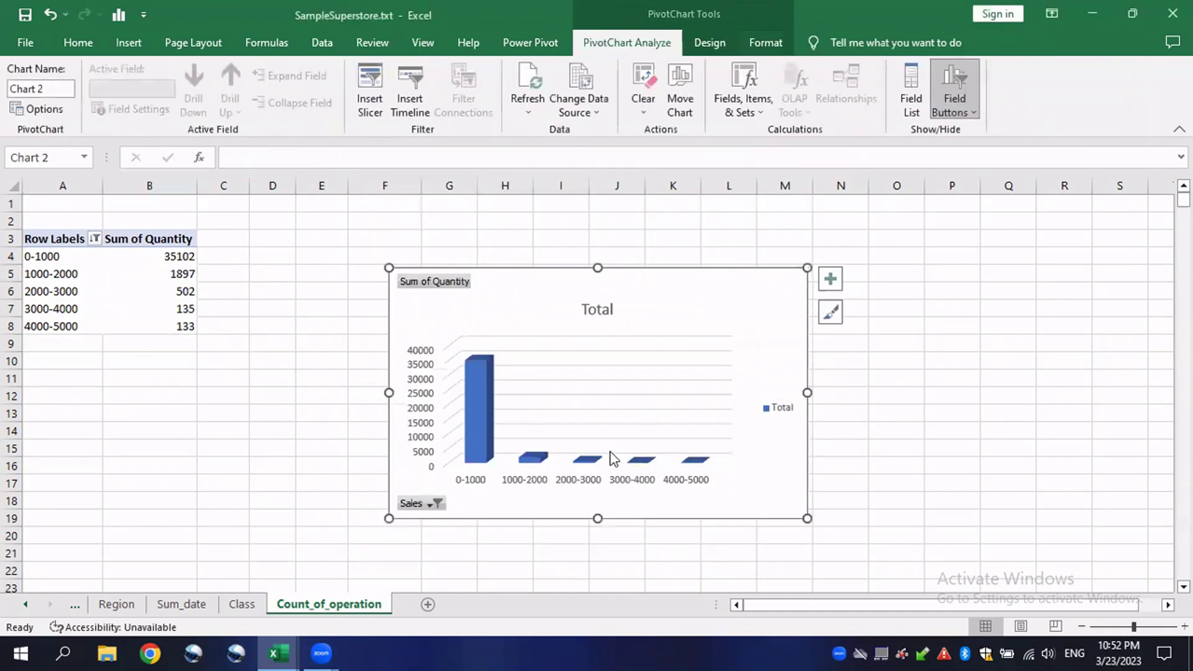
Step: Remove all field buttons and the legend from the column chart, and make the chart narrower and shorter
right_click(460, 289)
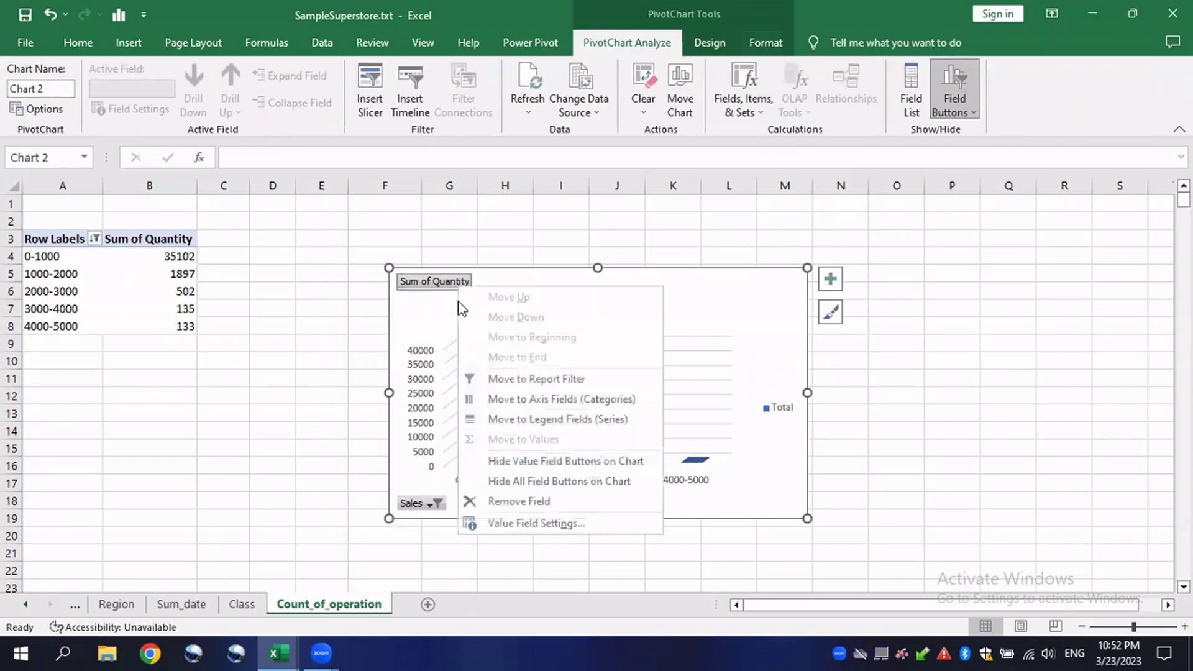
click(484, 480)
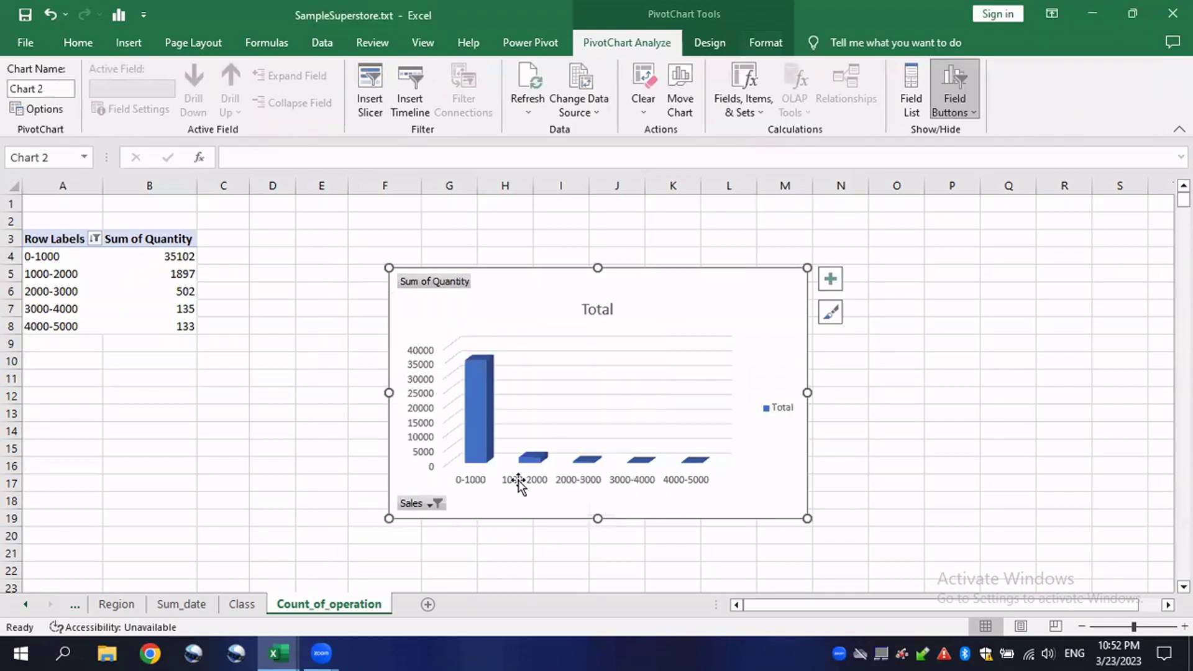
click(786, 417)
key(Delete)
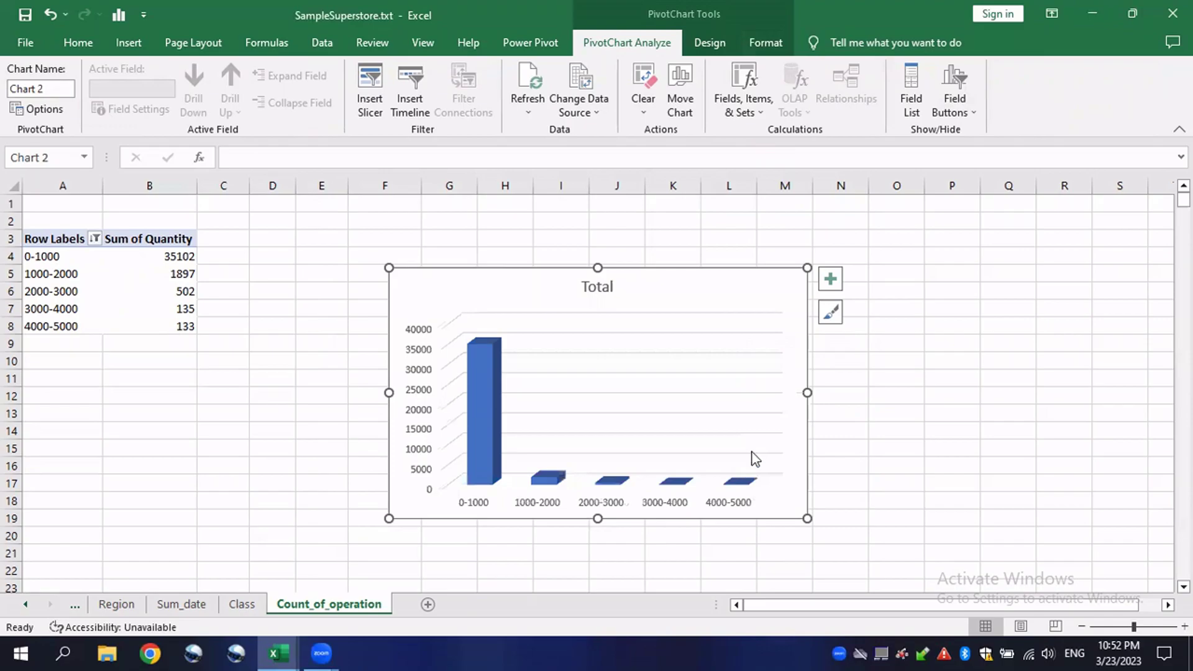
drag(807, 392, 720, 392)
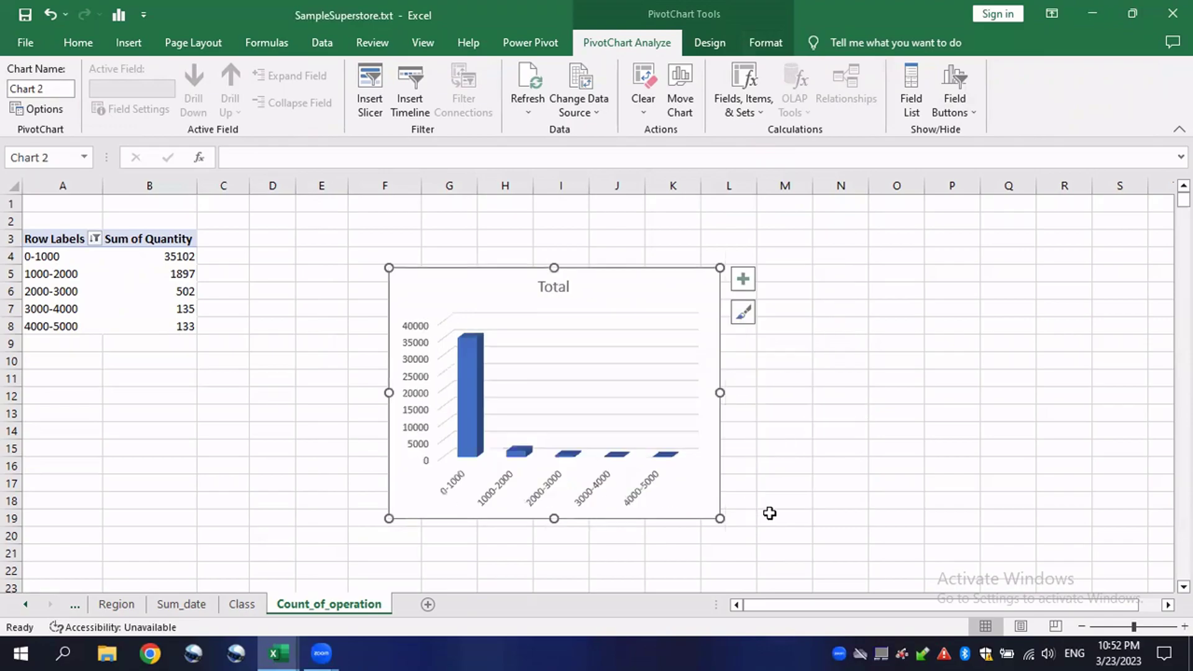
drag(720, 519, 696, 471)
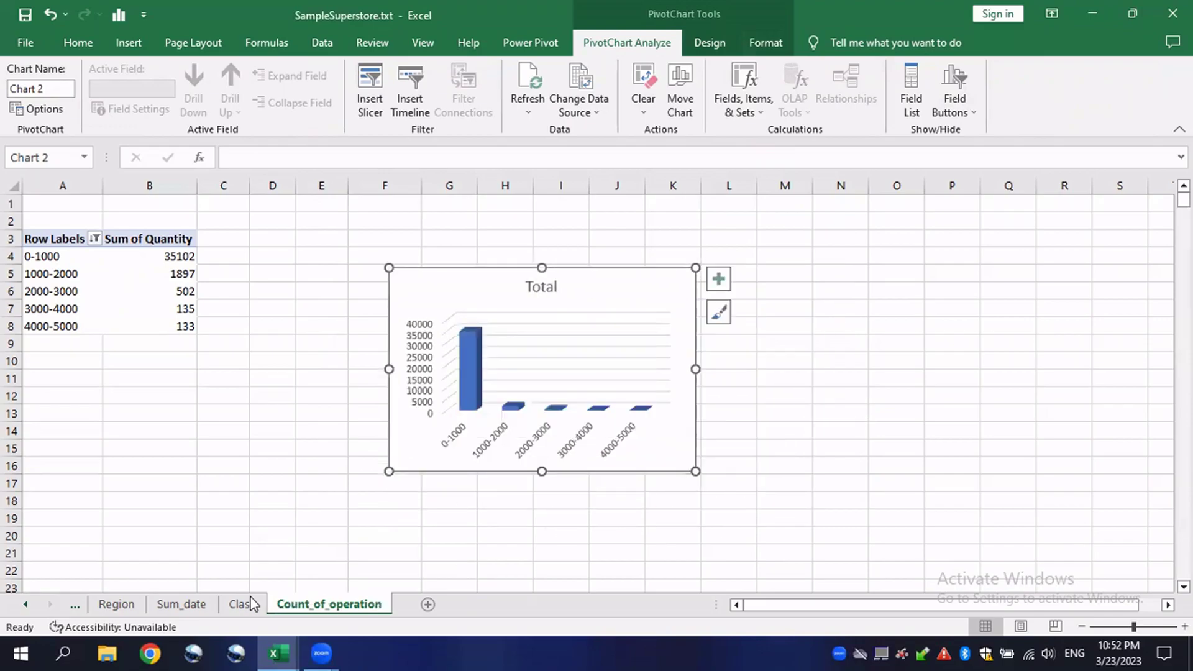
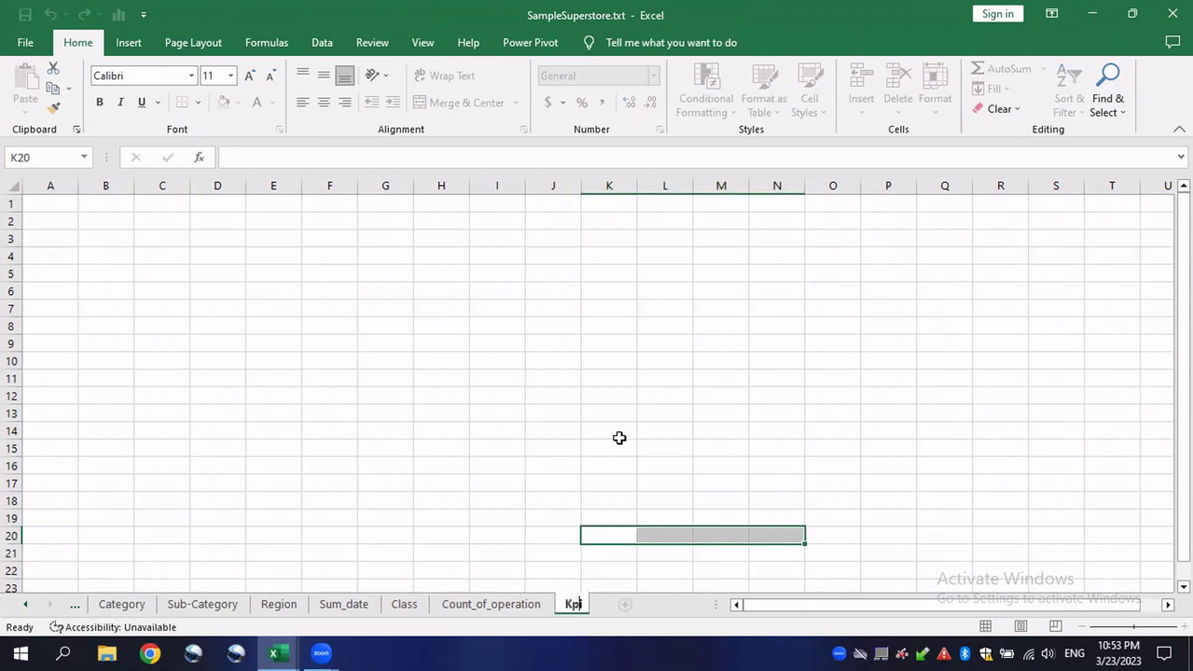
Step: Rename the new blank sheet as KPI
key(BackSpace)
key(BackSpace)
text(PI)
key(Return)
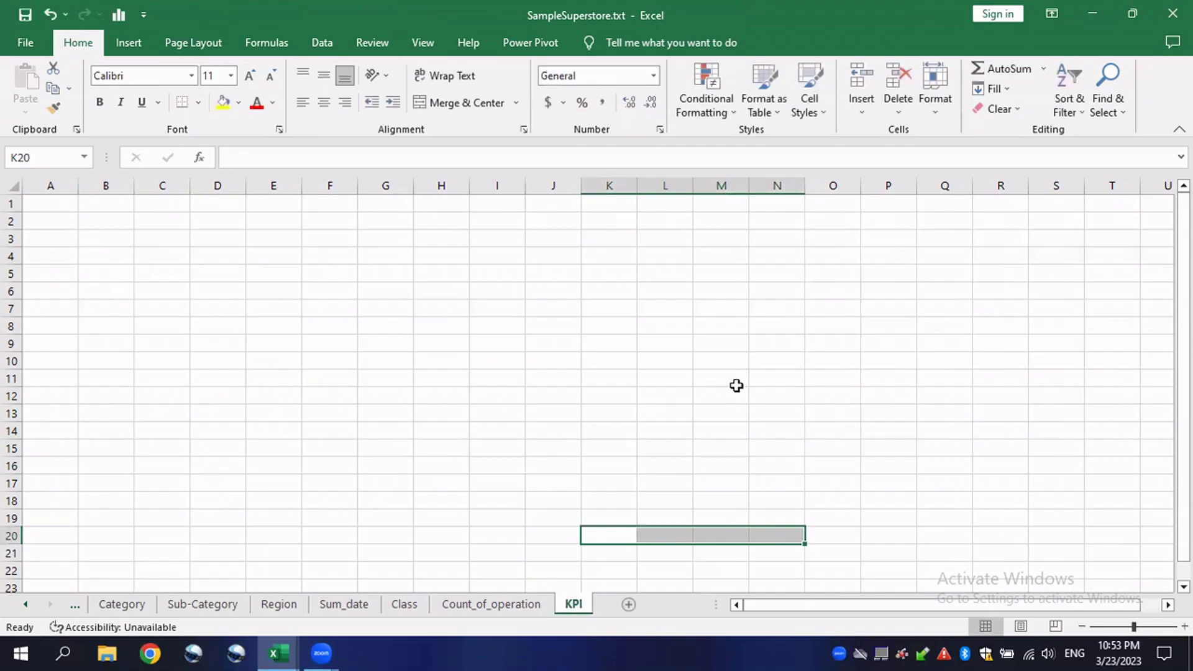
click(826, 378)
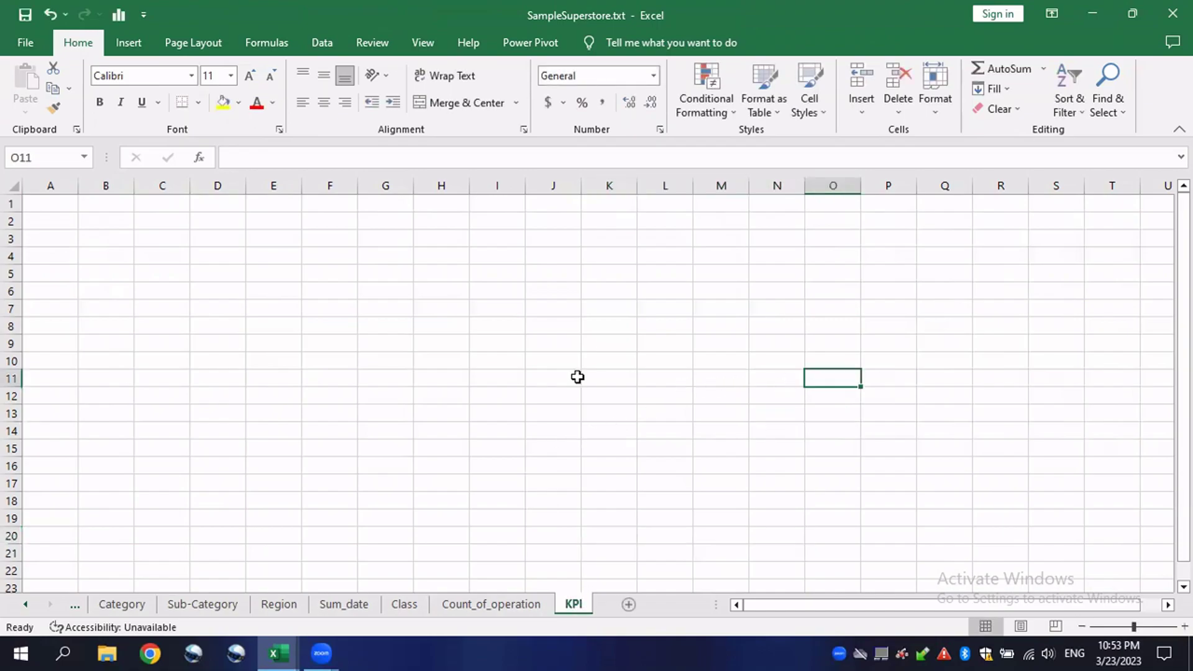
Step: Duplicate the Count_of_operations sheet at the end of the workbook and delete the chart on the copy
ctrl+click(508, 607)
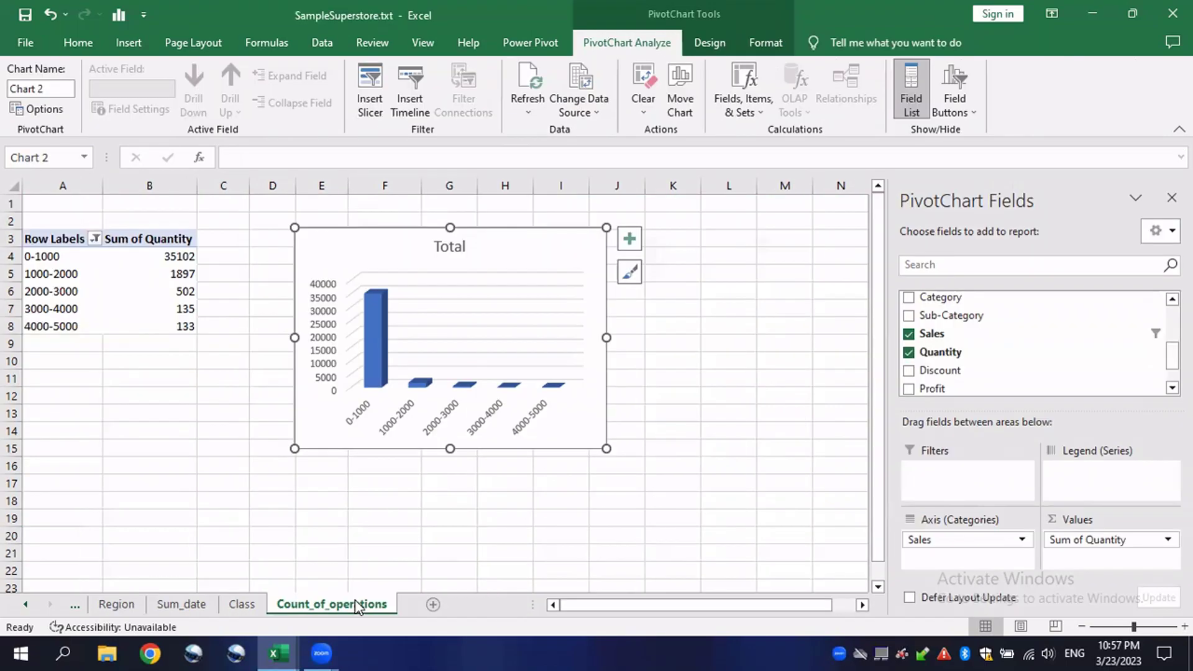
drag(341, 609, 443, 592)
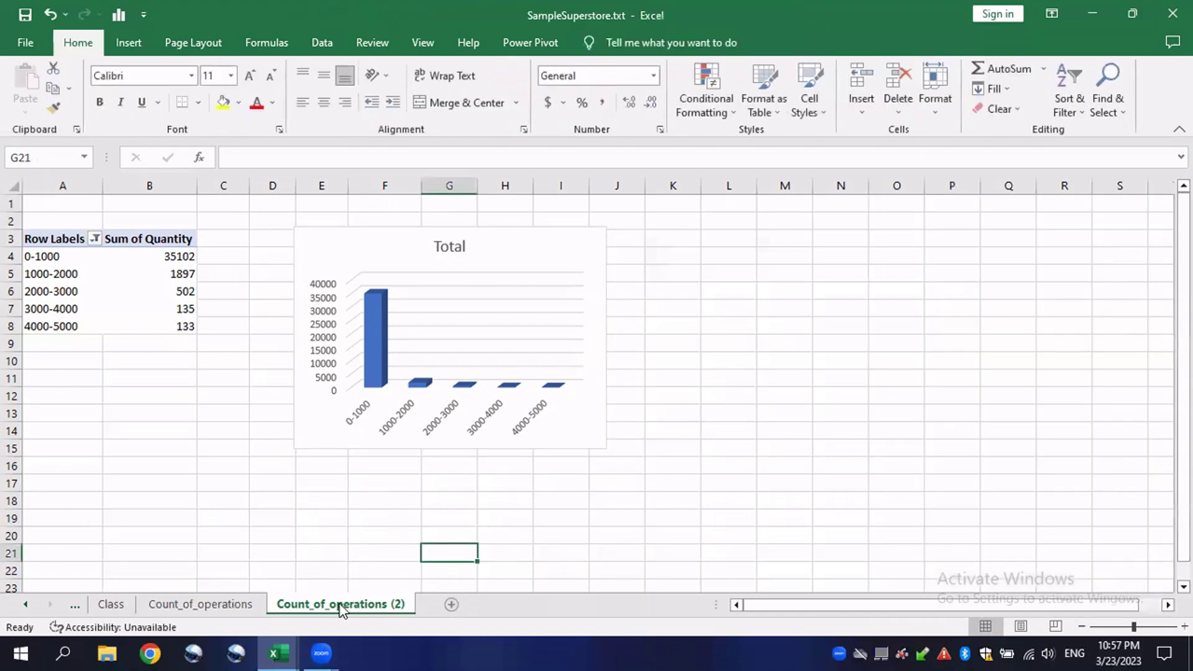
click(493, 311)
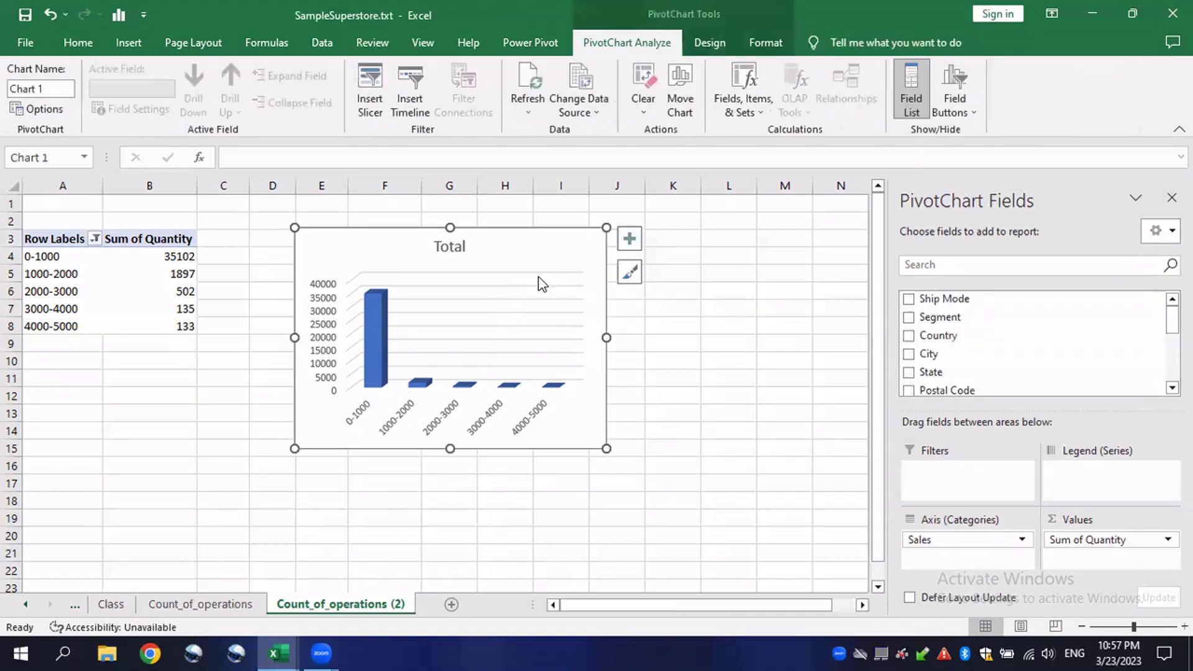
key(Delete)
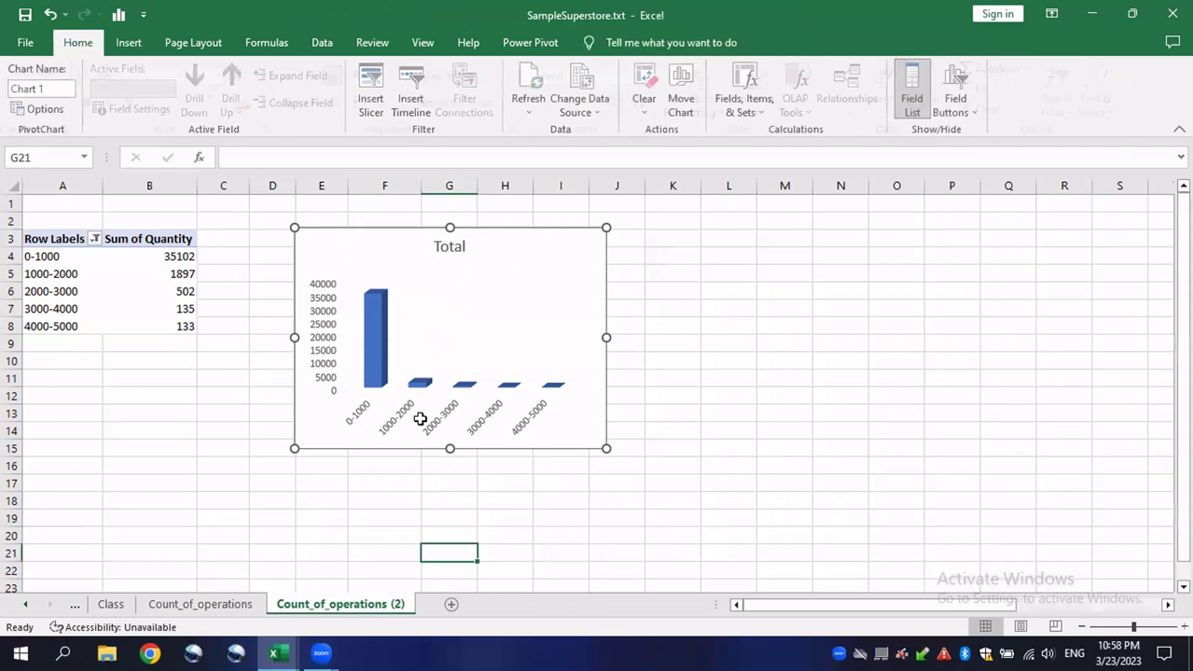
Step: Rename the copied sheet Count_of_operations (2) as KPI
right_click(348, 610)
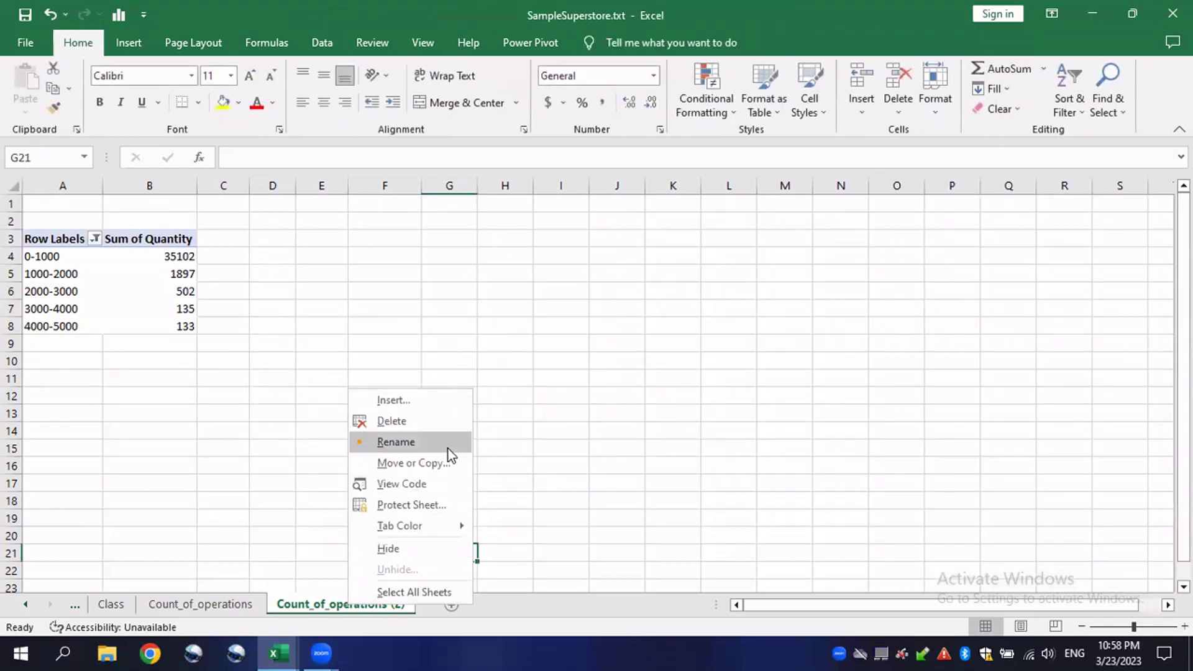
click(408, 442)
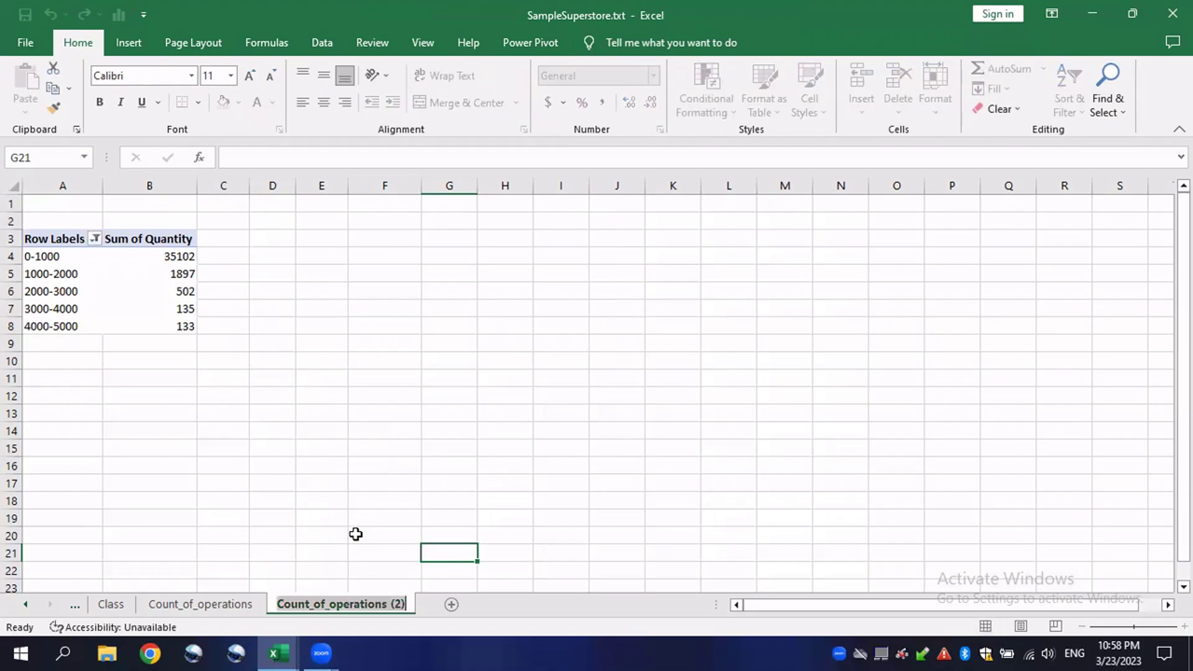
key(BackSpace)
text(KPI)
key(Return)
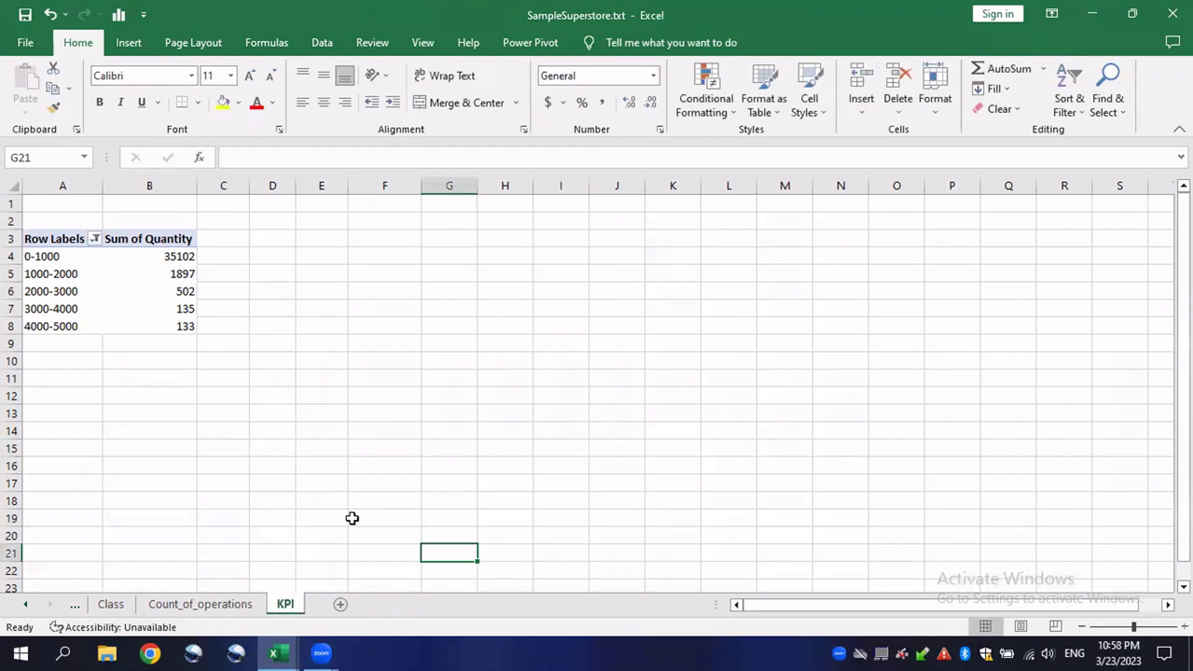
Step: Clear the KPI PivotTable by removing Sales from its rows and Sum of Quantity from its values
click(66, 263)
click(94, 277)
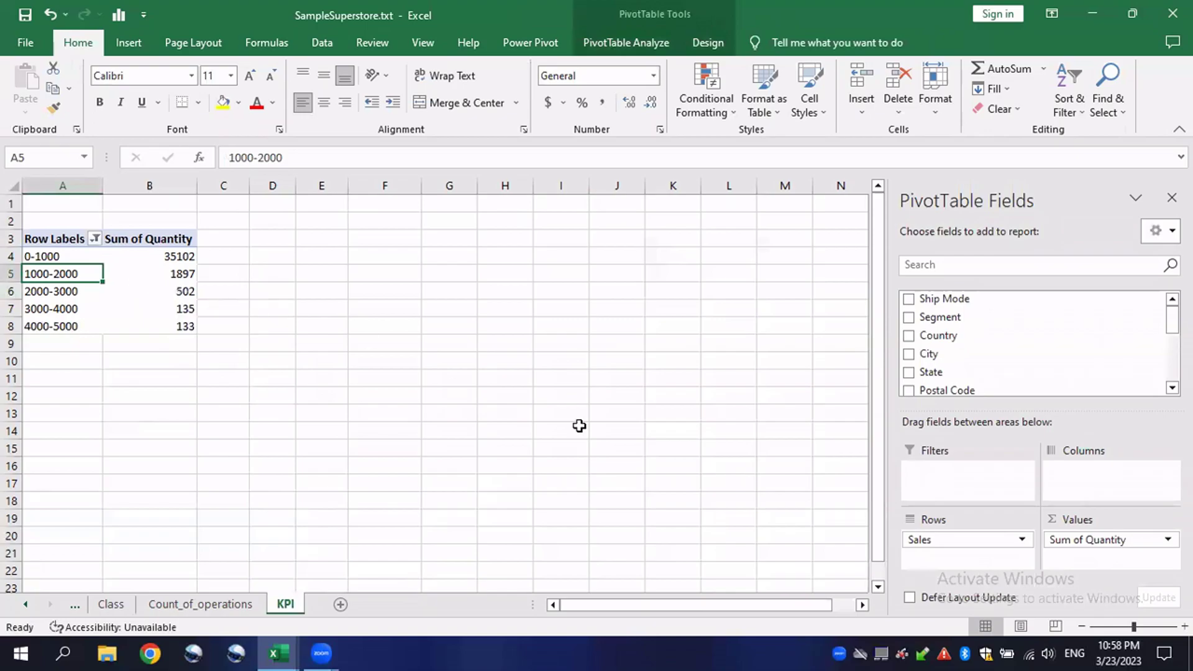
drag(945, 541, 743, 518)
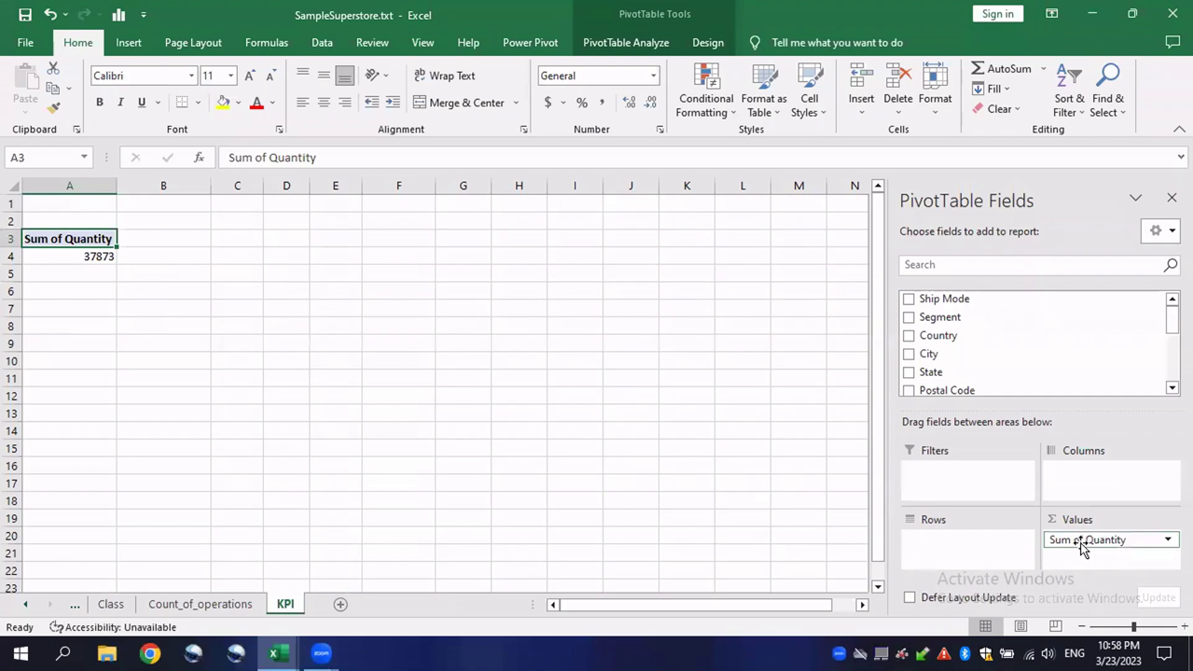
drag(1065, 541, 802, 514)
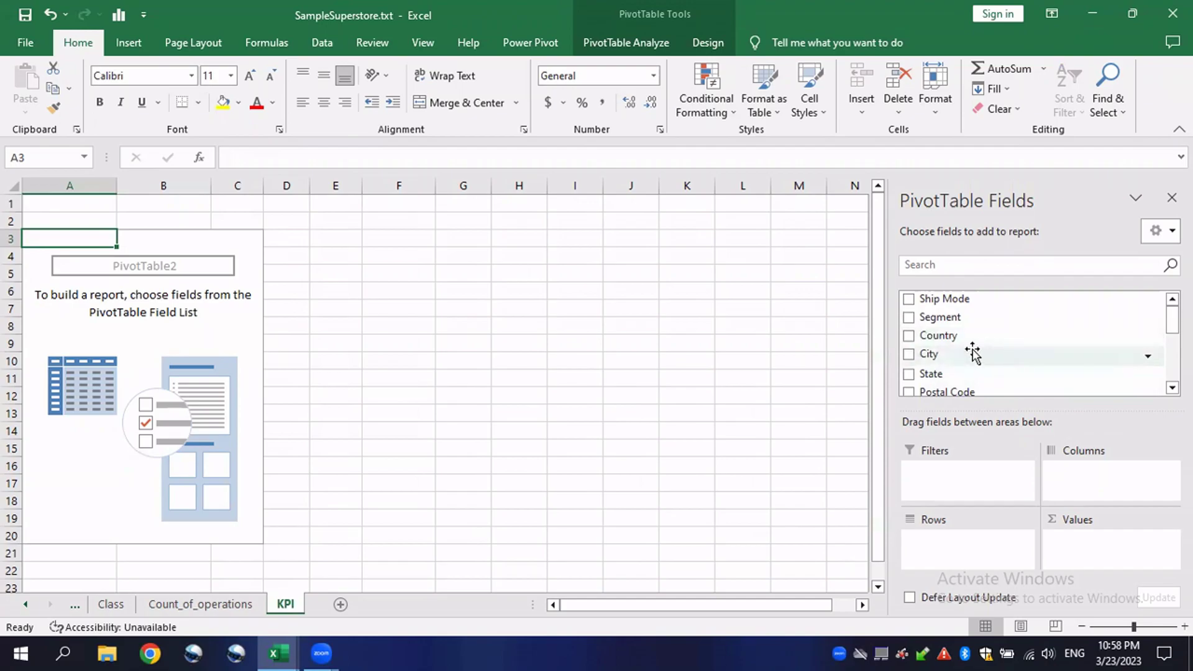
Step: Add Sales to the KPI PivotTable's values and summarize it by Sum
scroll(954, 363, down, 2)
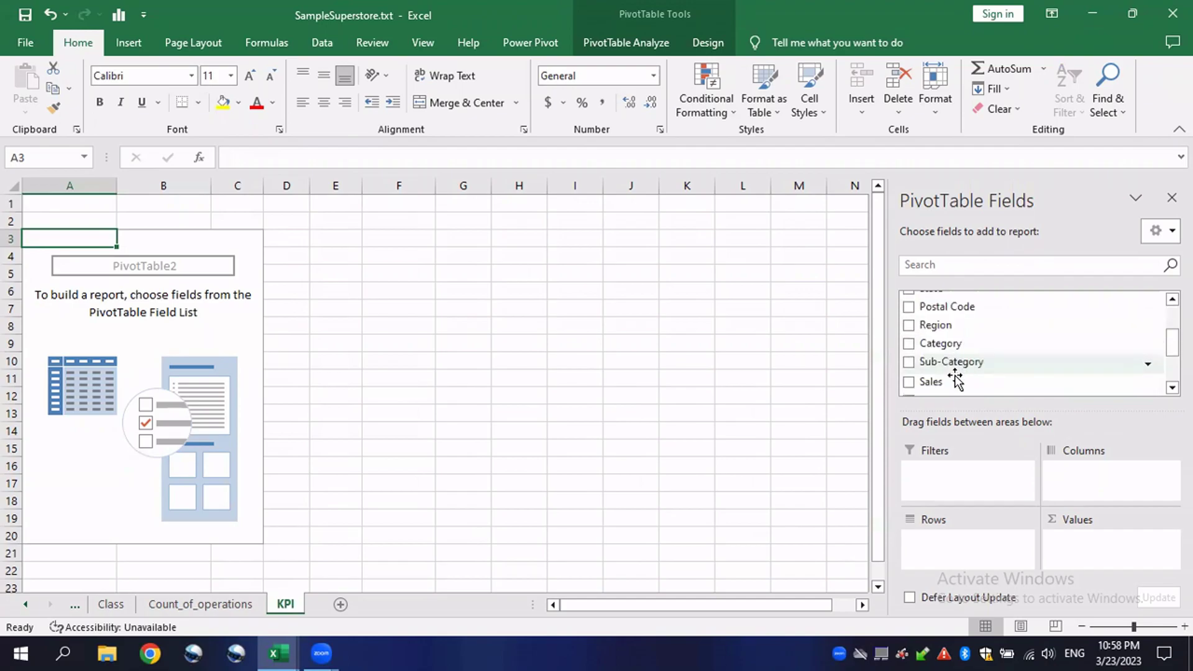
drag(951, 378, 1106, 554)
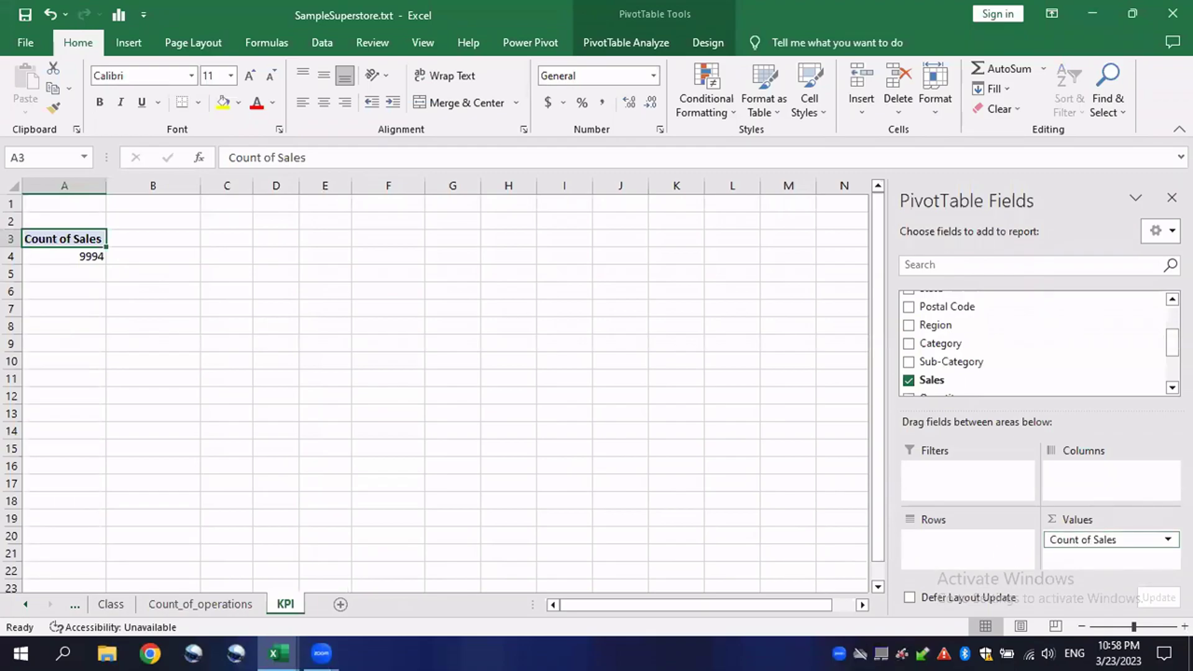
click(1139, 540)
click(1130, 525)
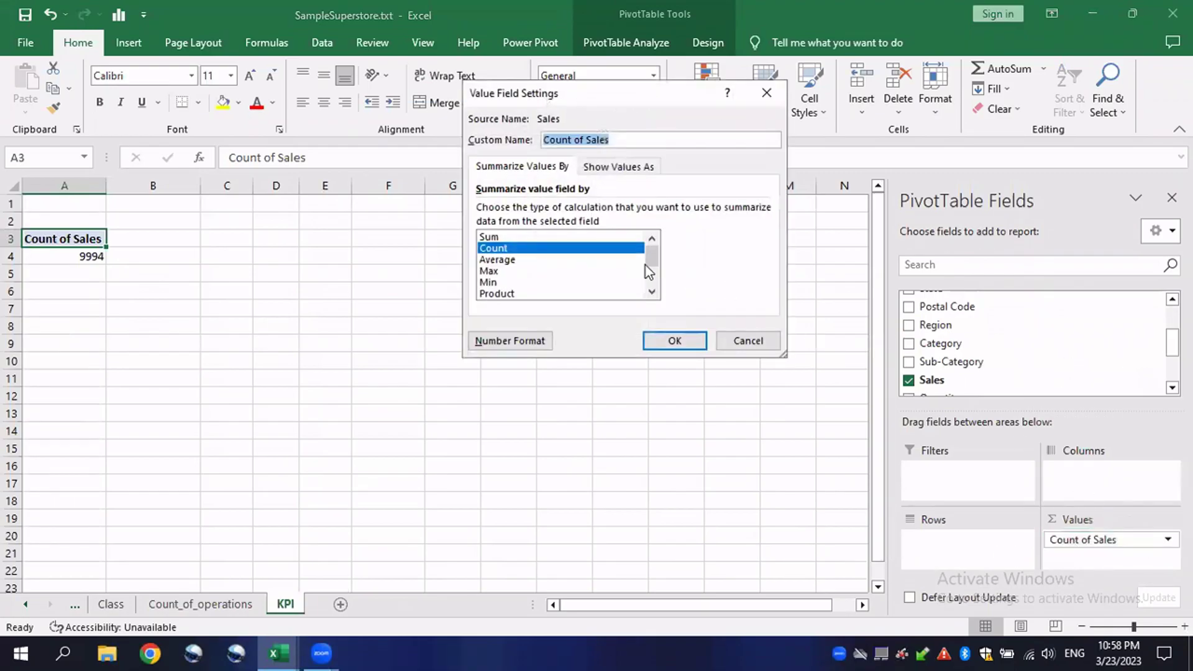
click(501, 238)
click(684, 344)
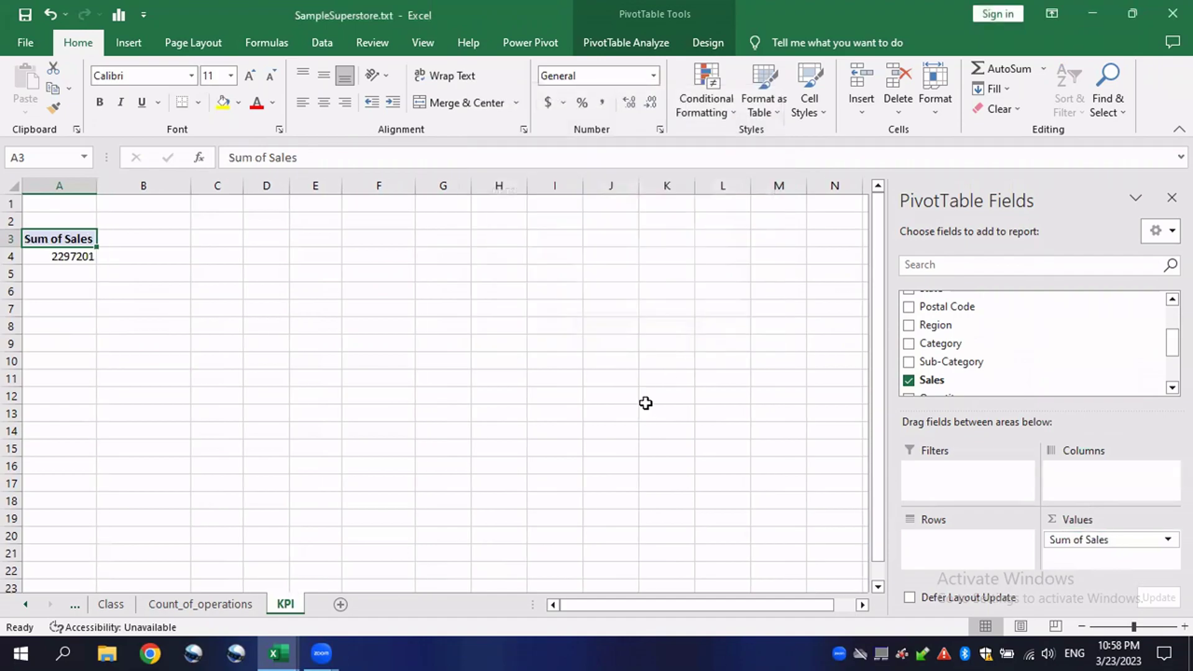
Step: Check the total of the Sales column in the SampleSuperstore data sheet, then return to the KPI sheet
click(72, 609)
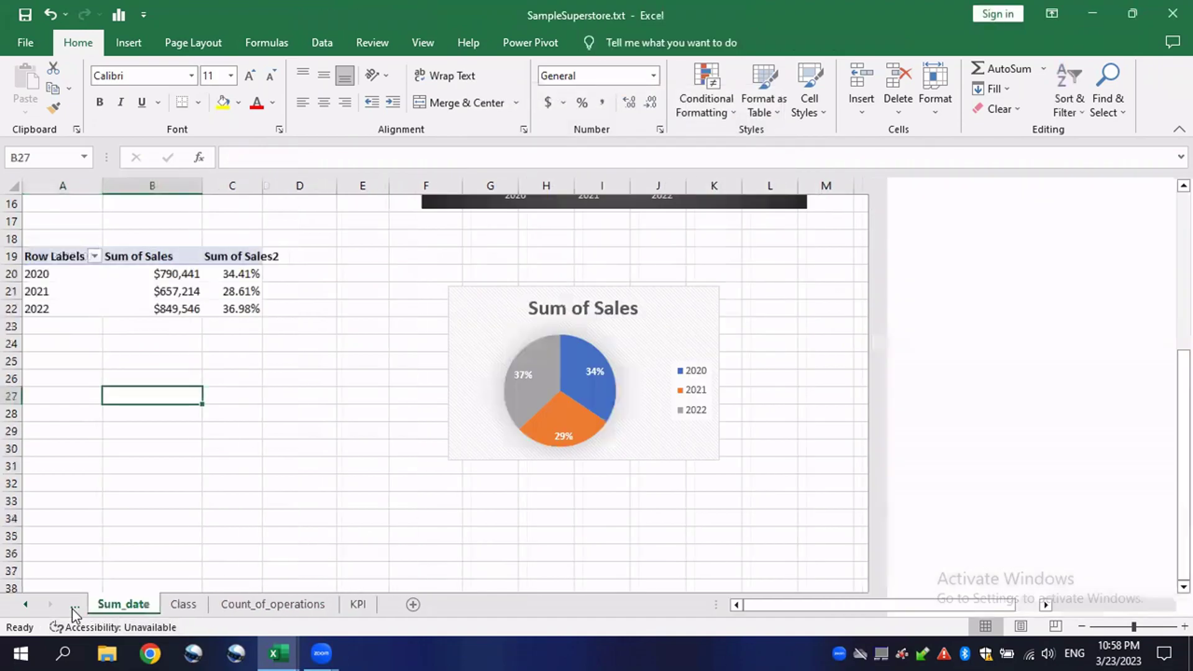
click(75, 606)
click(75, 606)
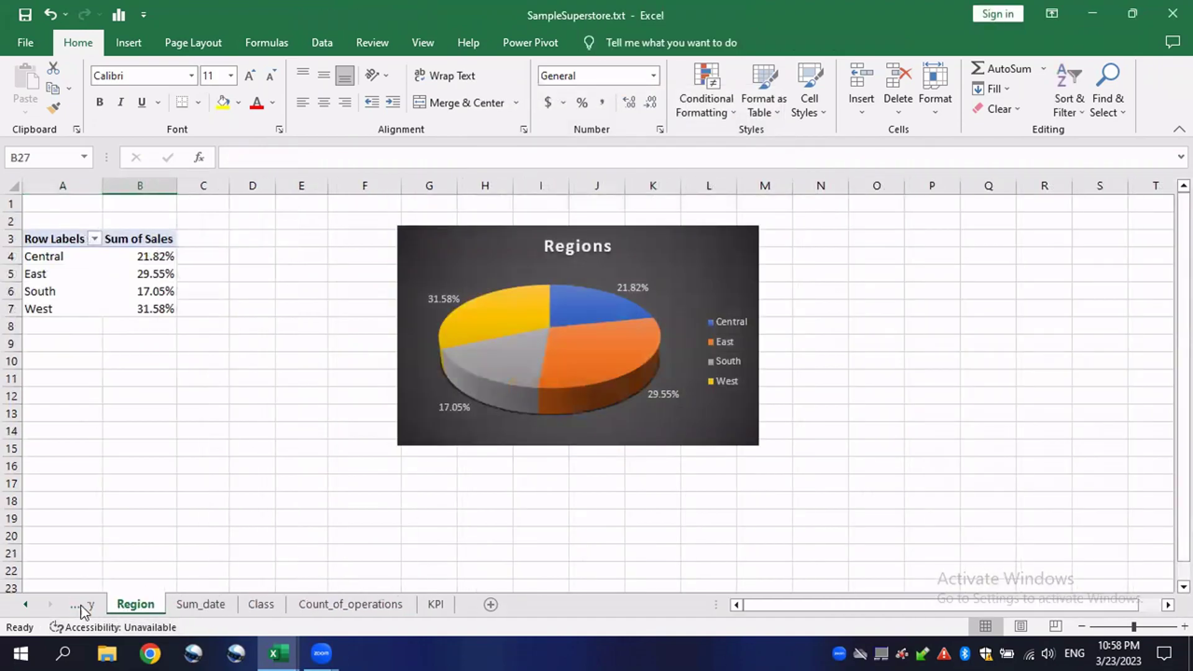
click(75, 606)
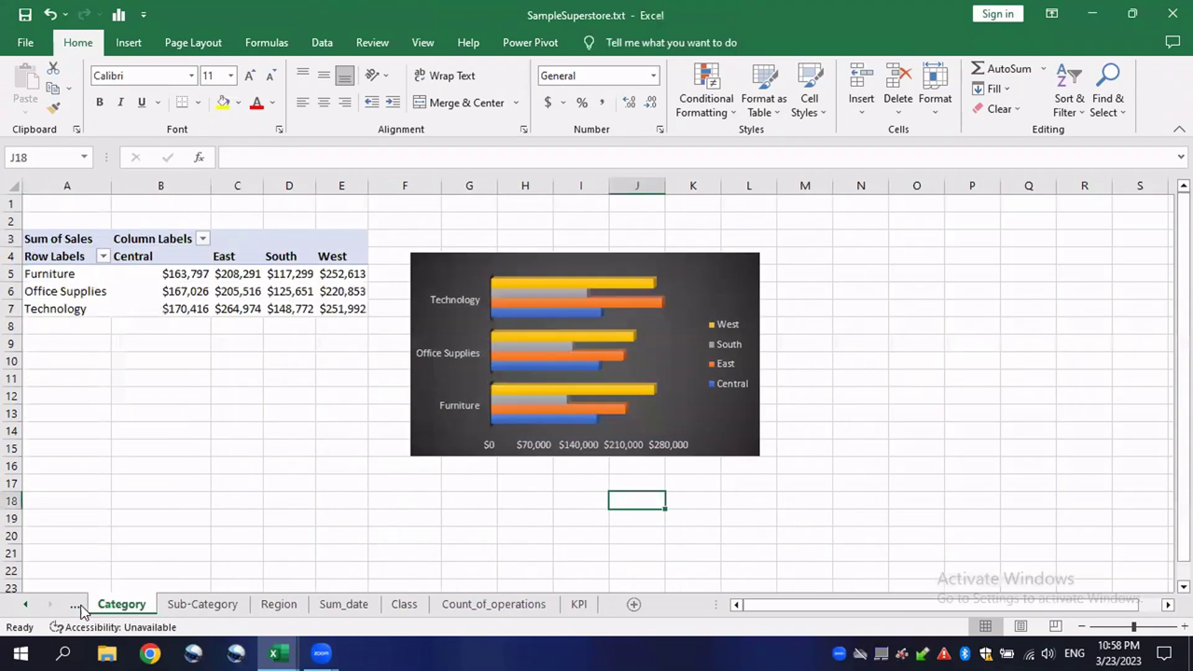
click(75, 606)
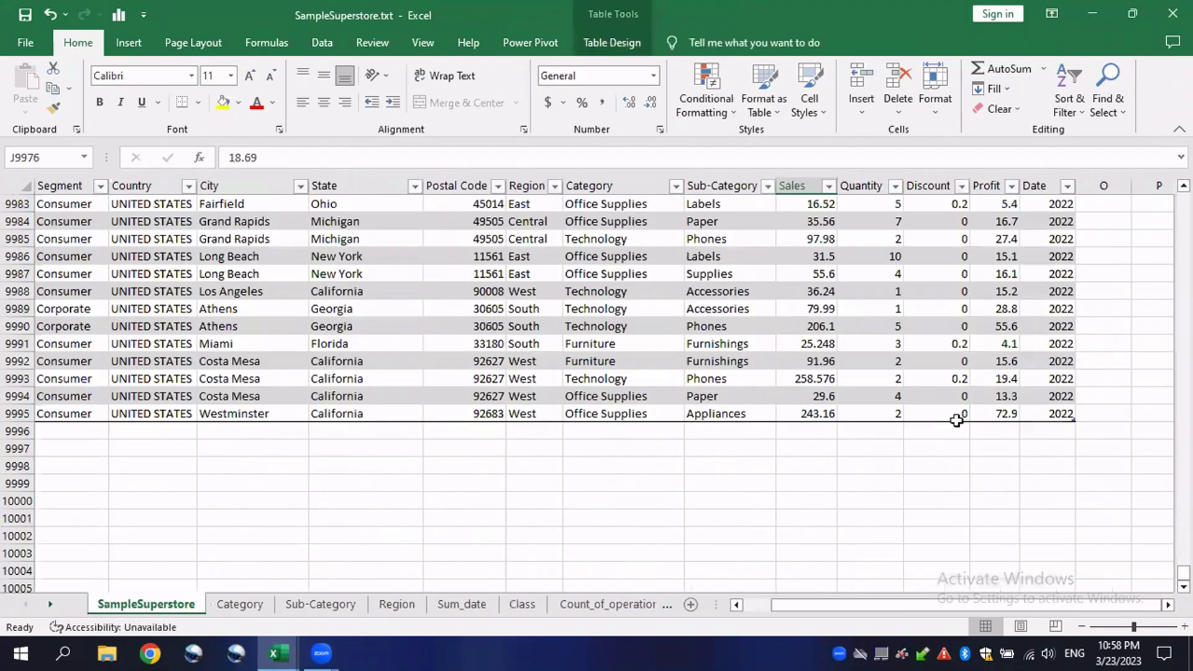
scroll(957, 419, up, 4)
drag(1185, 573, 1184, 198)
click(806, 186)
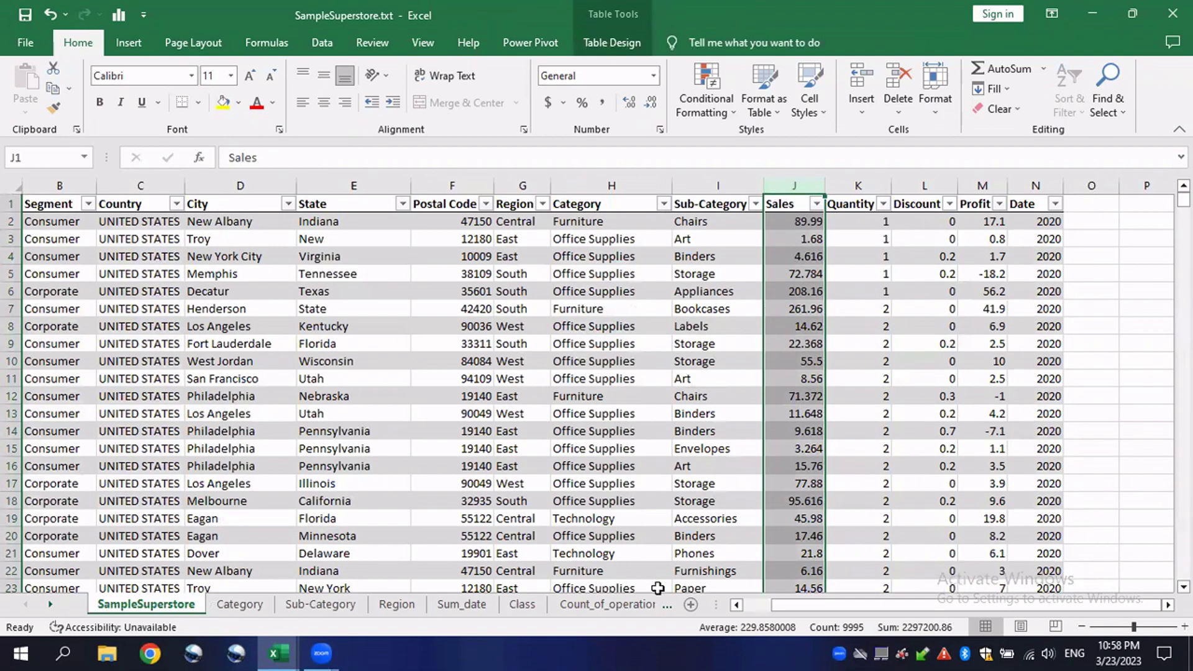
click(666, 607)
click(570, 609)
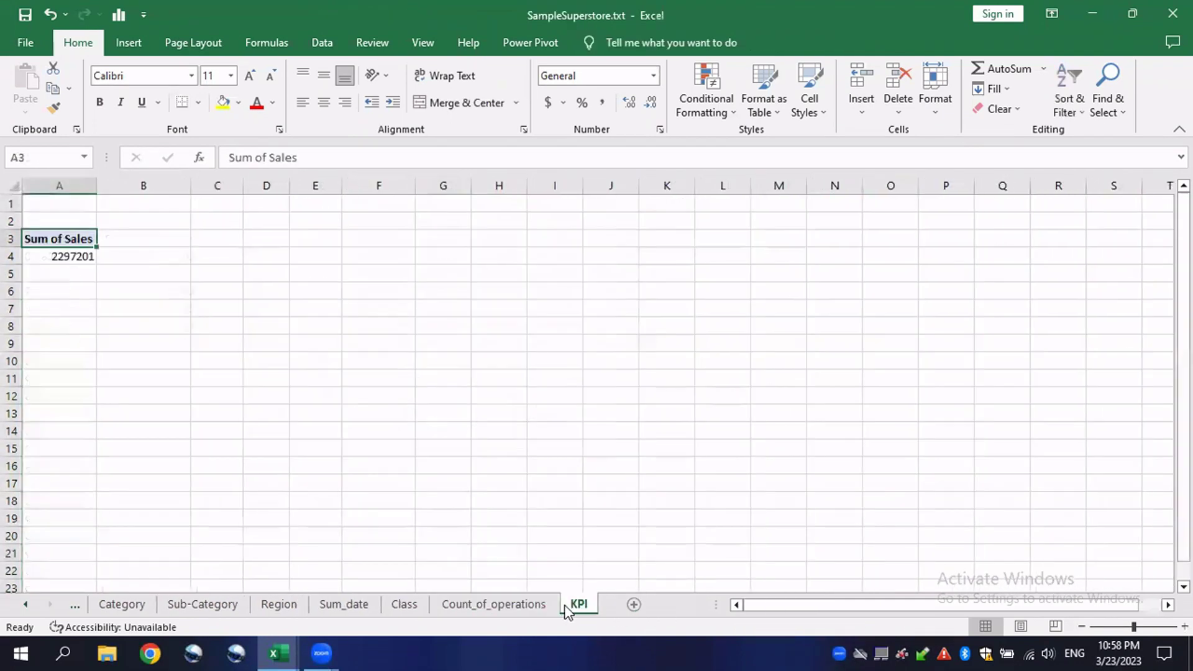
Step: Format the Sum of Sales value on the KPI sheet as Currency with no decimal places
click(73, 256)
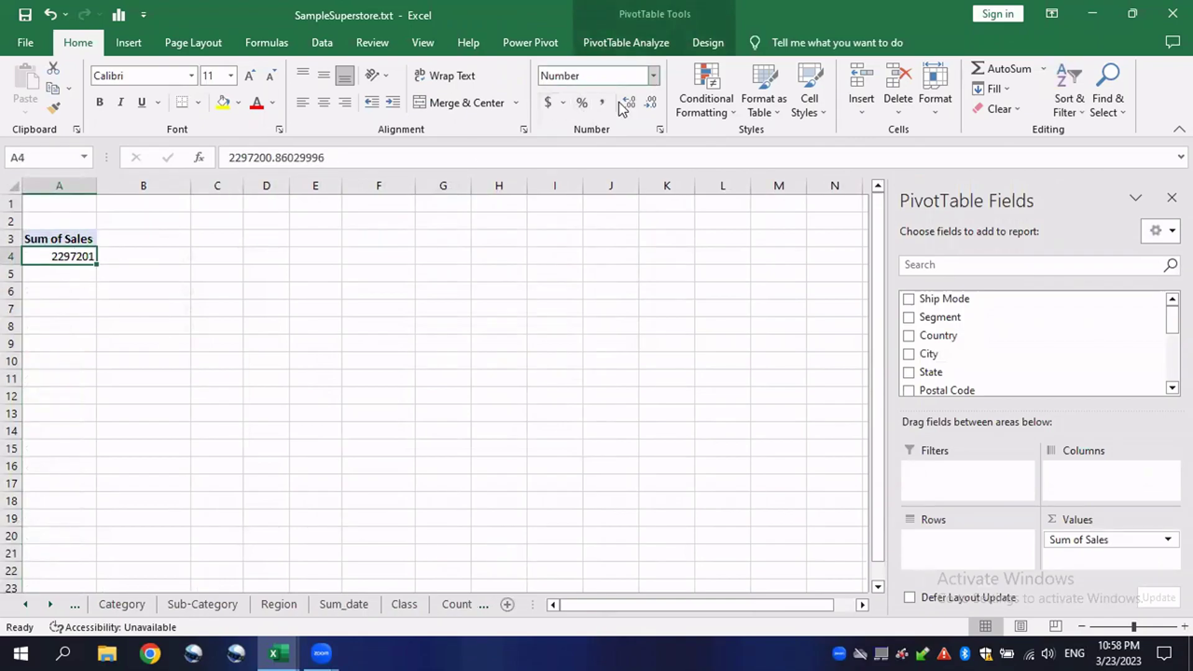
click(657, 77)
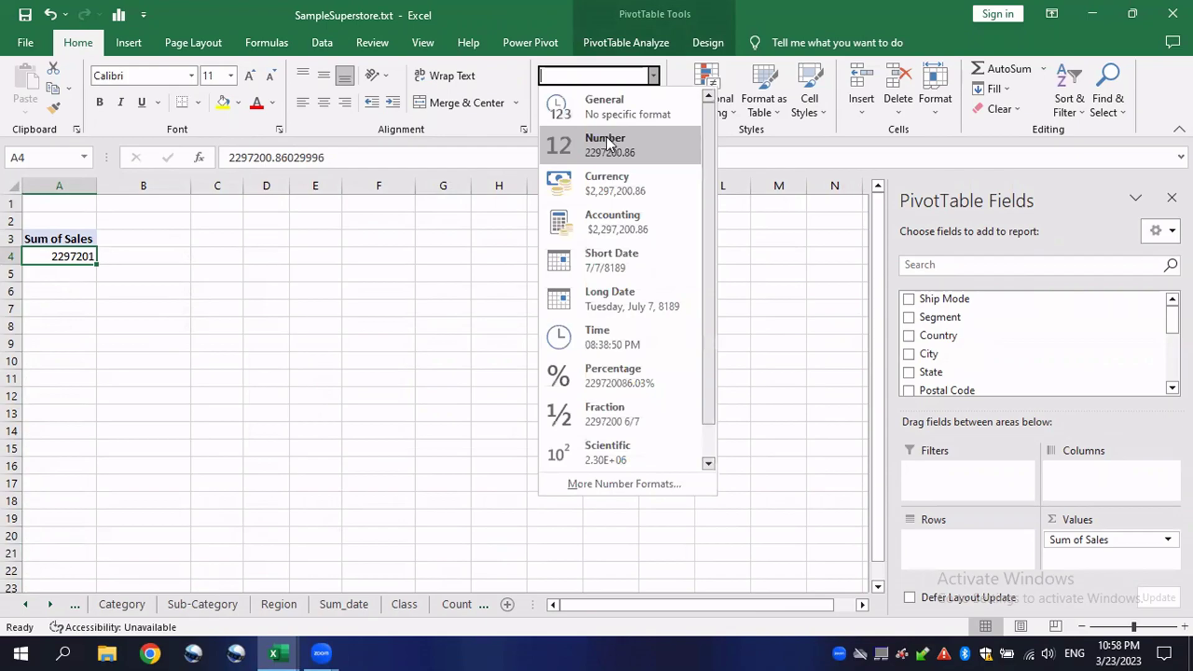
click(611, 187)
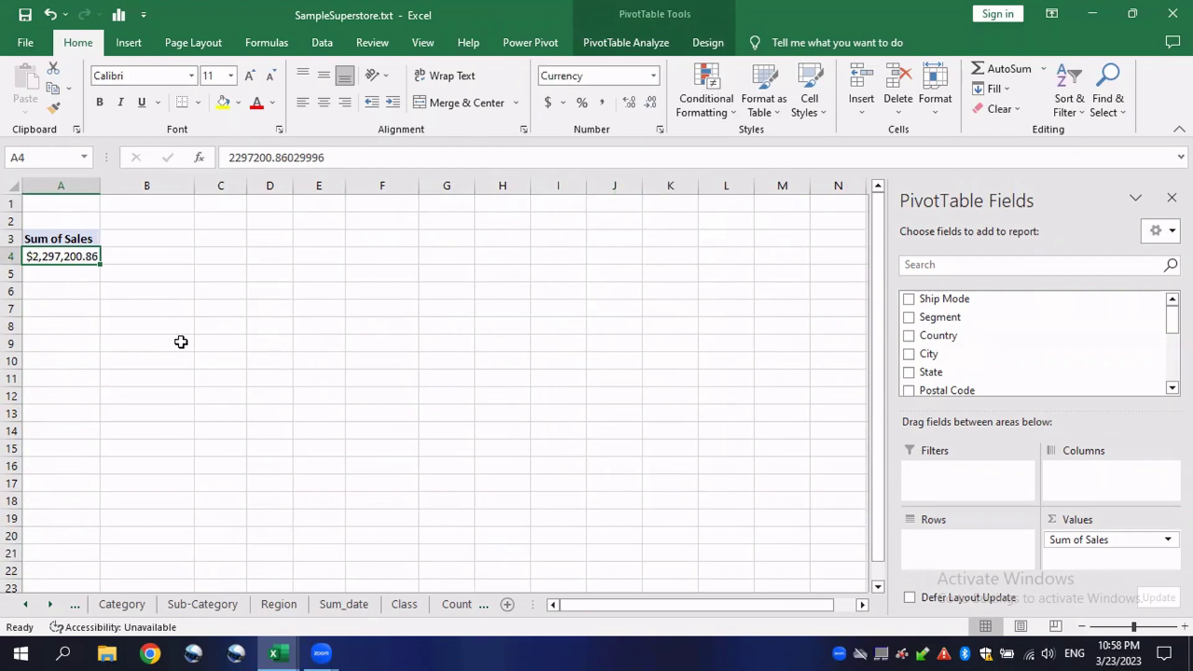
click(651, 103)
click(650, 103)
click(311, 309)
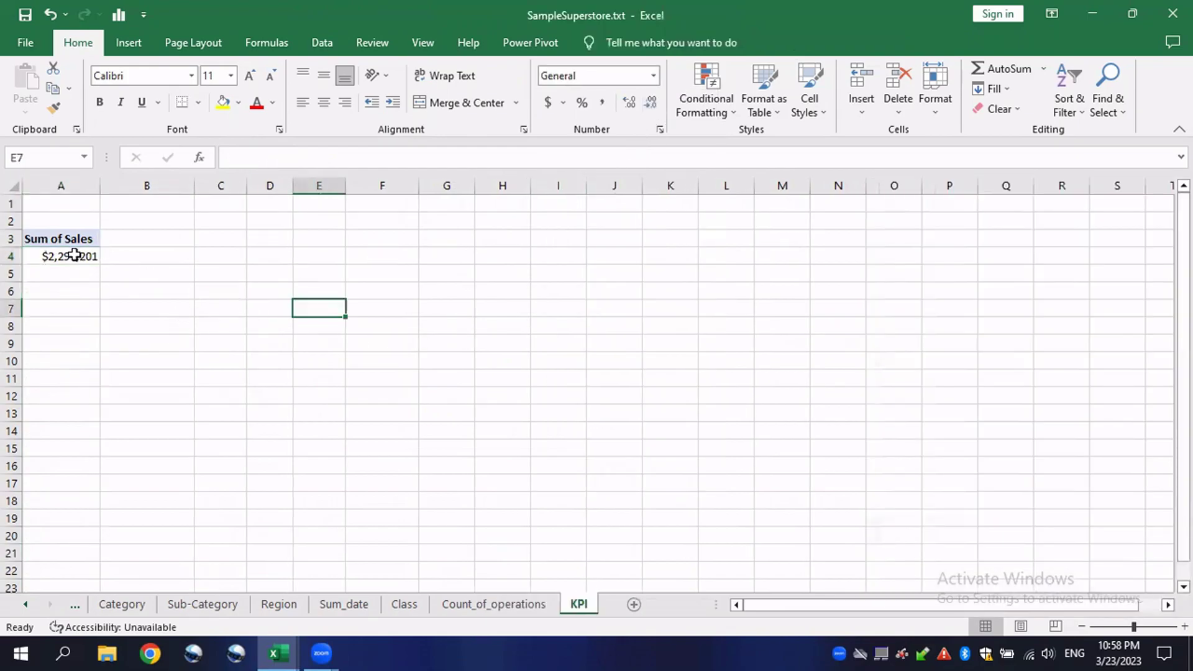
Step: Add Profit to the KPI PivotTable's values as a sum beside Sum of Sales
click(69, 256)
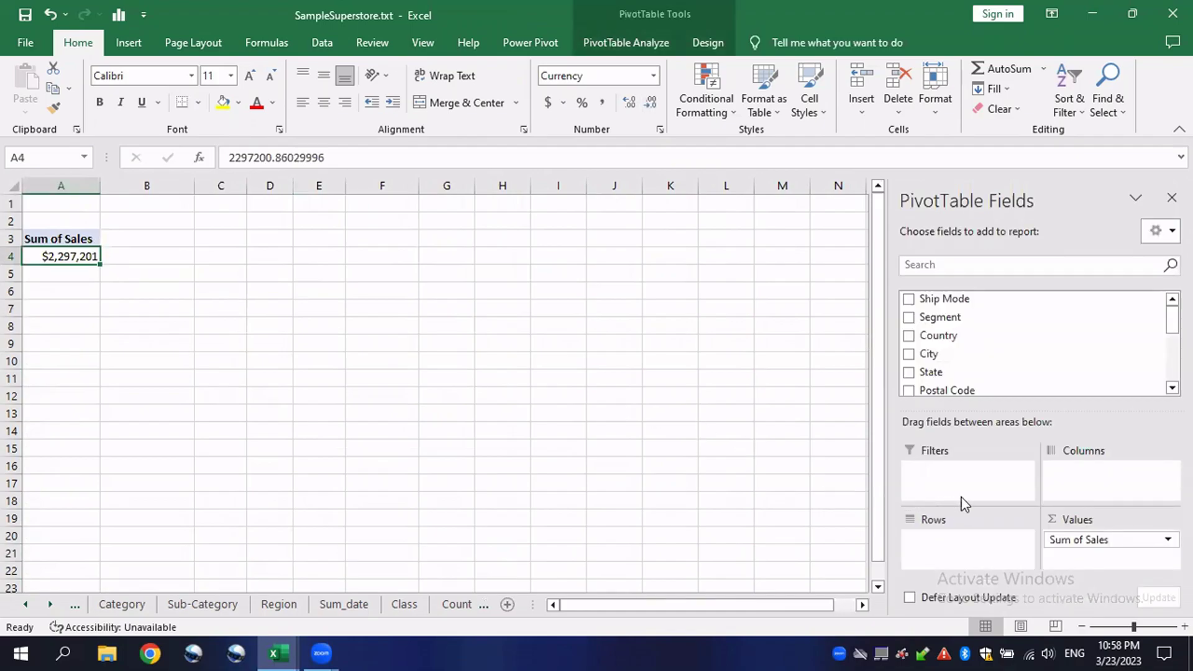
scroll(970, 348, down, 3)
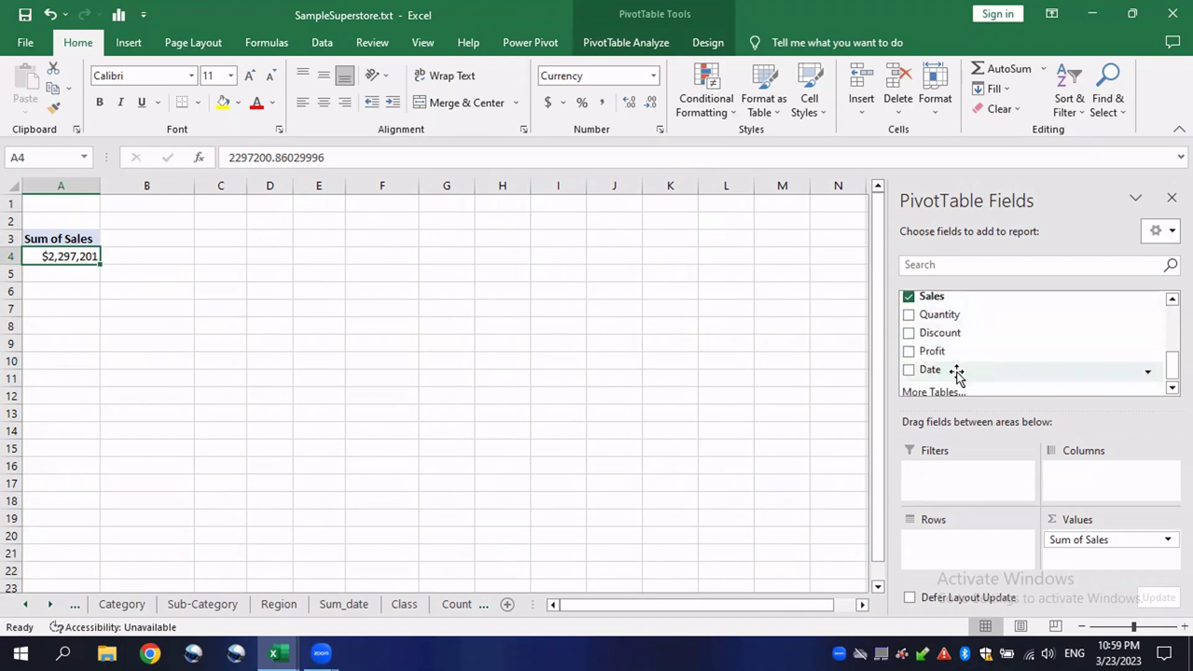
drag(937, 349, 1085, 561)
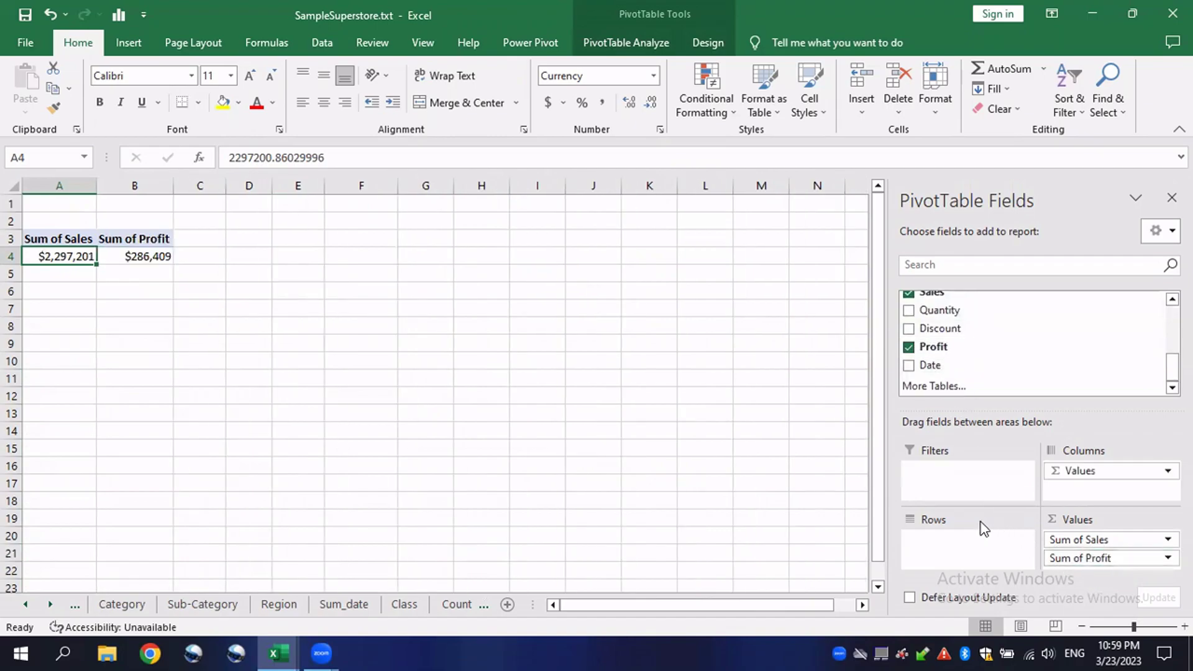
click(148, 255)
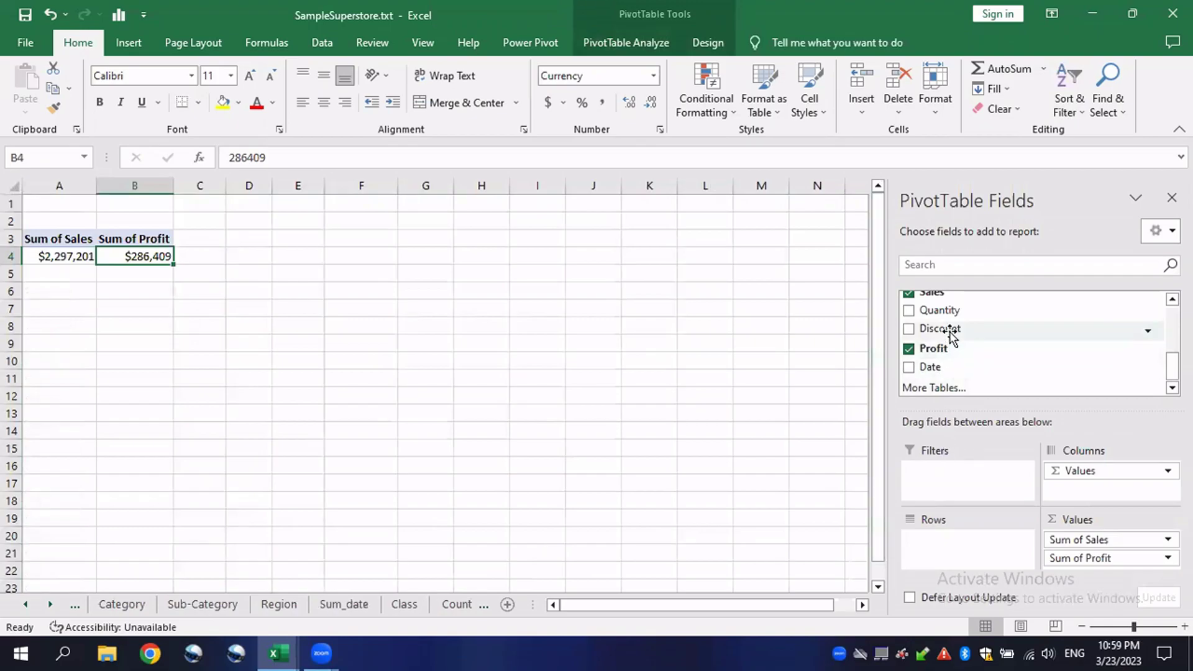
Step: Add Discount to the KPI PivotTable's values and summarize it by Average
drag(949, 337, 1077, 566)
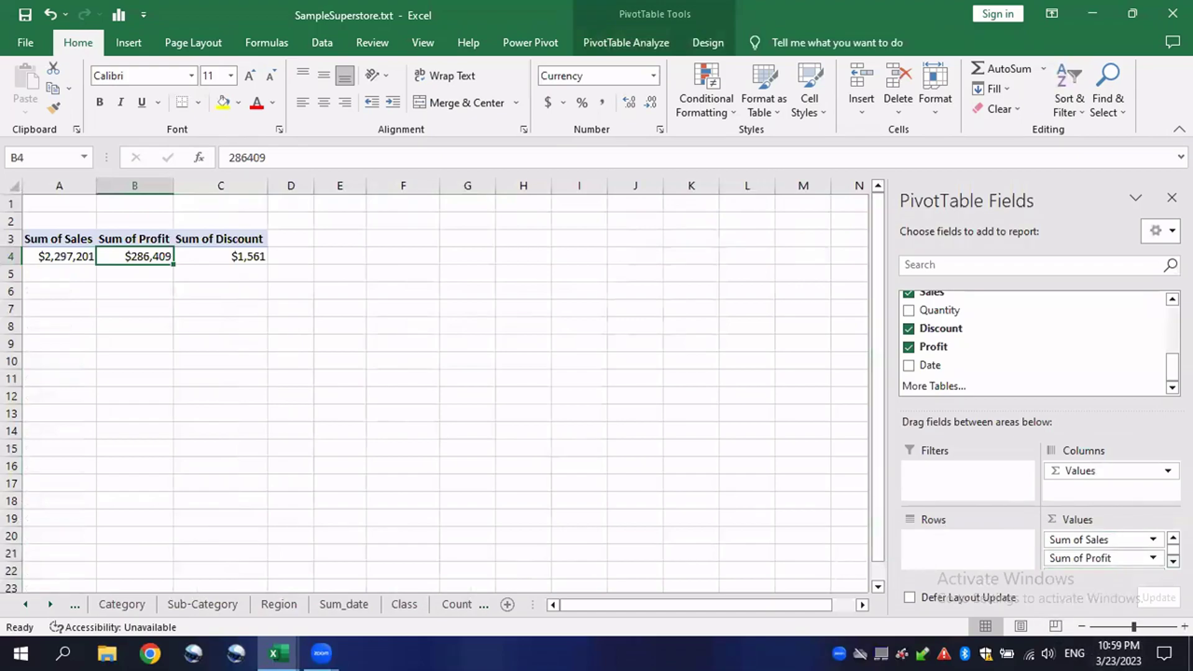
scroll(1150, 550, down, 1)
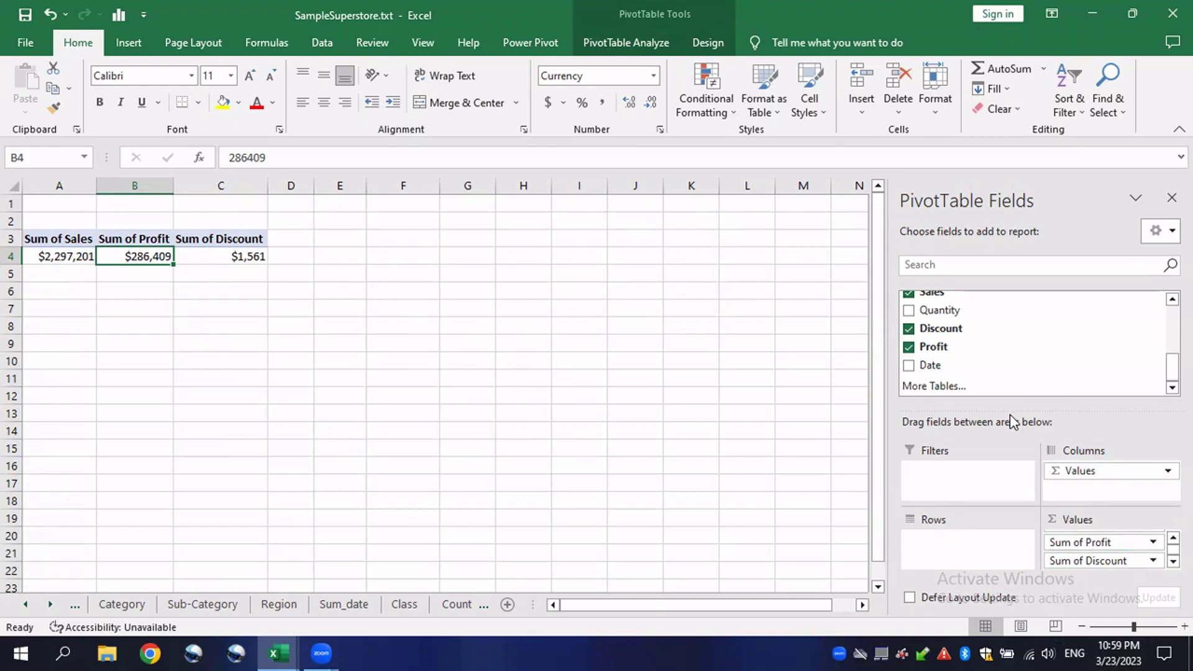
drag(1013, 422, 1014, 374)
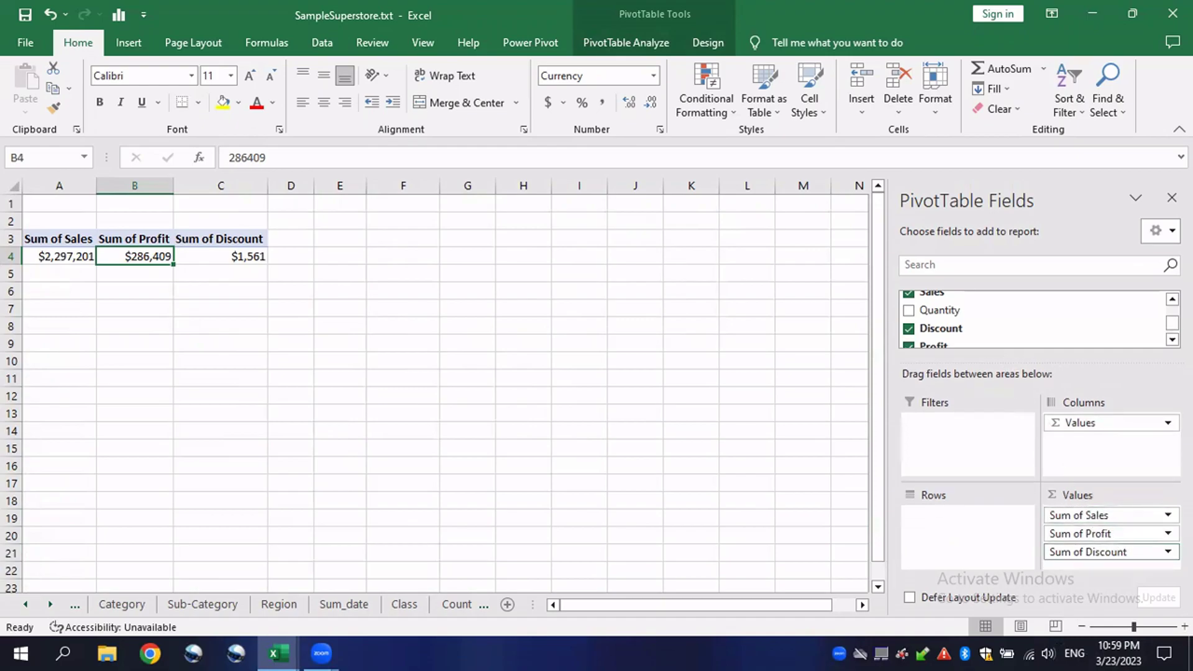
click(1156, 552)
click(1106, 530)
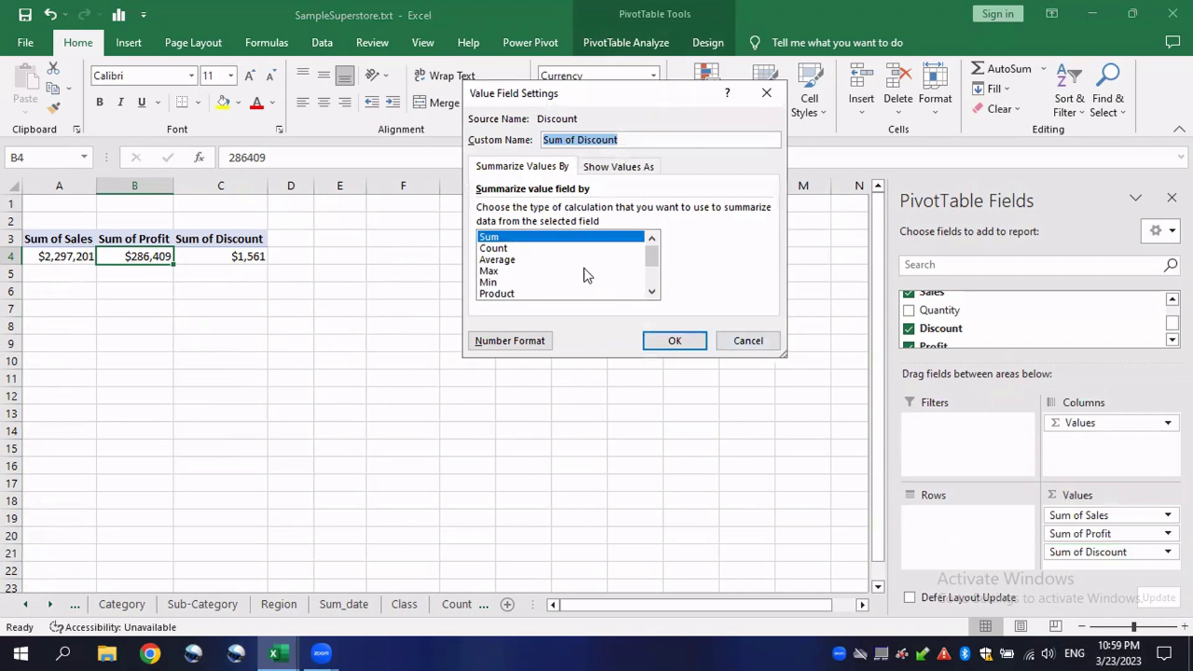
click(516, 261)
click(676, 340)
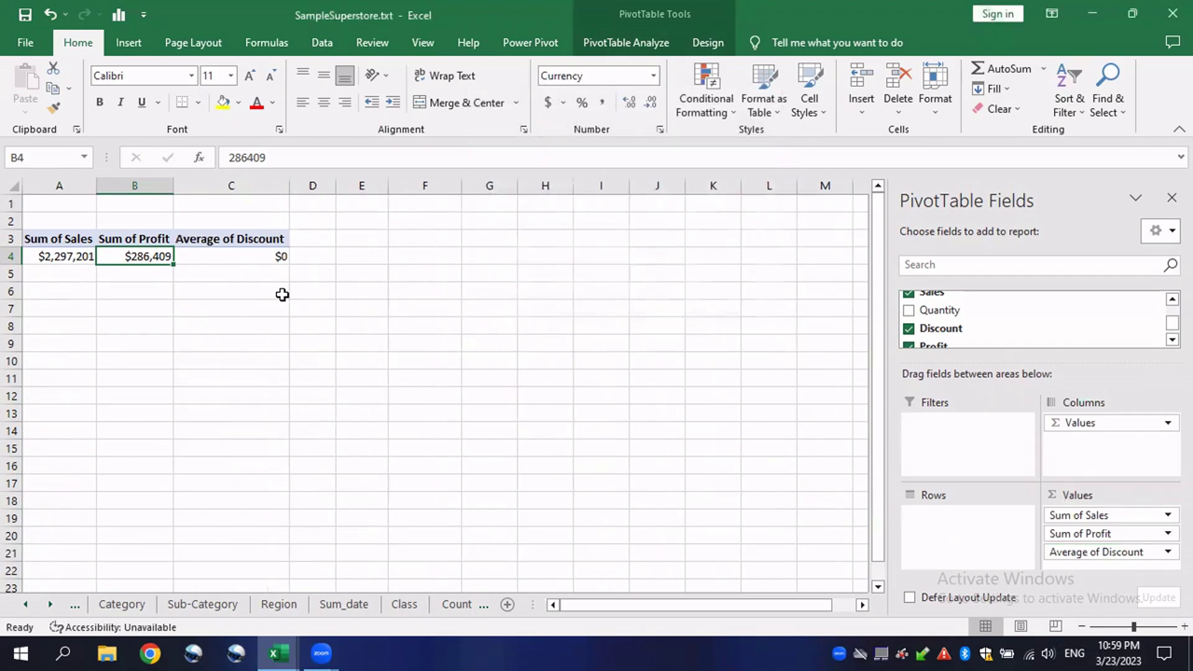
Step: Show the Average of Discount value in C4 with two decimal places
click(256, 255)
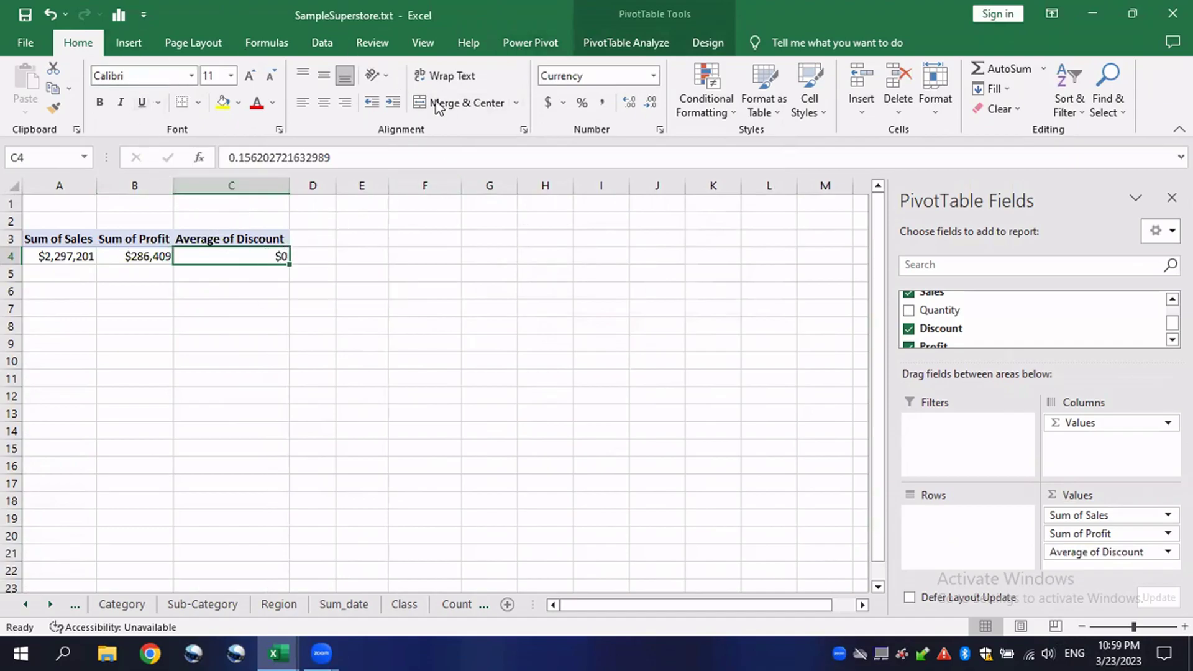
click(630, 103)
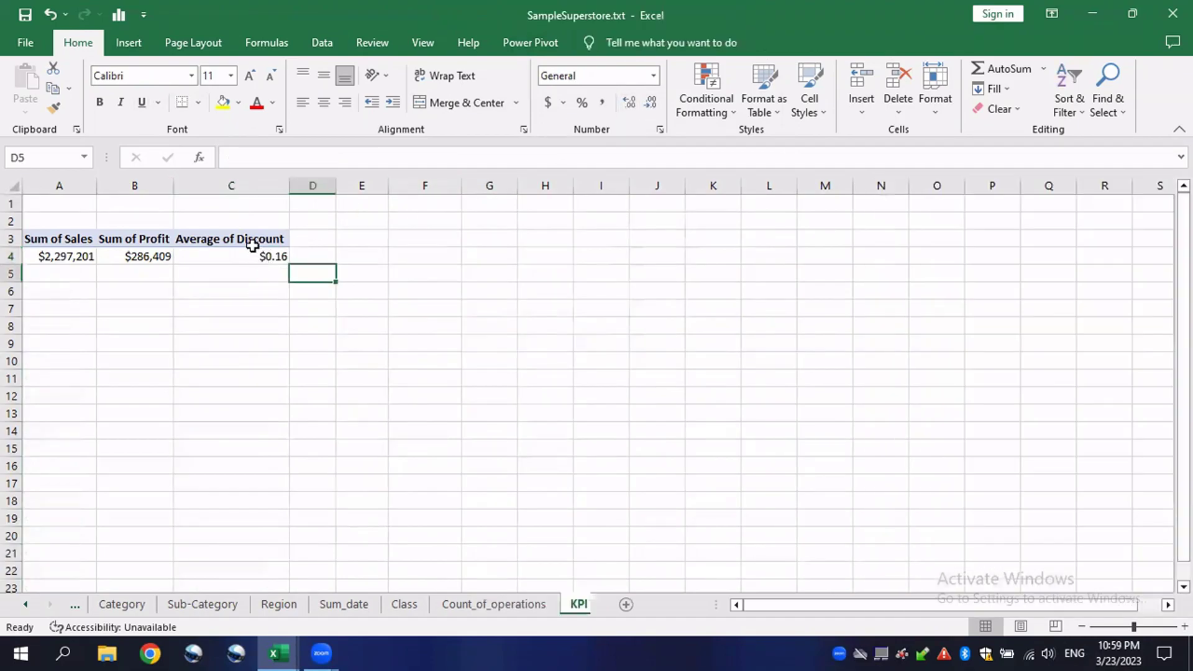
click(253, 242)
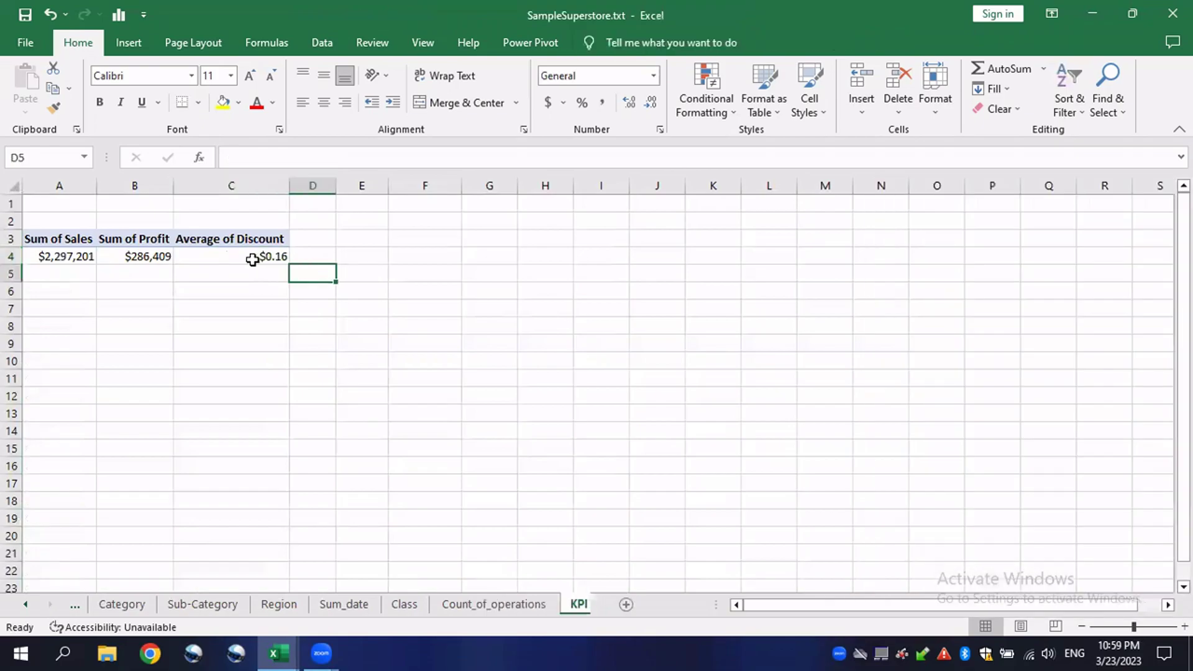
click(283, 256)
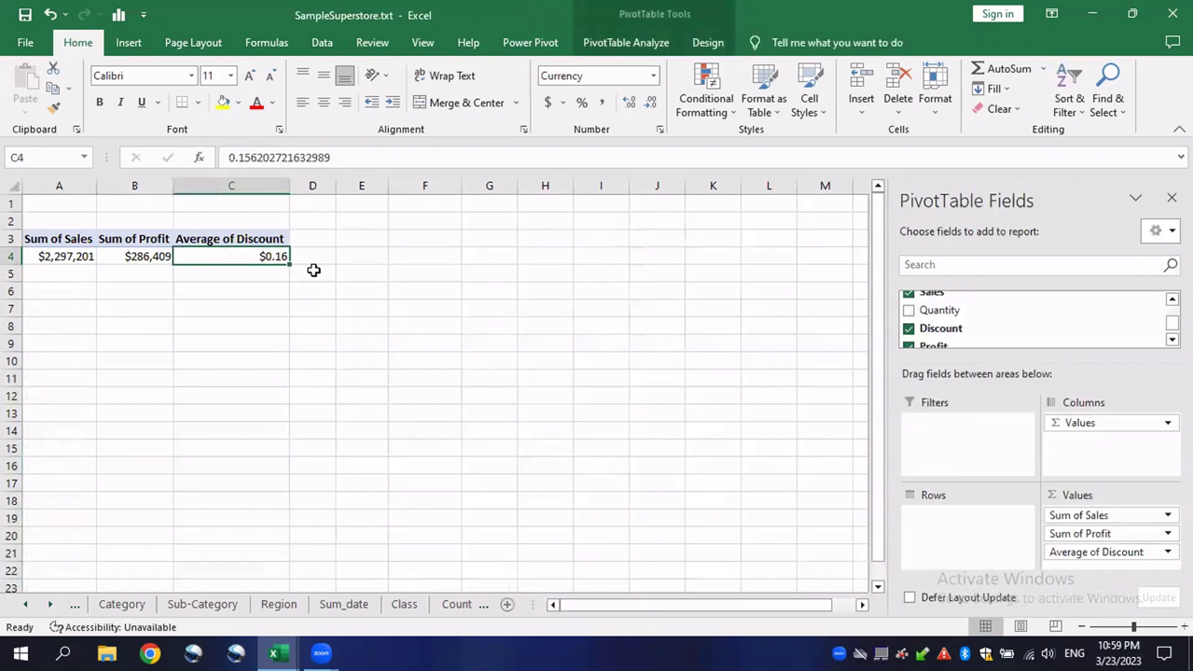
Step: Widen the empty column D beside the KPI PivotTable and select cell D4
click(340, 255)
click(312, 256)
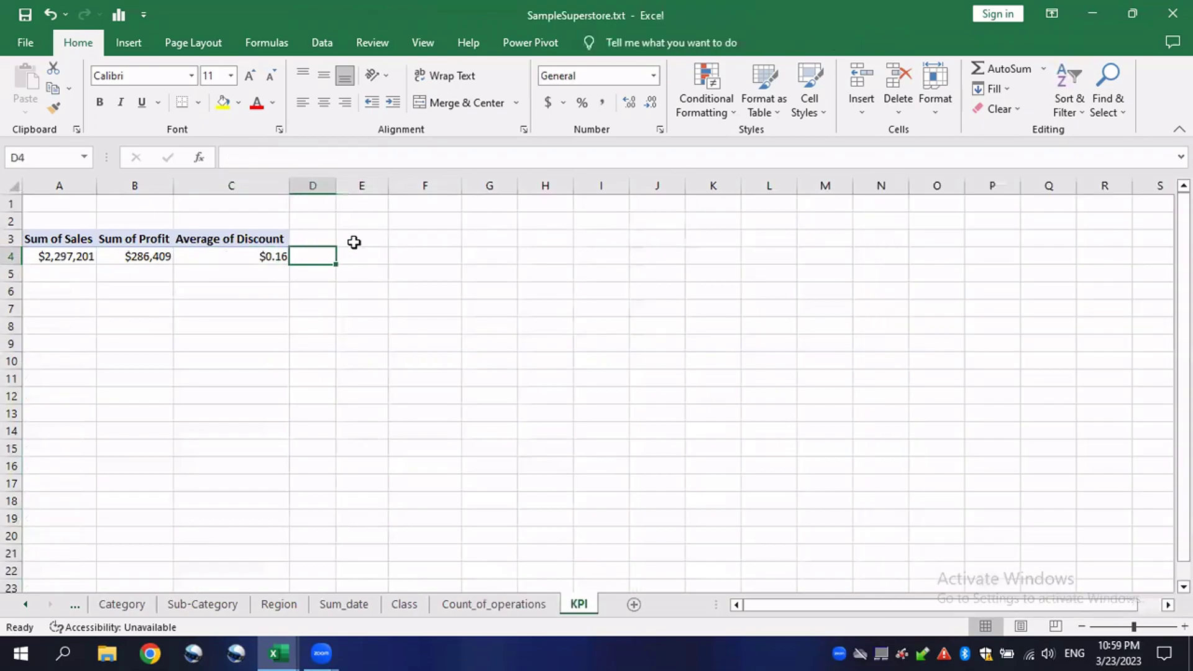
drag(334, 185, 372, 185)
click(391, 269)
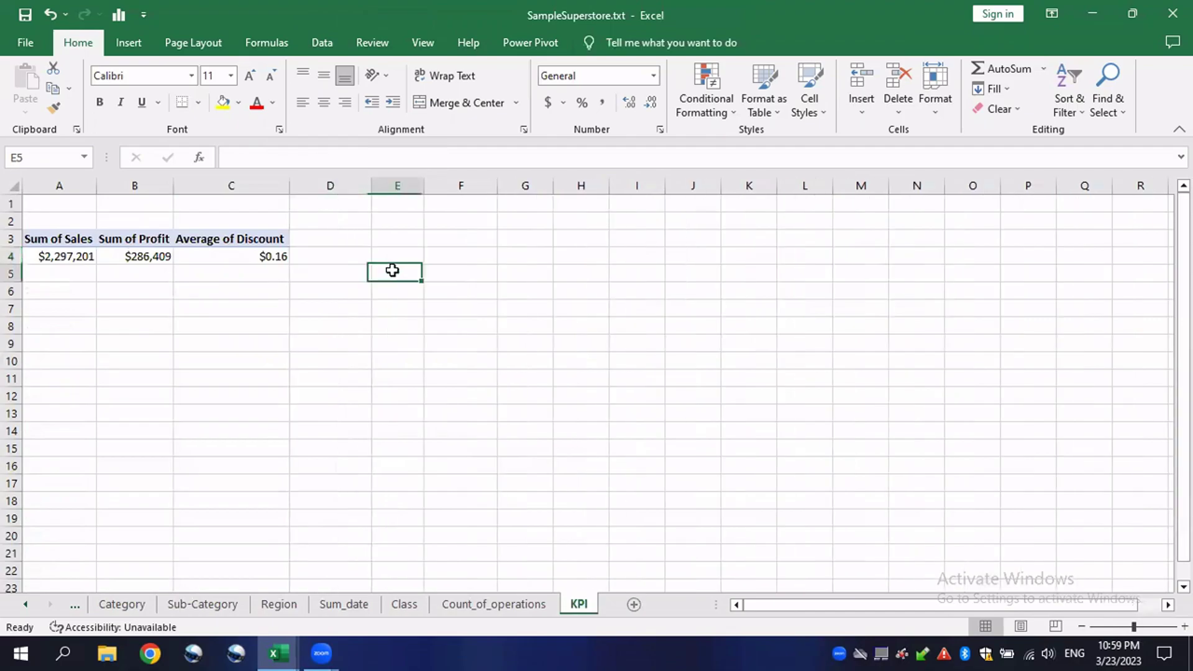
click(317, 254)
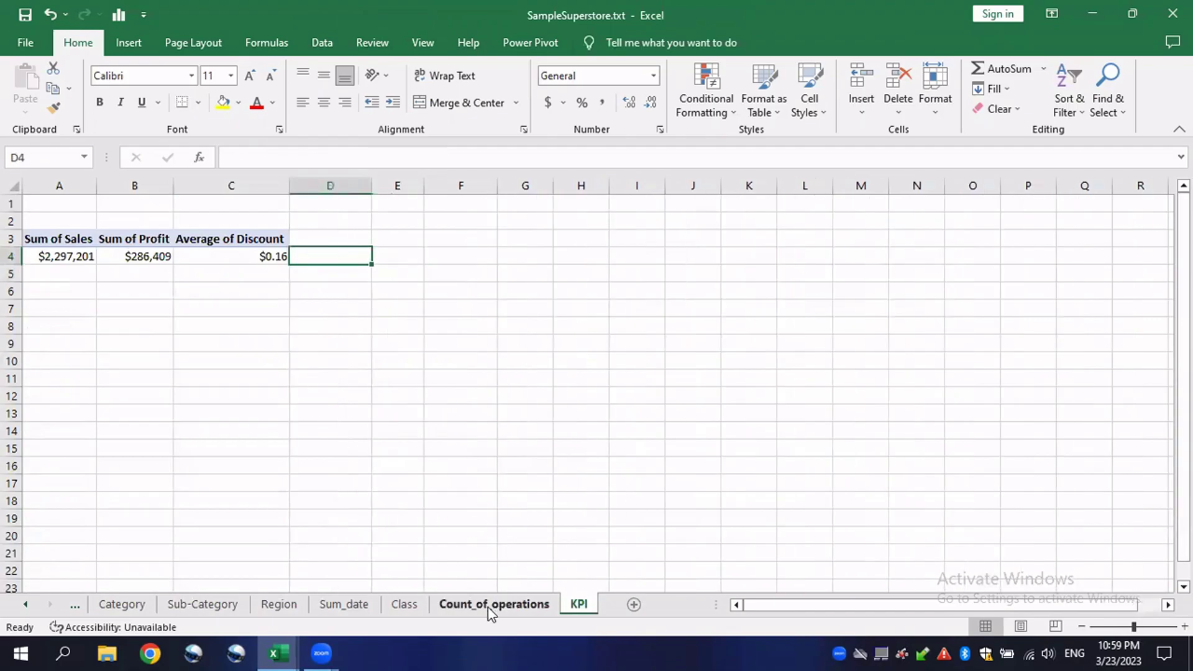
Step: Move the Sum_date sheet between Count_of_operations and KPI in the sheet order
click(336, 606)
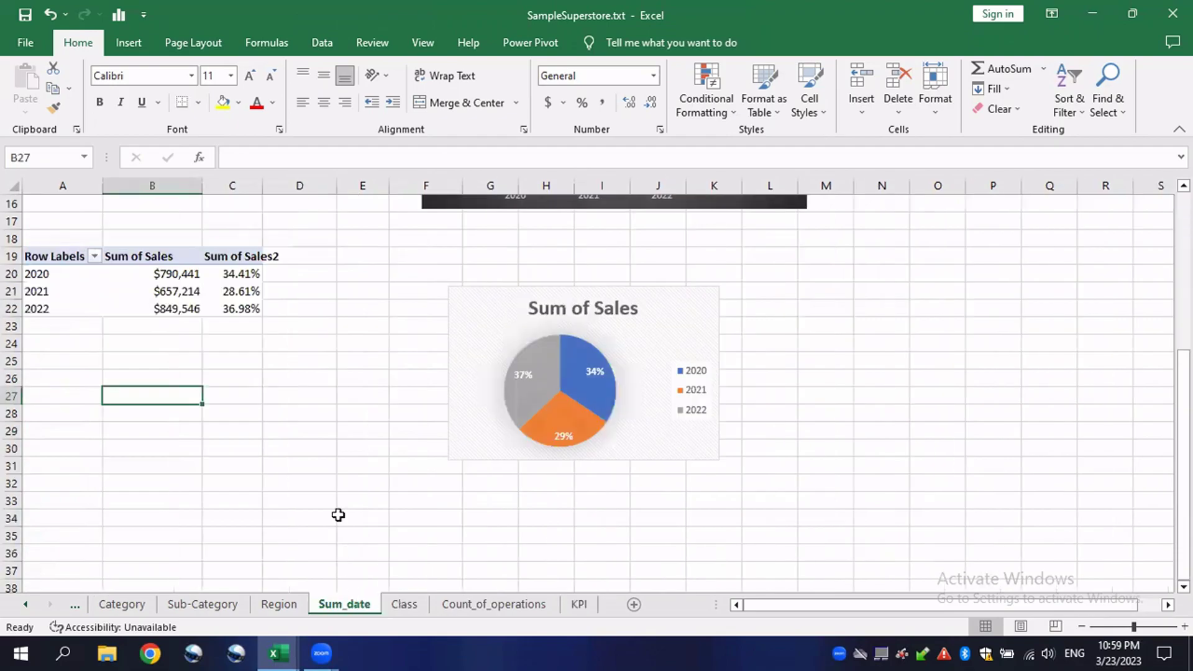
click(181, 307)
click(181, 293)
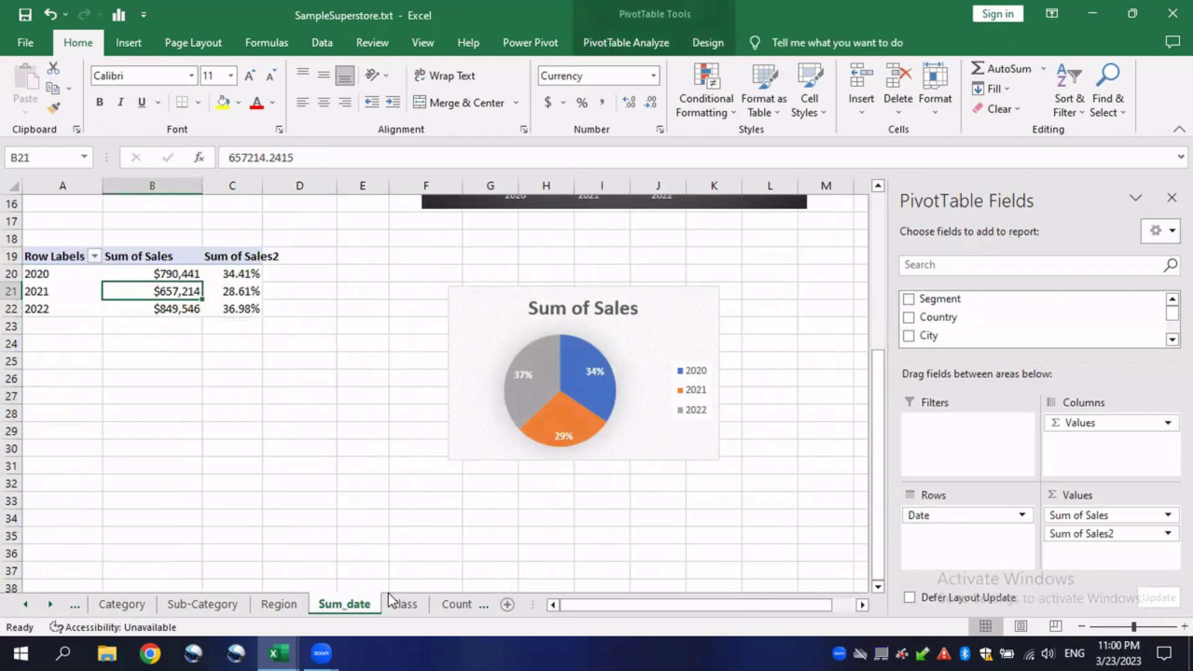
drag(335, 606, 467, 615)
click(457, 603)
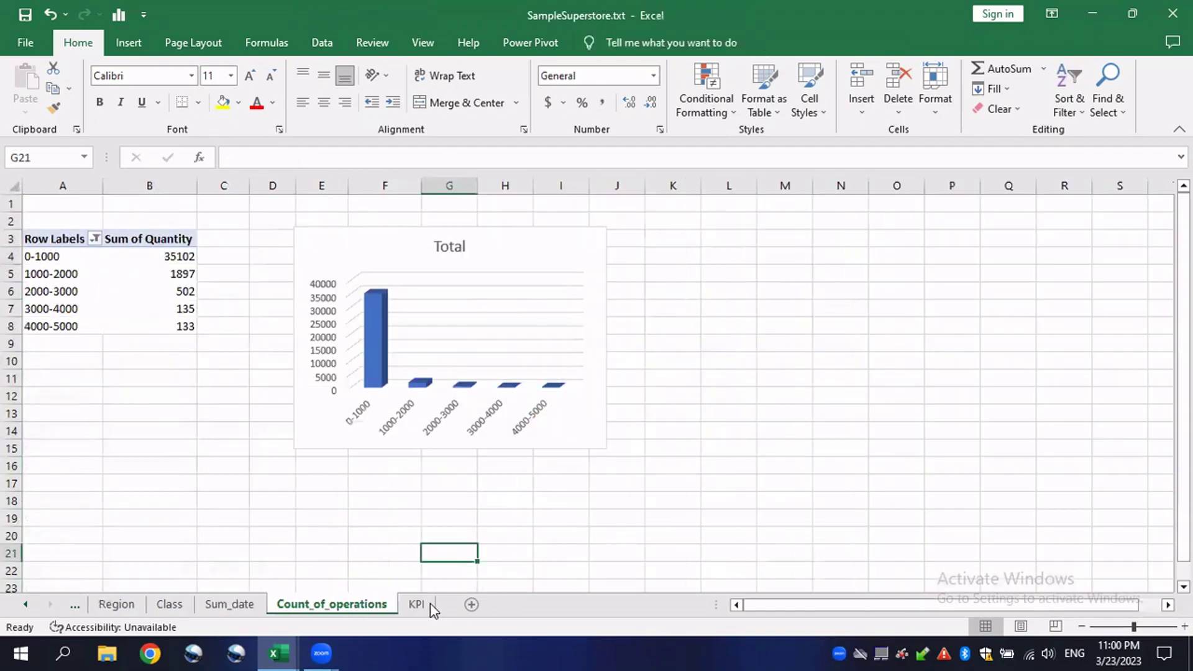
click(215, 608)
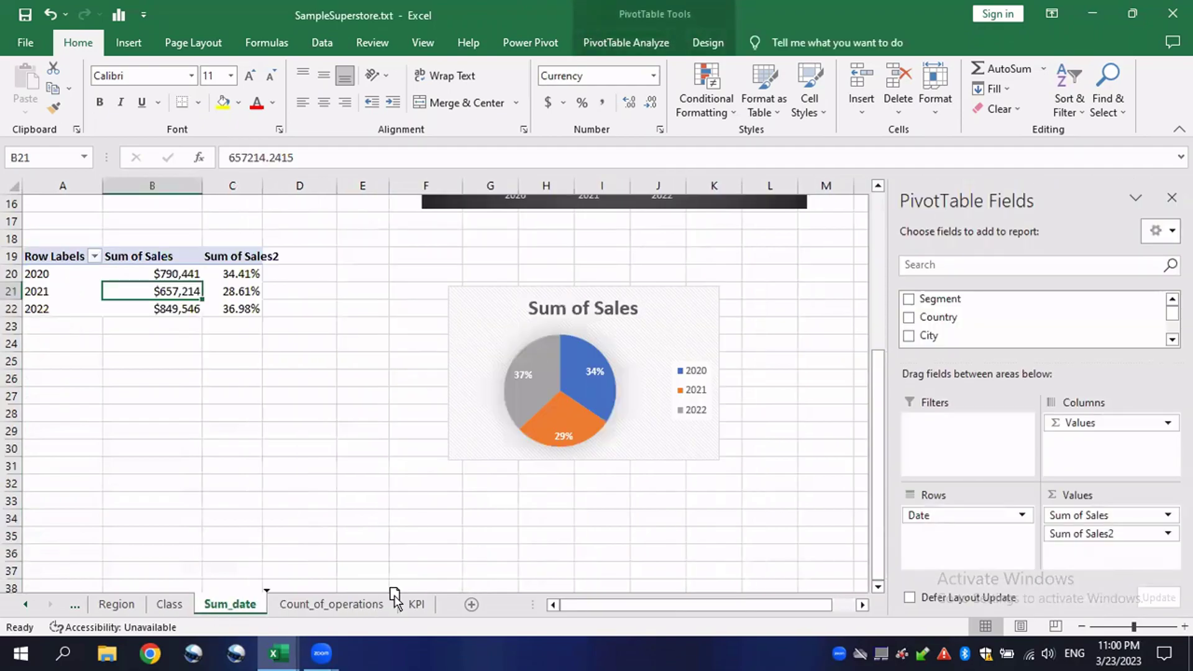
mouse_move(396, 598)
mouse_down()
mouse_move(305, 609)
mouse_move(400, 607)
mouse_up()
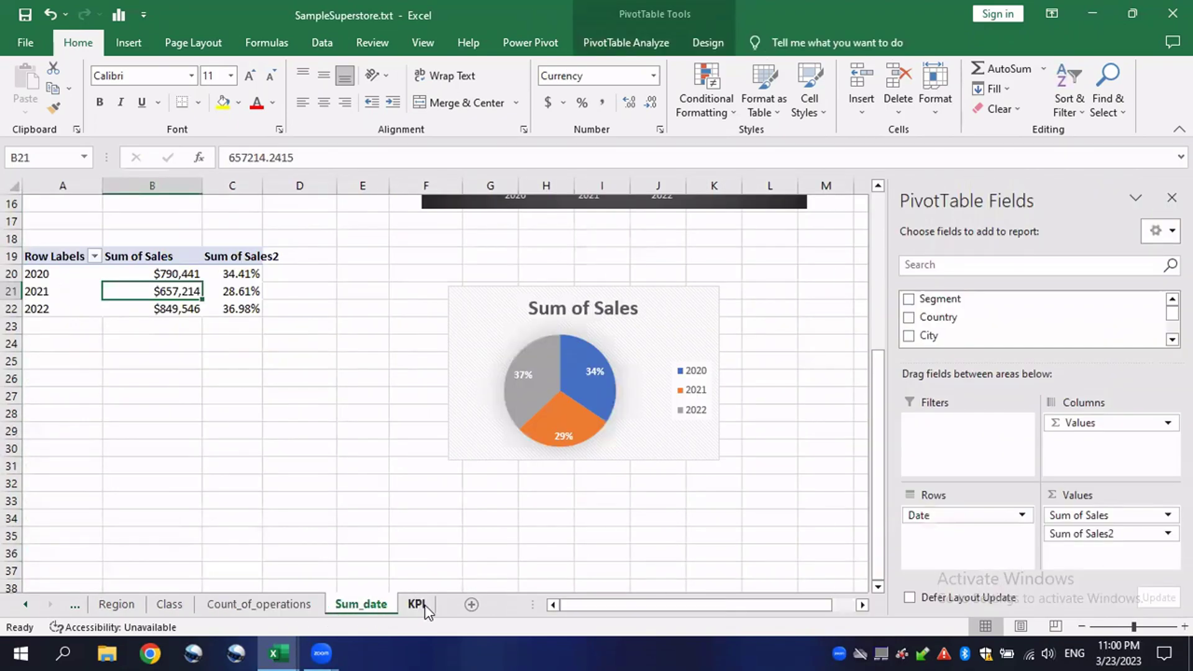
Step: Enter the heading Difference in cell D3 of the KPI sheet
click(423, 606)
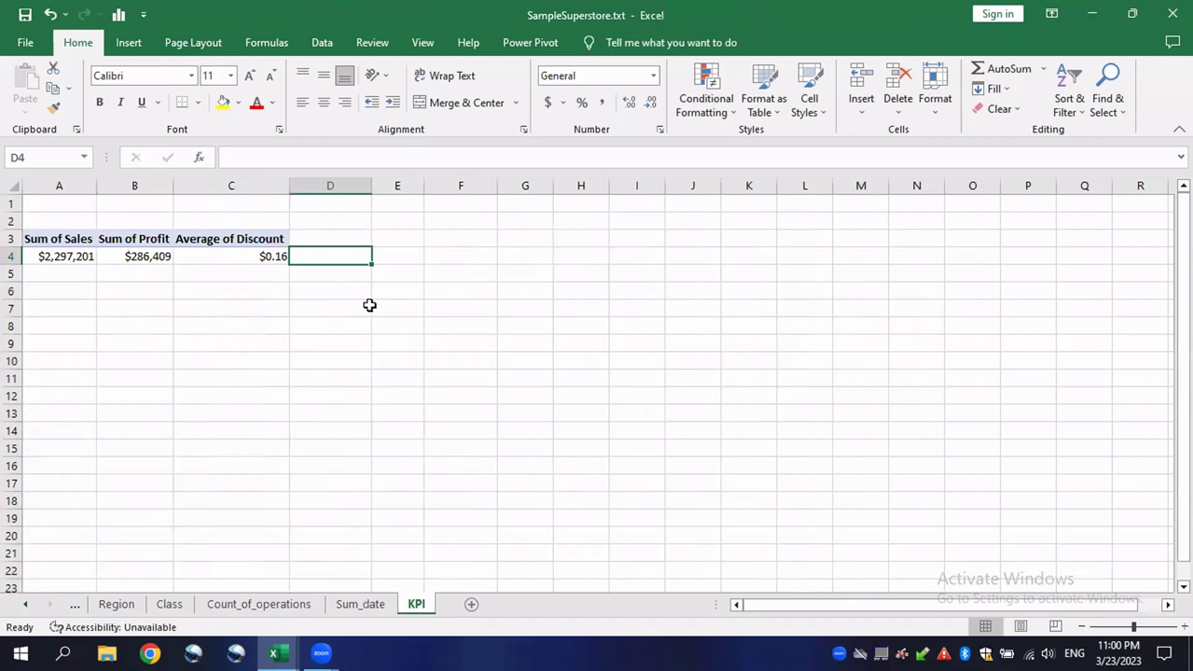
click(321, 242)
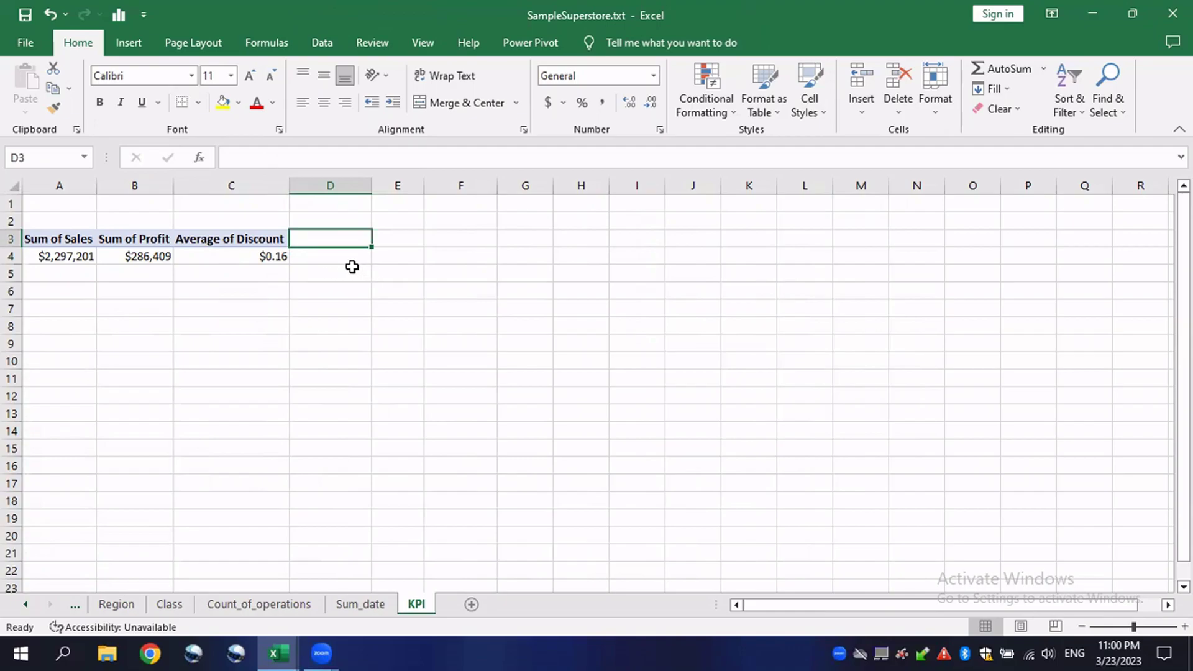
text(d)
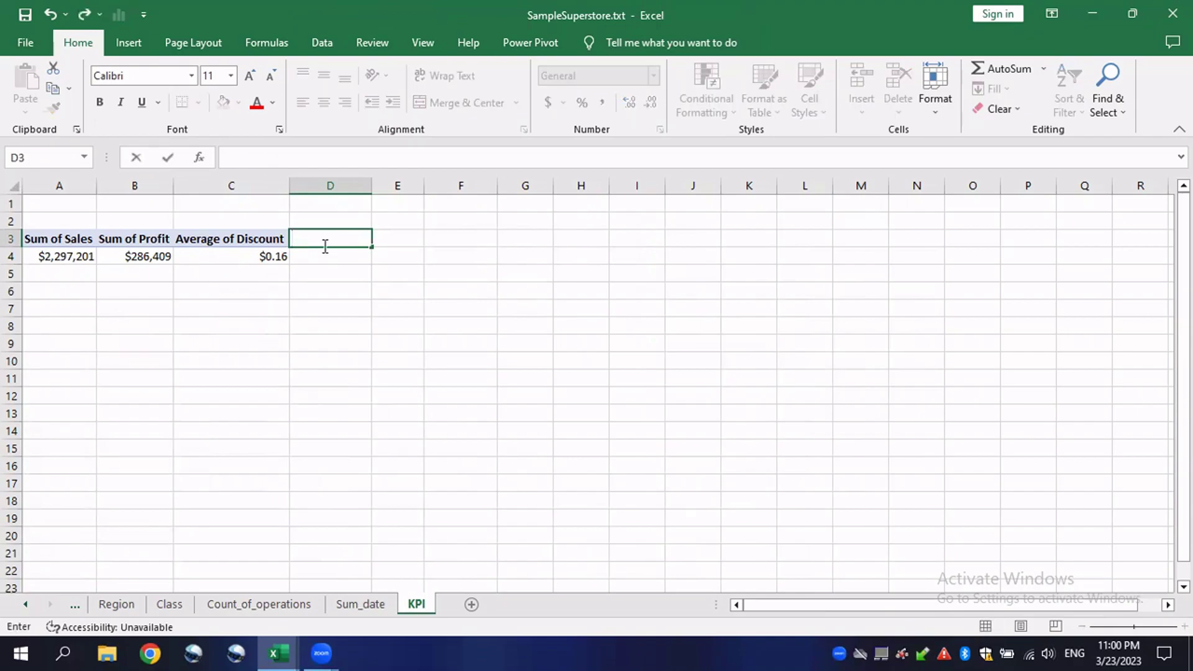
text(ifference)
key(Return)
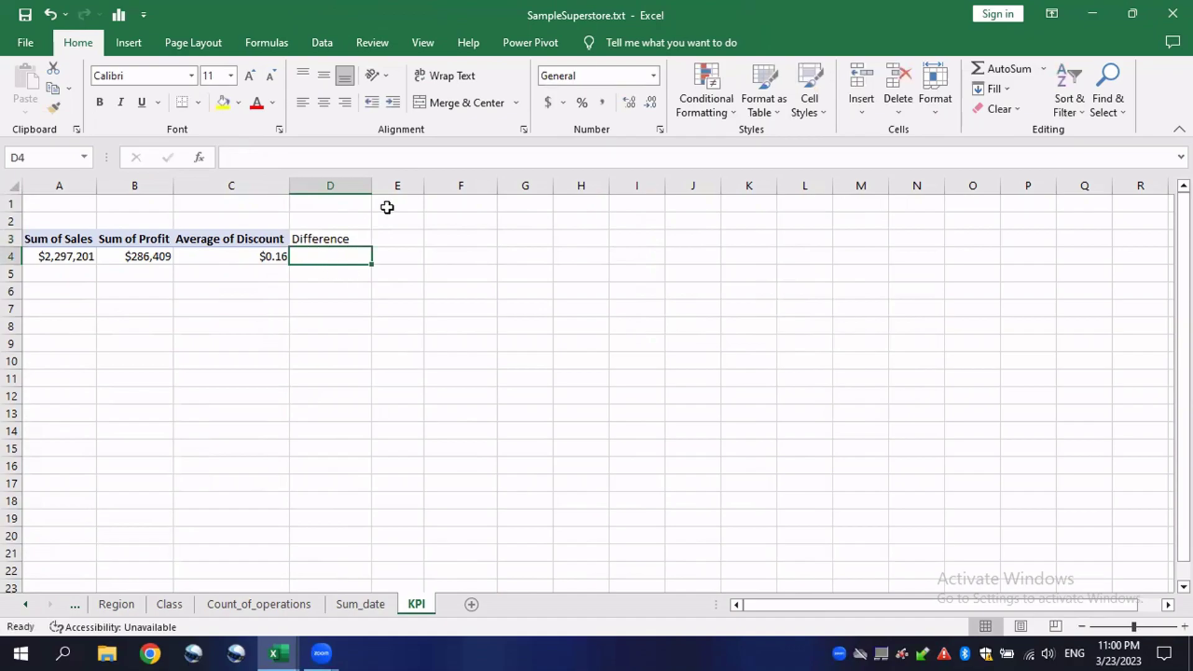
Step: Widen column D and enter in D4 the 2022 Sum of Sales2 share minus the 2021 share, referencing the Sum_date PivotTable
drag(372, 186, 402, 186)
click(457, 291)
click(307, 260)
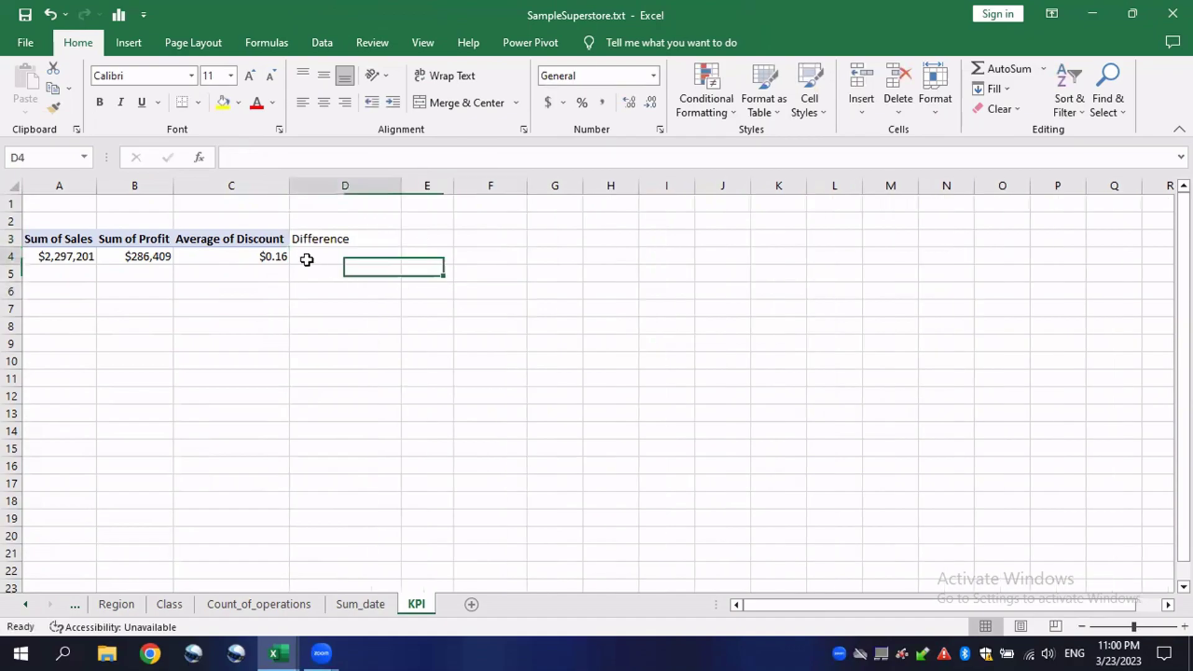
text(=)
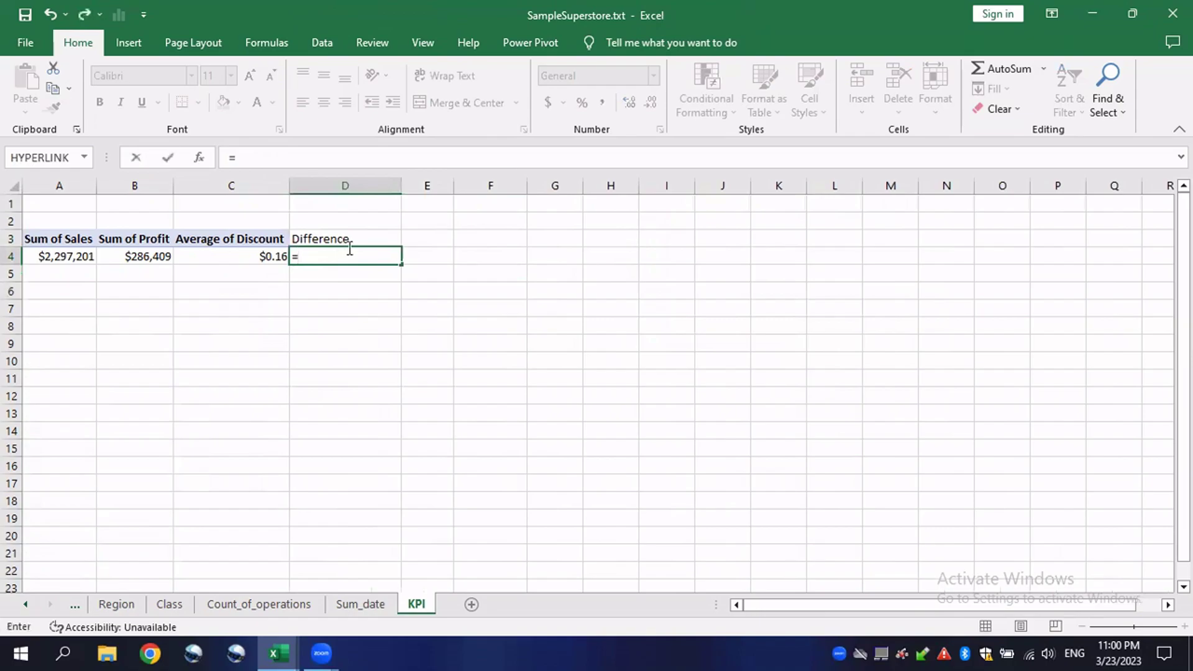
click(362, 605)
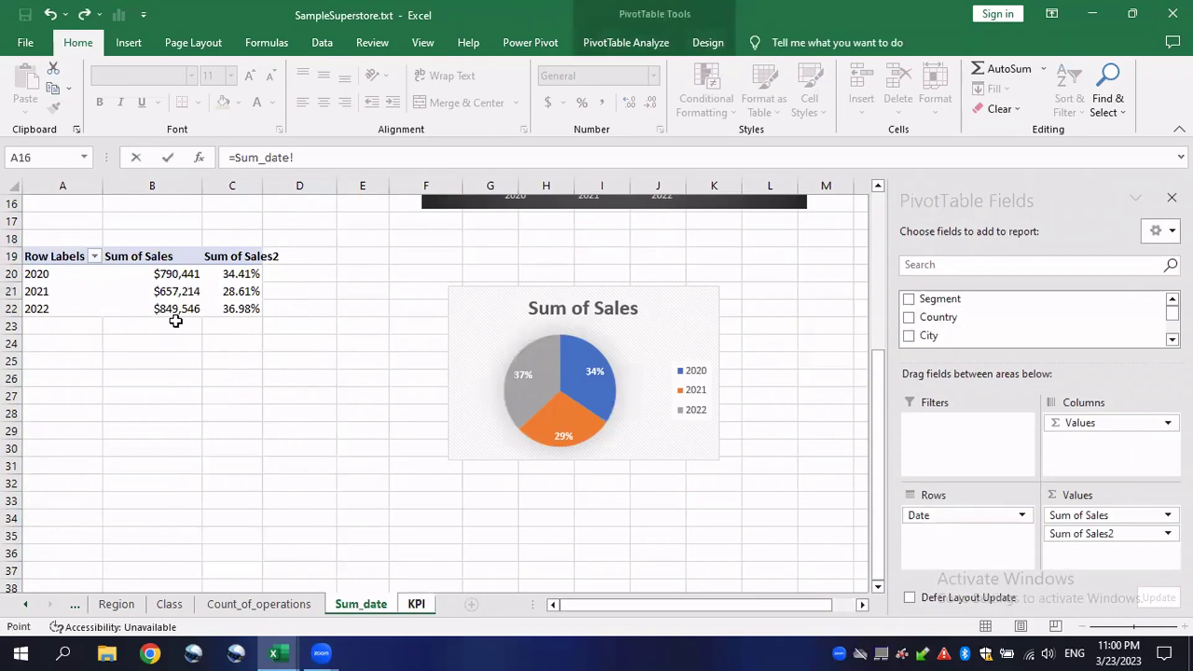
click(239, 311)
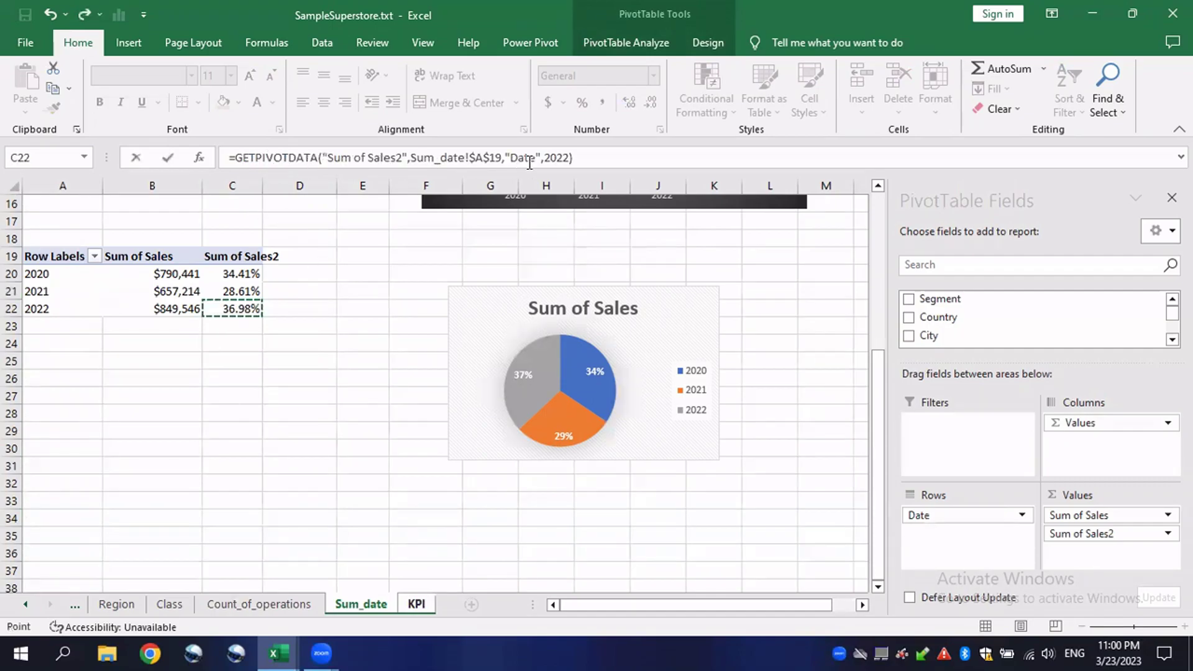
click(589, 157)
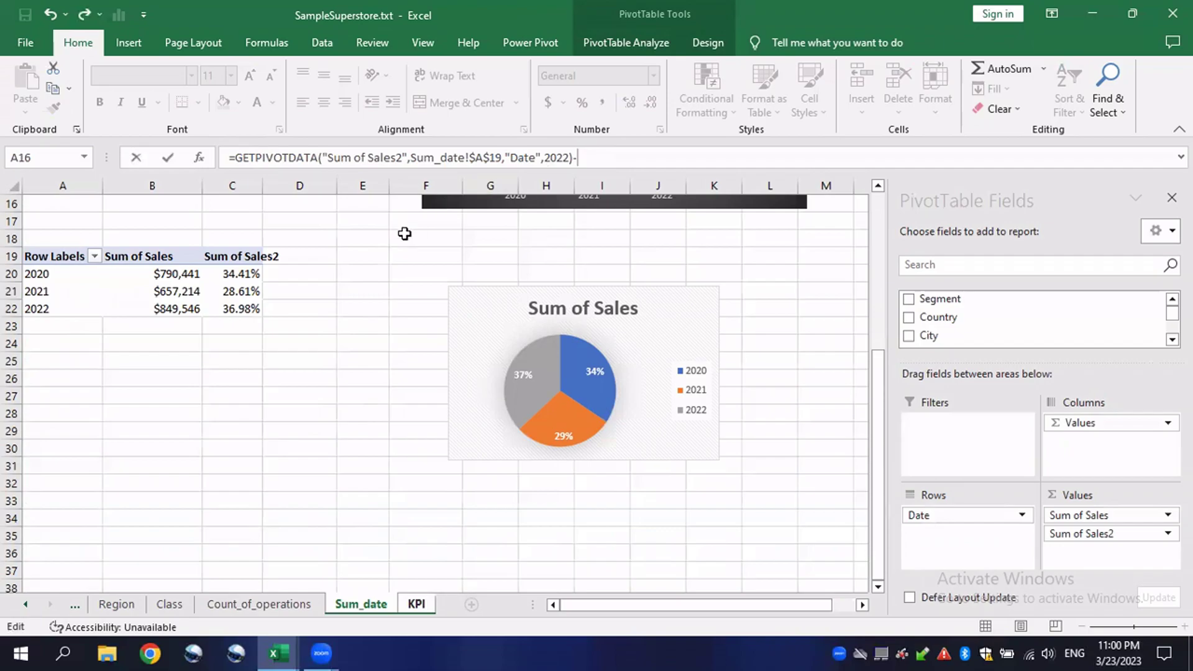
text(-)
click(236, 293)
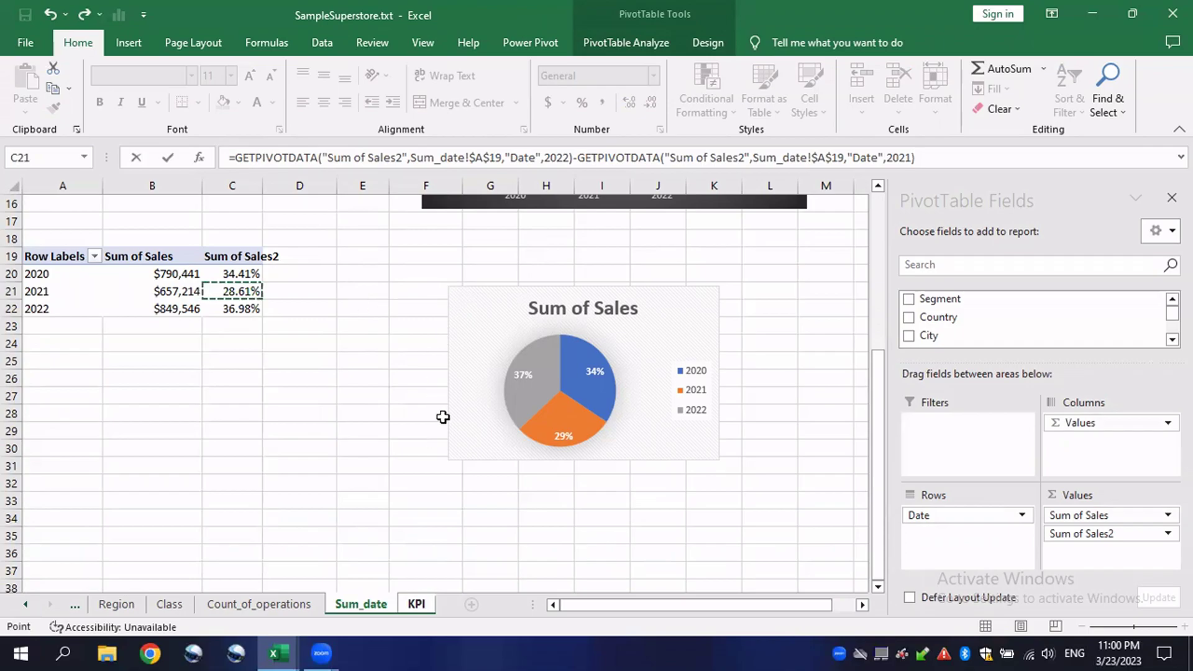
key(Return)
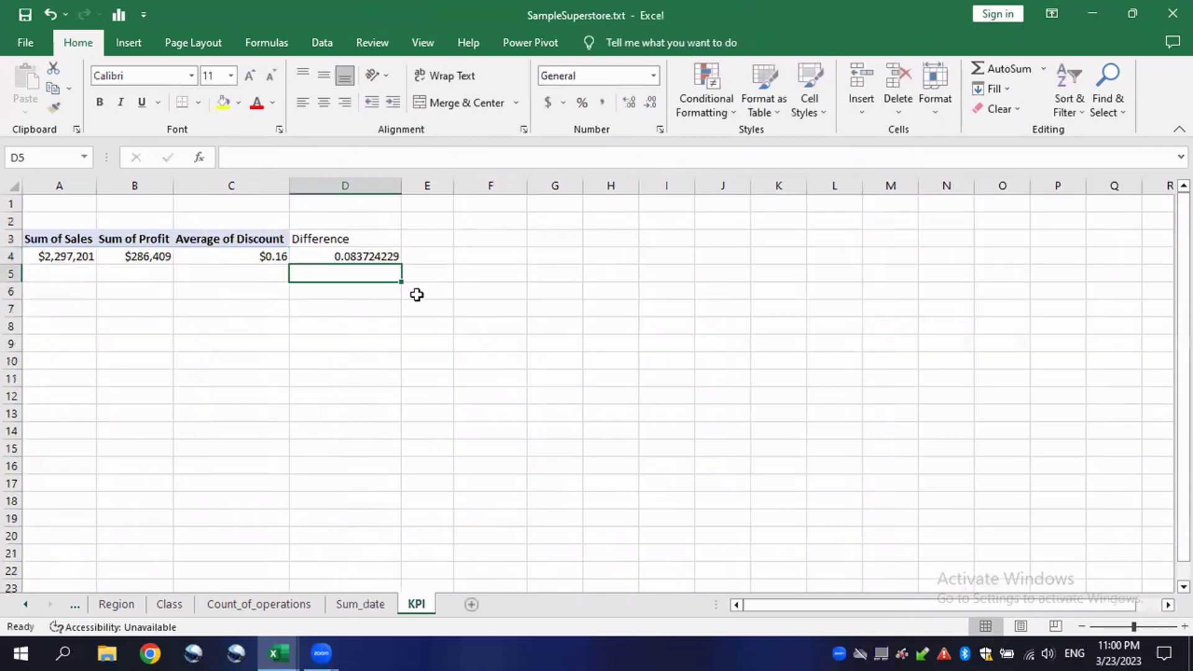
Step: Format the Difference value in D4 of the KPI sheet as Percentage
click(398, 263)
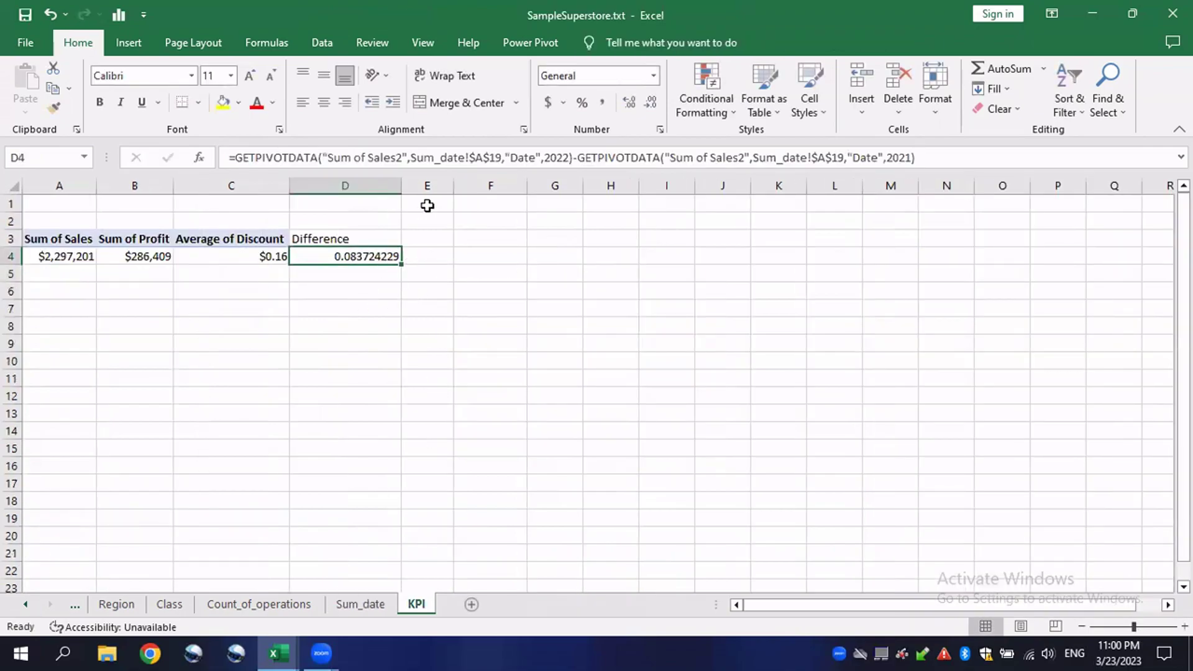
click(359, 603)
click(418, 603)
click(653, 77)
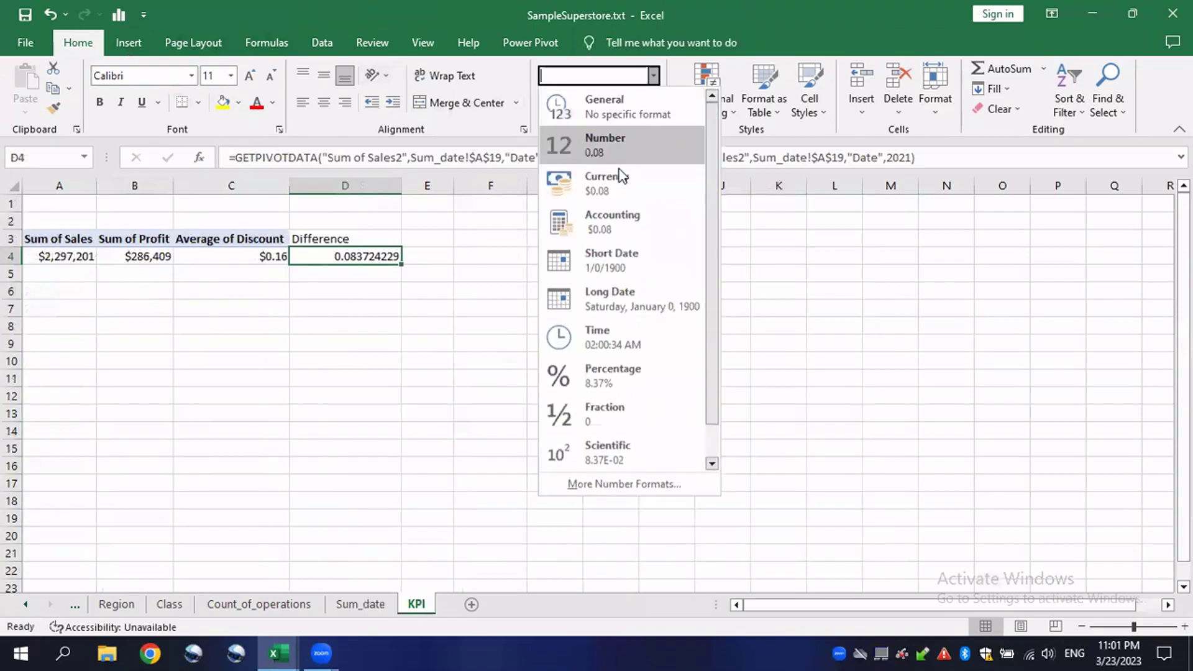
click(603, 367)
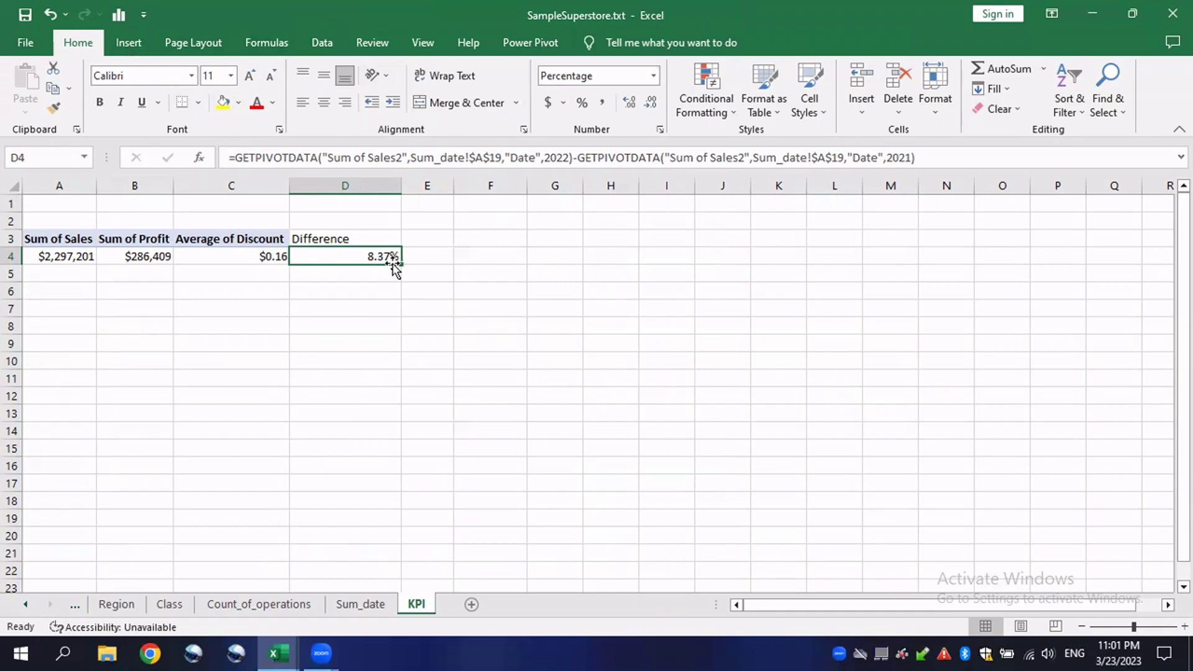
Step: Examine the 2021 and 2022 Sum of Sales2 percentages on Sum_date against the Difference value on the KPI sheet
click(348, 610)
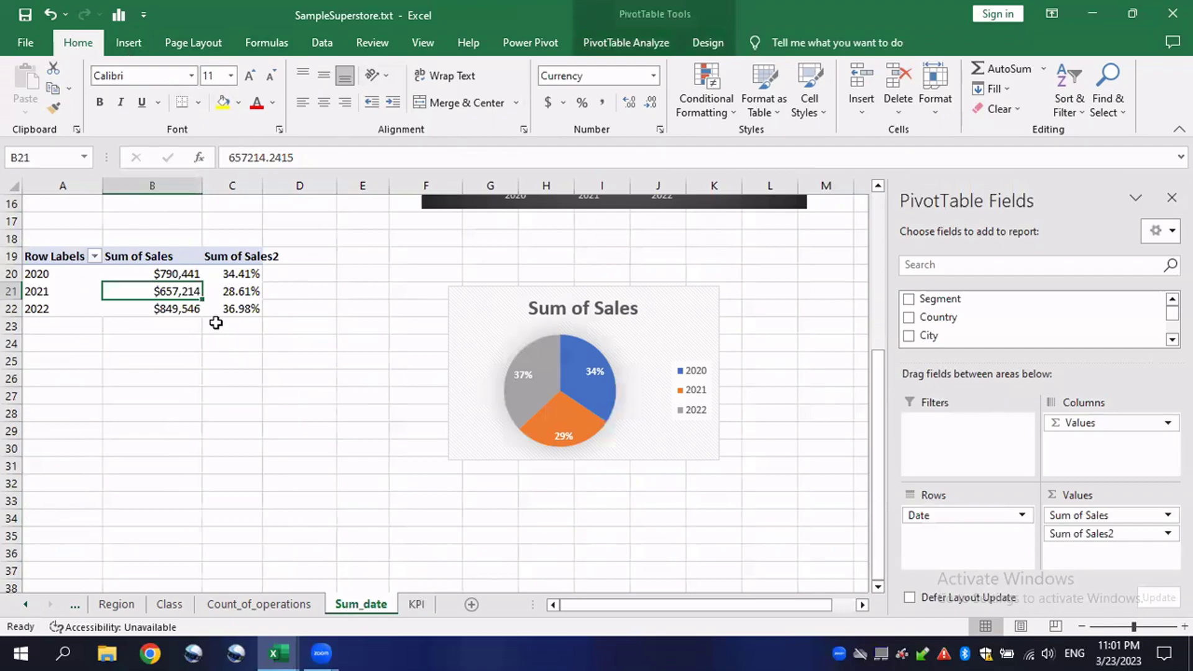
click(244, 293)
click(244, 310)
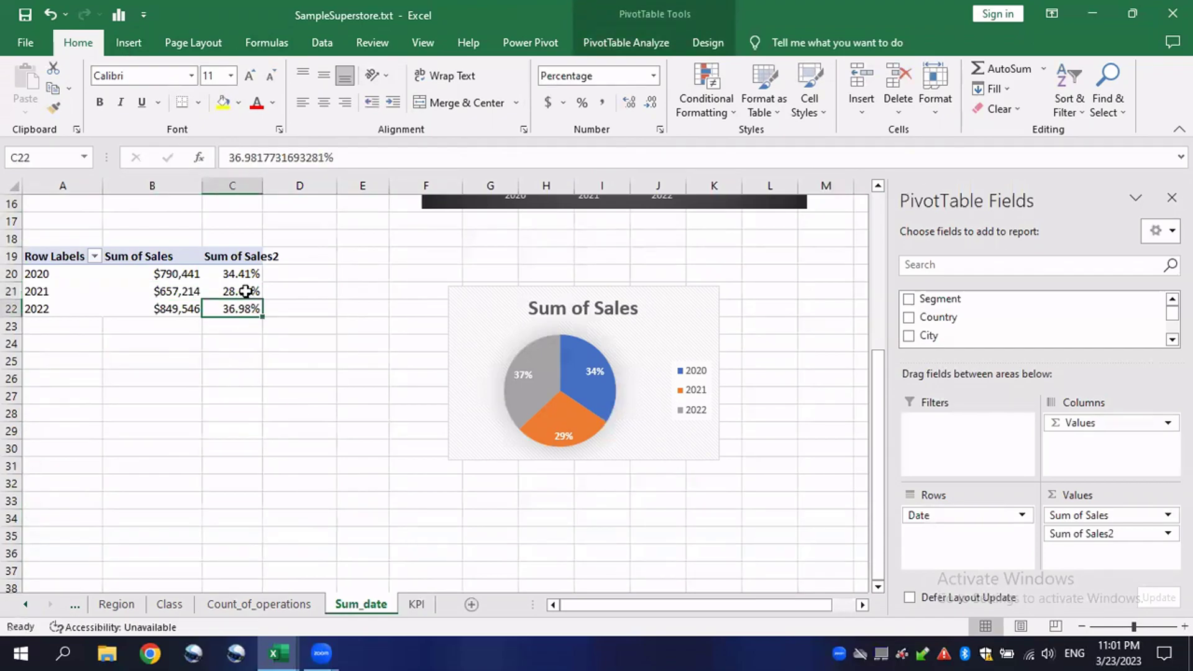
click(244, 291)
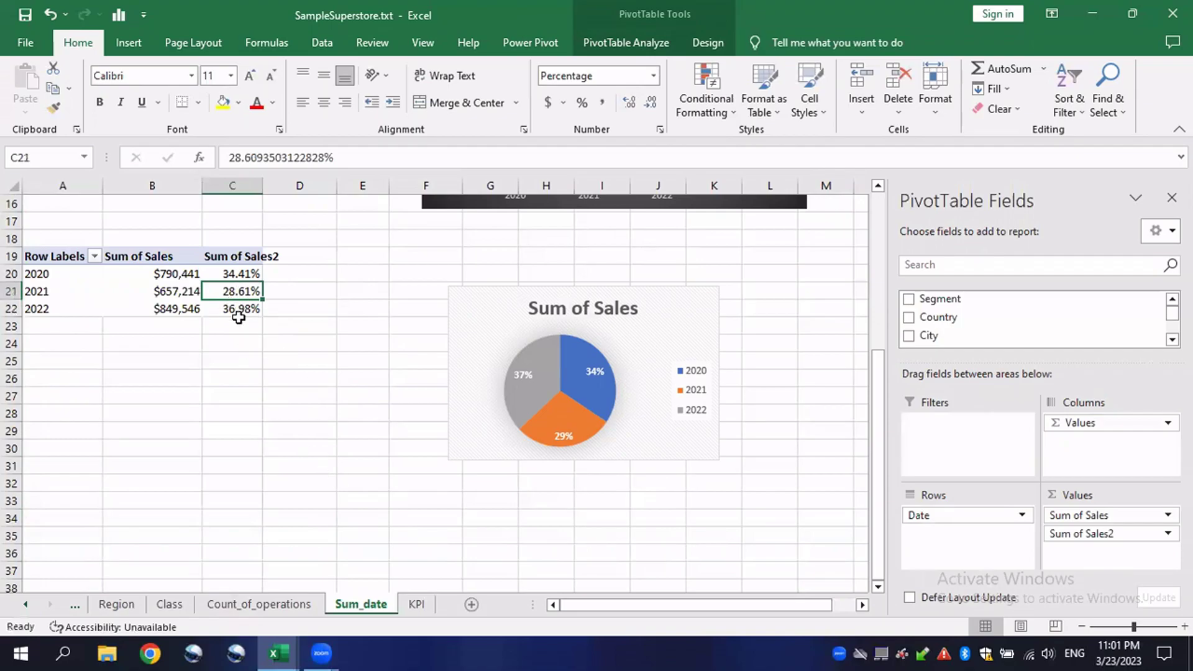
click(415, 605)
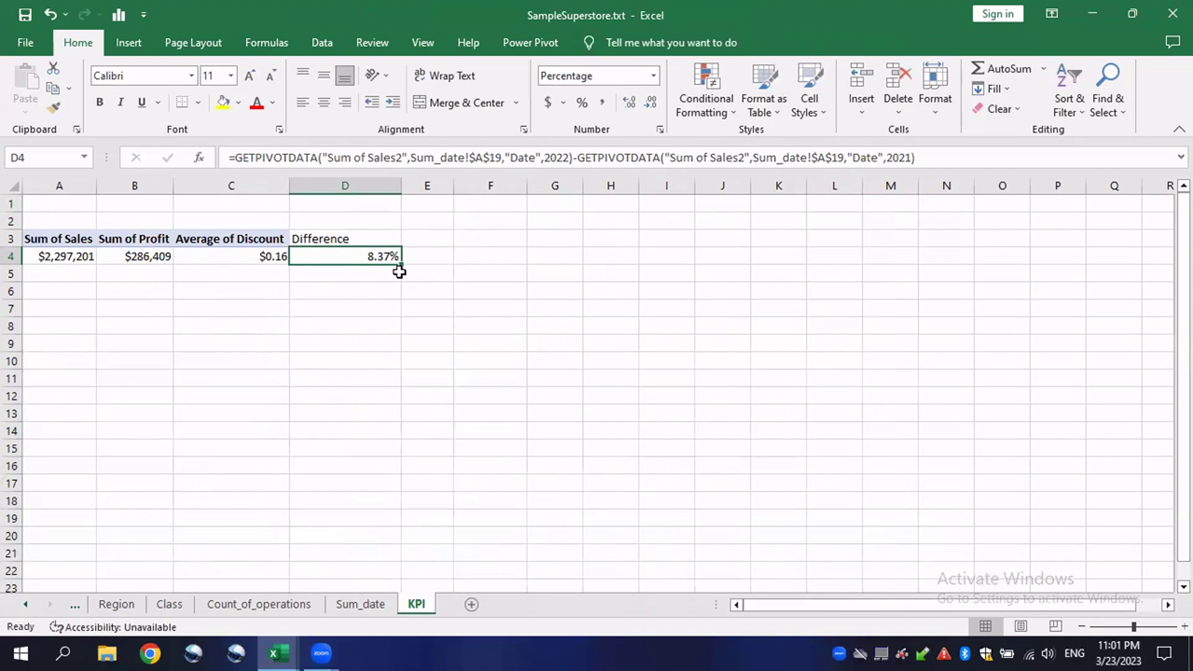
click(345, 240)
click(375, 255)
click(443, 261)
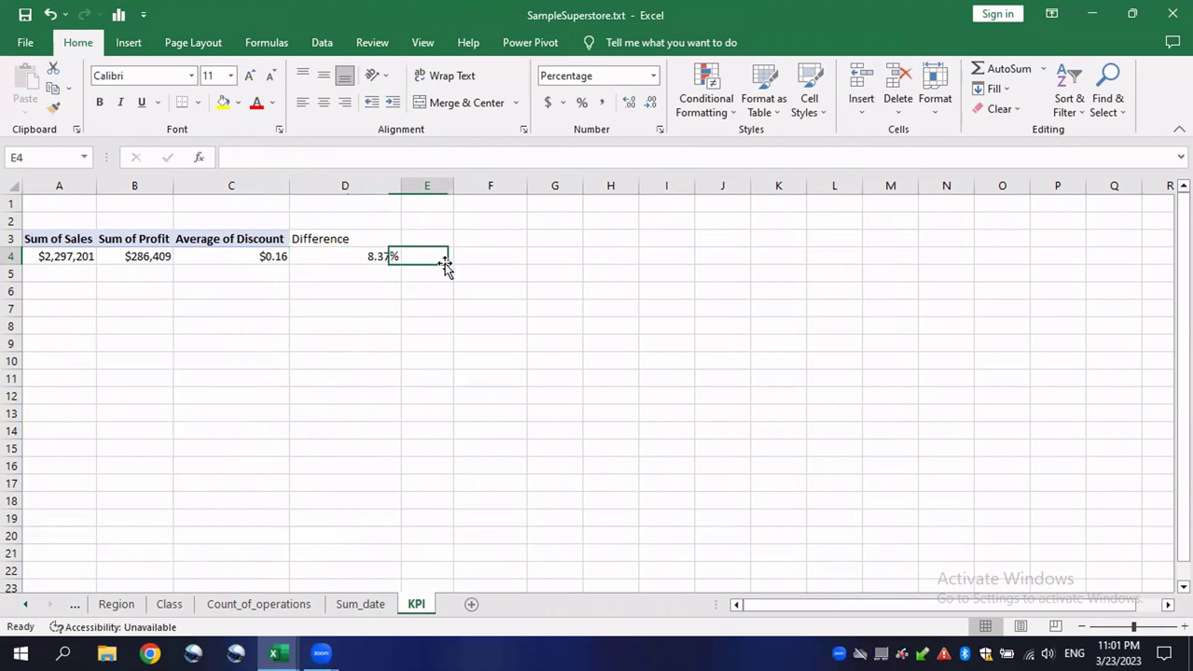
click(375, 259)
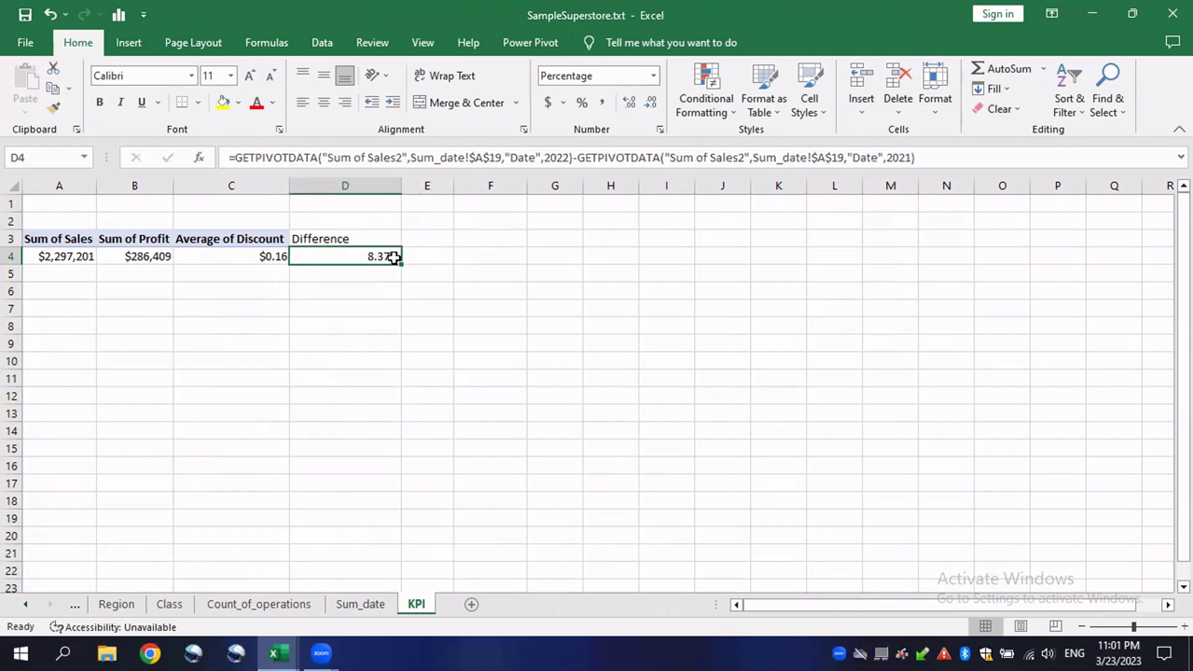
right_click(383, 259)
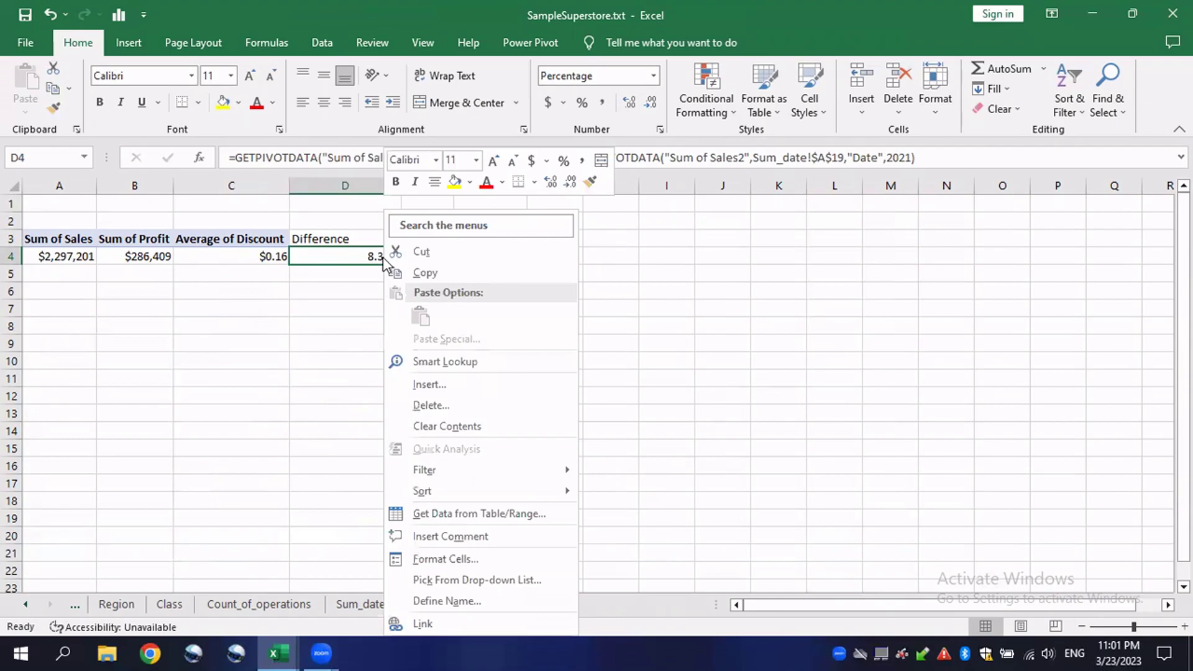
click(353, 297)
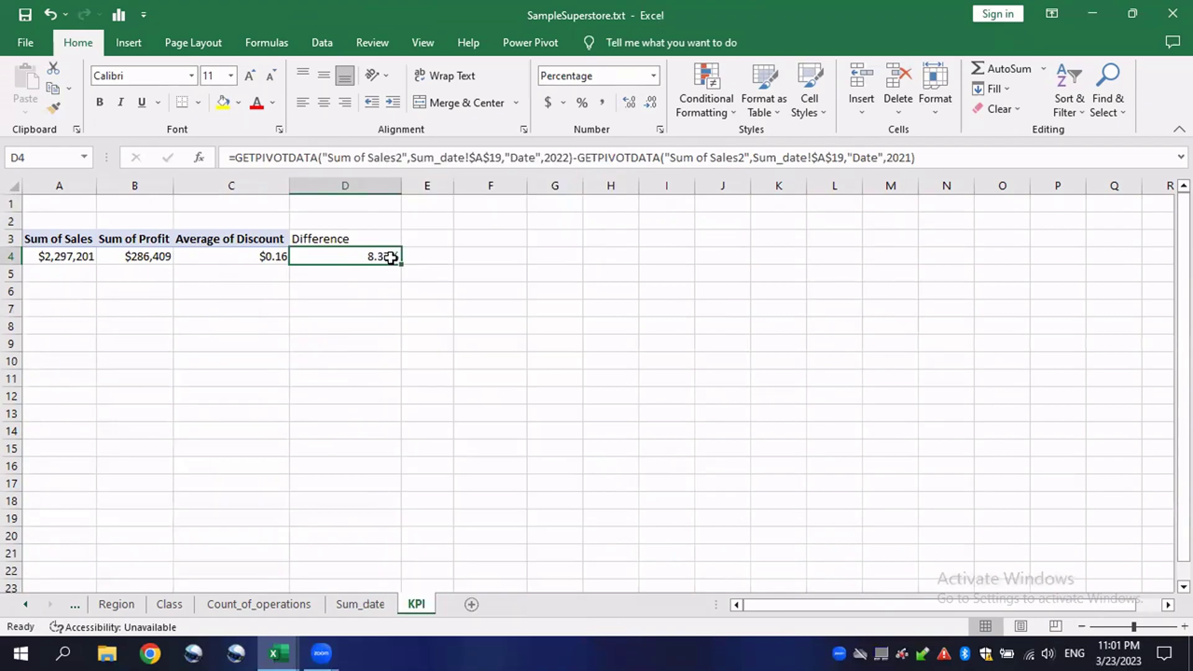
click(330, 302)
click(363, 258)
right_click(363, 258)
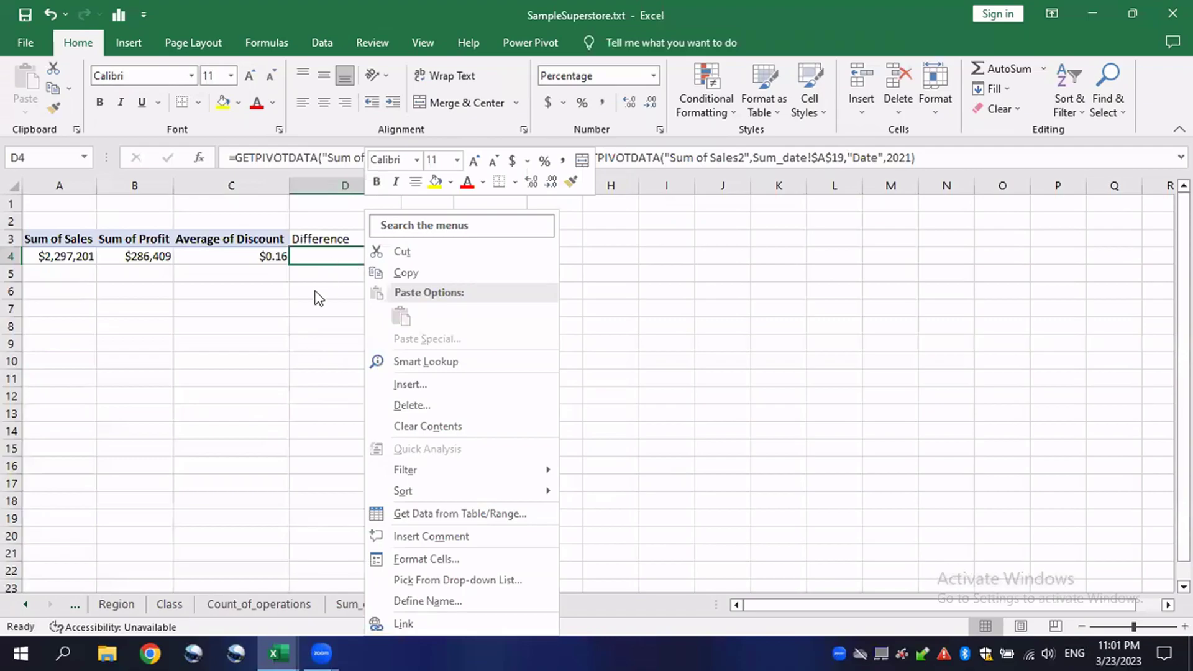
click(367, 255)
double_click(367, 255)
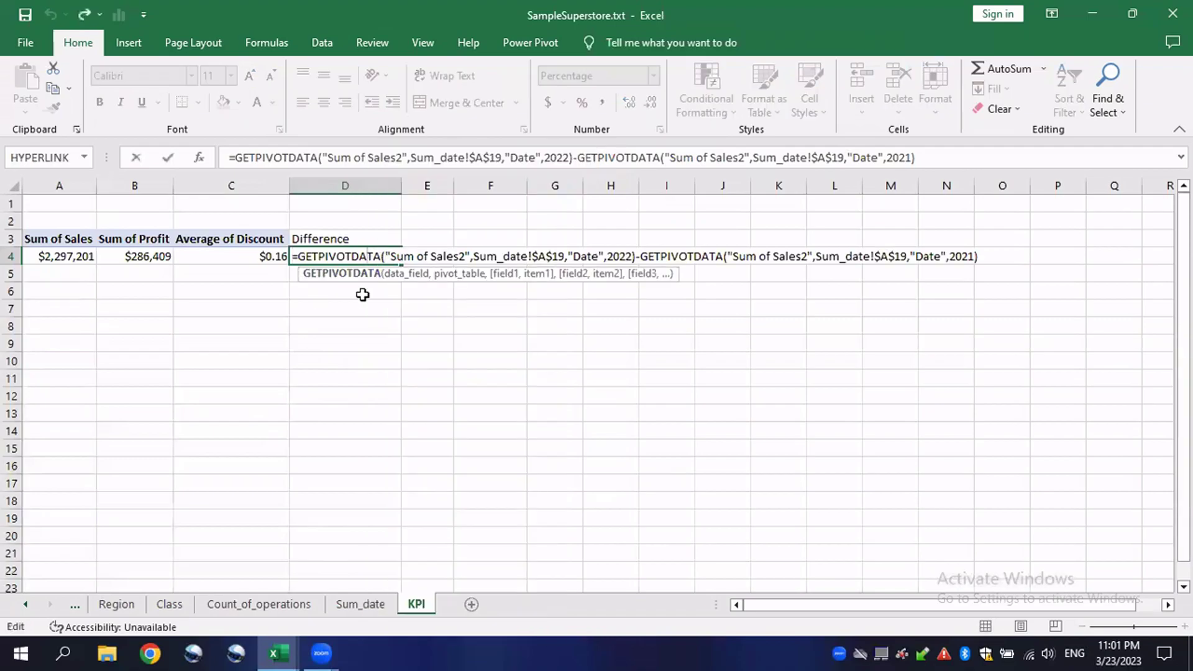
click(379, 320)
click(375, 261)
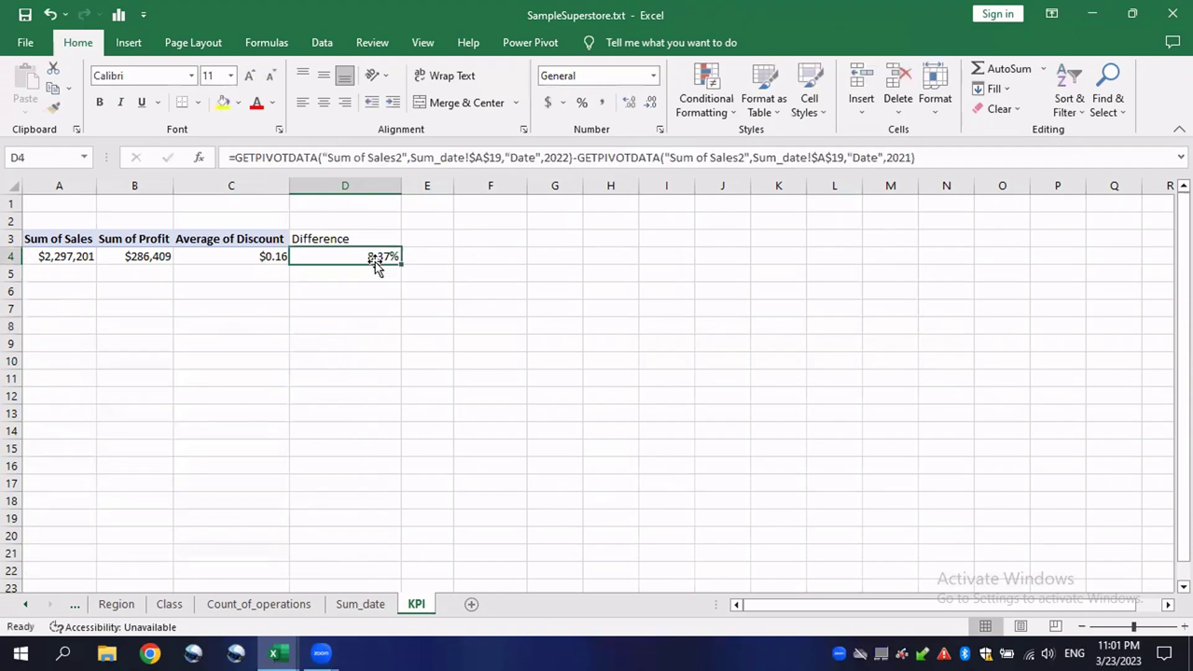
right_click(377, 259)
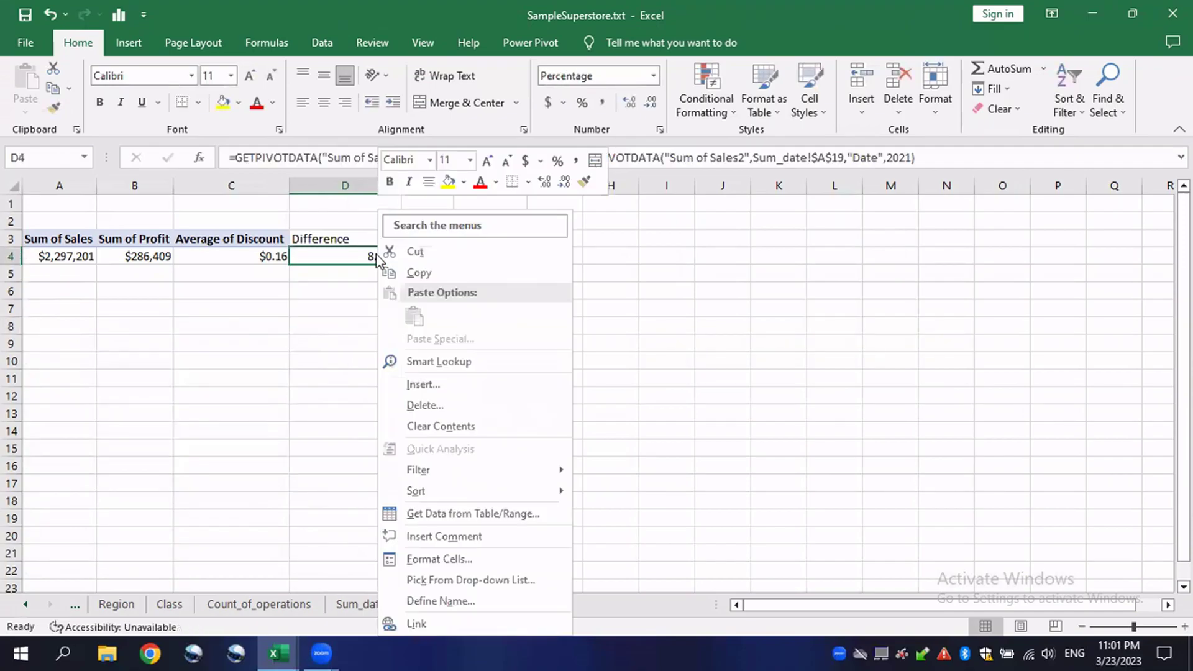
click(119, 47)
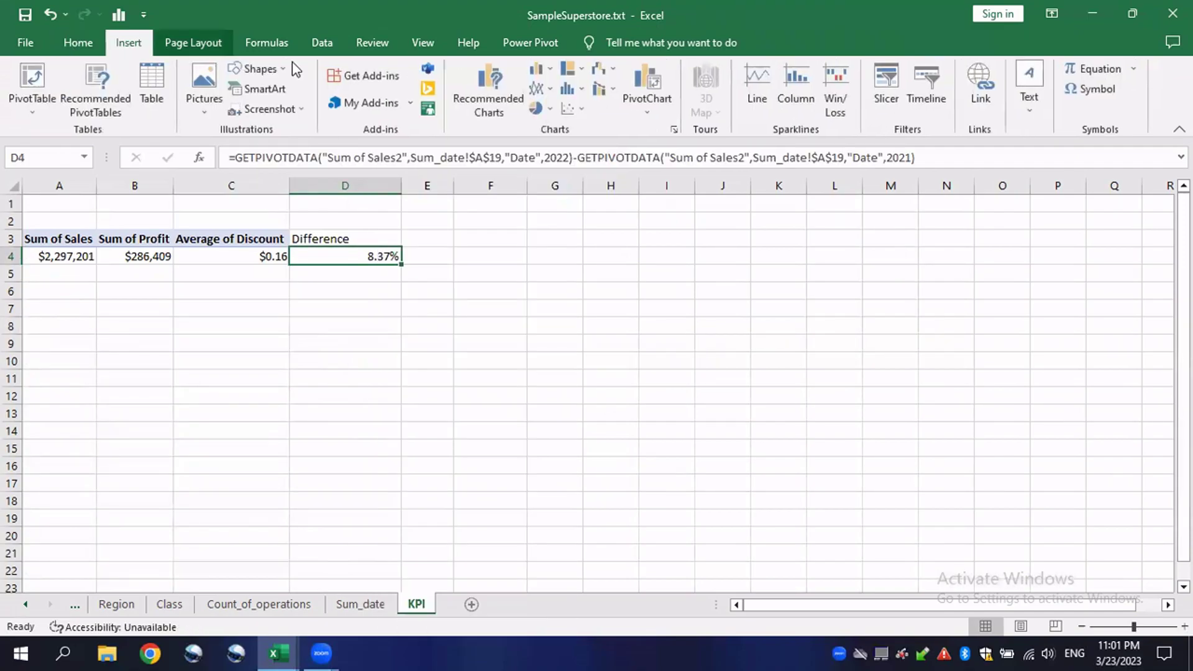
Step: Apply the custom number format [Green]0.00%; [Red] 0.00% to the Difference value in D4
click(77, 44)
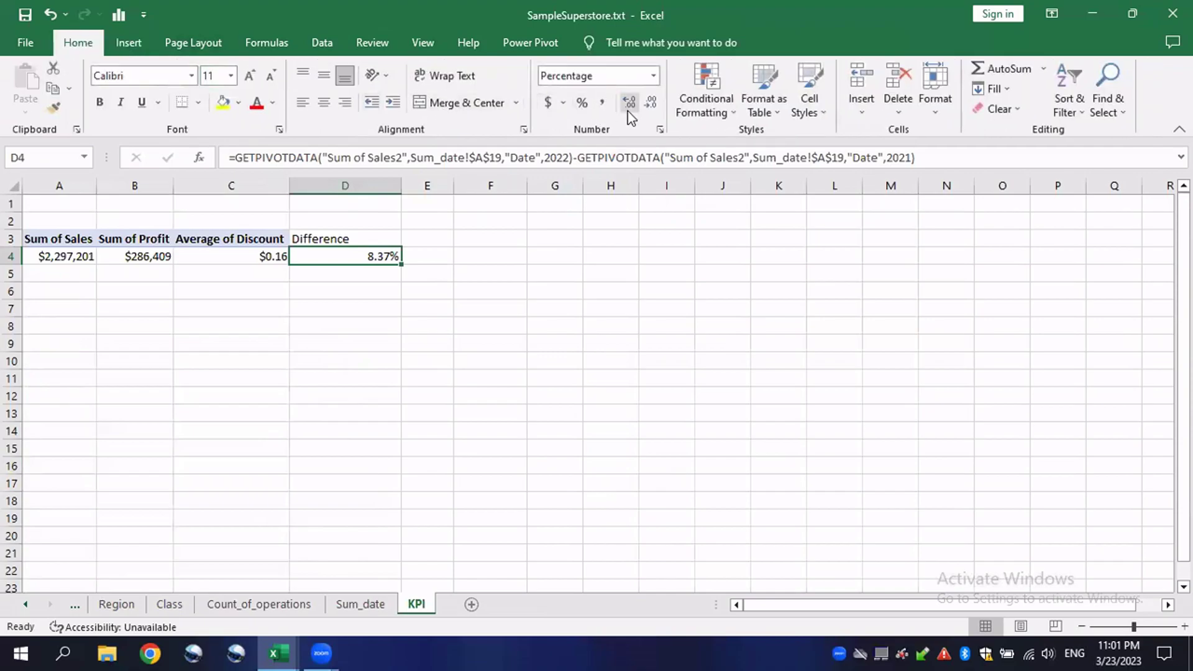
click(661, 130)
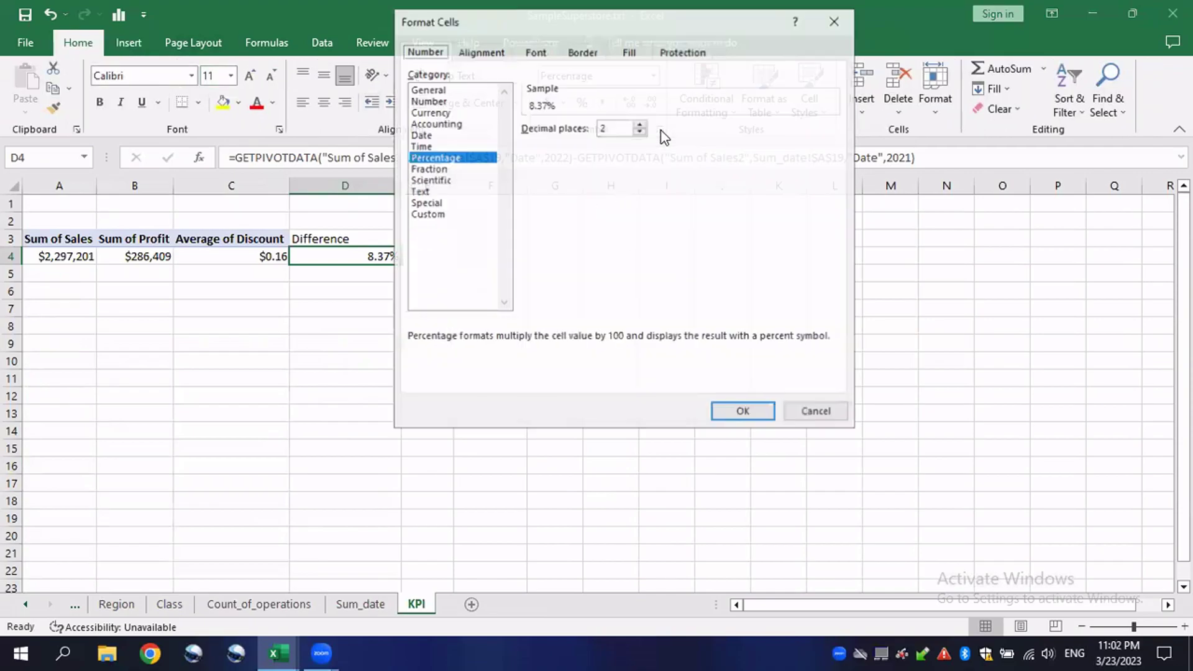
click(439, 214)
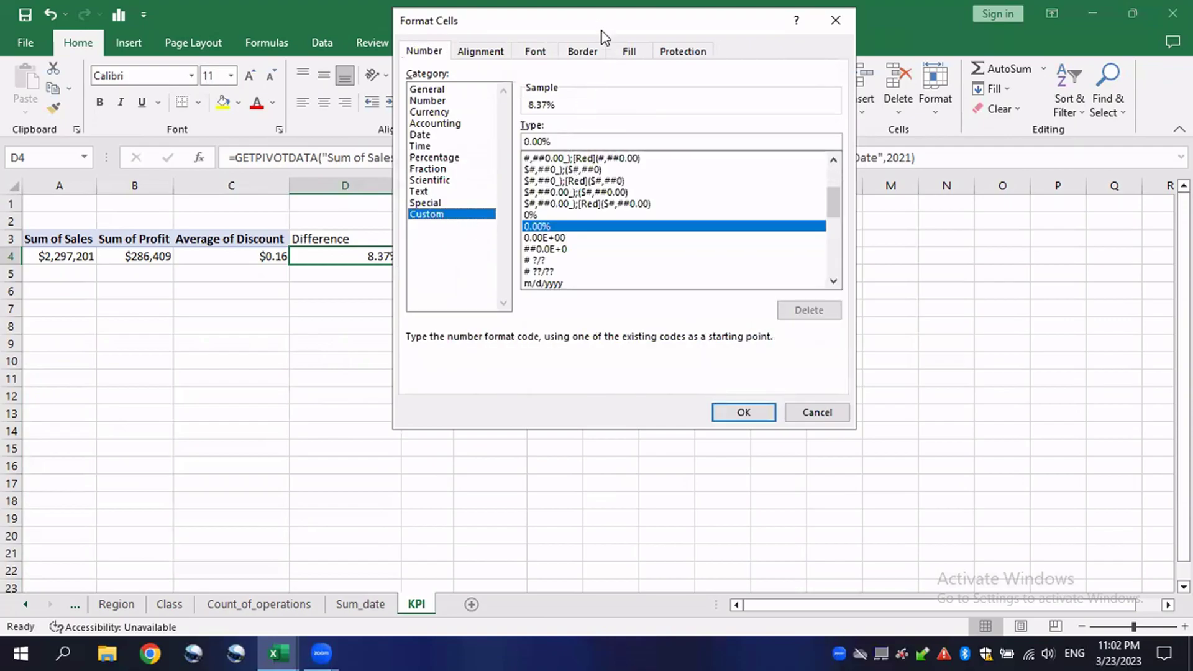
drag(602, 31, 692, 94)
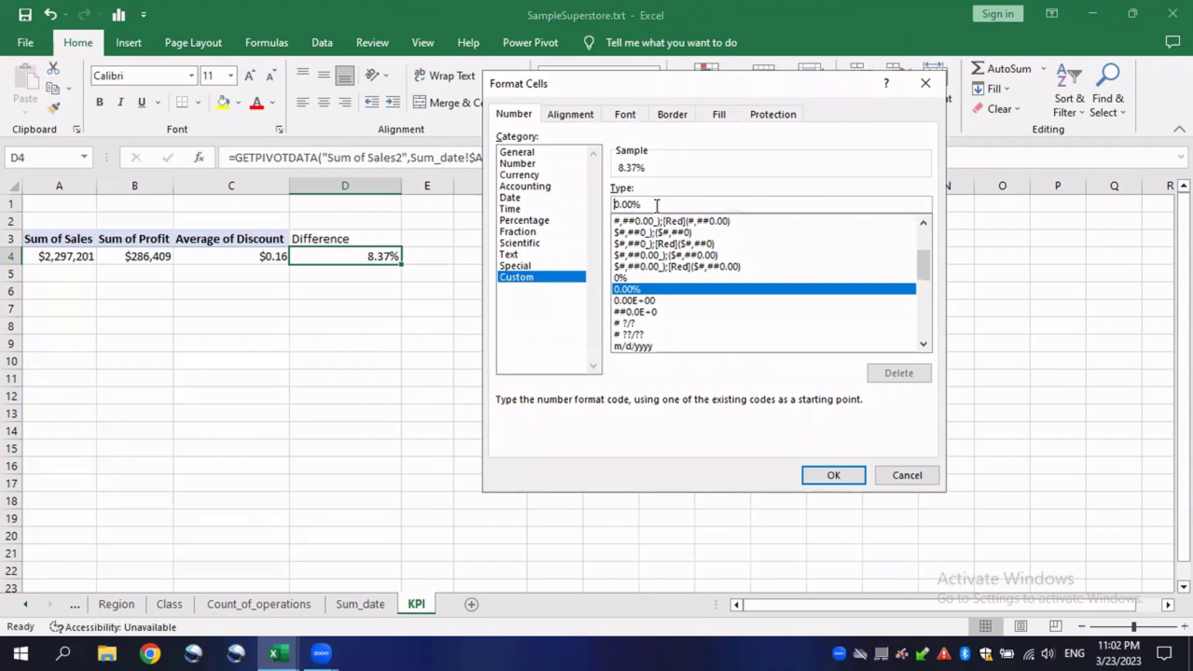
text([)
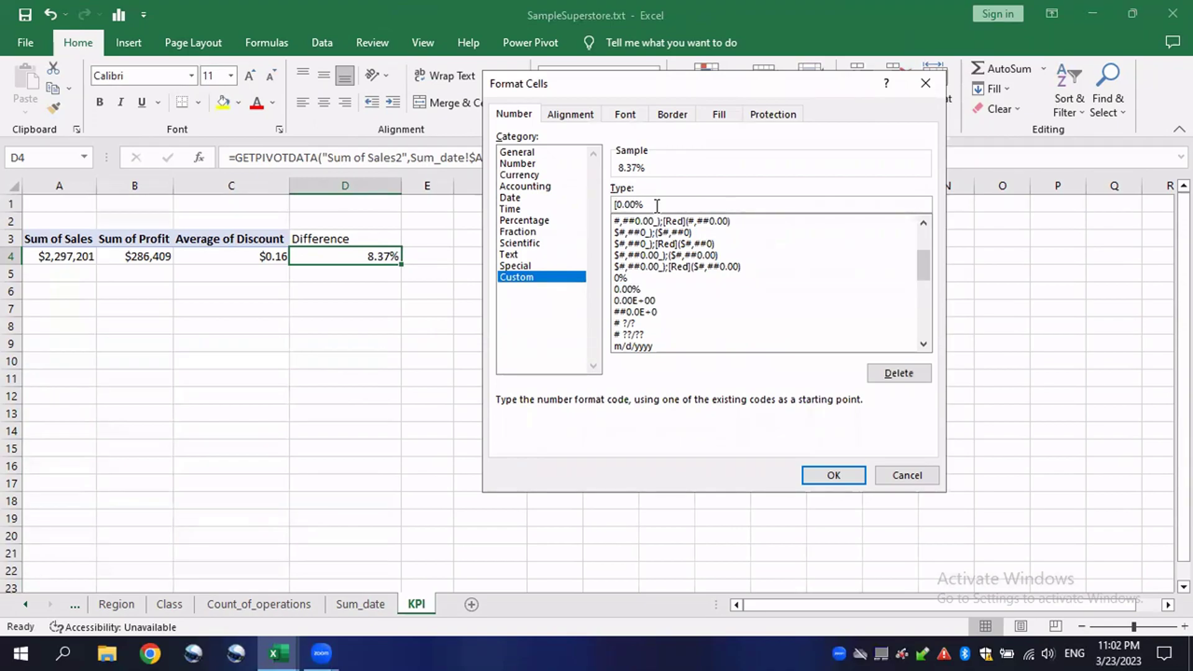
text(Green)
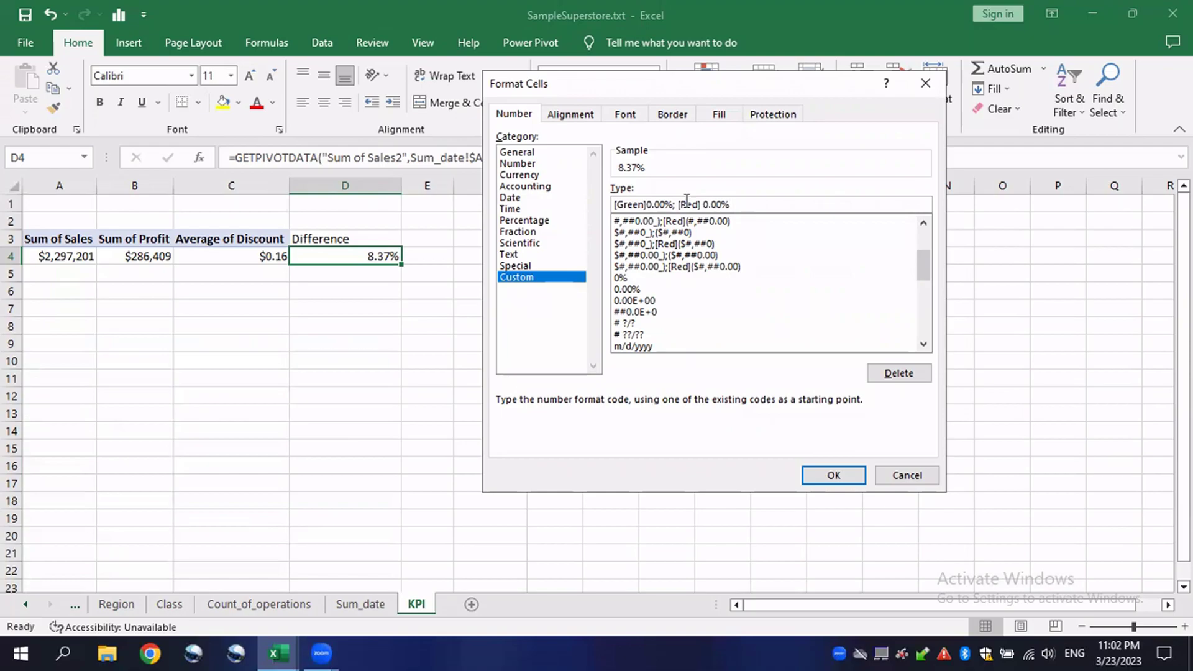
click(832, 476)
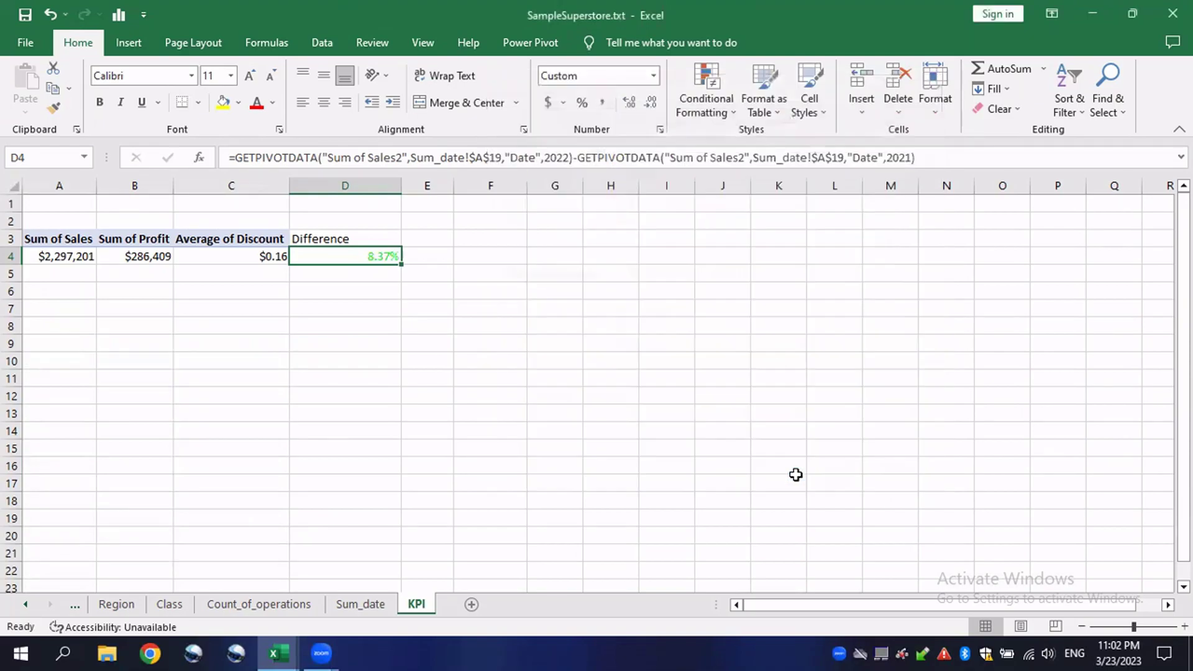
Step: Make the Difference value in D4 bold and adjust column D to slightly narrower than before
double_click(401, 186)
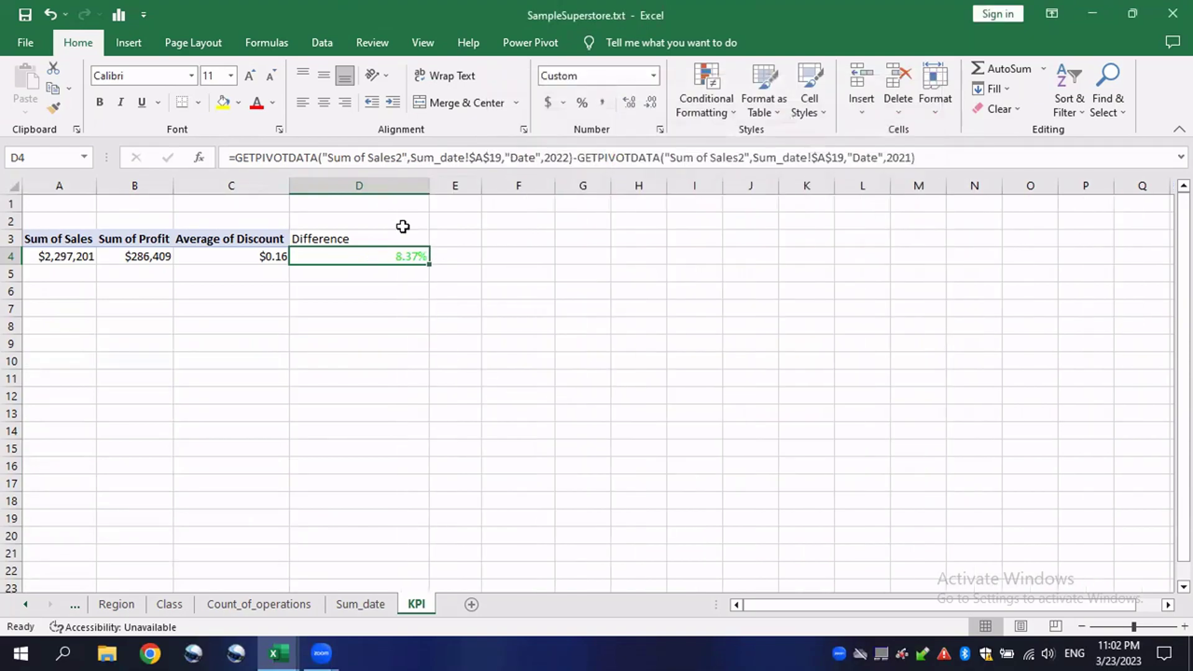
click(386, 296)
click(381, 255)
click(99, 102)
click(438, 305)
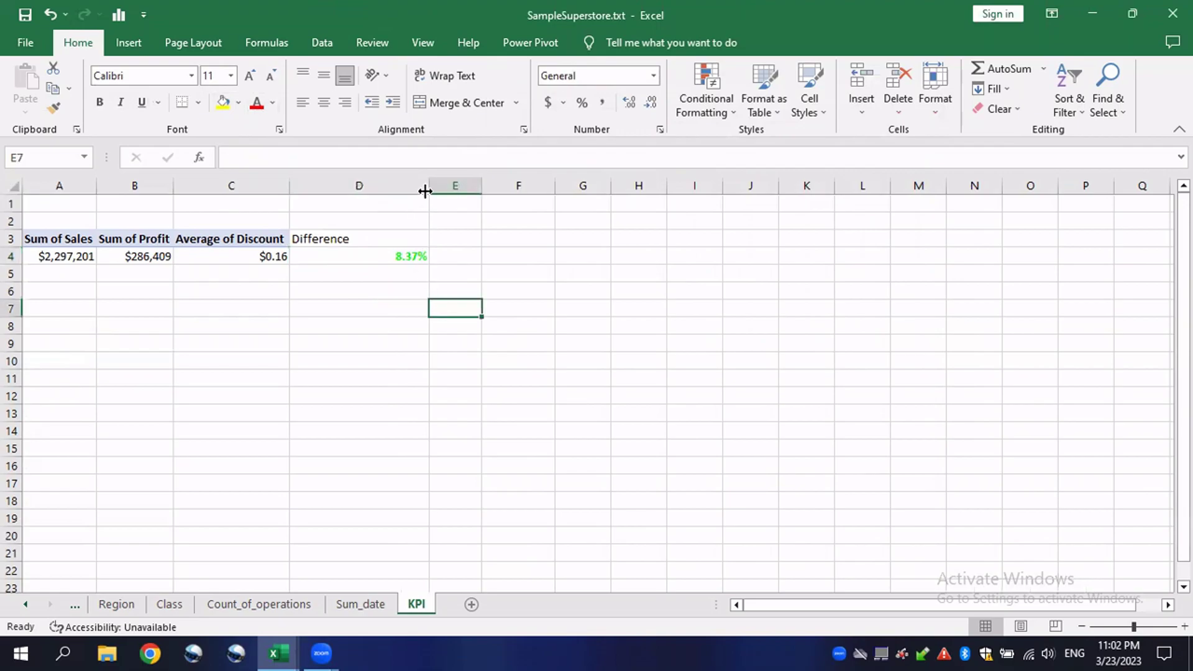
drag(428, 190, 394, 191)
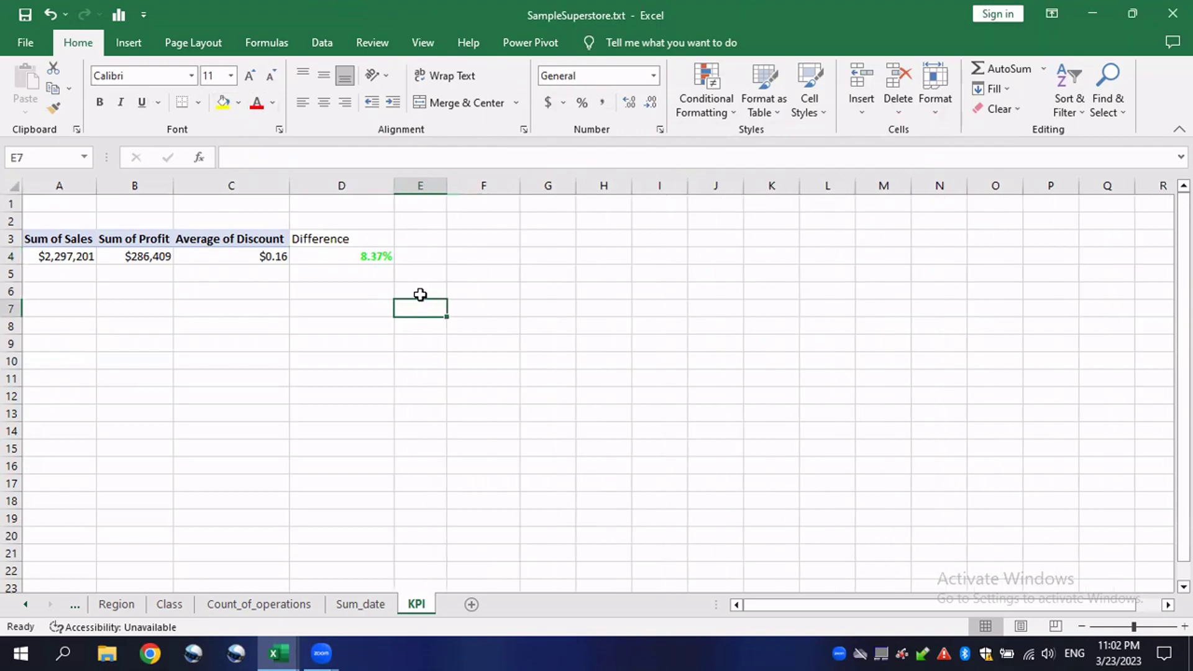
click(379, 263)
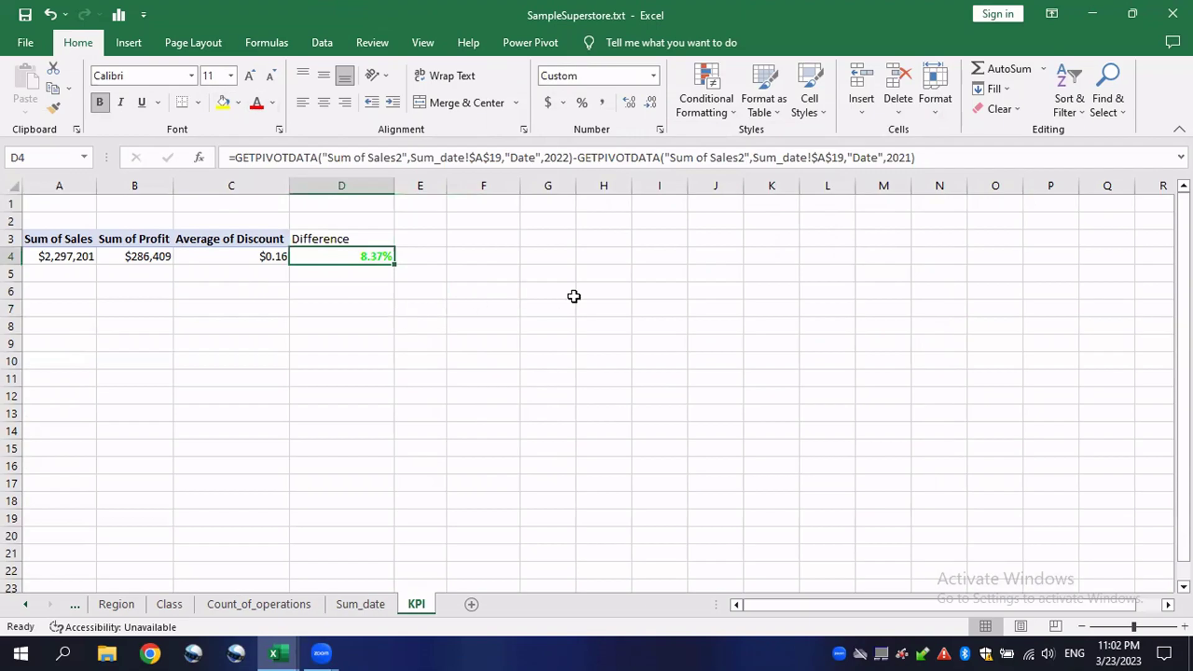
click(235, 316)
drag(59, 239, 376, 274)
click(375, 270)
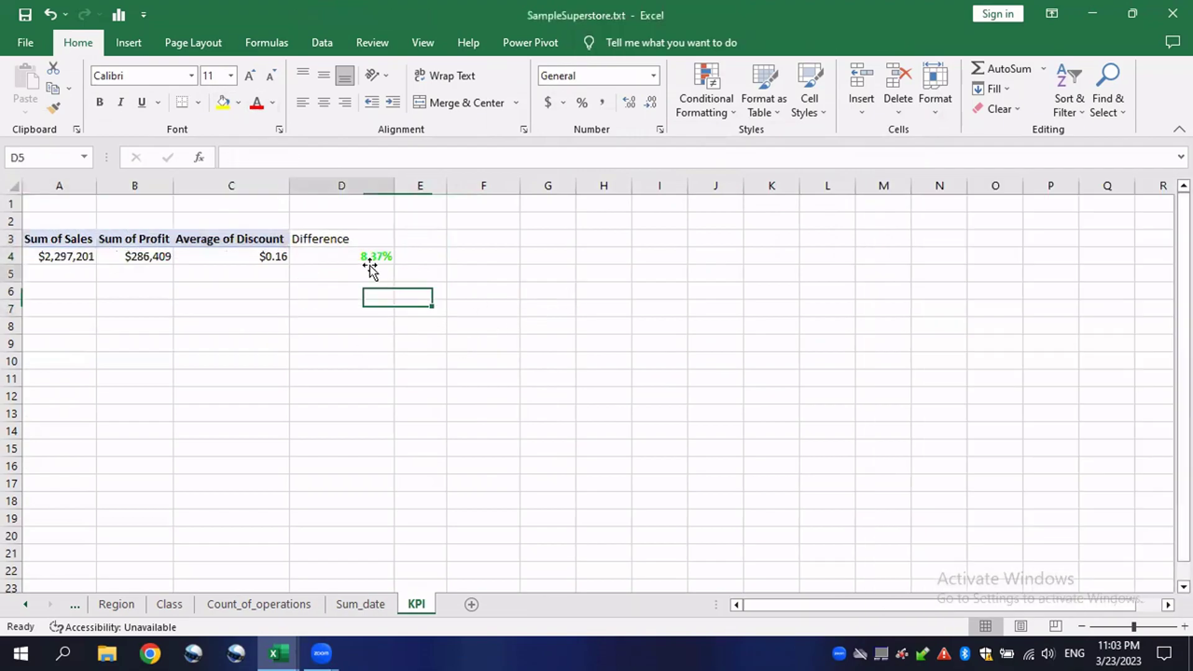
click(381, 254)
click(474, 257)
click(386, 257)
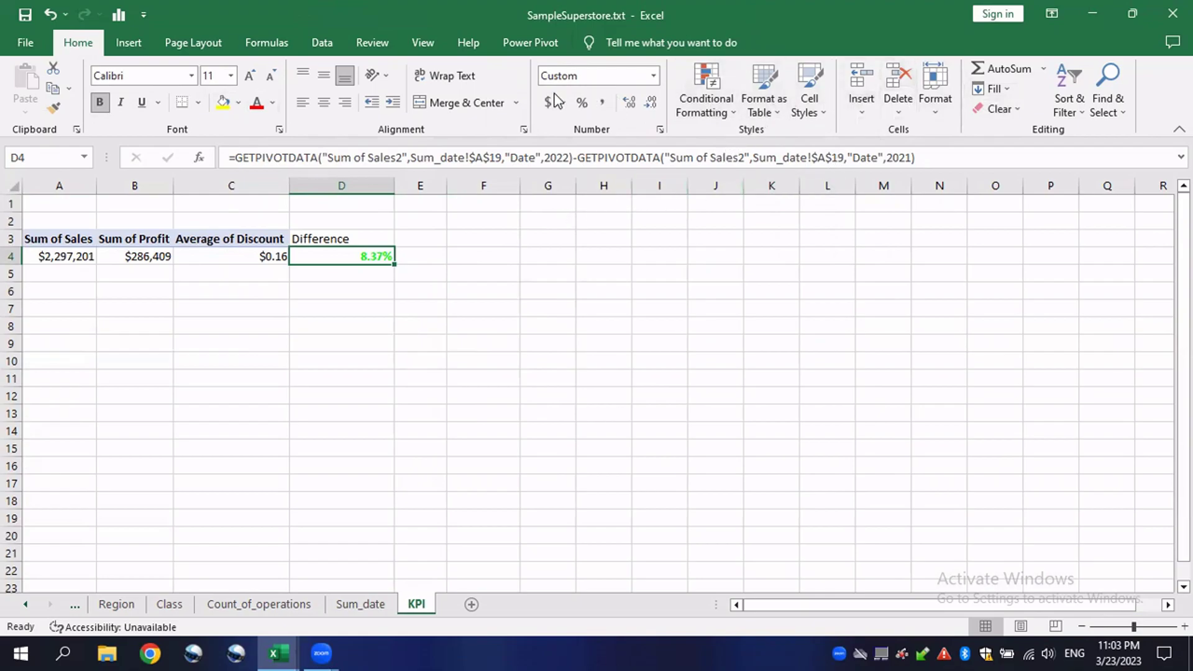
click(1073, 118)
click(1073, 118)
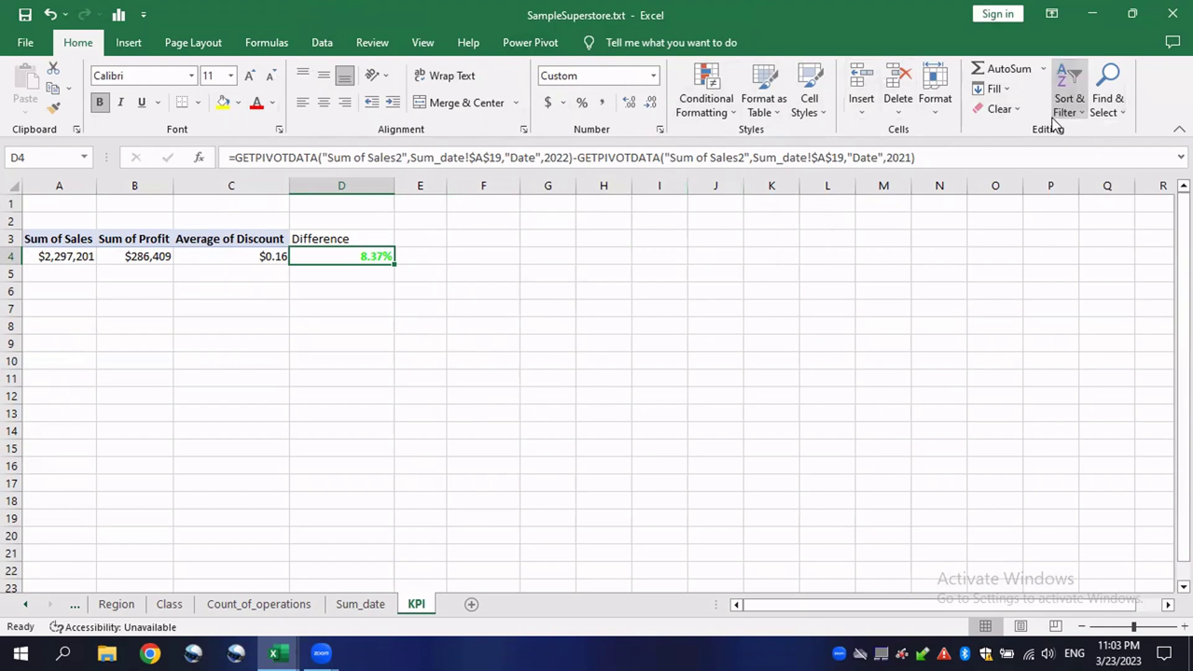
Step: Open the Symbol insertion dialog for the empty cell I6 on the KPI sheet
click(128, 43)
key(F2)
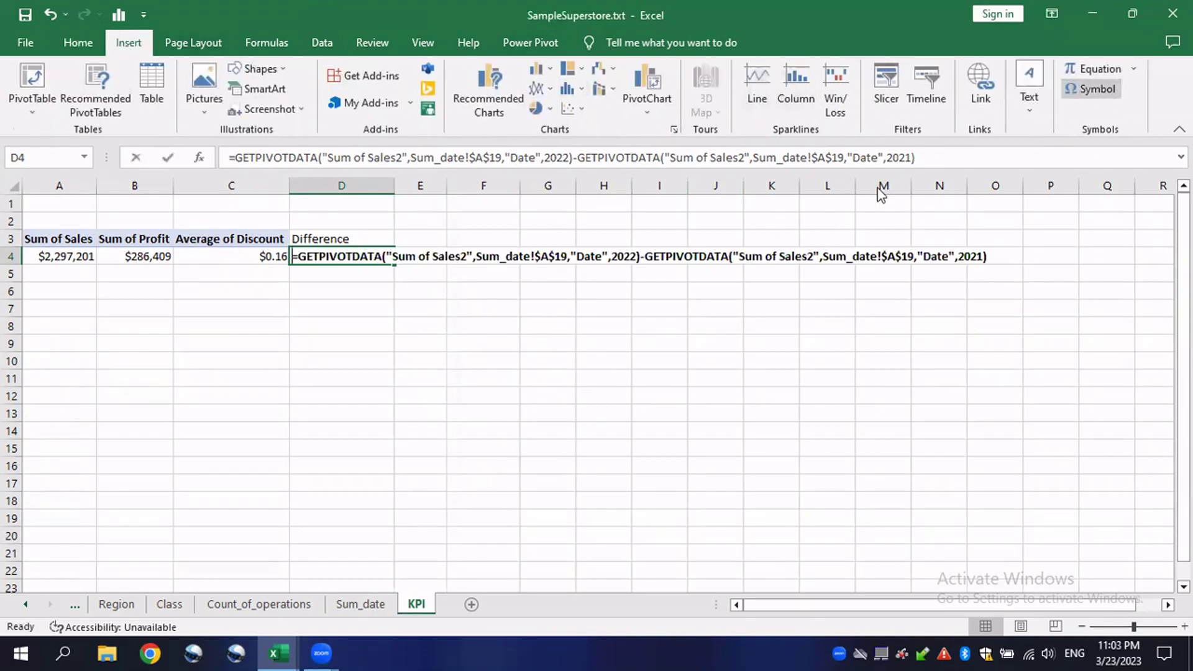
key(Escape)
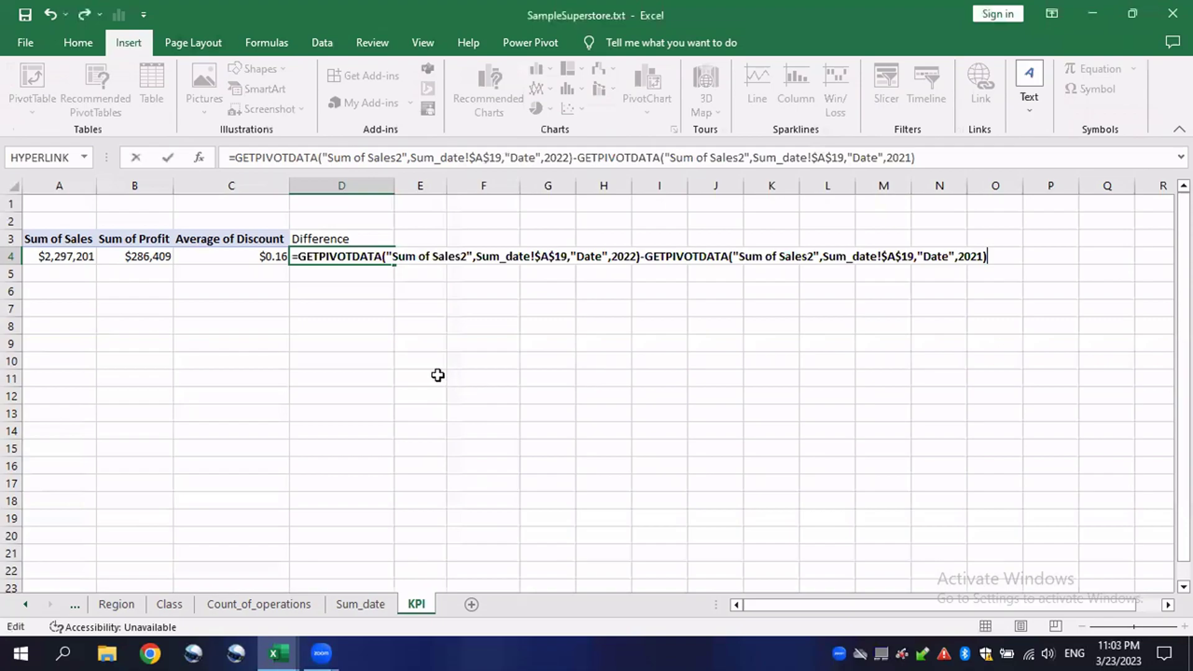
click(409, 358)
click(359, 307)
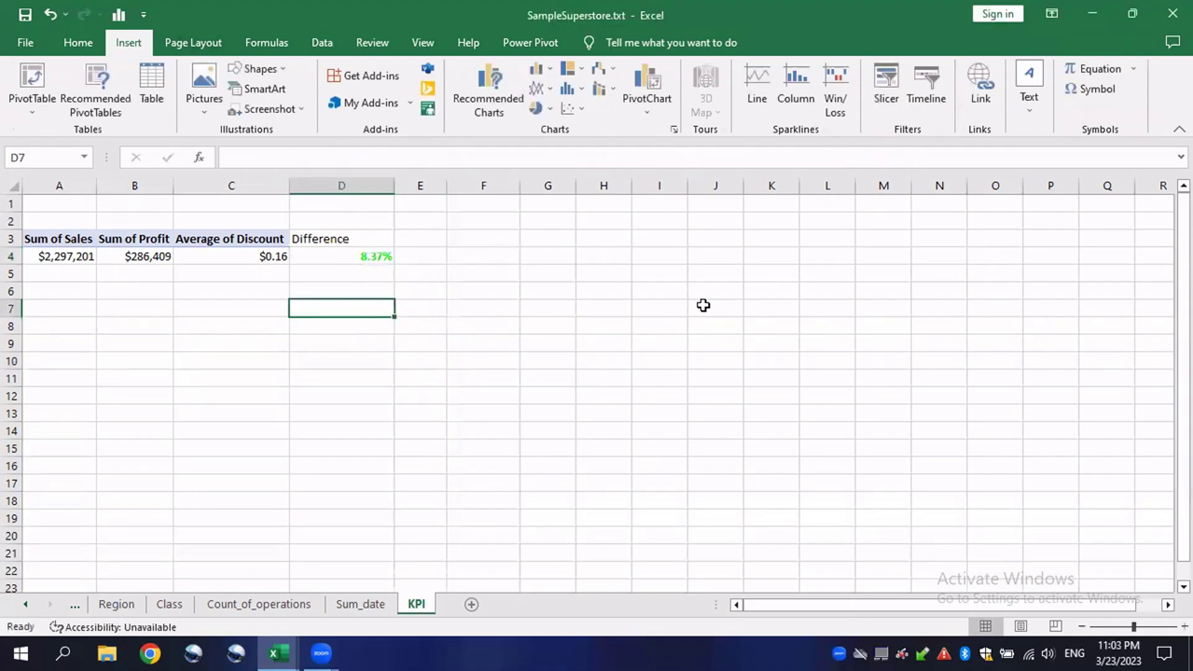
click(660, 290)
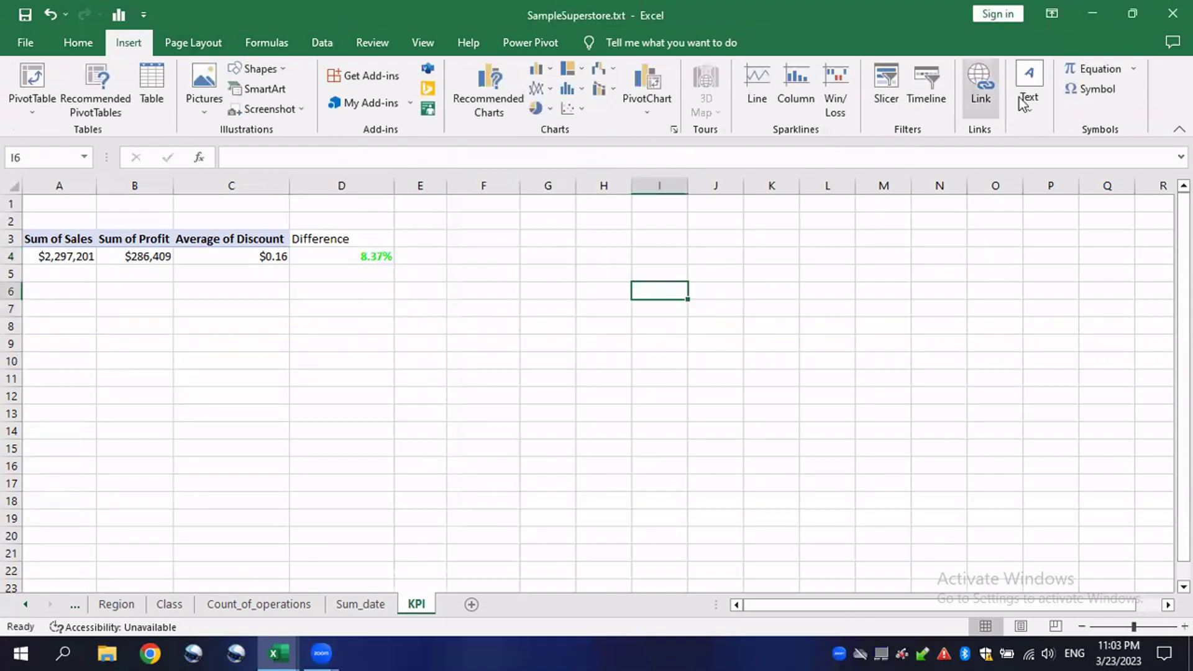
click(1099, 90)
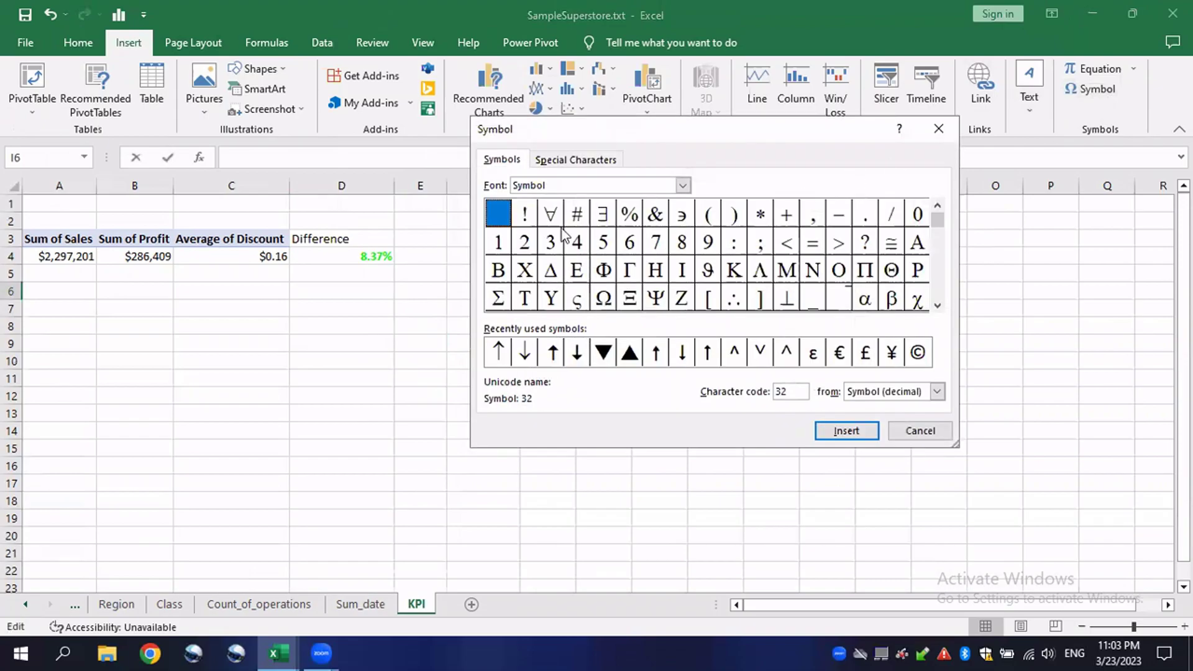
Step: Insert the thin up arrow (code 173) and down arrow (code 175) of the Symbol font into I6
click(565, 160)
click(524, 163)
click(682, 185)
double_click(682, 186)
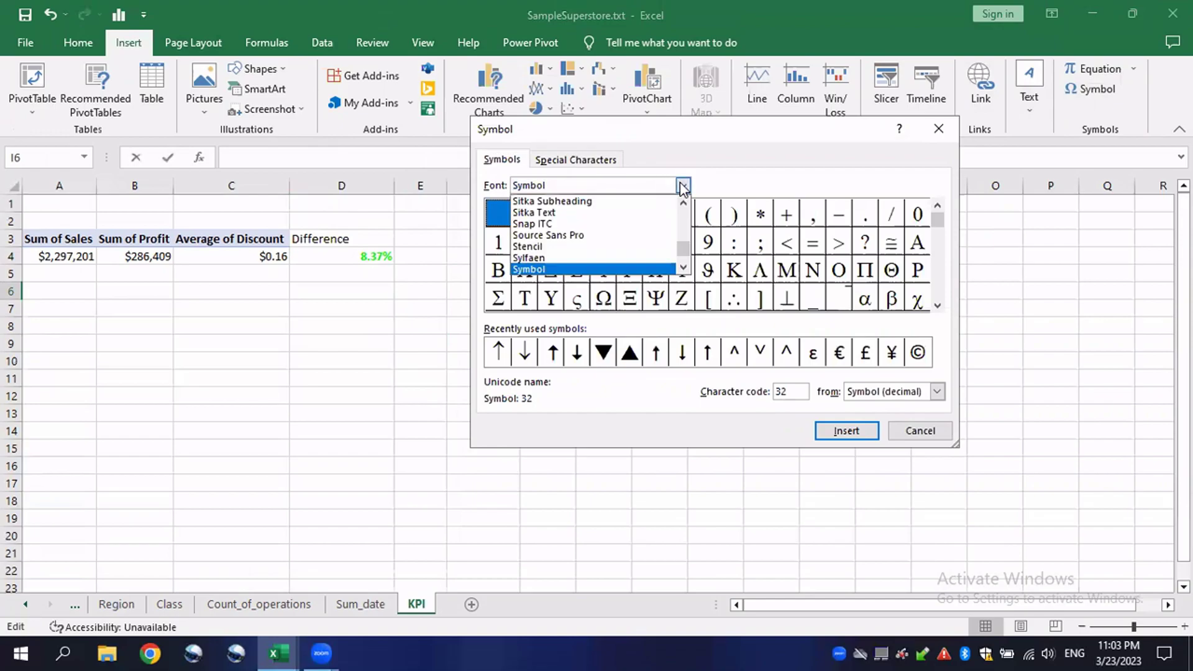
click(683, 187)
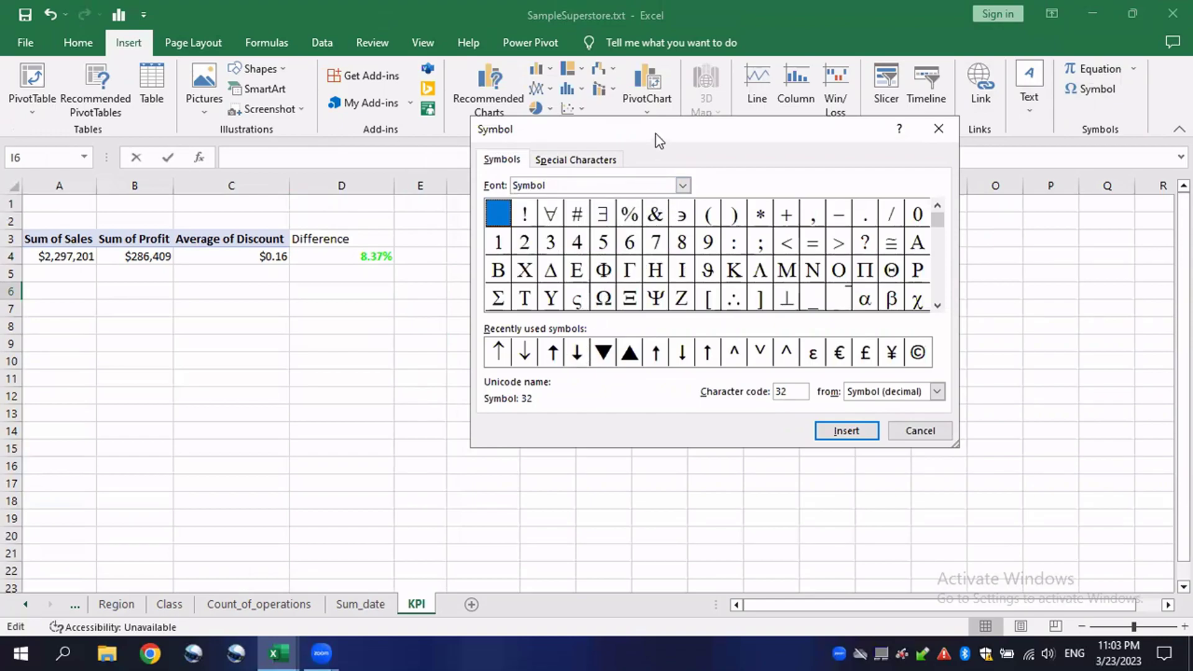
drag(665, 135, 880, 125)
click(721, 350)
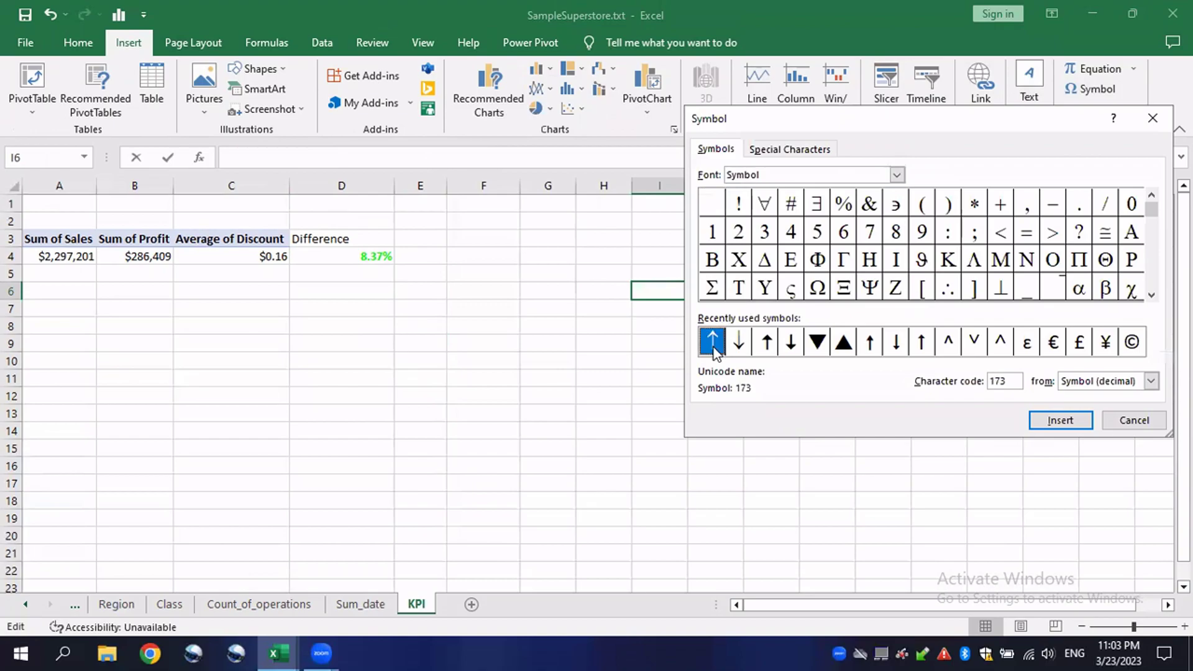
click(1024, 426)
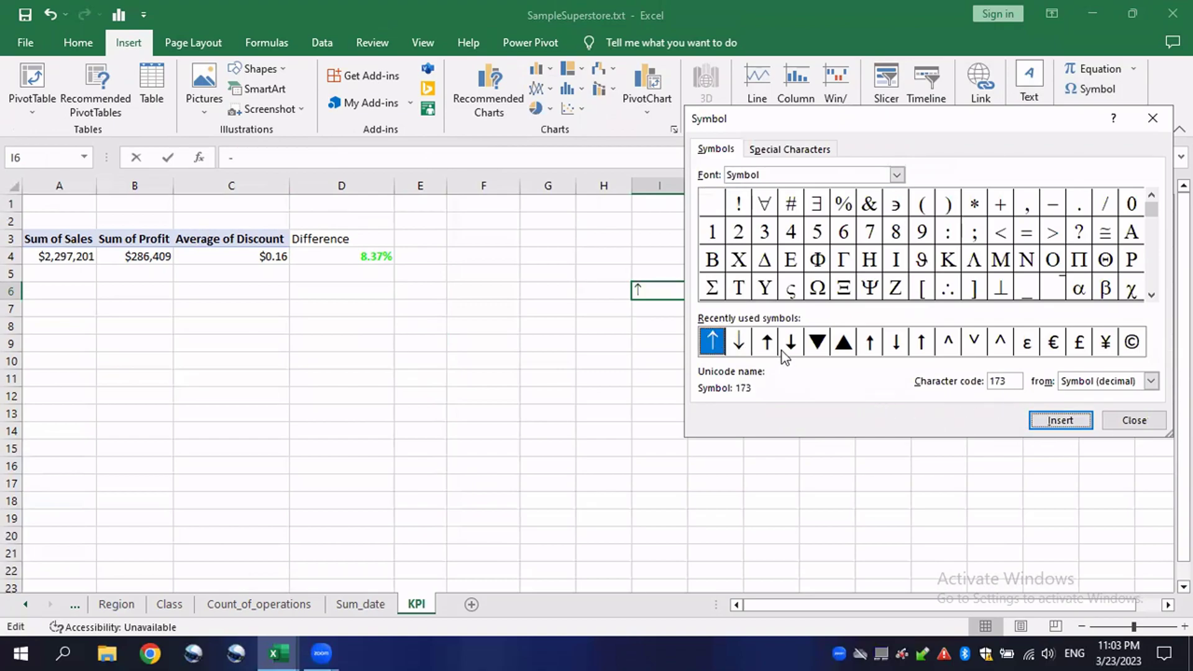
click(739, 343)
click(1064, 420)
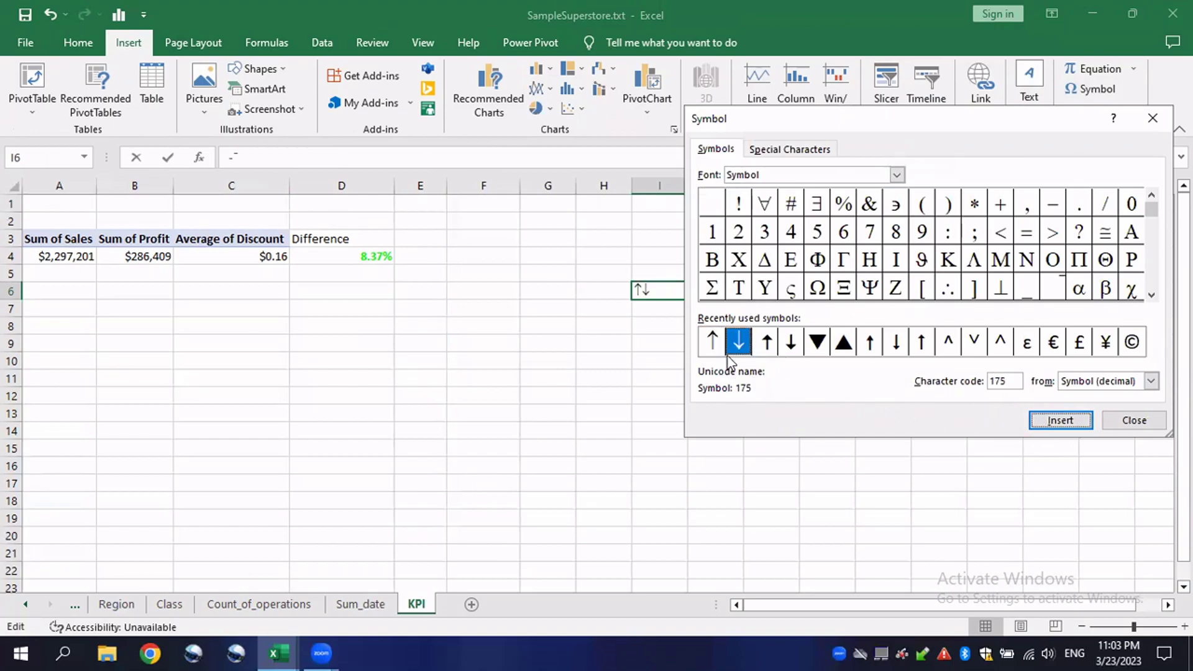
click(1153, 118)
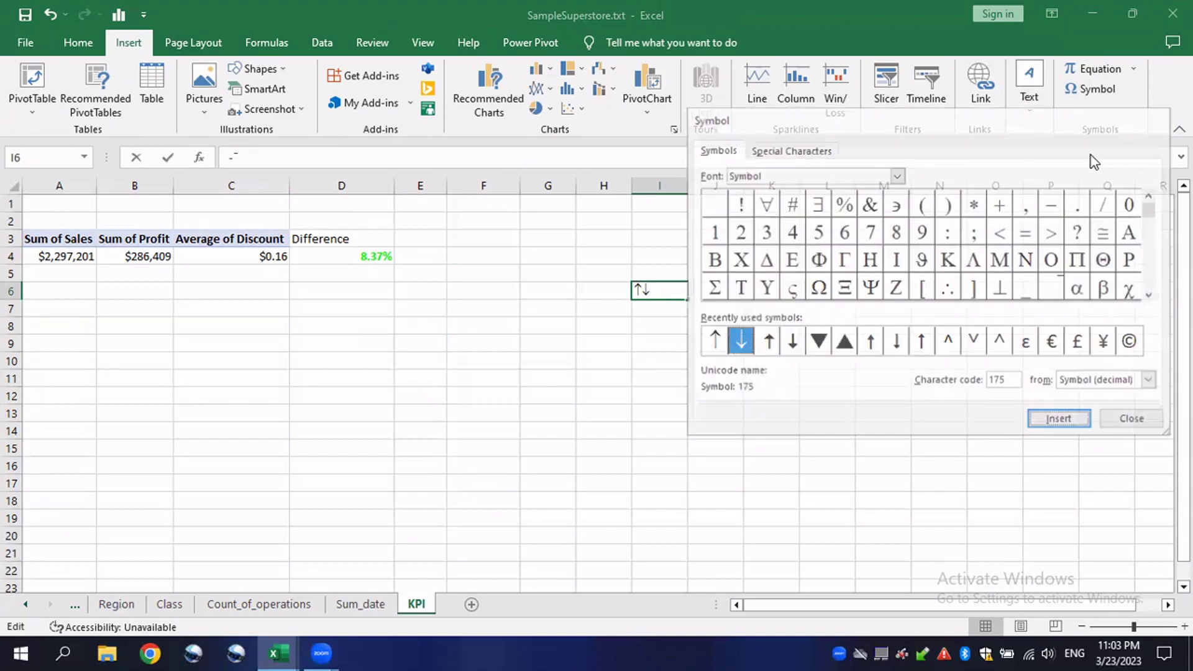
Step: Copy the two arrow characters from inside cell I6
click(629, 328)
double_click(660, 291)
drag(664, 291, 607, 285)
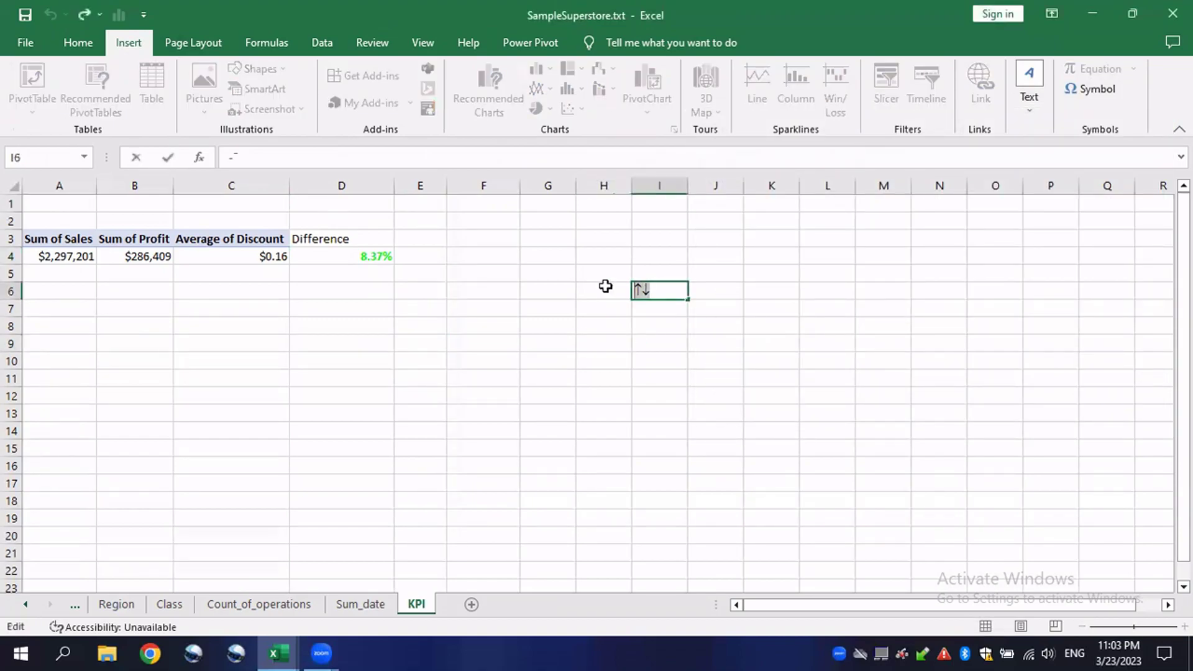
key(Escape)
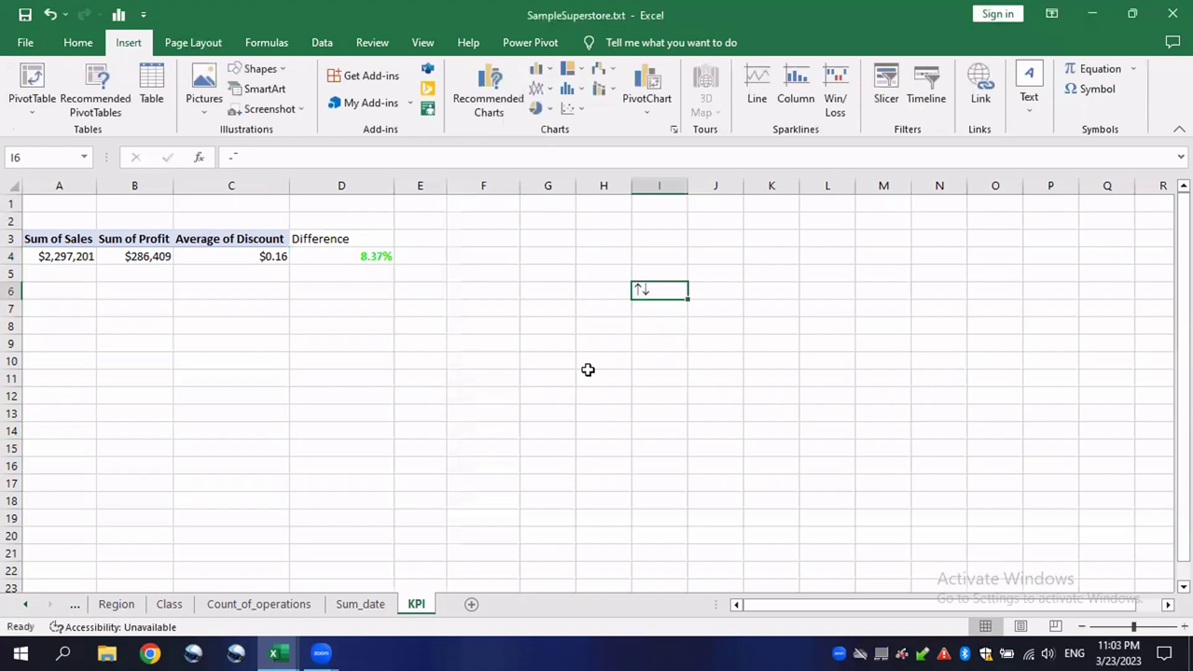
click(547, 344)
Step: Change the custom number format of the Difference value in D4 to [Green]0.00% "-";[Red] 0.00%"¯"
click(375, 256)
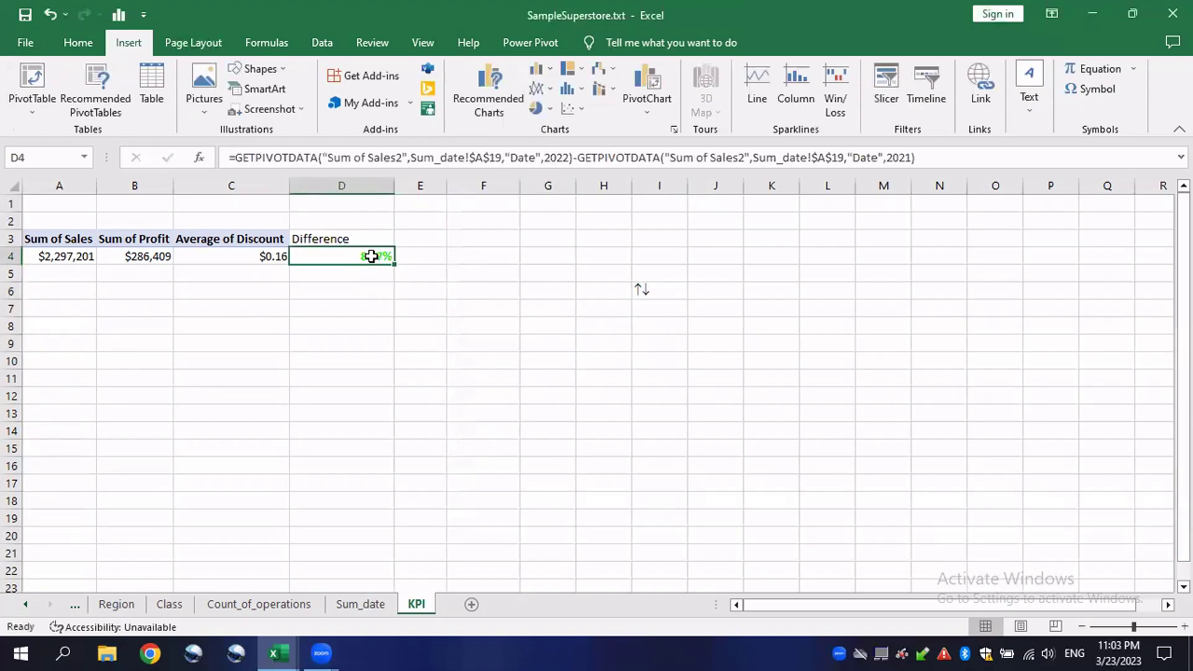
right_click(371, 256)
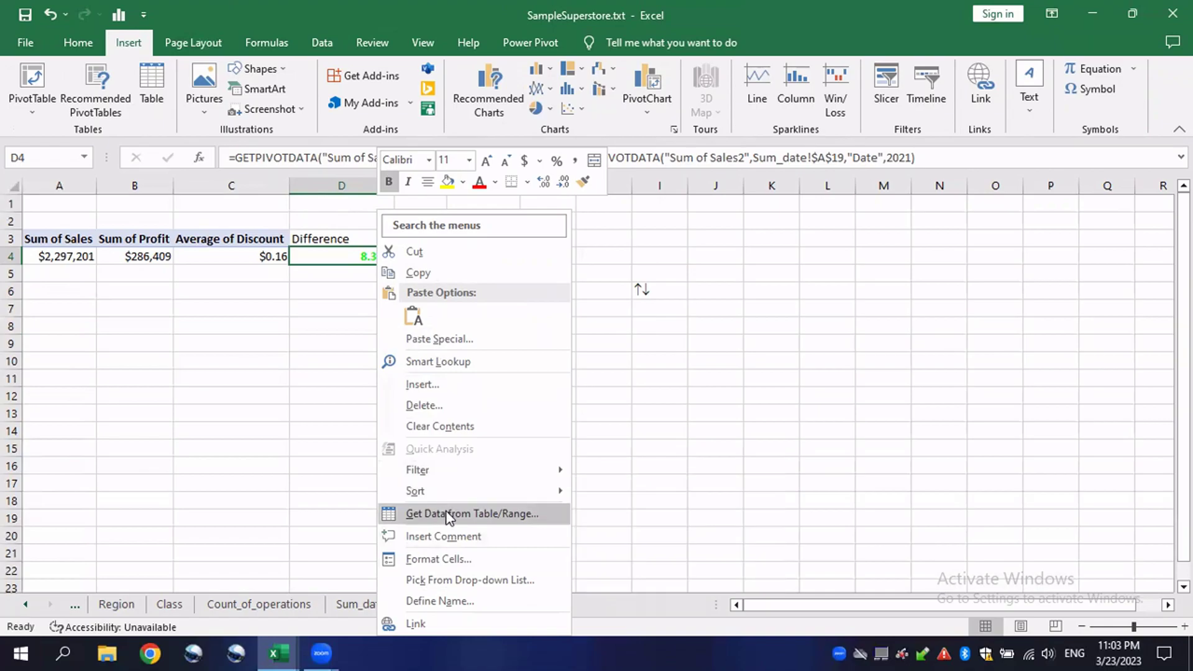
click(446, 559)
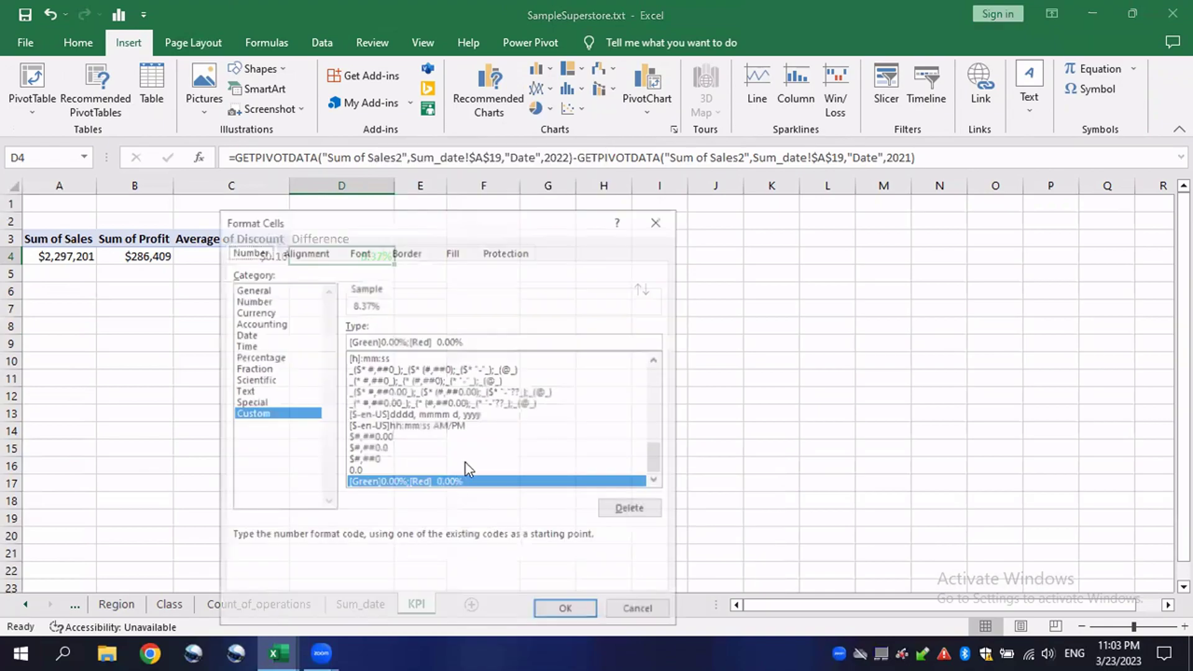
drag(484, 215, 664, 189)
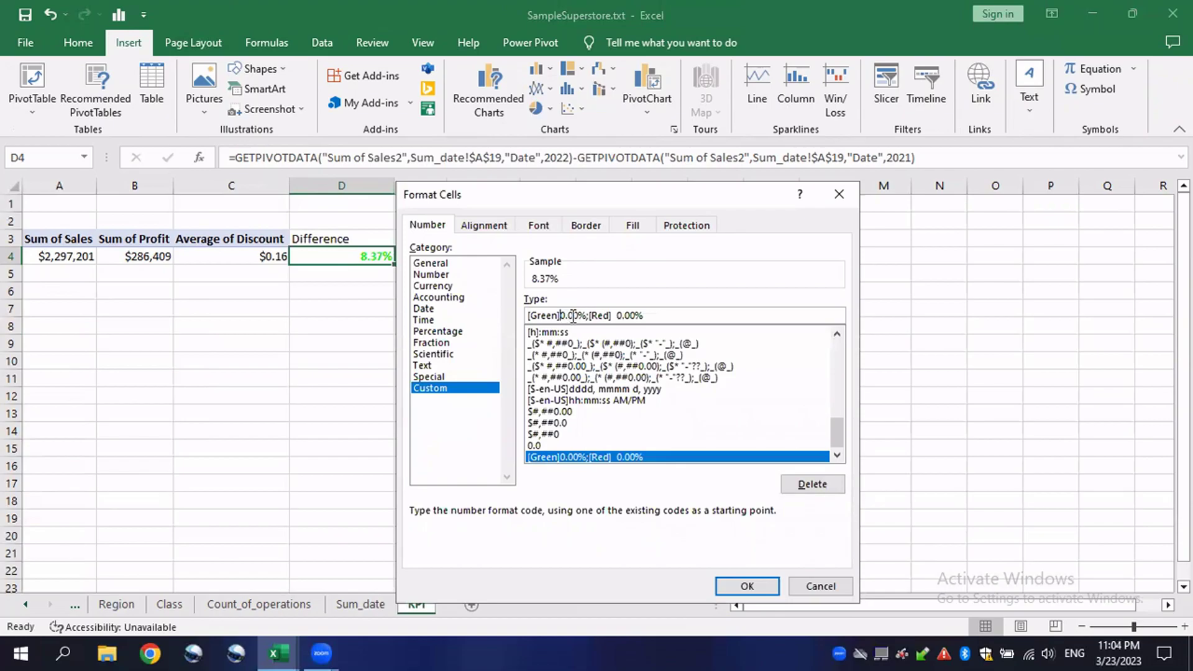
click(621, 316)
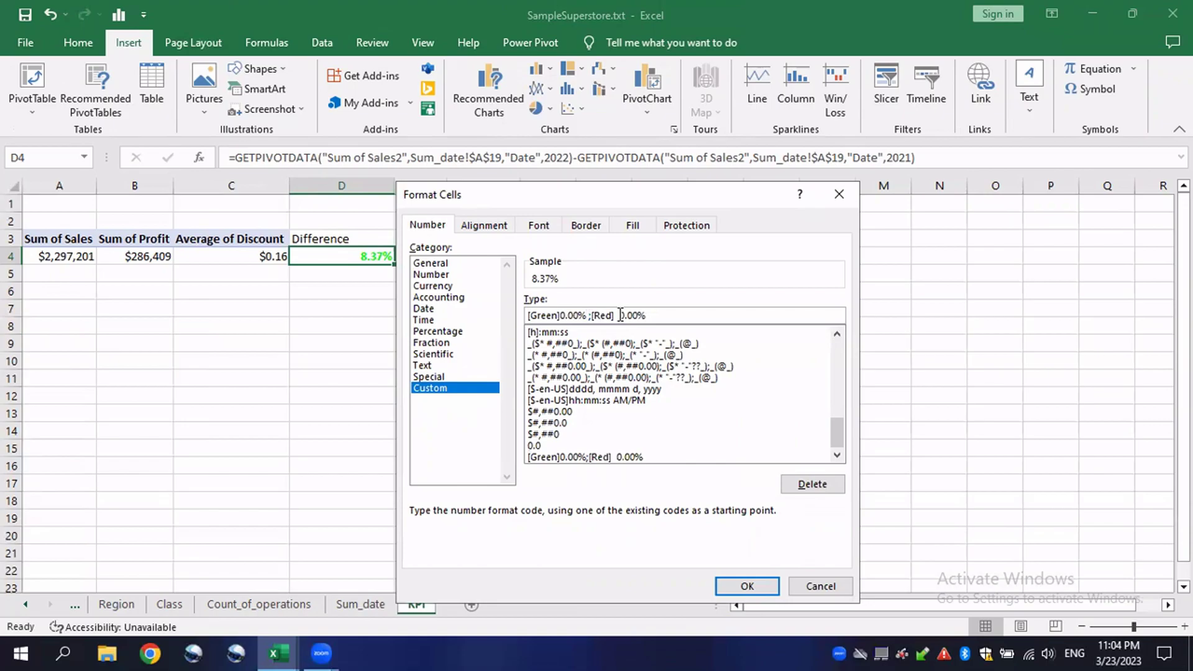
text("-")
click(743, 584)
click(366, 256)
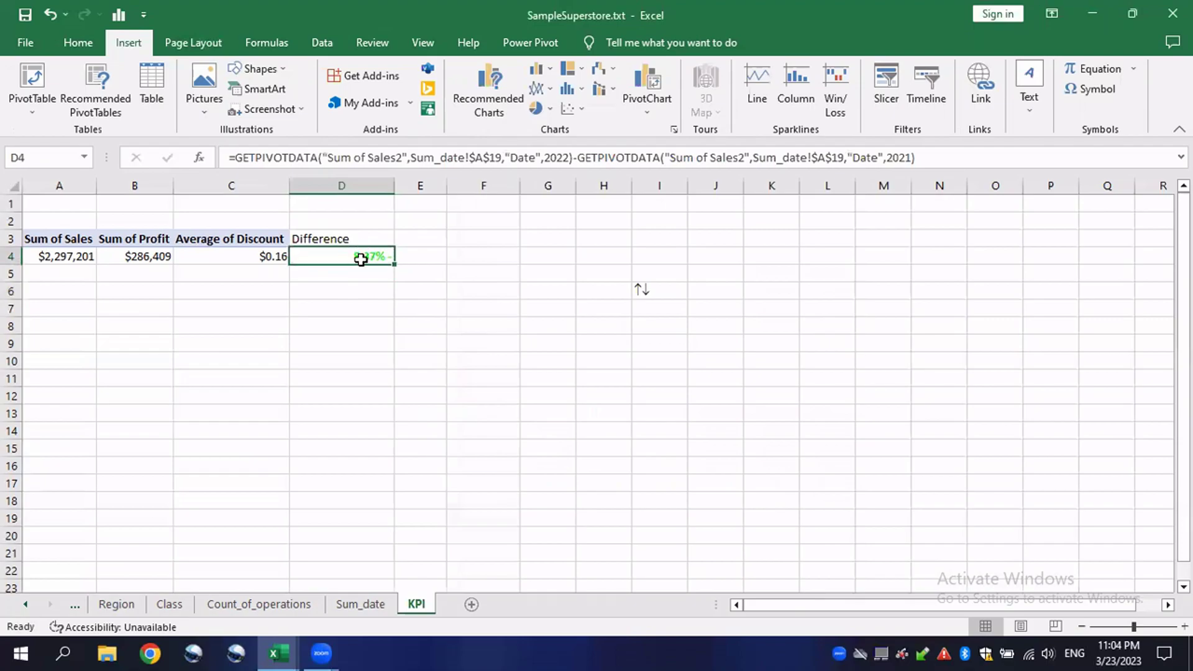
Step: Change the font of the Difference value in D4 to Symbol
right_click(339, 255)
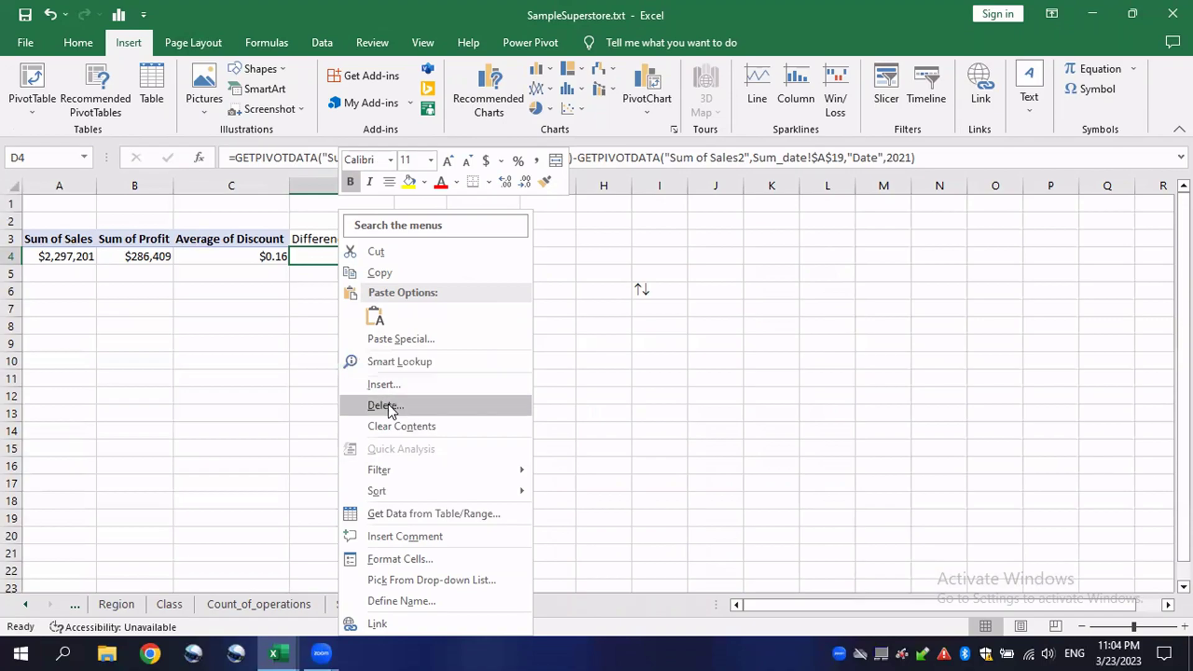
click(408, 557)
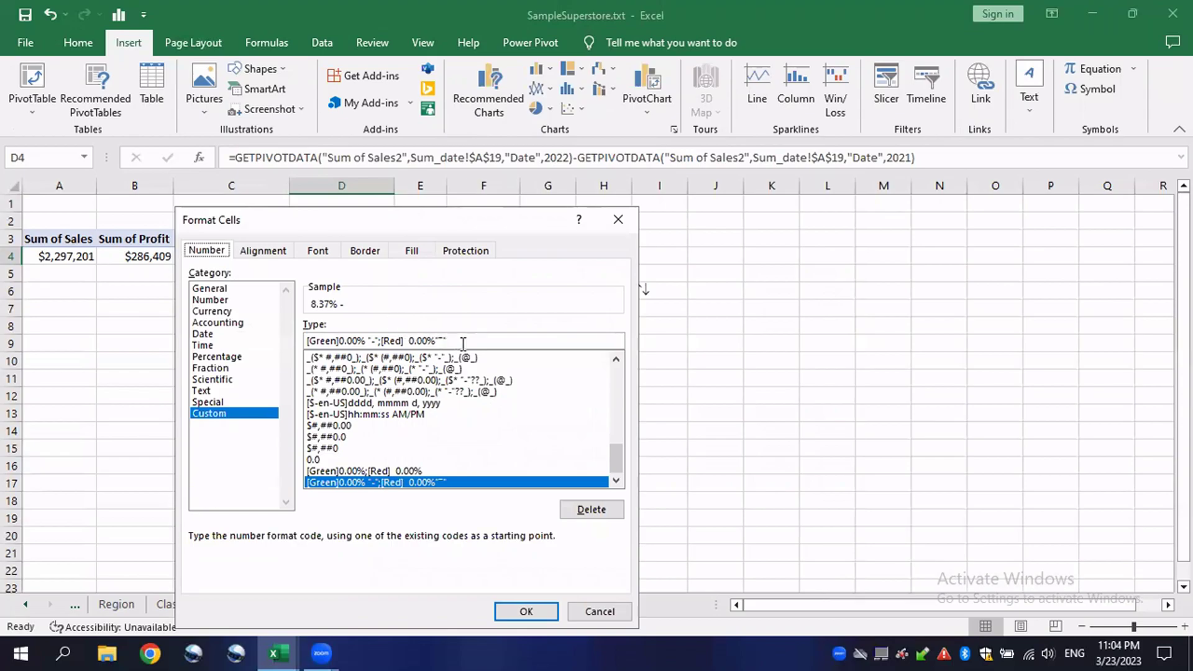
click(320, 251)
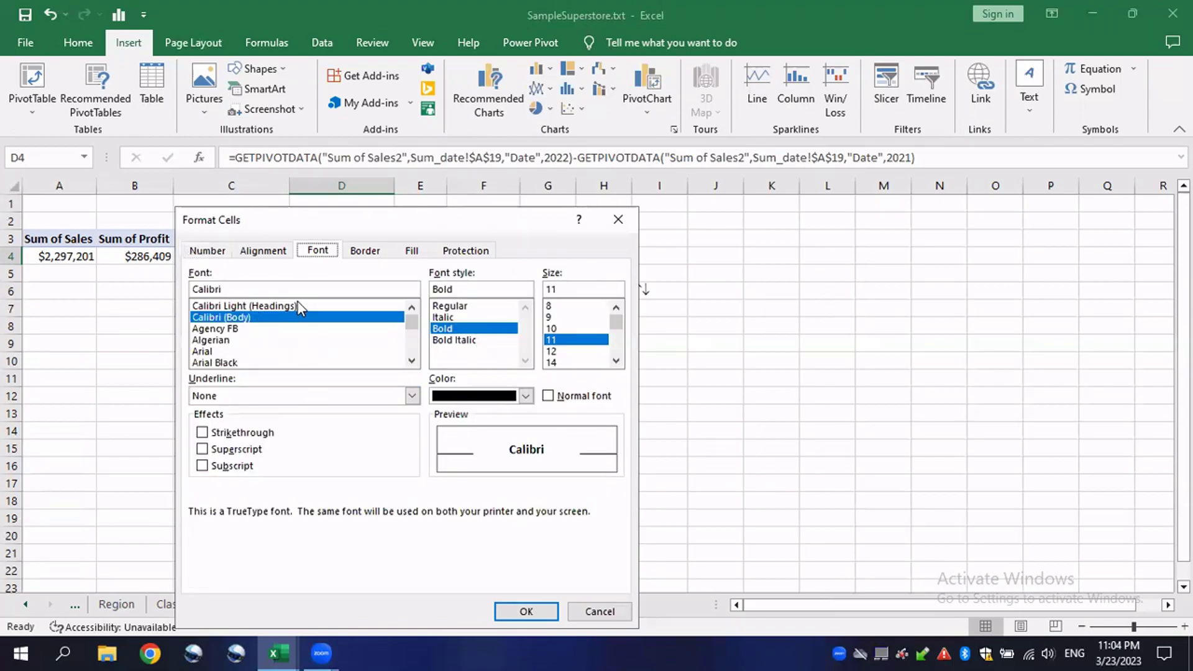
double_click(252, 289)
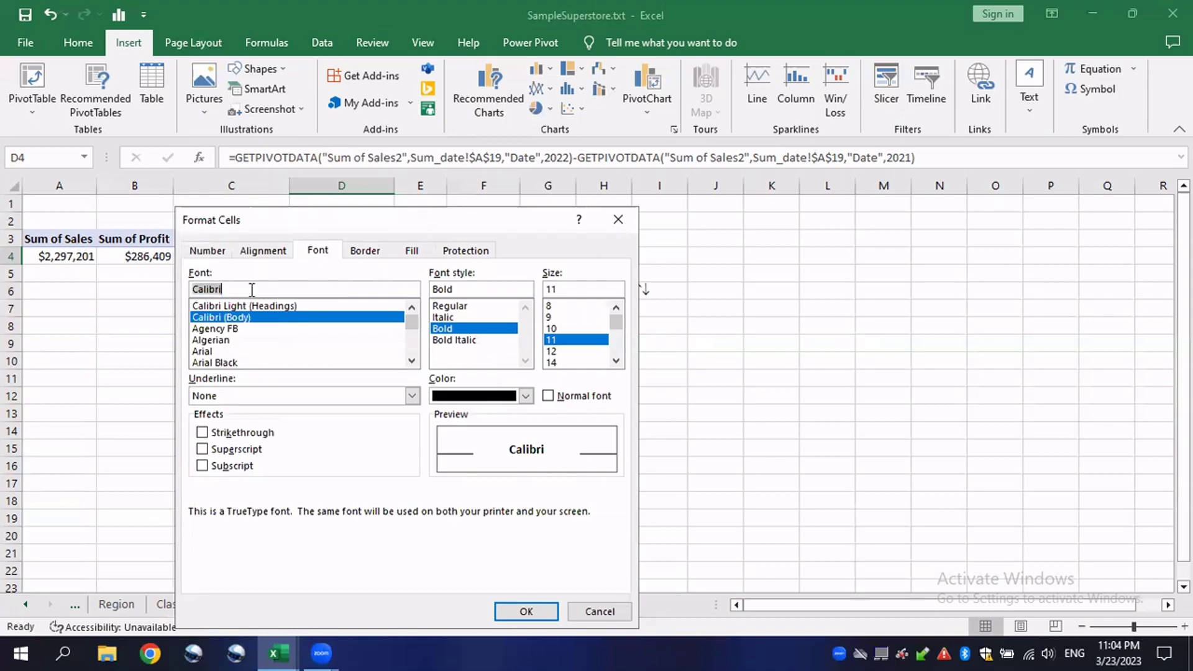
text(sy)
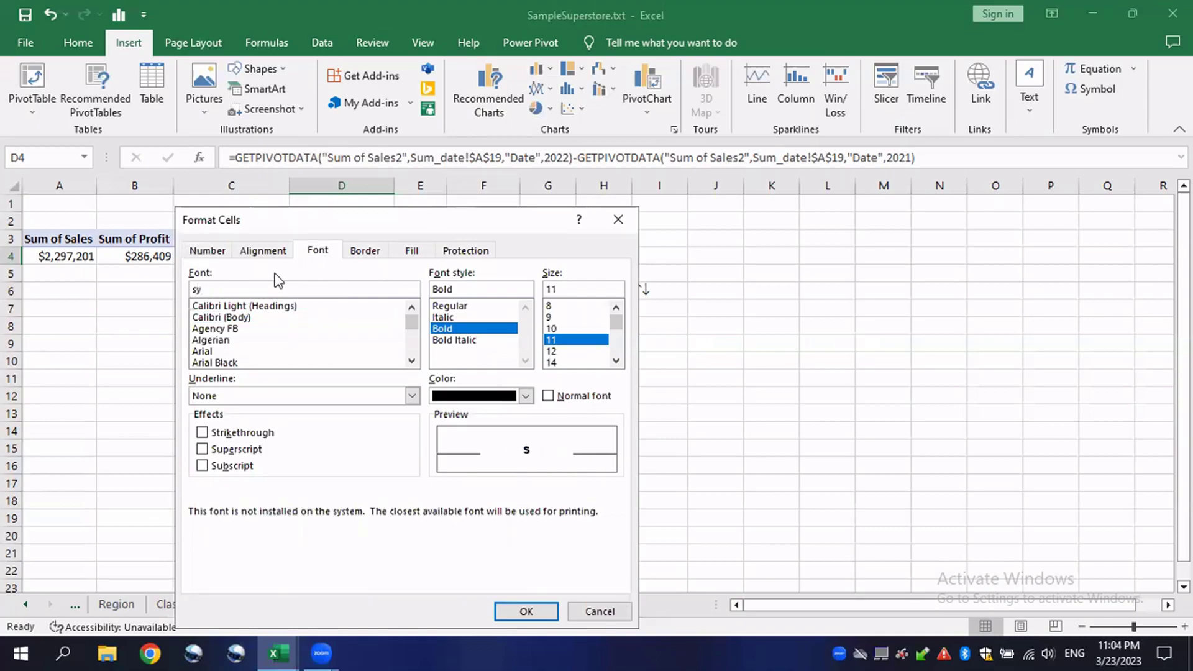
text(mbol)
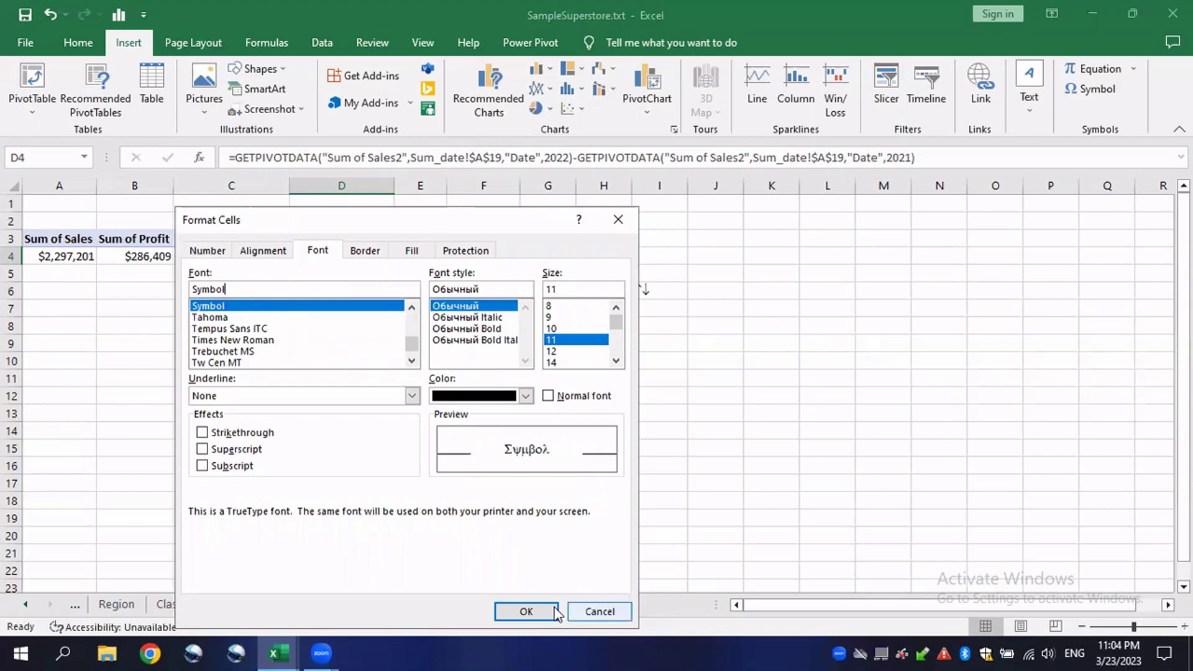
click(526, 612)
click(405, 291)
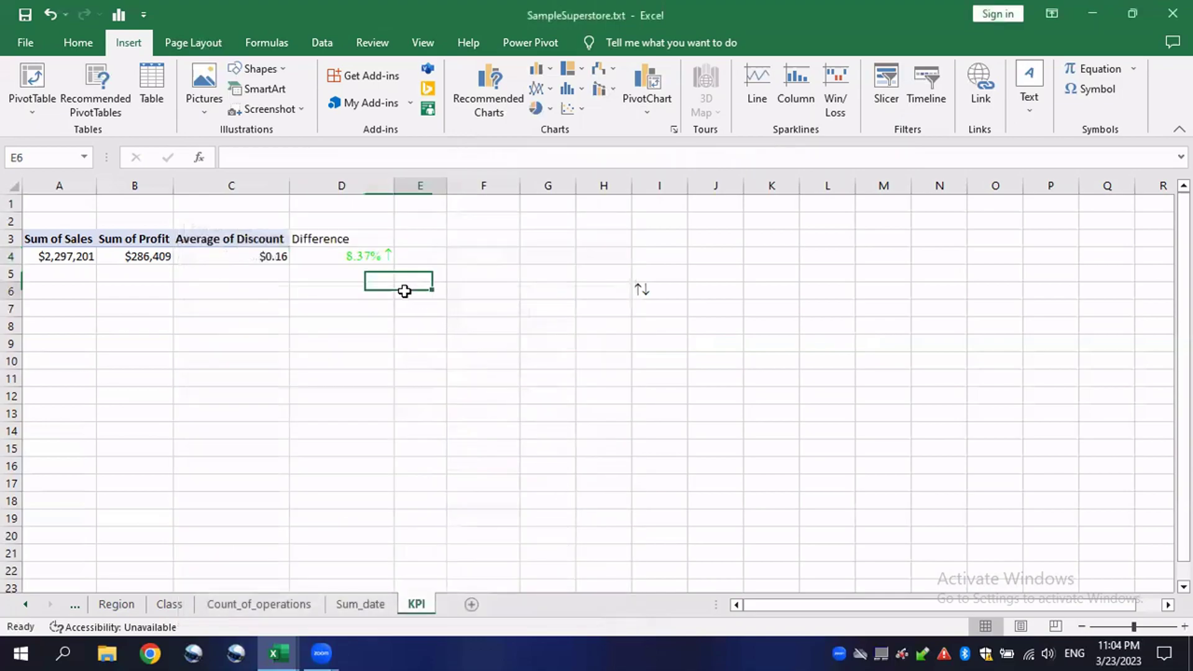
Step: Widen column D of the KPI sheet slightly
click(388, 256)
drag(394, 182, 422, 182)
click(342, 344)
click(410, 258)
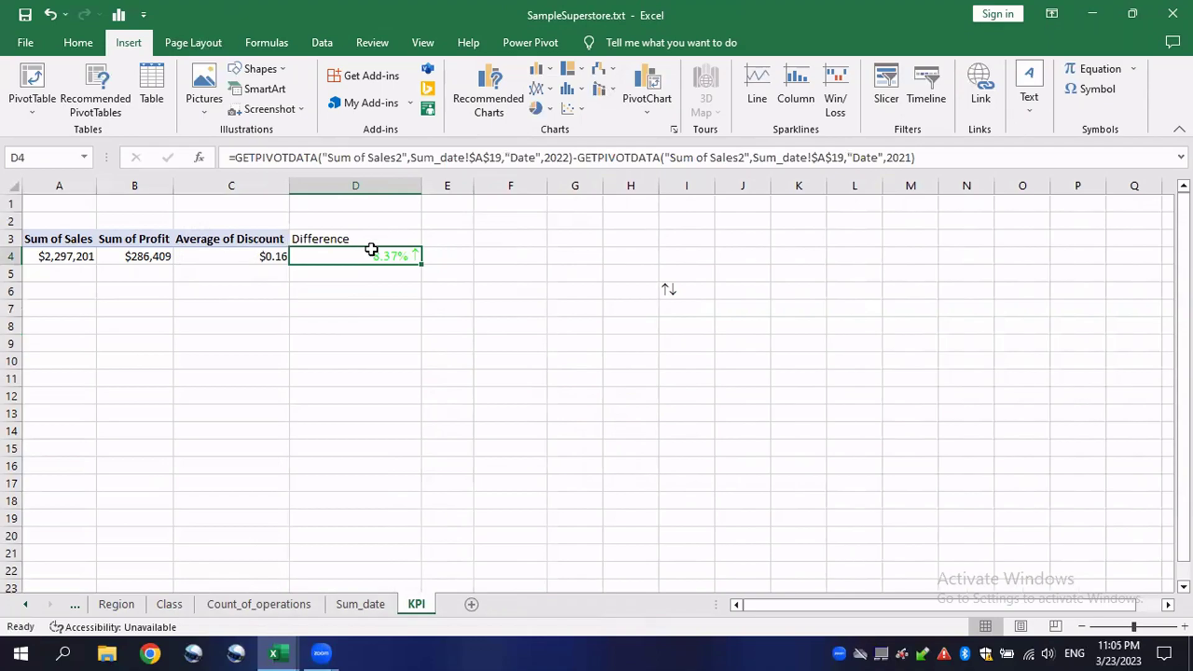
Step: Remove the extra space after [Red] in the custom number format of the Difference value in D4
right_click(371, 249)
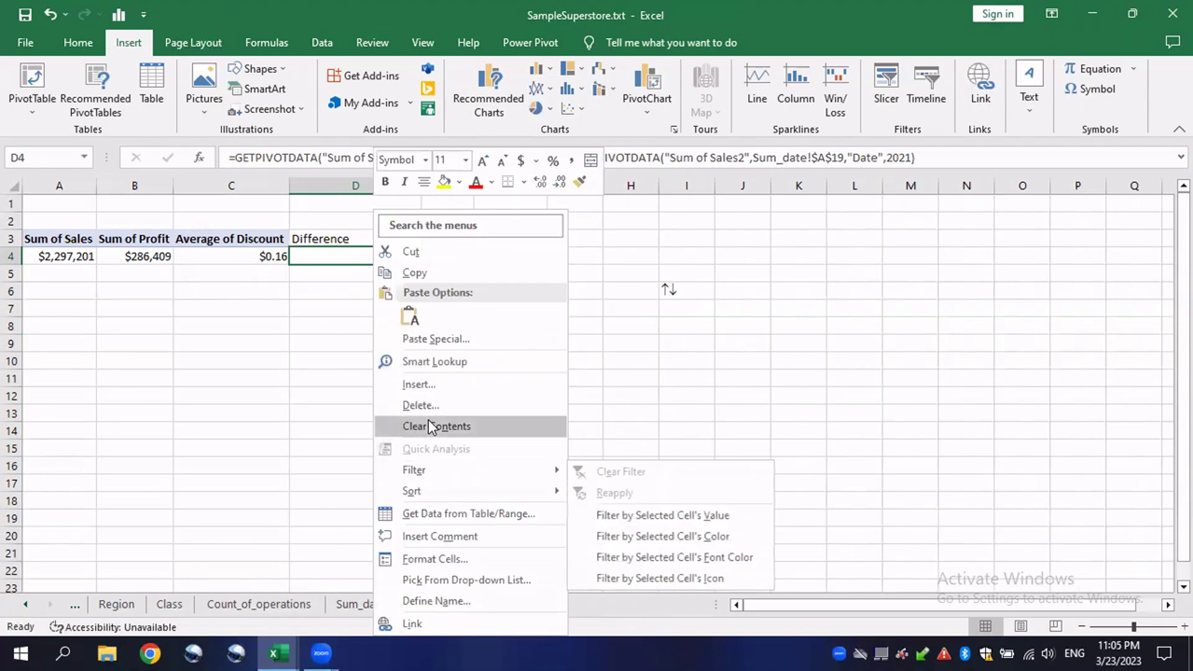
key(Escape)
scroll(454, 354, up, 1)
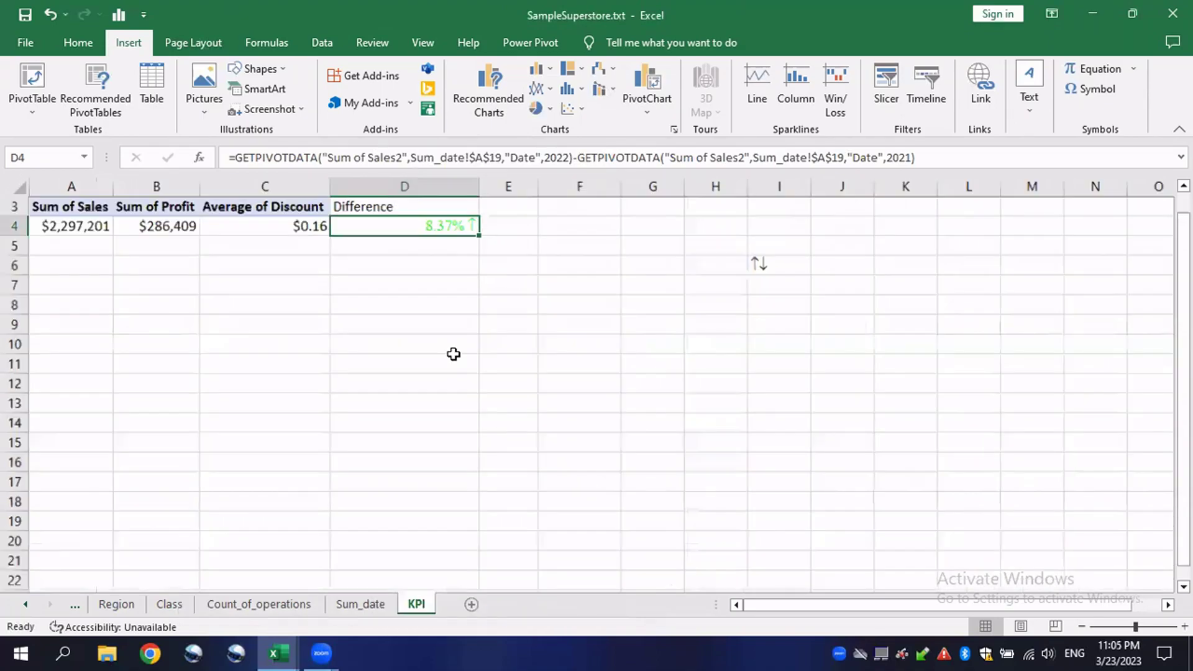
scroll(454, 354, up, 3)
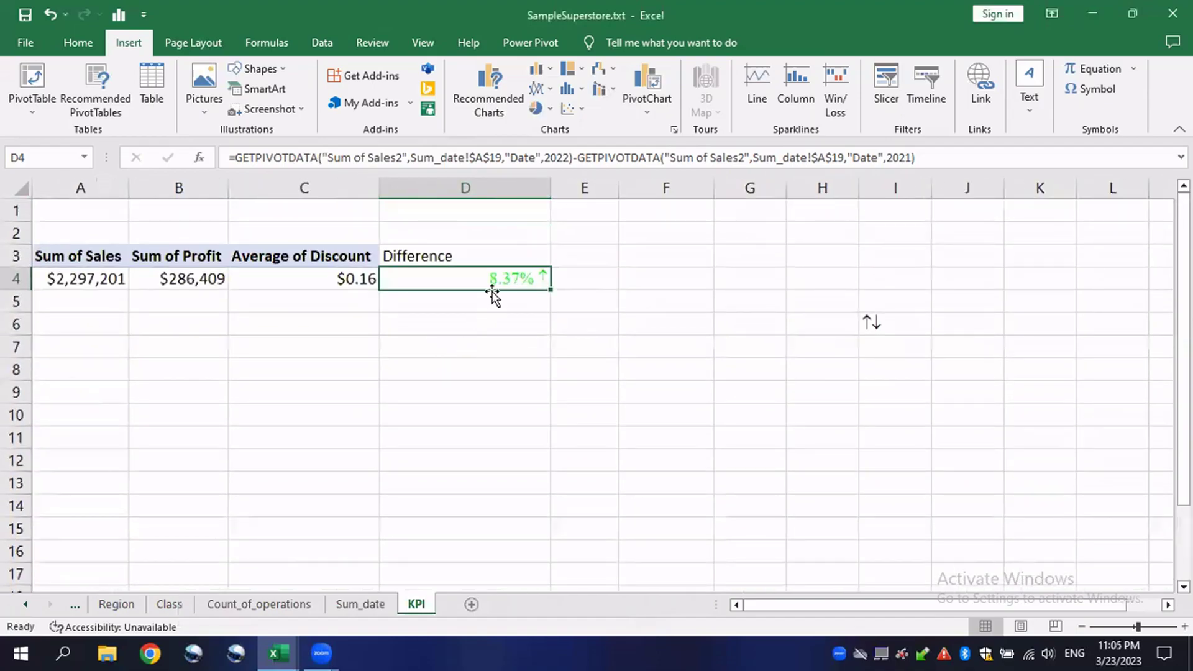
right_click(493, 280)
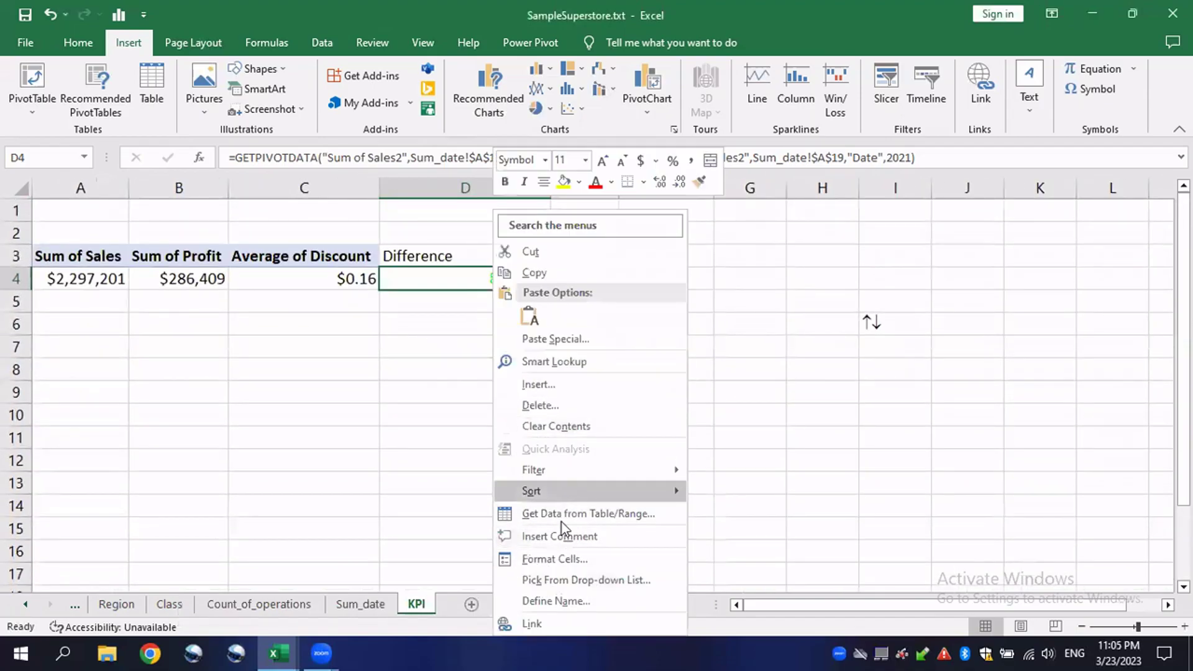
click(565, 557)
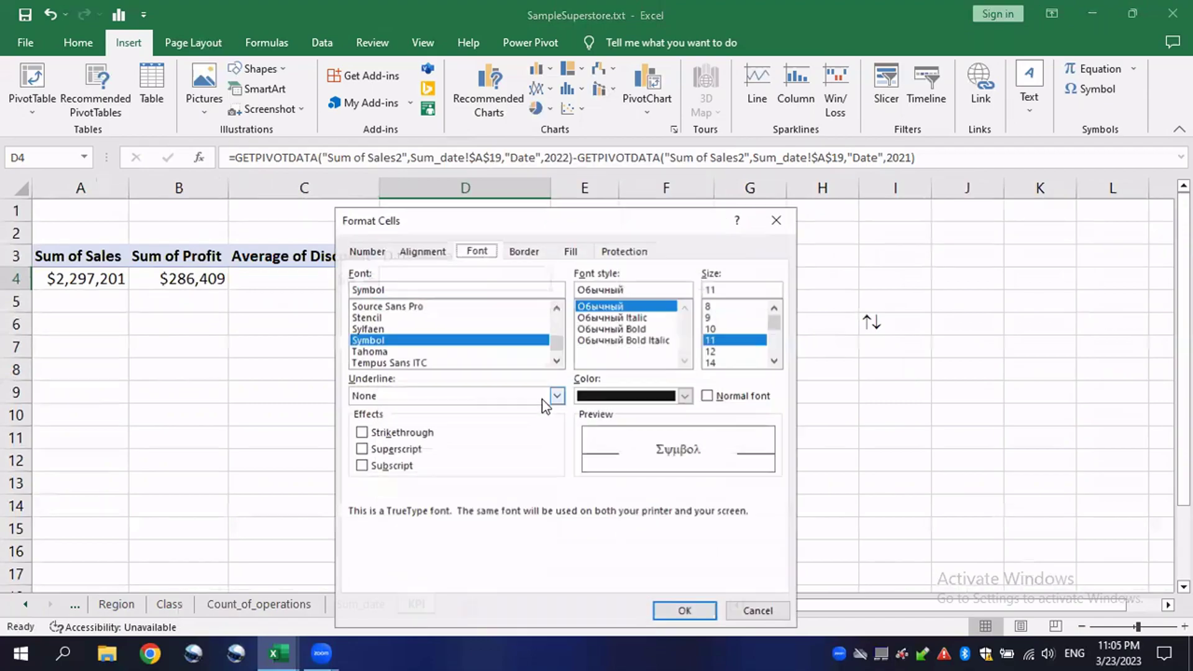
click(376, 251)
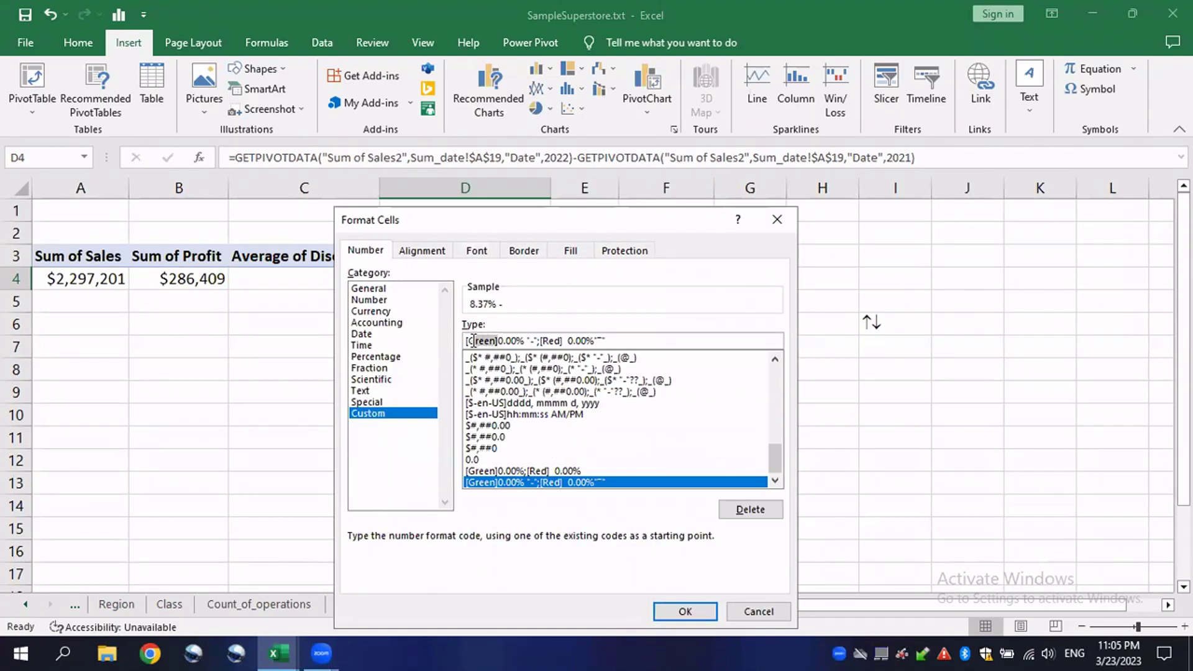
click(497, 341)
mouse_move(502, 340)
mouse_down()
mouse_move(459, 340)
mouse_move(522, 340)
mouse_up()
click(569, 341)
key(BackSpace)
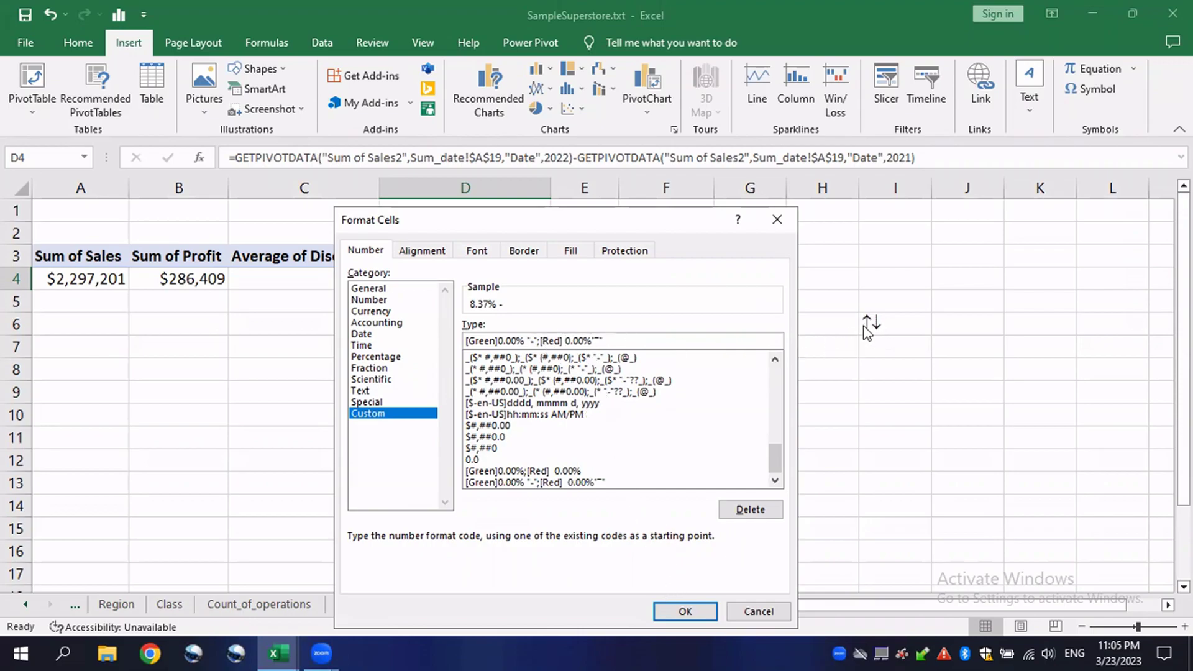
click(672, 613)
click(515, 301)
click(547, 279)
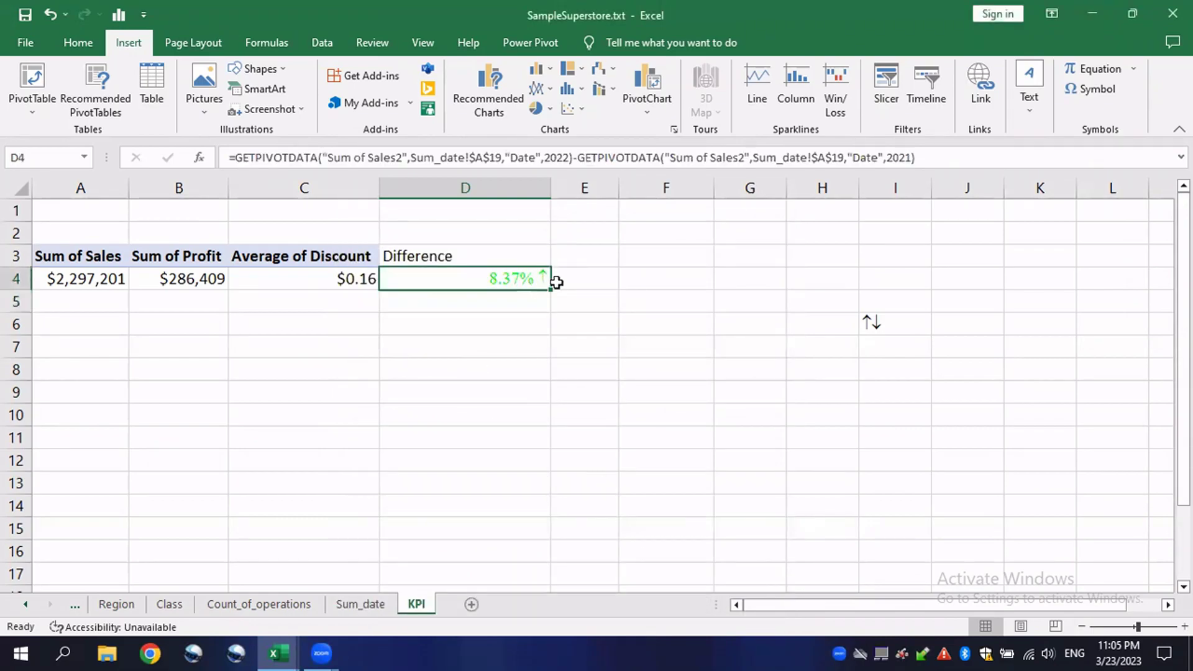
click(479, 254)
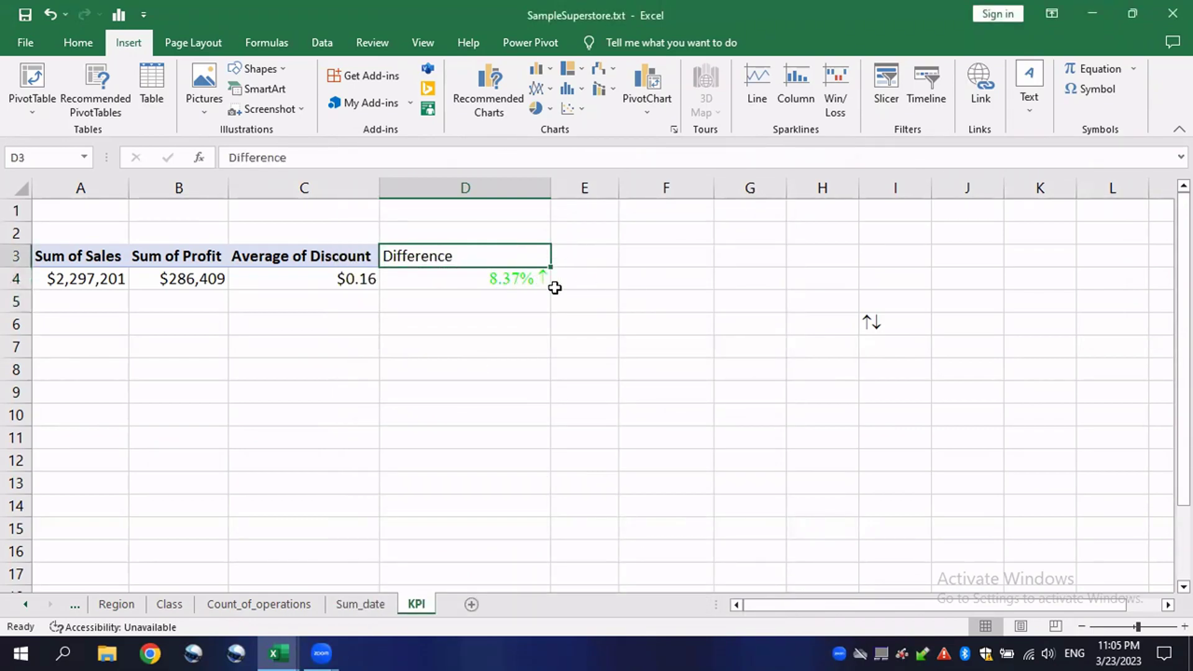
click(536, 279)
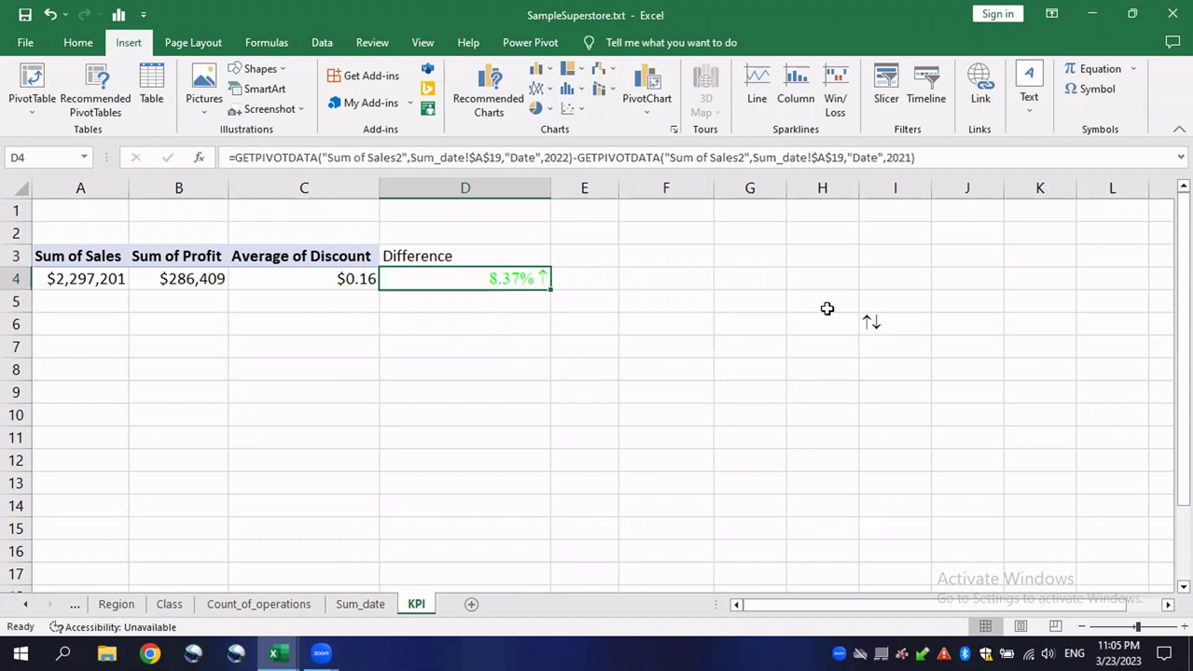
click(870, 323)
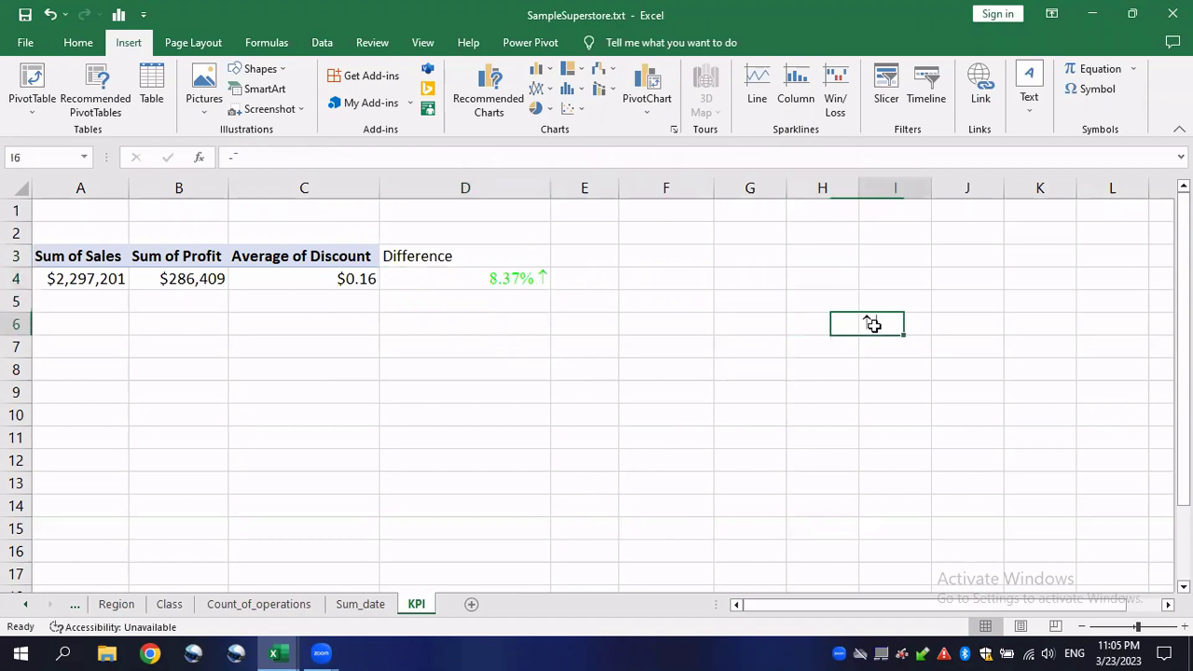
click(736, 404)
ctrl+scroll(282, 357, up, 2)
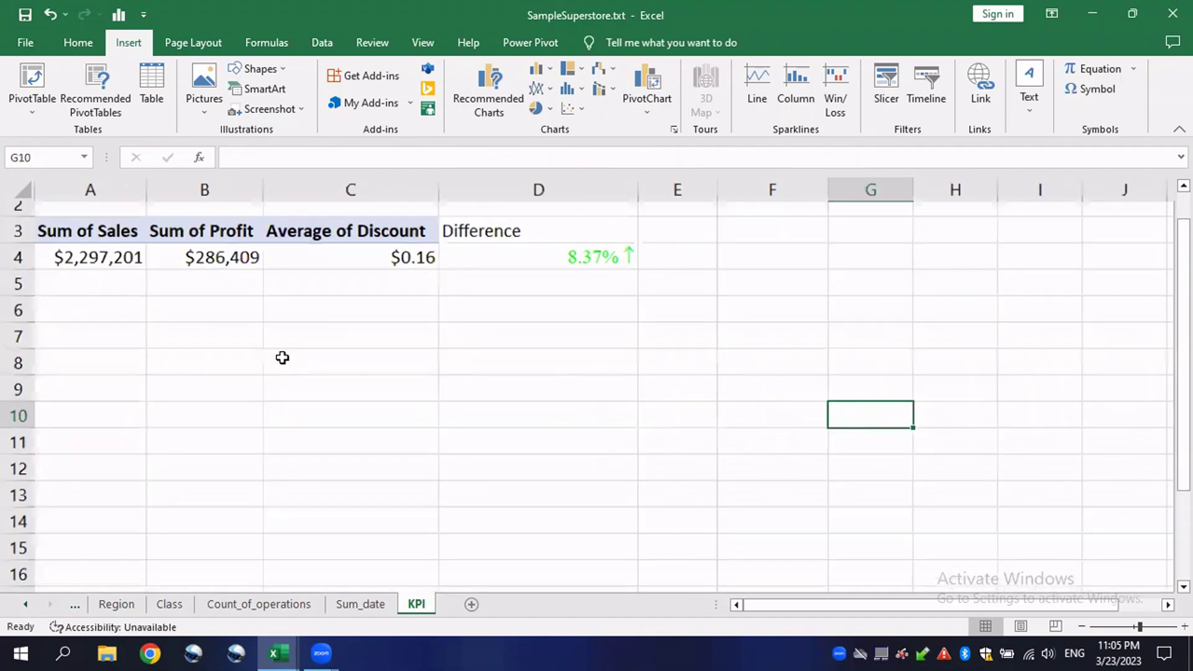
ctrl+scroll(282, 358, down, 3)
drag(85, 248, 317, 257)
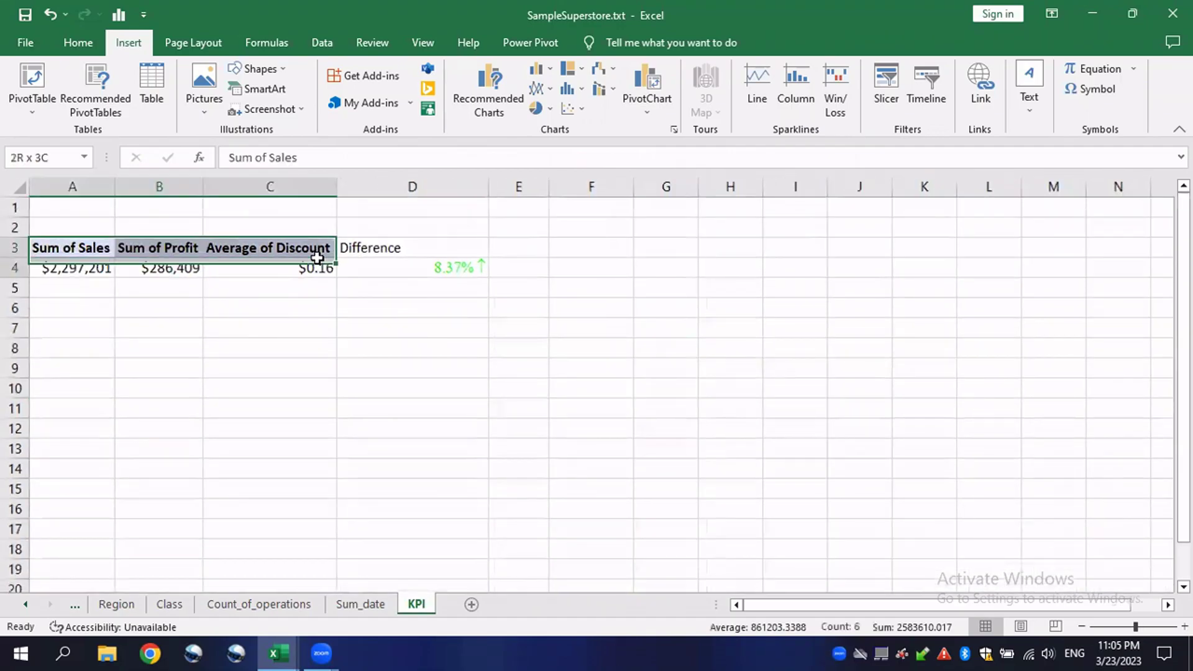
Step: Center the Difference header horizontally in cell D3 of the KPI sheet
click(418, 246)
click(78, 43)
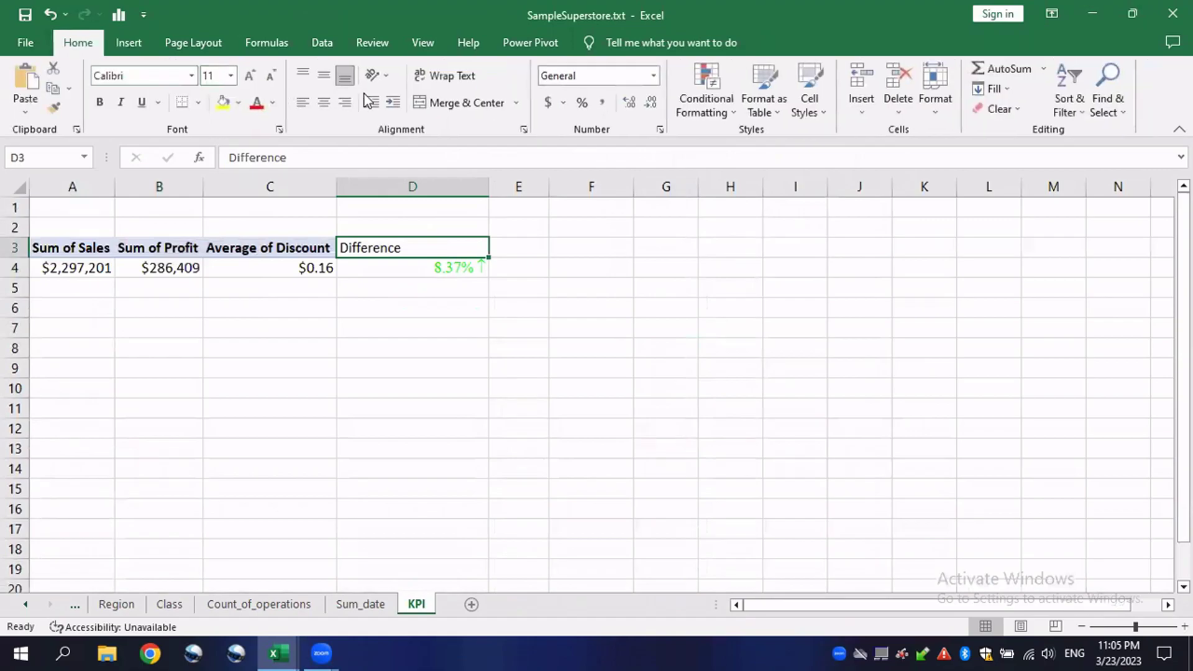
click(324, 102)
click(472, 367)
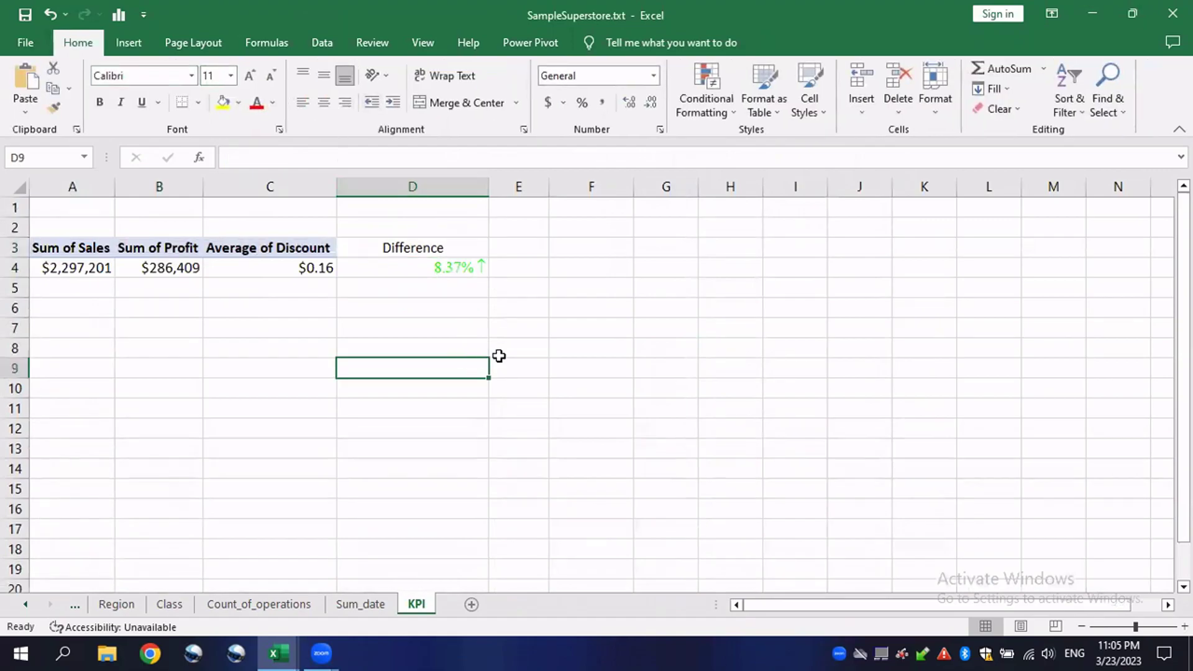
Step: Add a new blank worksheet after the KPI sheet
ctrl+scroll(456, 484, down, 4)
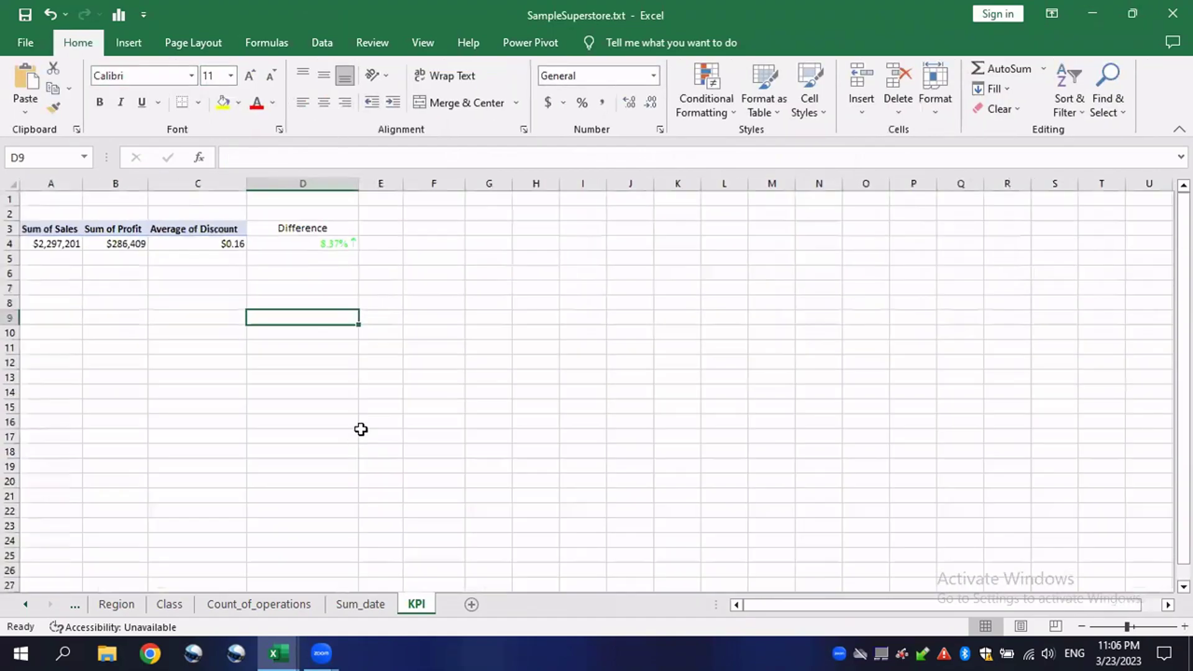
click(494, 349)
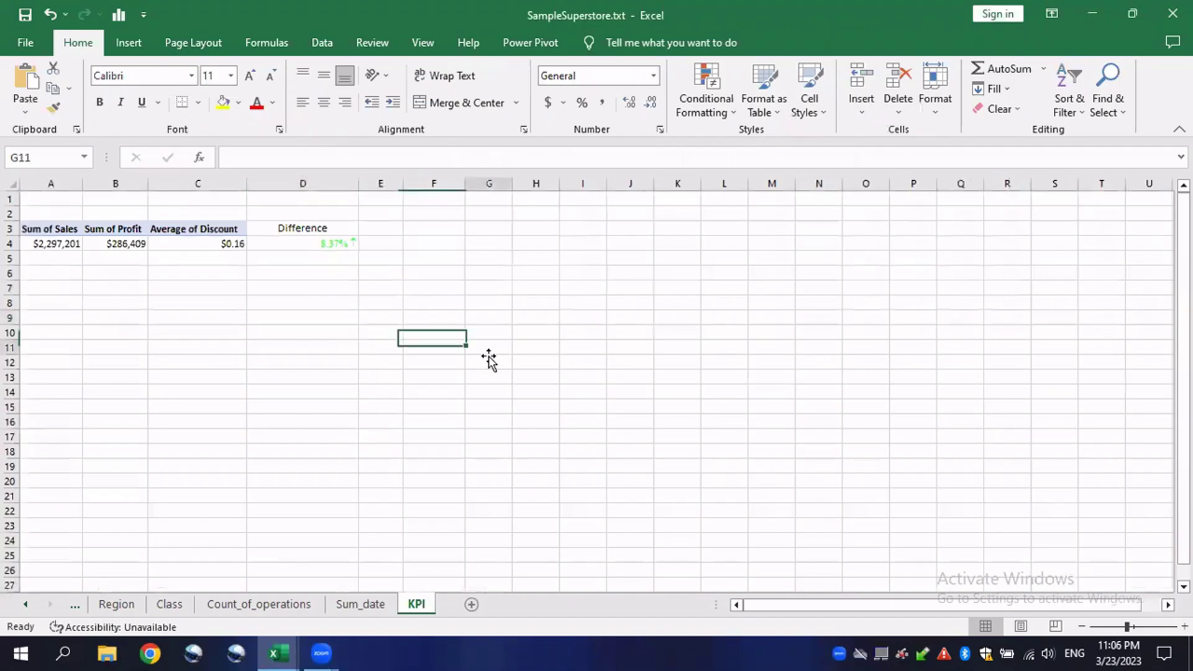
click(474, 605)
click(497, 466)
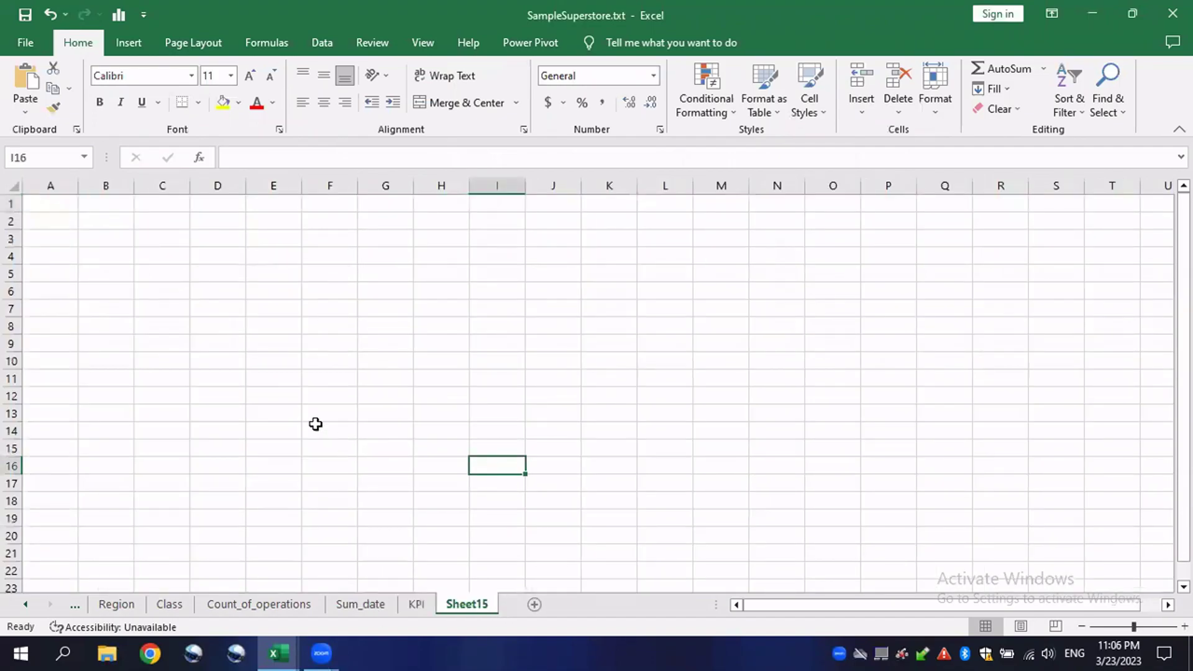
scroll(224, 336, down, 4)
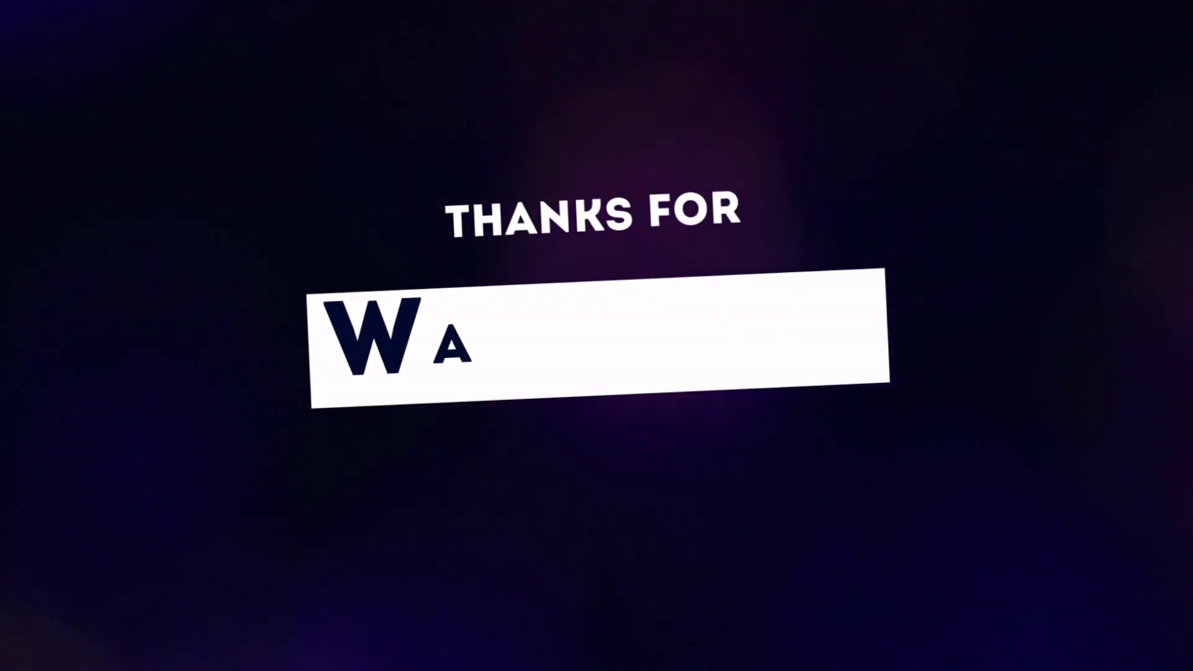